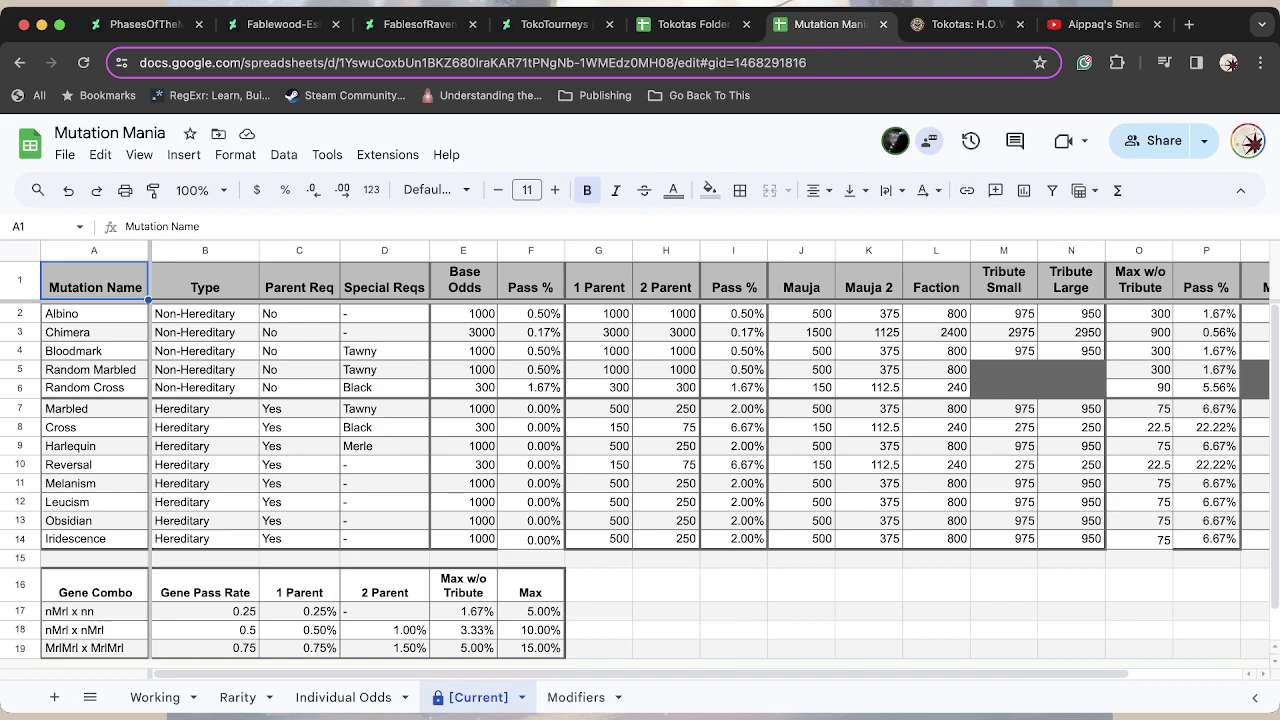
# Inspect Albino's base Pass % formula and Chimera's Base Odds value in the [Current] sheet.
pyautogui.click(530, 313)
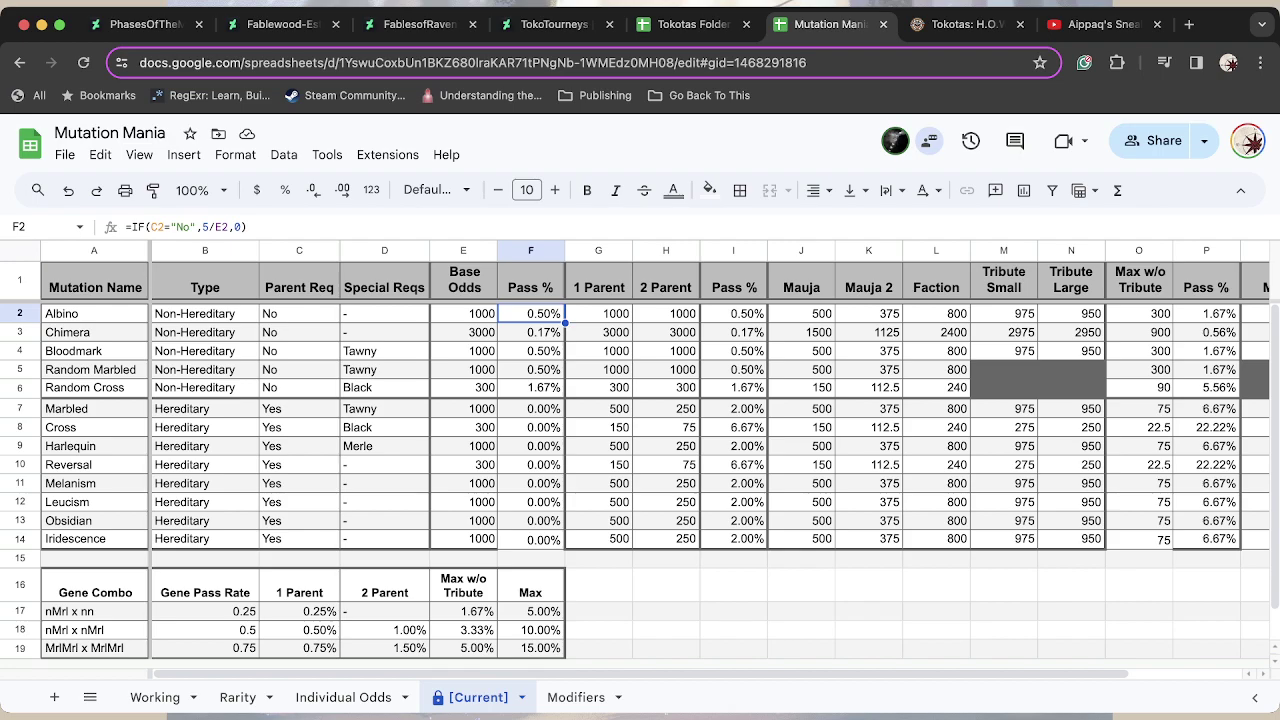
pyautogui.click(463, 332)
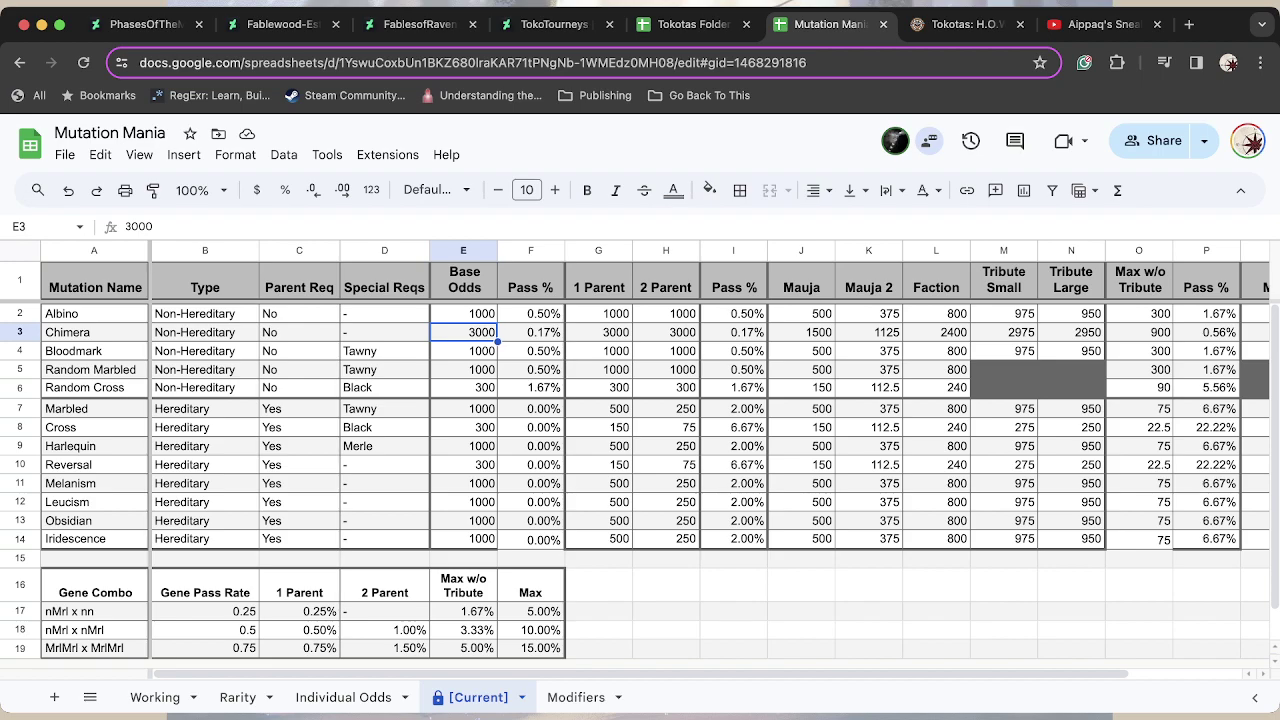
pyautogui.click(530, 313)
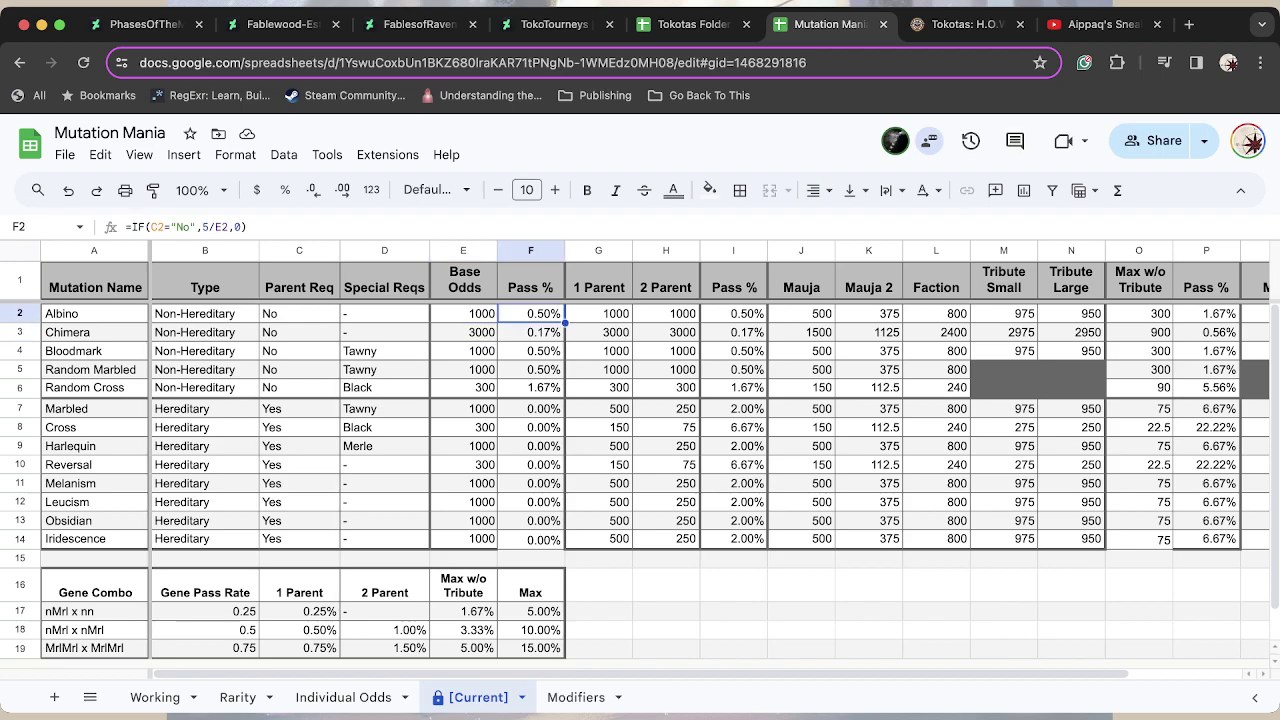
pyautogui.hscroll(3, 711, 459)
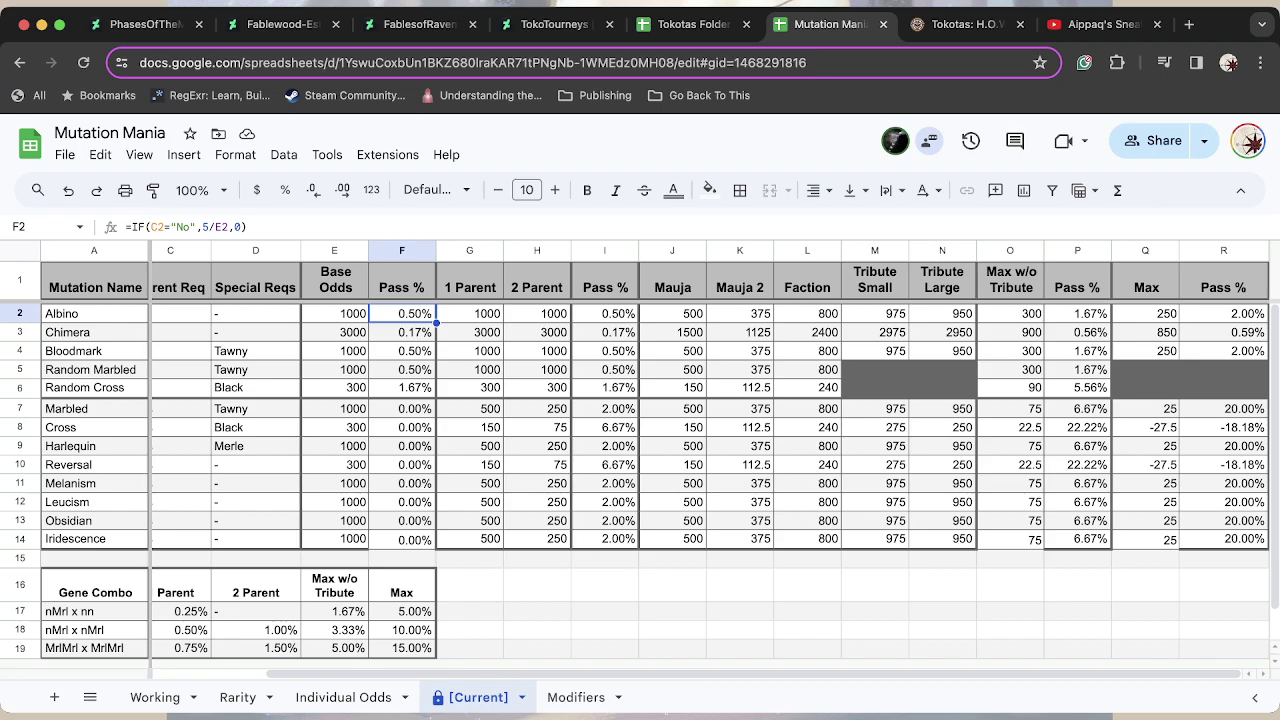
# Inspect Chimera's Max w/o Tribute, adjacent Pass %, Tribute Large and Max formulas.
pyautogui.click(1010, 332)
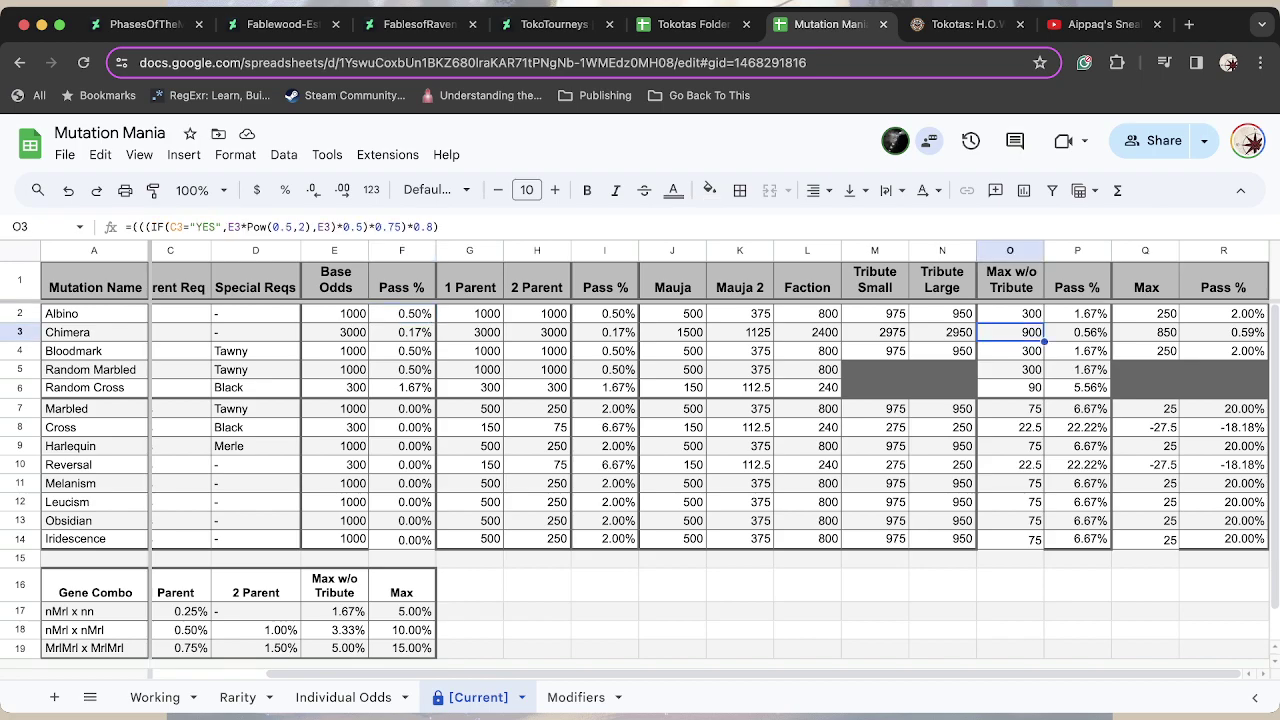
pyautogui.click(1077, 332)
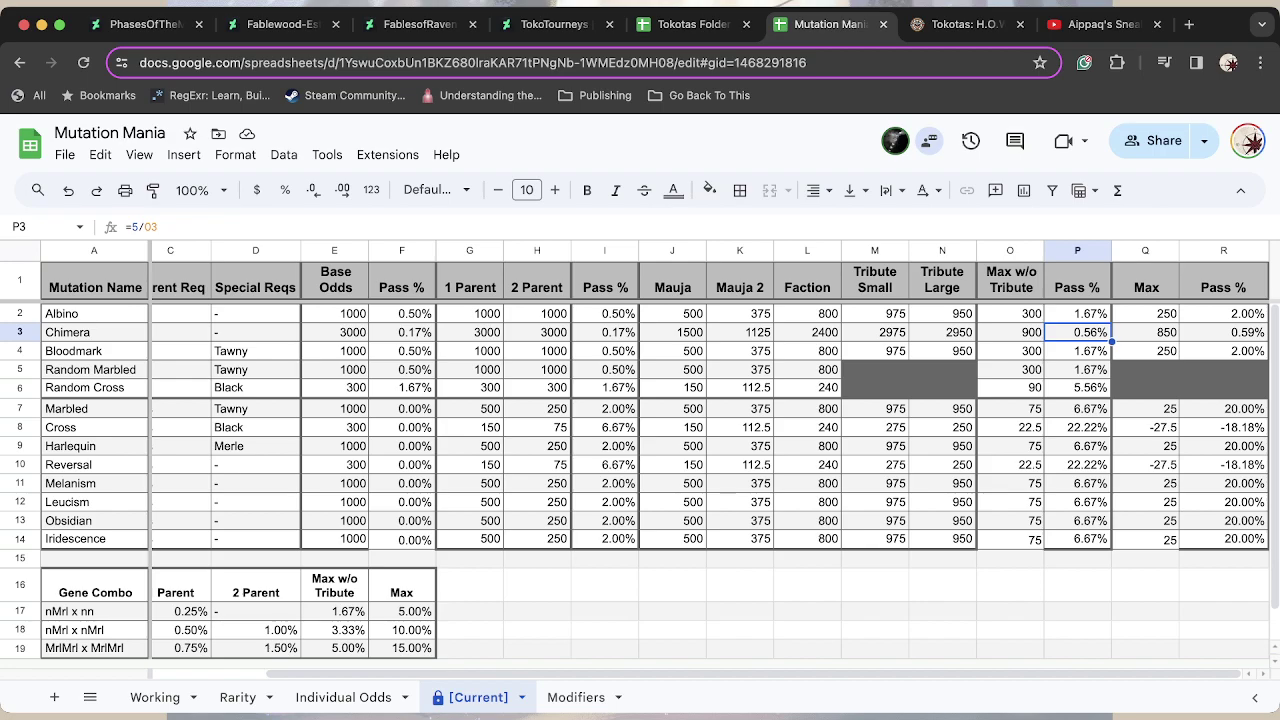
pyautogui.click(942, 332)
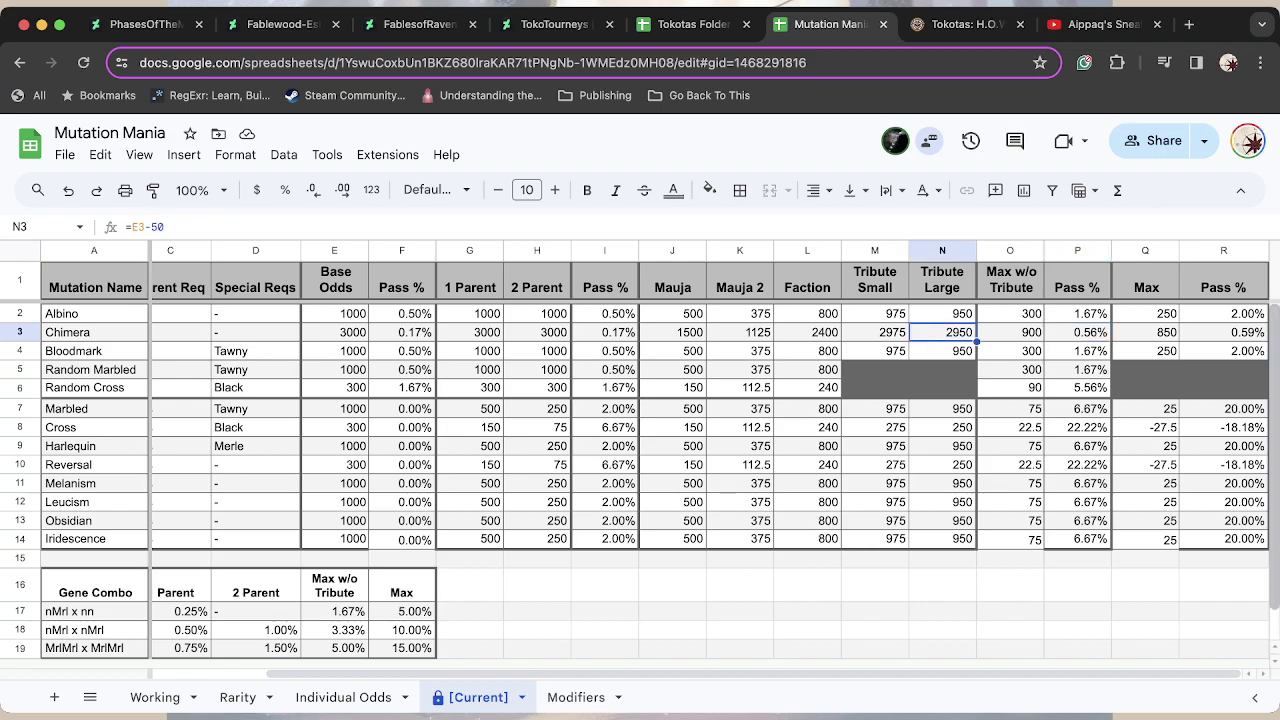
pyautogui.click(1145, 332)
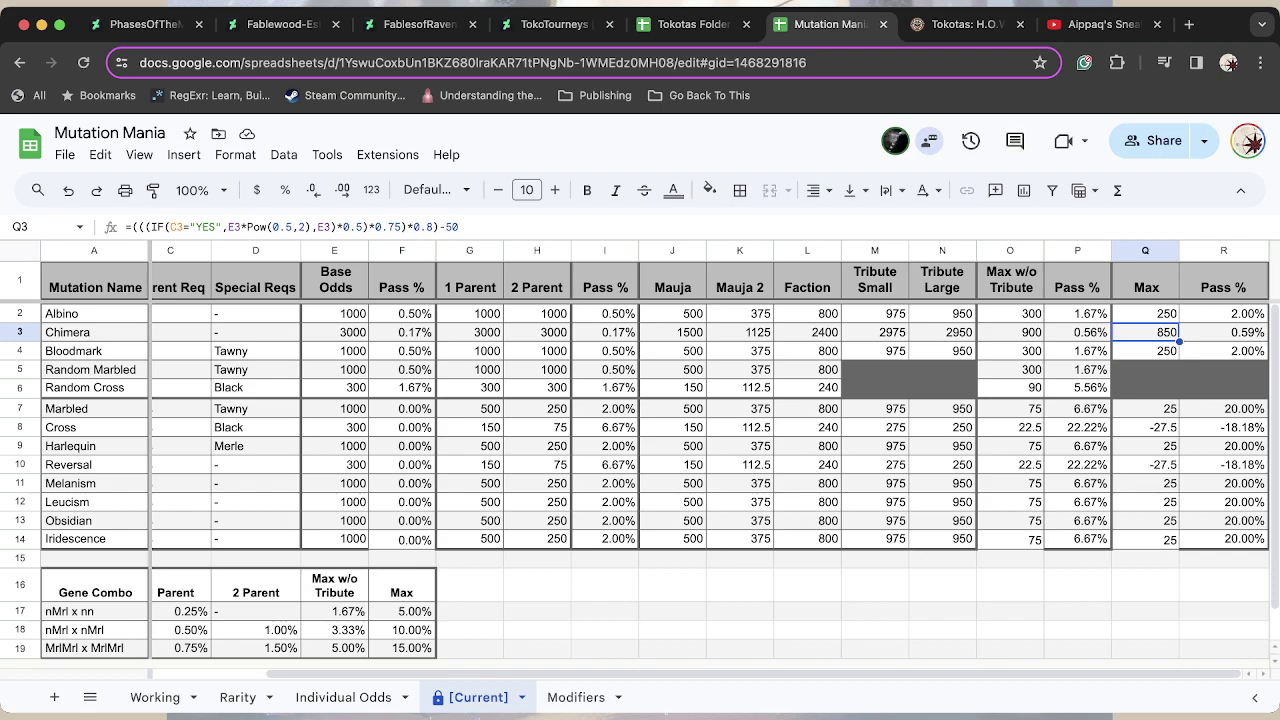
pyautogui.hscroll(-3, 700, 450)
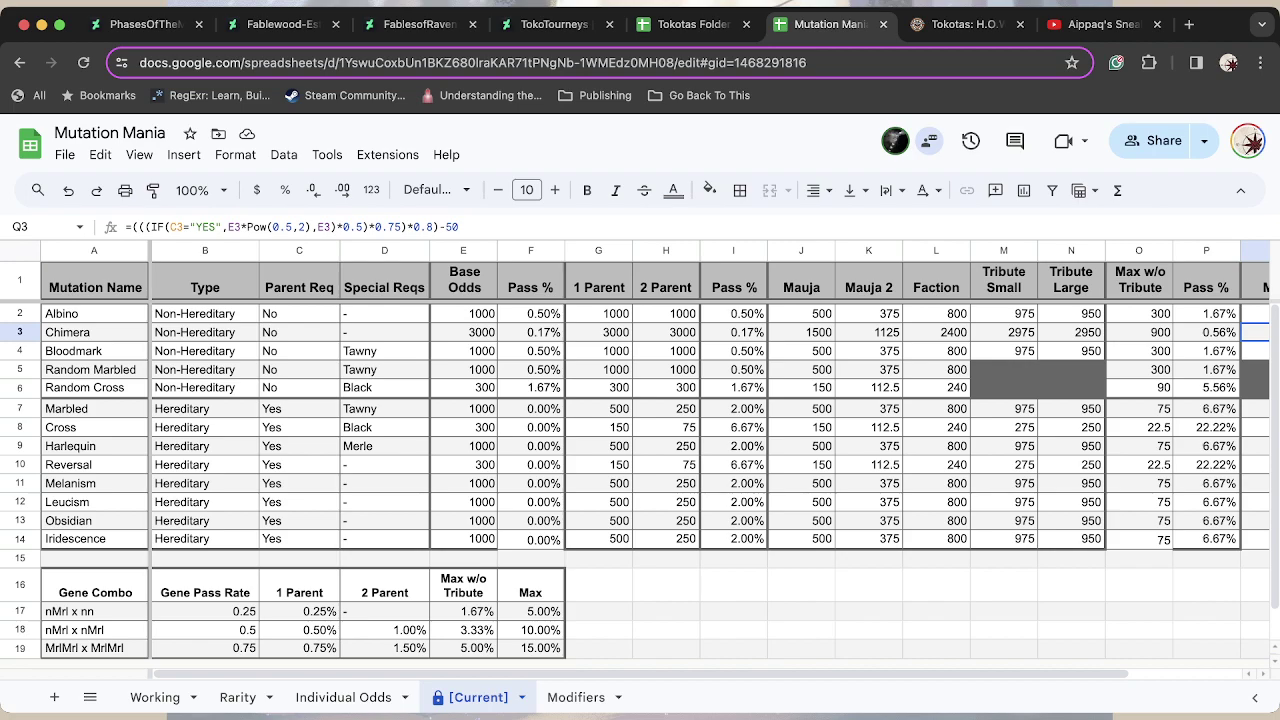
pyautogui.hscroll(3, 640, 450)
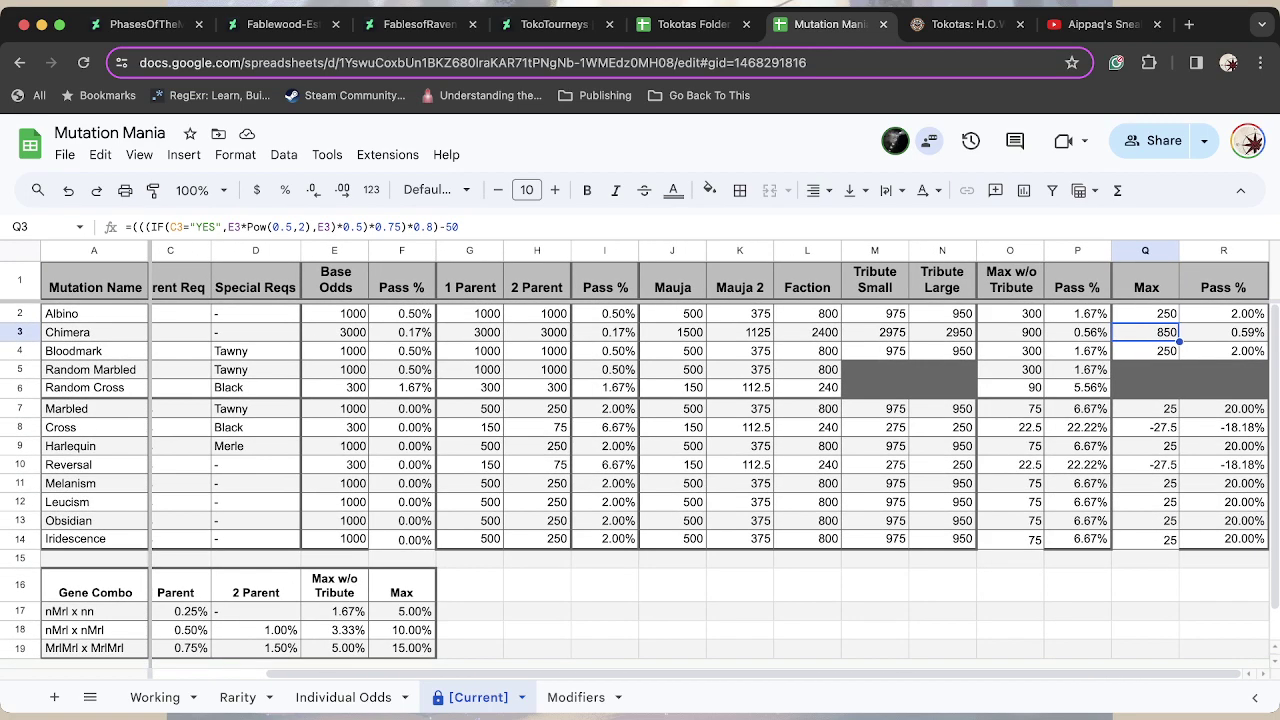
# Inspect the Max w/o Tribute Pass % for Cross and Marbled, and Reversal's row, including its Base Odds and Max formula.
pyautogui.click(1077, 427)
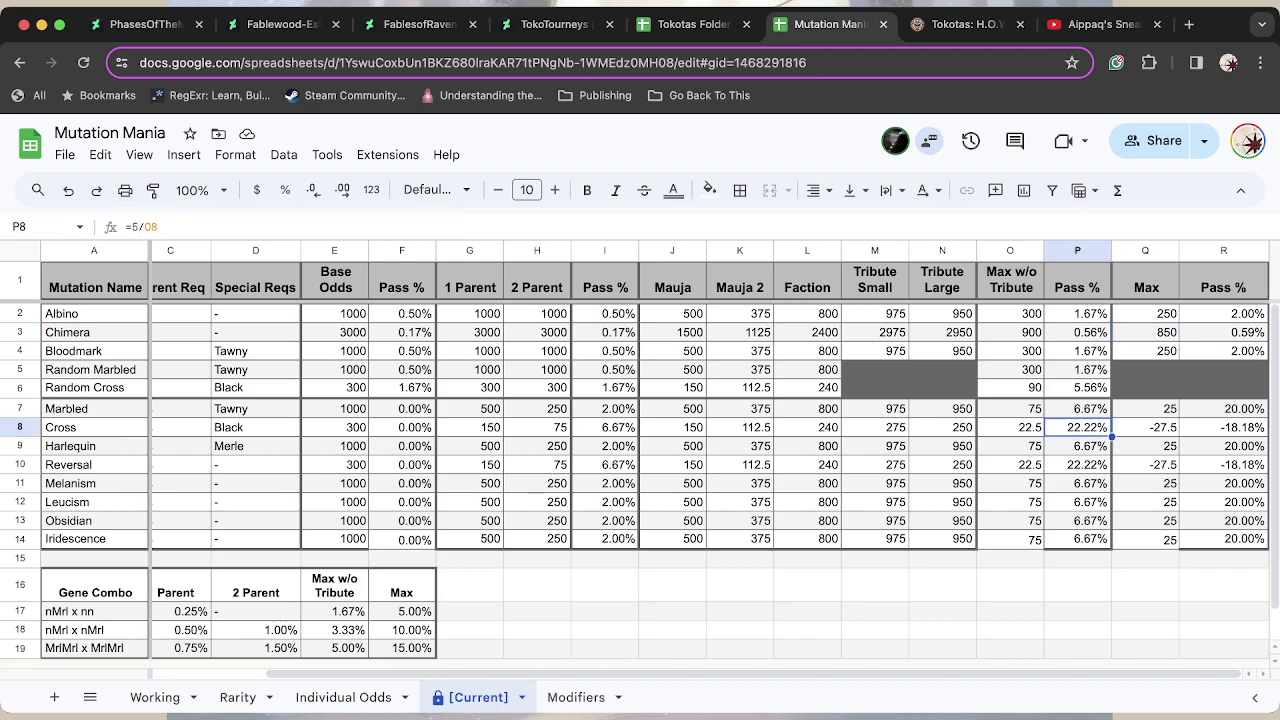
pyautogui.click(1077, 408)
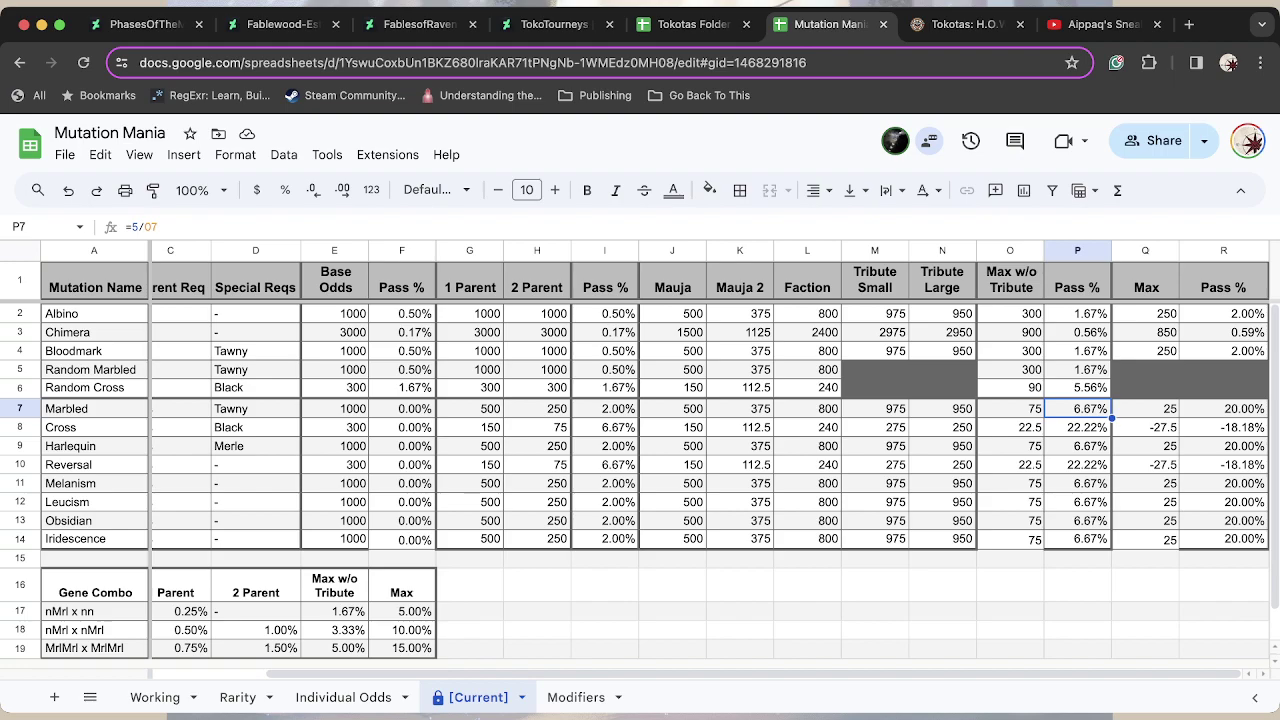
pyautogui.click(334, 464)
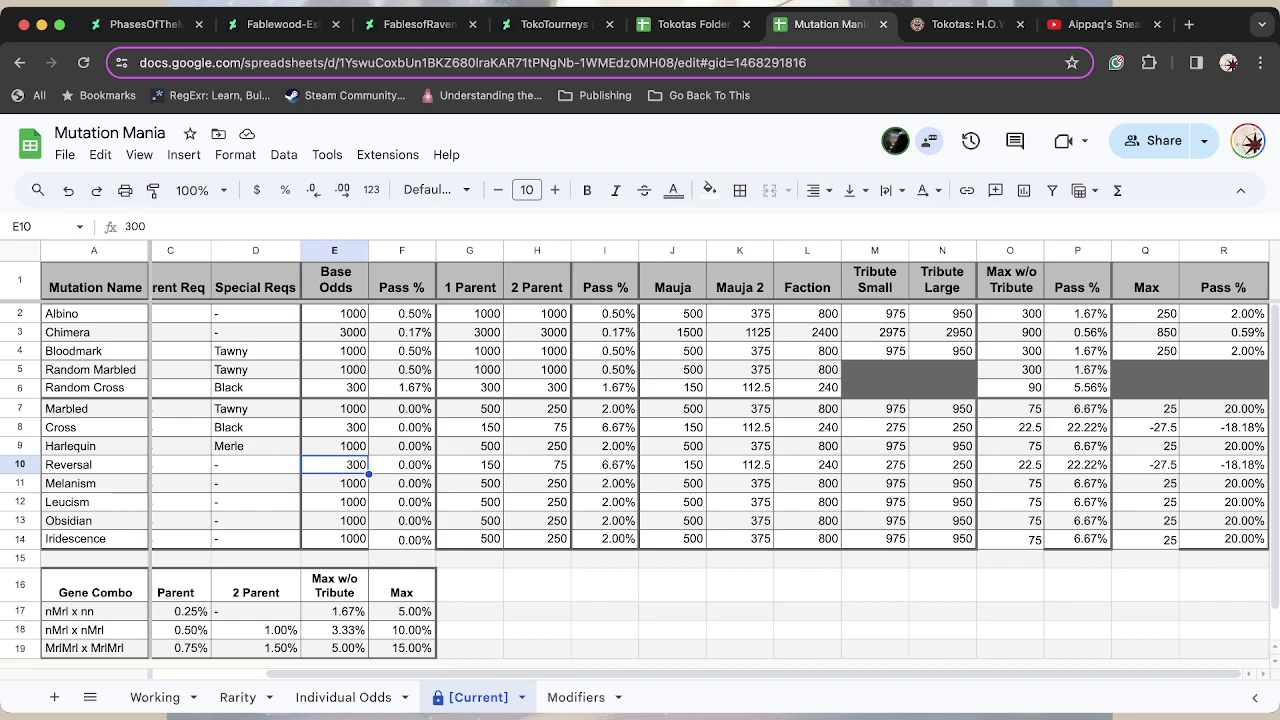
pyautogui.click(20, 464)
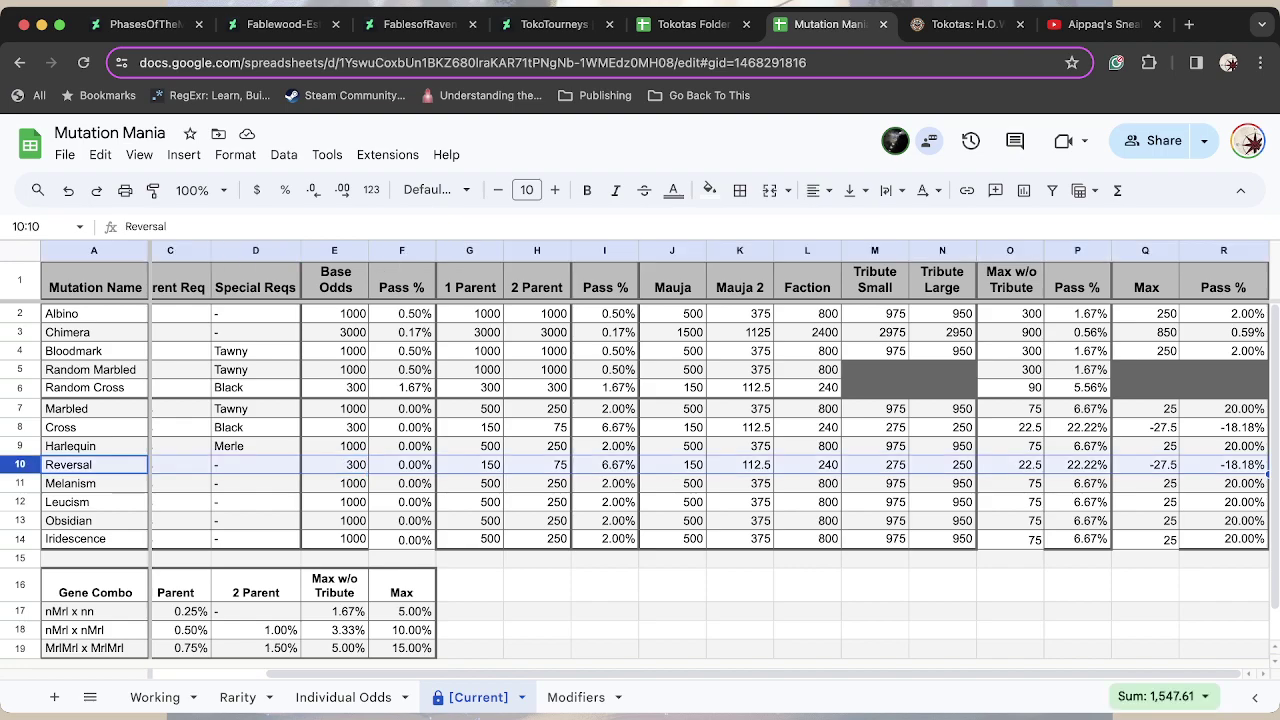
pyautogui.click(1145, 464)
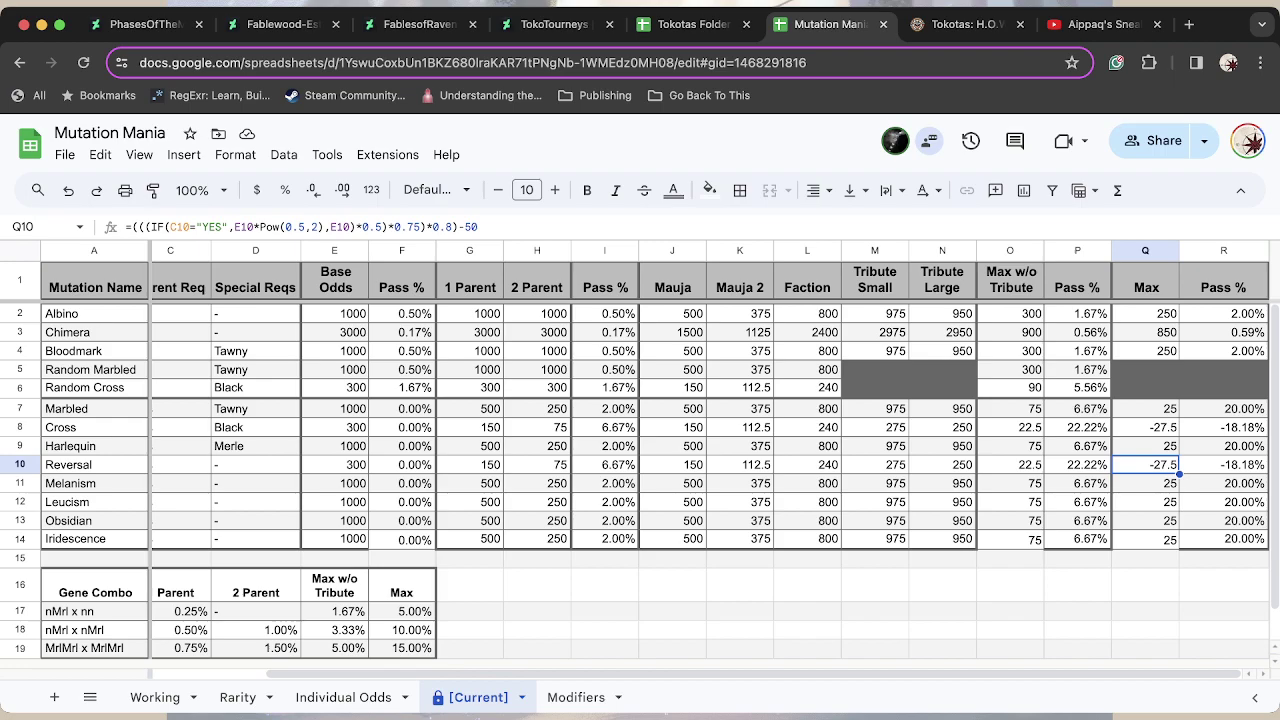
# Examine the Gene Combo table and its Max w/o Tribute column against Harlequin's Pass %, ending on the nMrl x nn combo.
pyautogui.moveTo(95, 592); pyautogui.dragTo(530, 648)
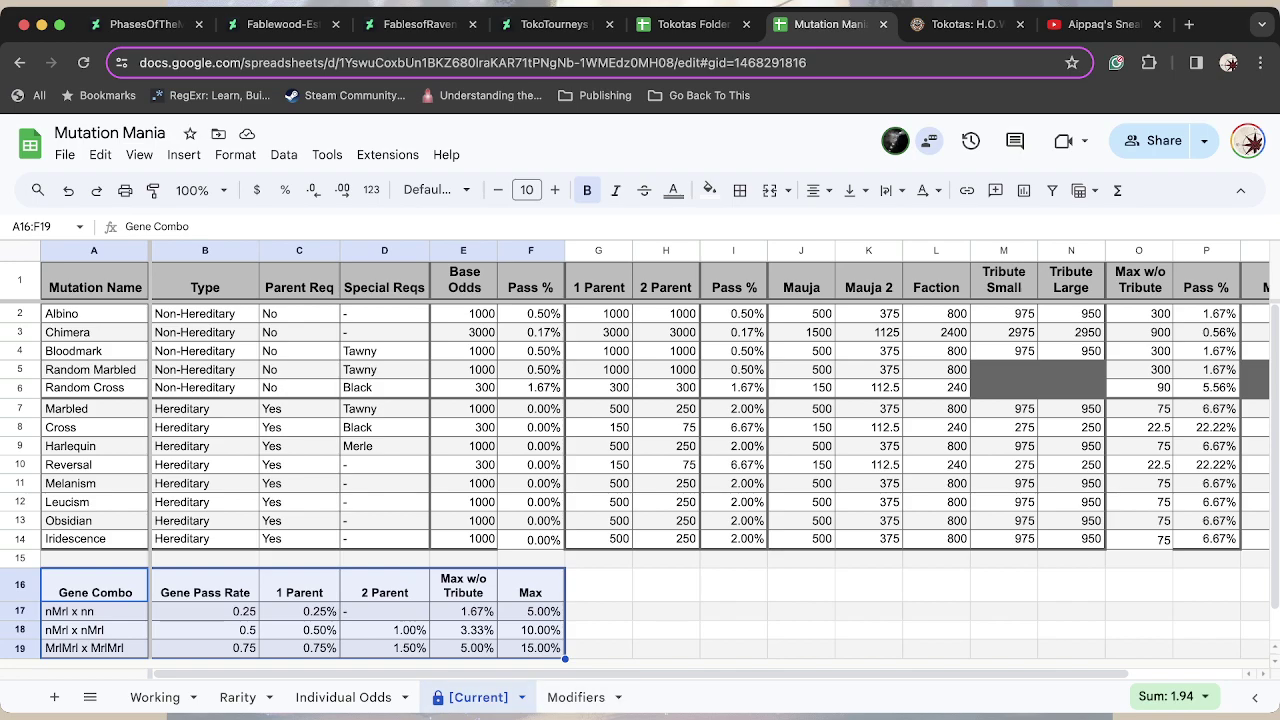
pyautogui.click(1206, 446)
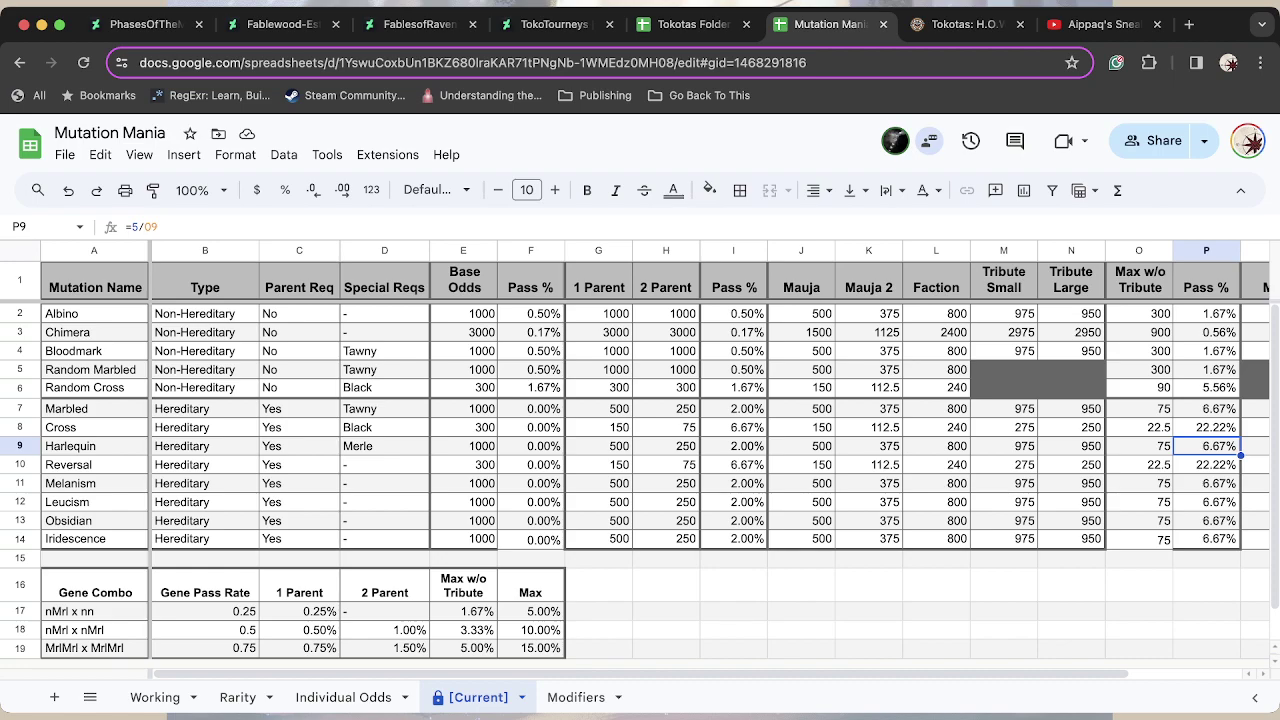
pyautogui.click(463, 611)
pyautogui.keyDown('shift'); pyautogui.click(463, 648); pyautogui.keyUp('shift')
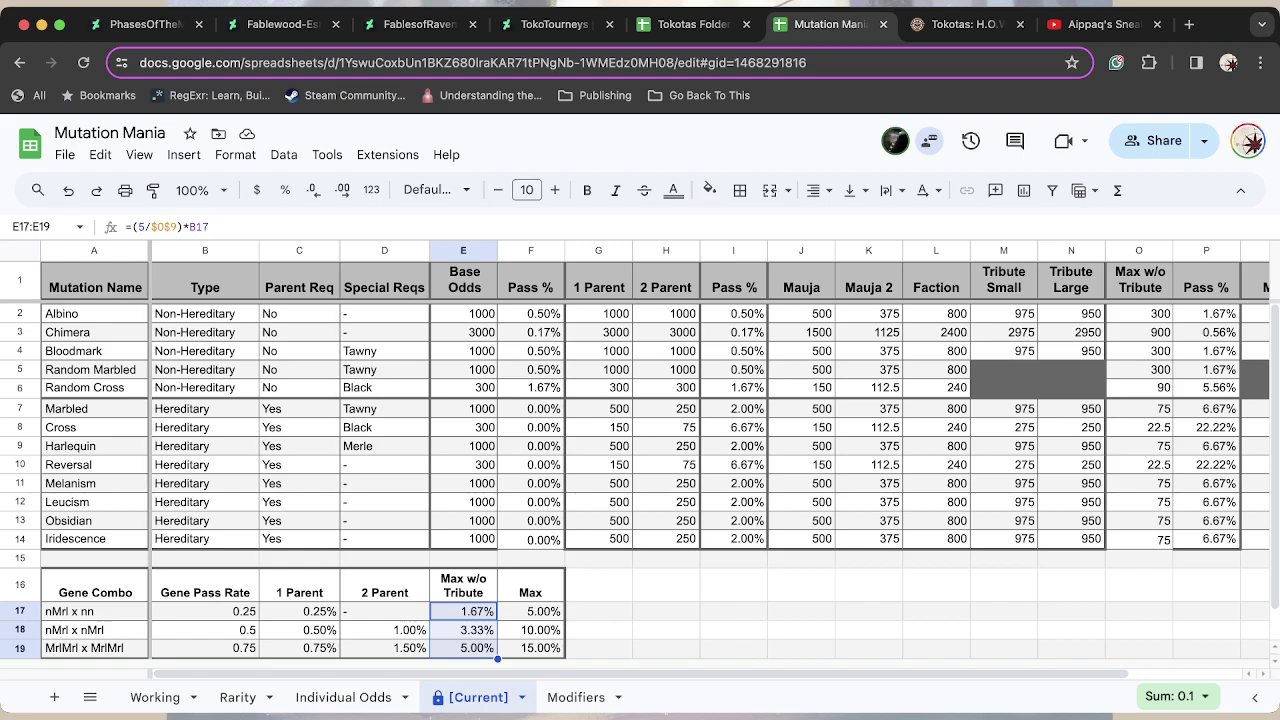
pyautogui.press('Left')
pyautogui.press('Left')
pyautogui.press('Left')
pyautogui.press('Left')
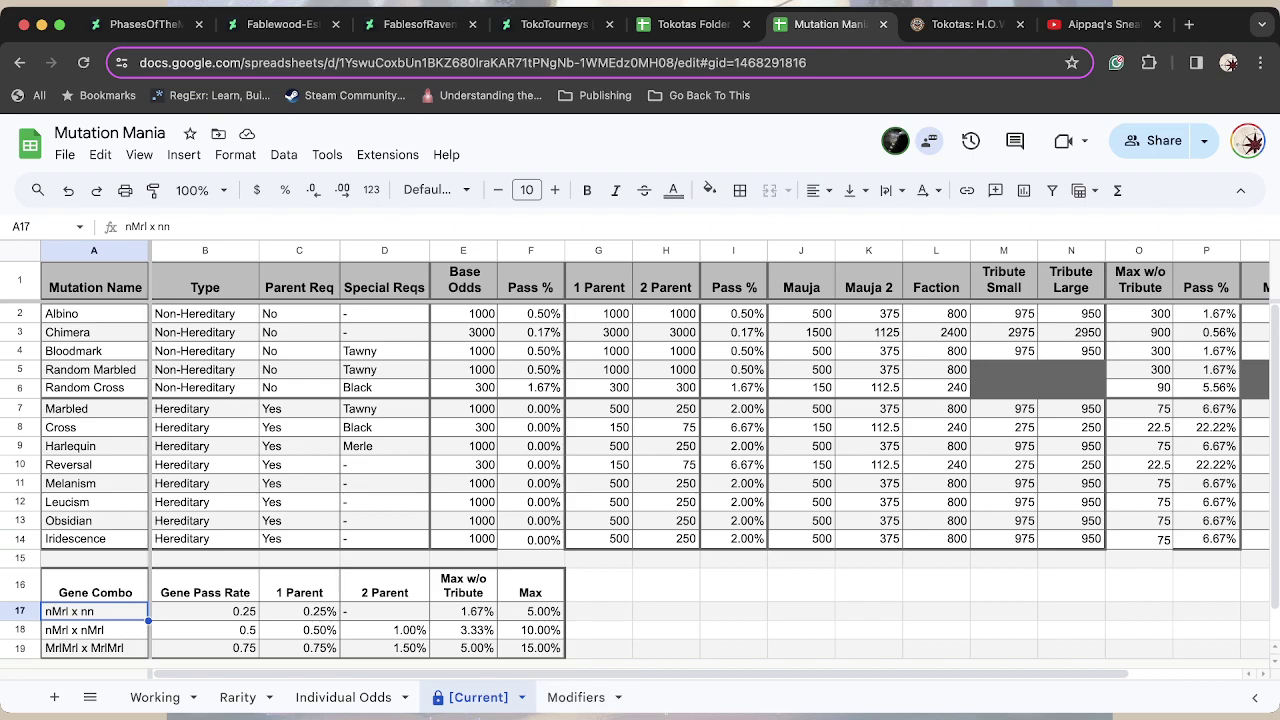
# Compare the nMrl x nn 1 Parent formula with Harlequin's 2 Parent Pass %, and highlight the nMrl x nn and Reversal rows in turn.
pyautogui.click(299, 611)
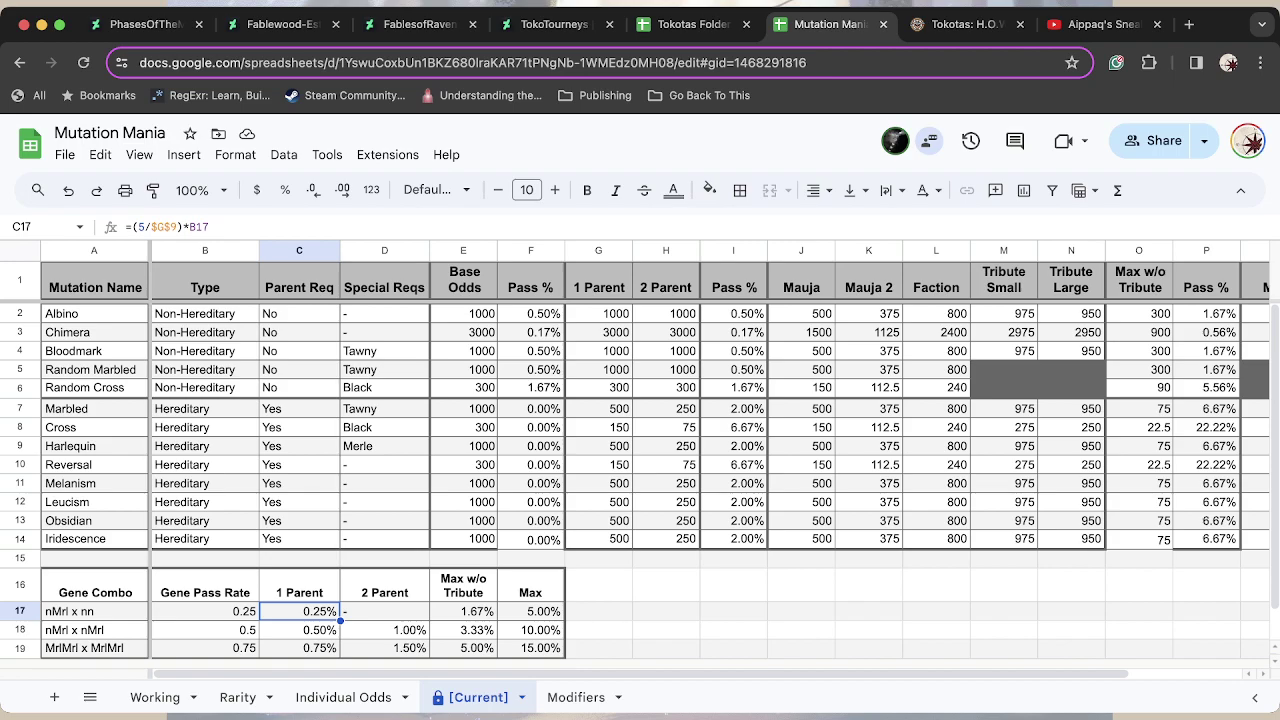
pyautogui.click(733, 446)
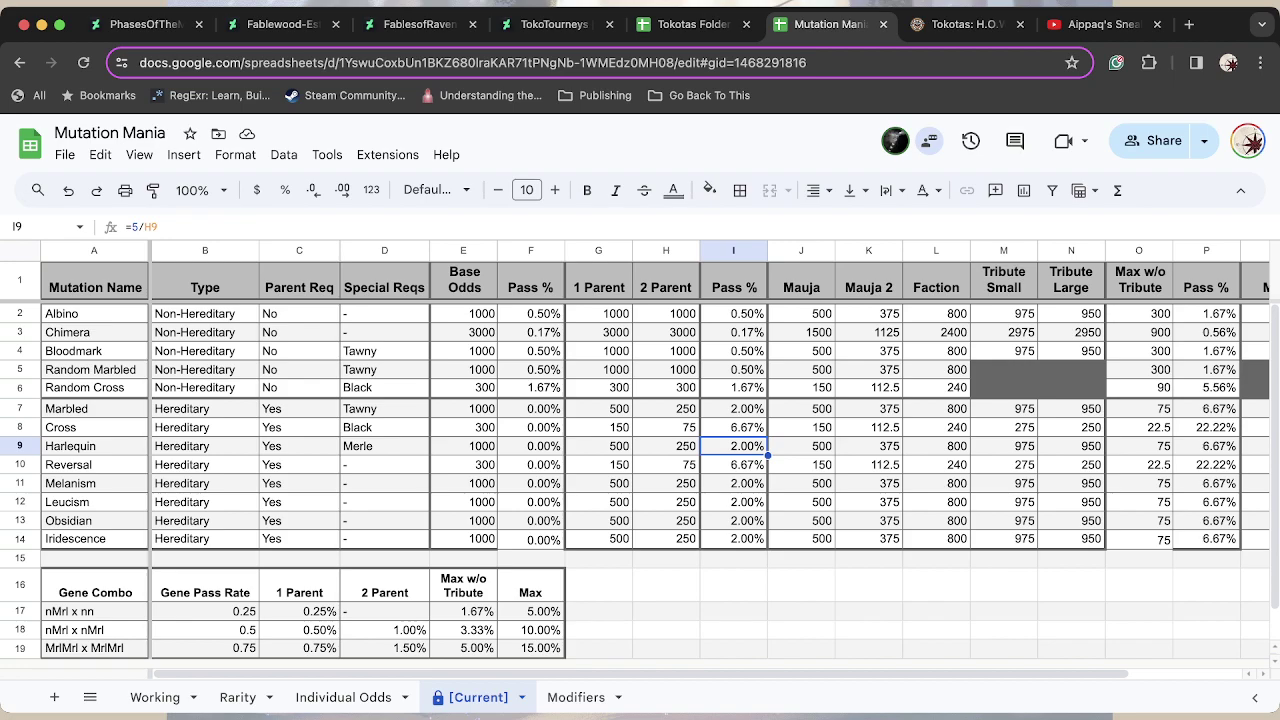
pyautogui.click(19, 611)
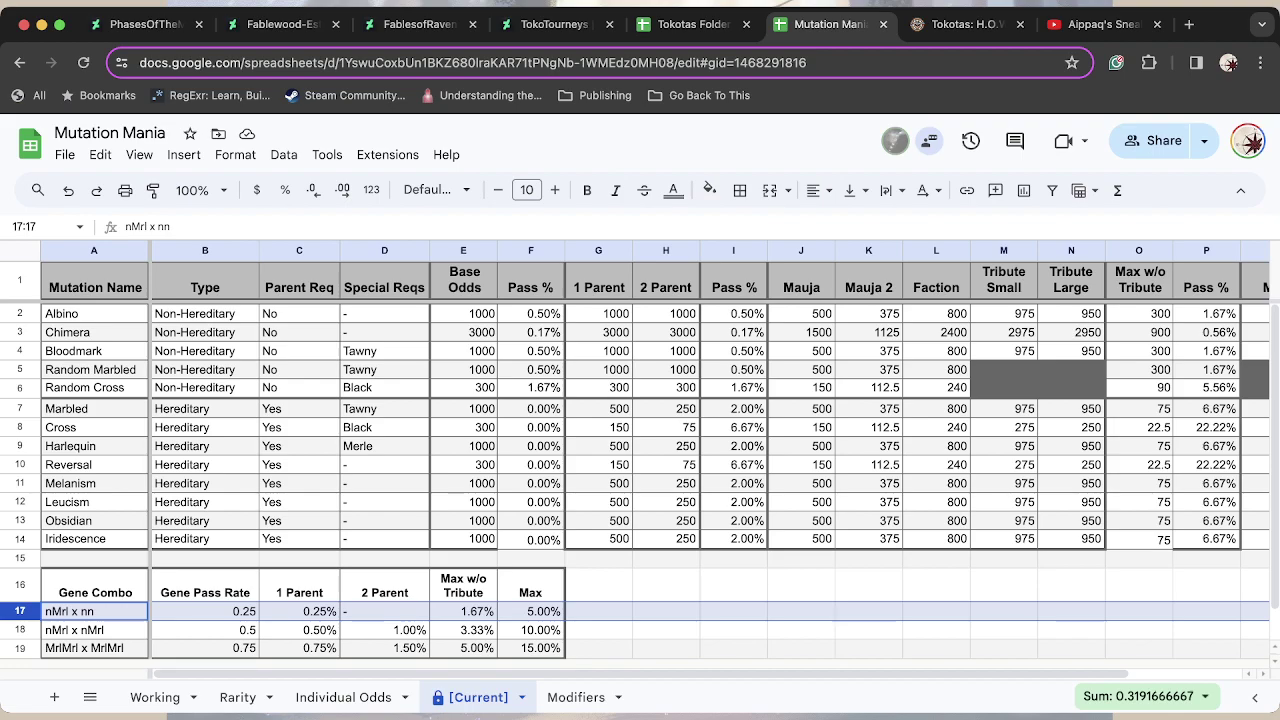
pyautogui.click(19, 464)
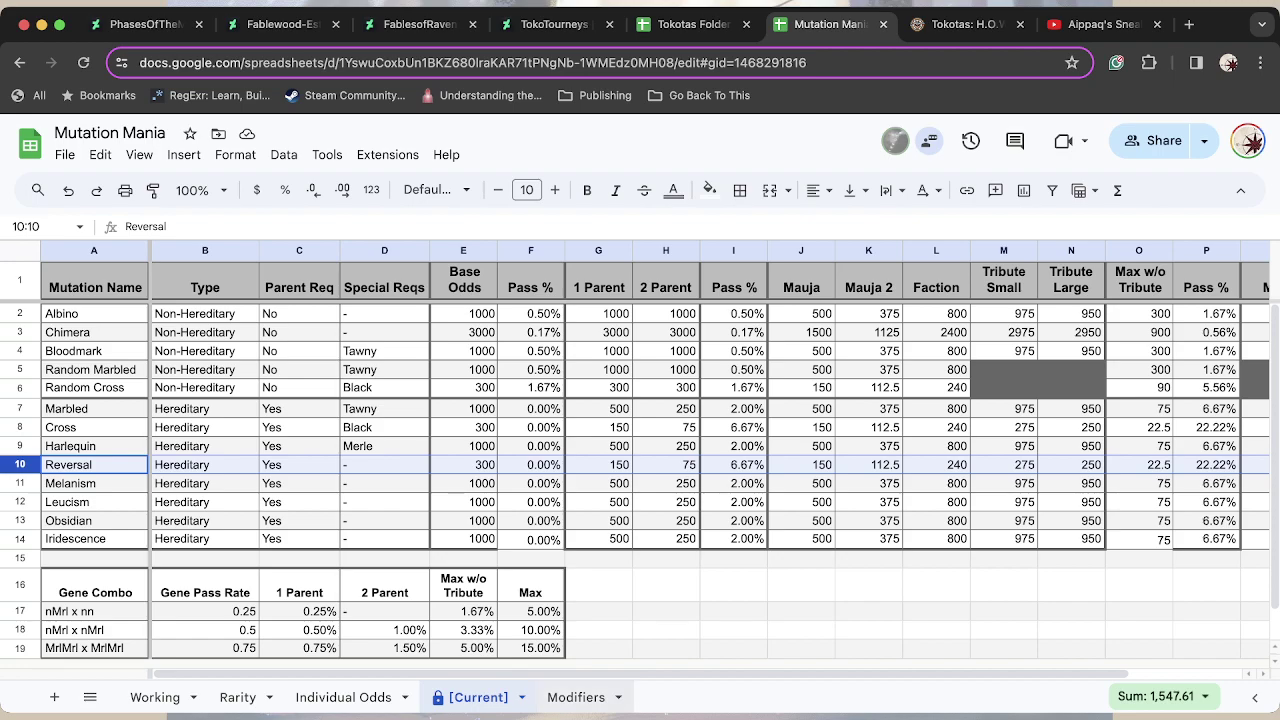
# Open the Modifiers sheet and inspect the Parent 1 modifier.
pyautogui.click(576, 697)
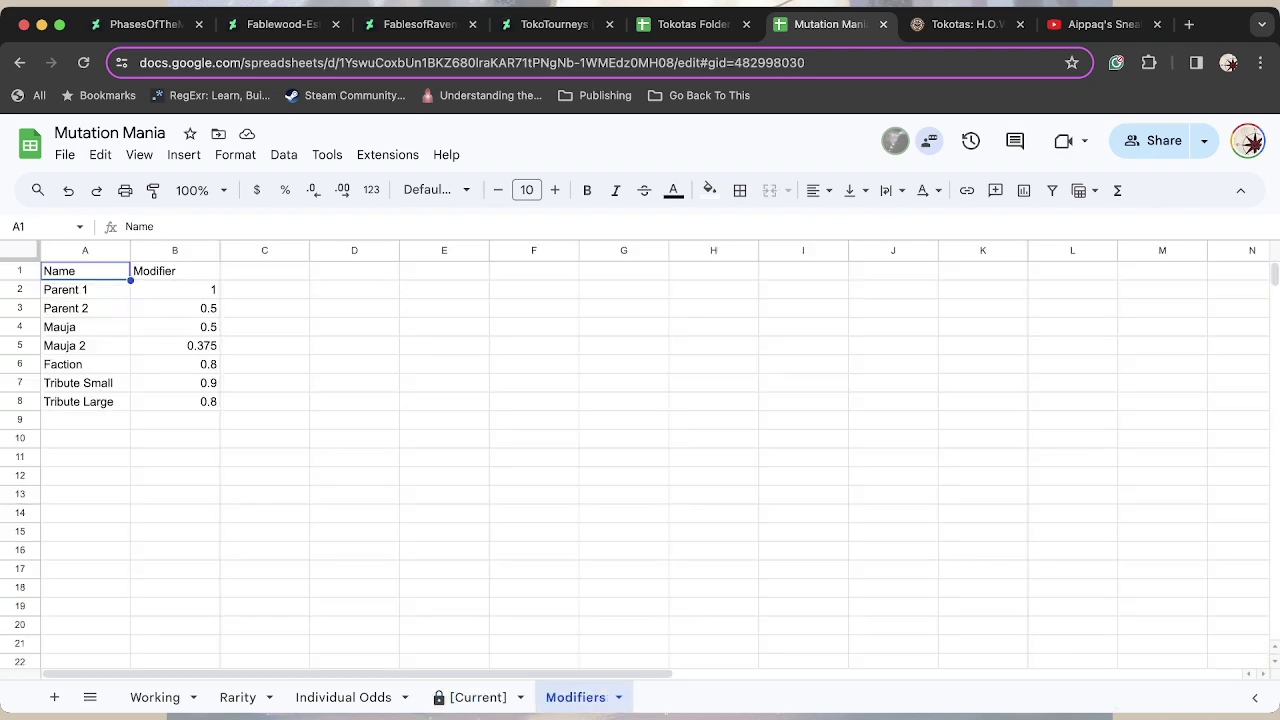
pyautogui.click(175, 289)
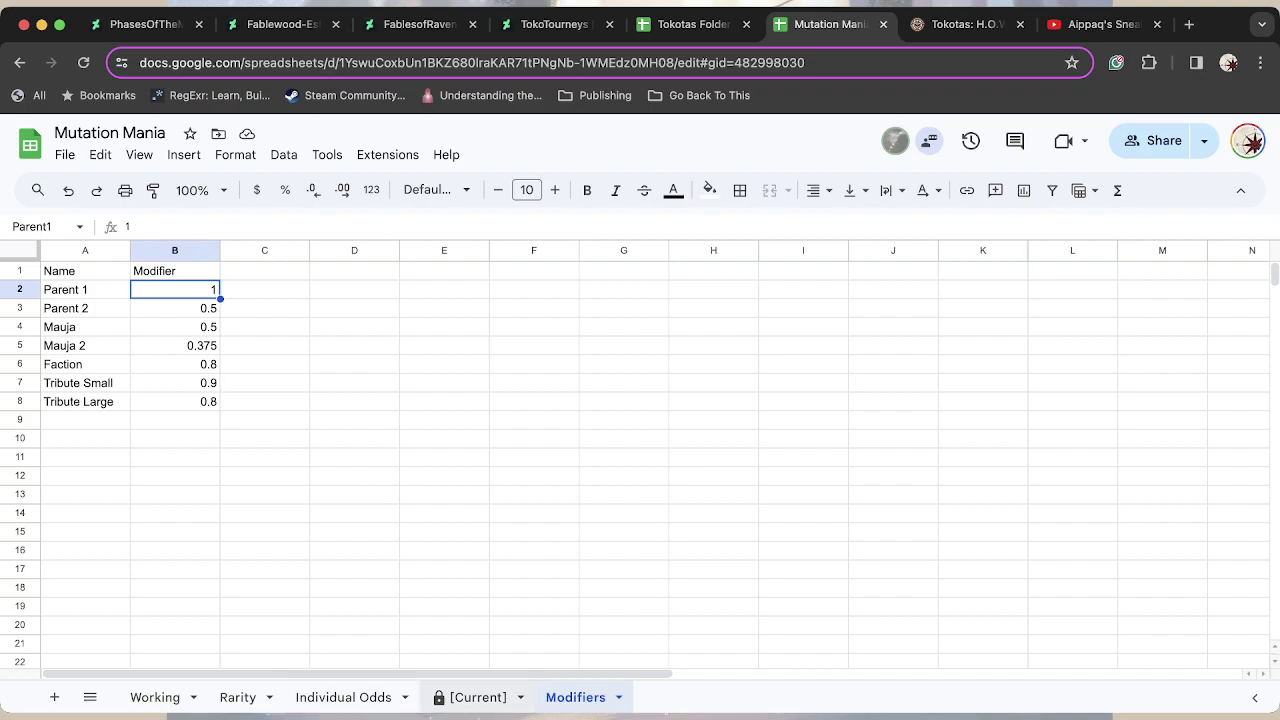
# Return to the [Current] sheet and review the mutation odds columns through to Max and its Pass %.
pyautogui.click(478, 697)
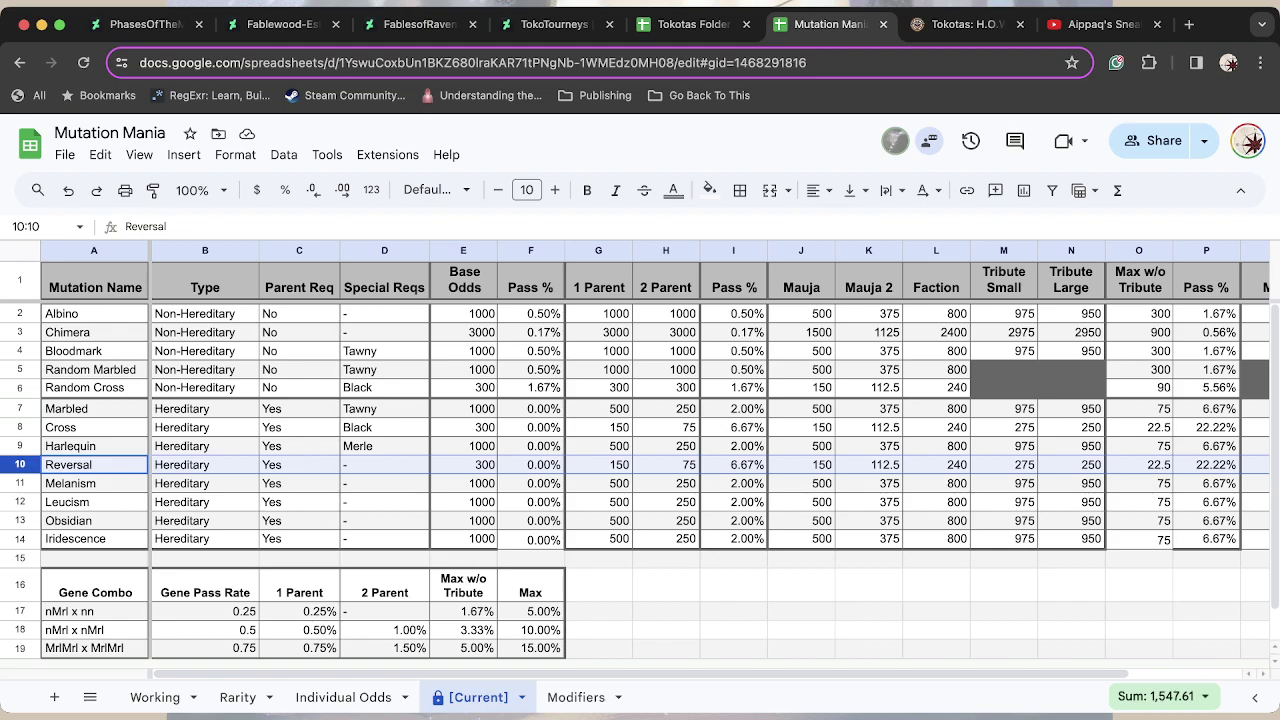
pyautogui.hscroll(2, 710, 460)
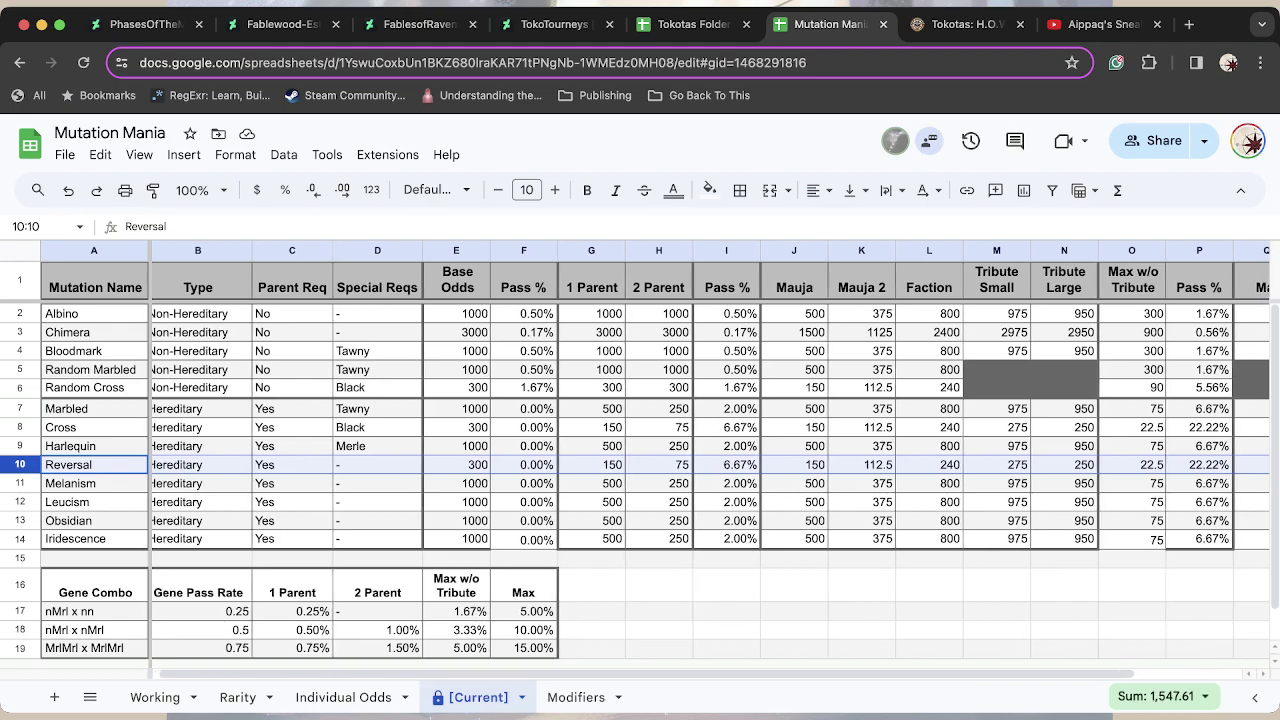
pyautogui.hscroll(-2, 710, 460)
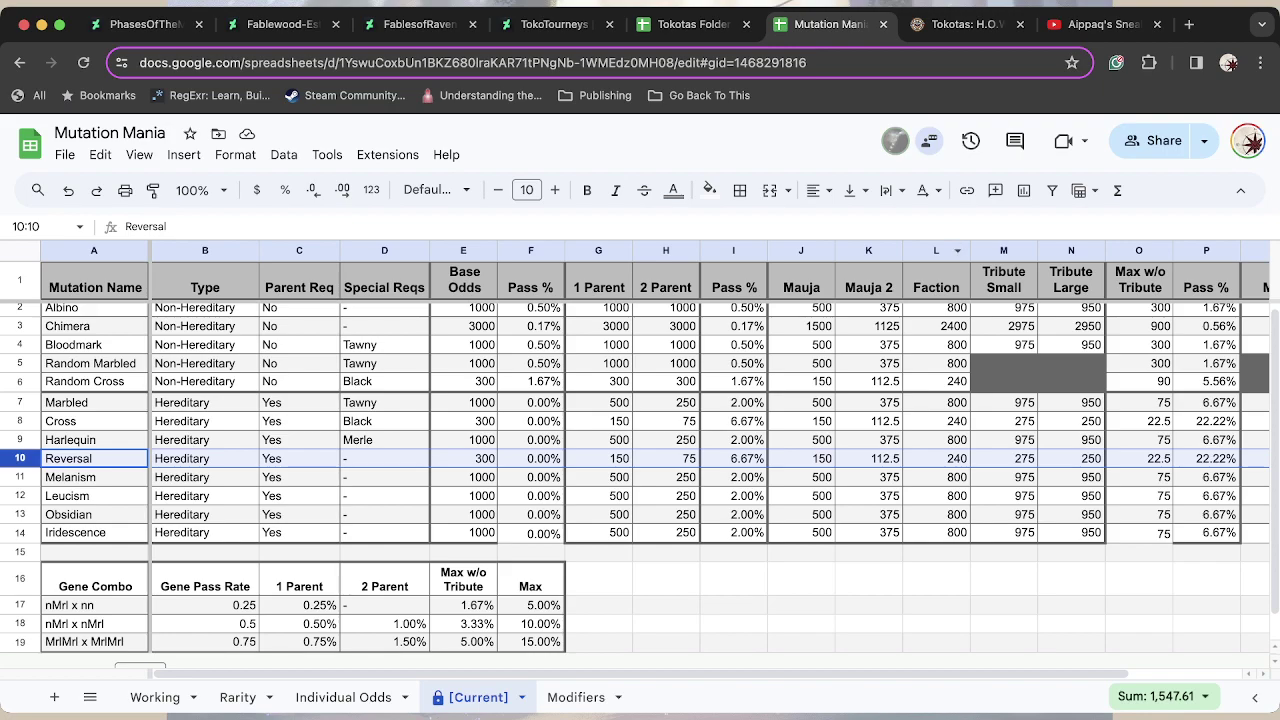
pyautogui.scroll(1, 710, 460)
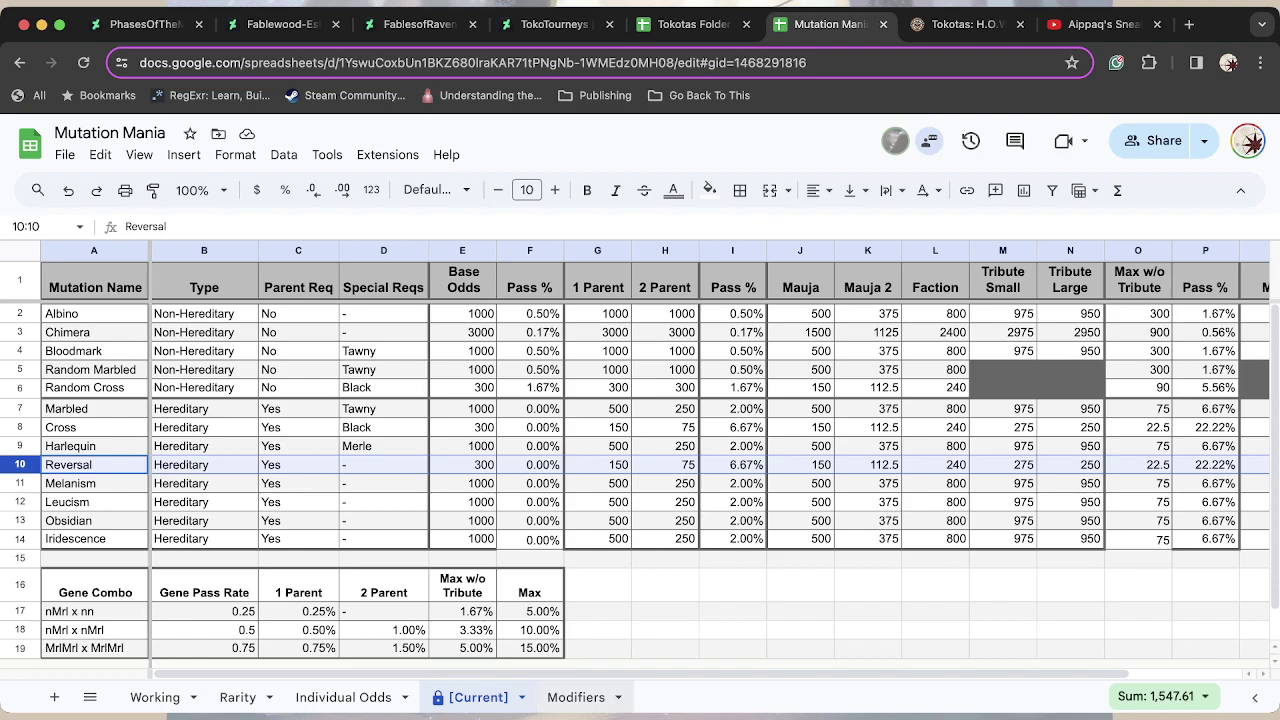
pyautogui.hscroll(3, 700, 460)
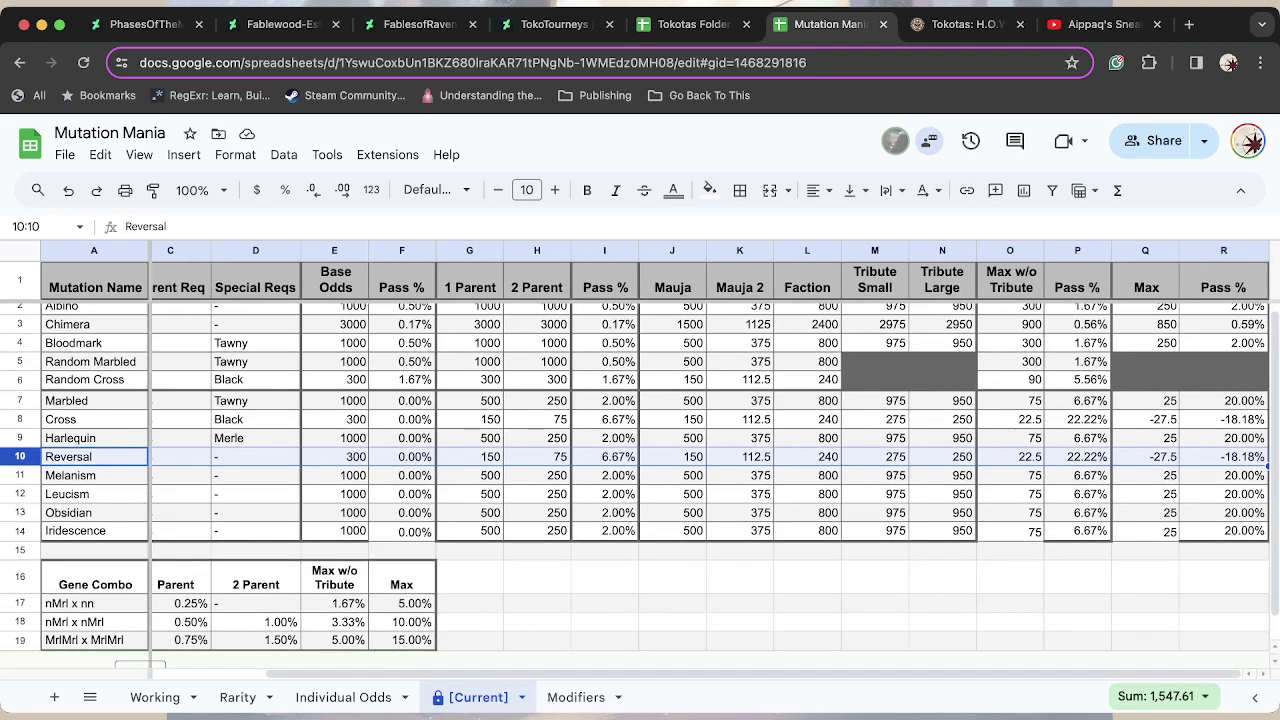
# Review the list of modifiers on the Modifiers sheet again and select the empty cell F21.
pyautogui.click(575, 697)
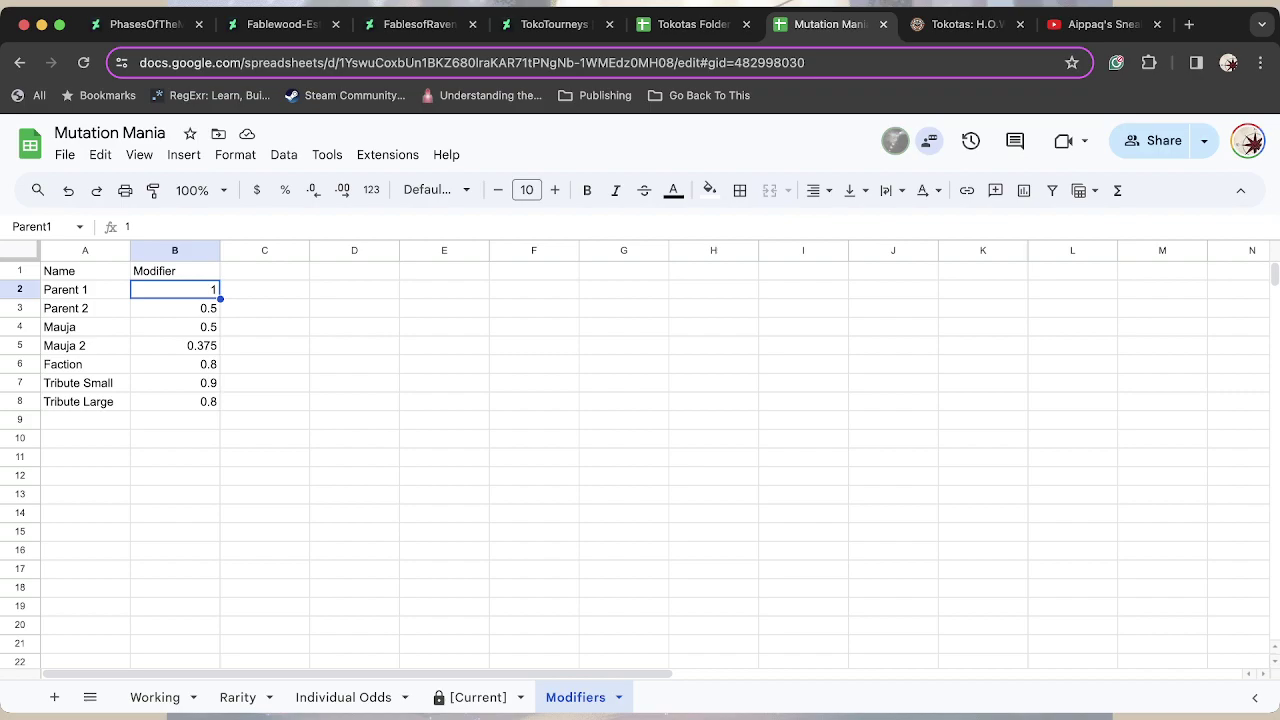
pyautogui.click(534, 643)
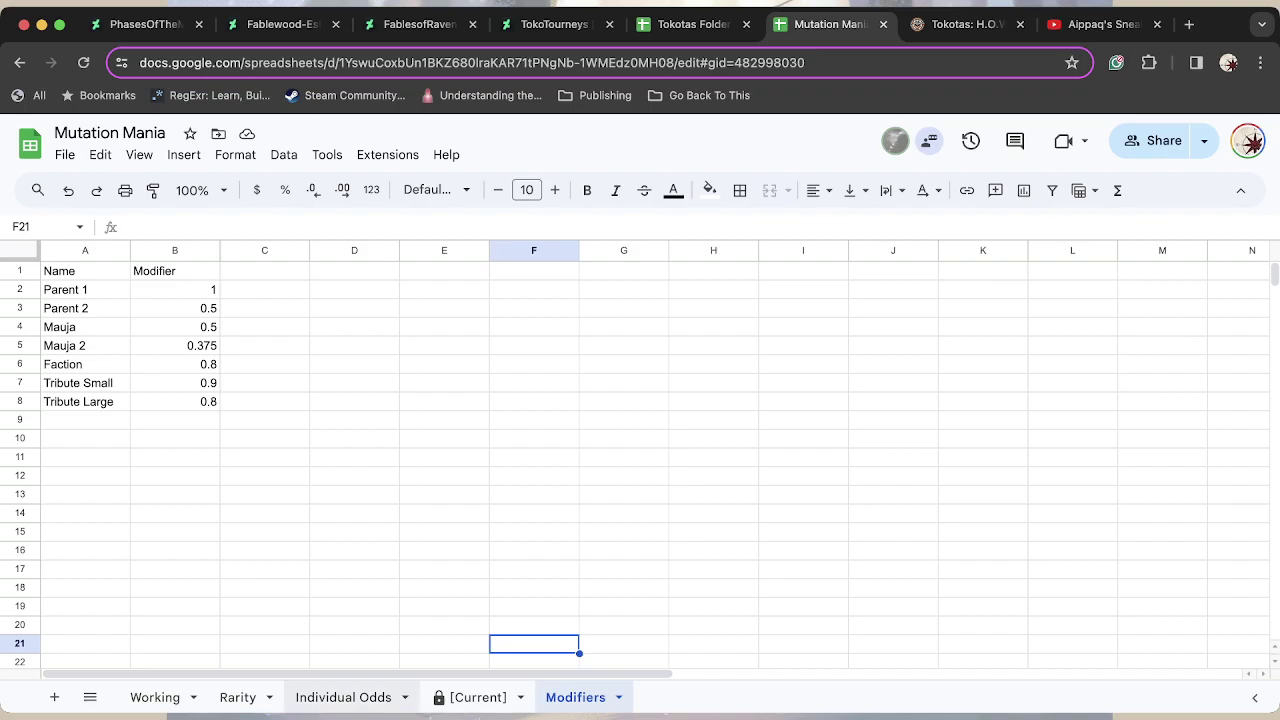
# Open the Individual Odds sheet and review the percentages for each base odds value across the modifier combinations.
pyautogui.click(343, 697)
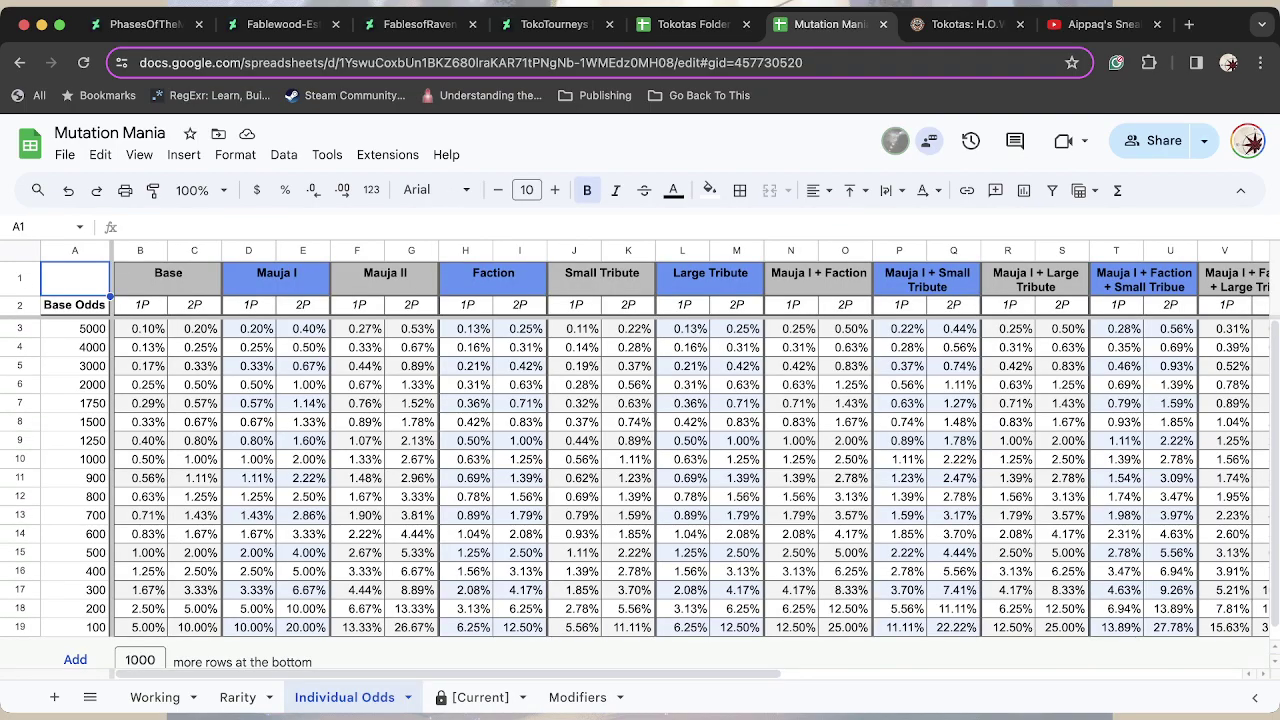
pyautogui.hscroll(10, 690, 460)
pyautogui.hscroll(-10, 690, 460)
pyautogui.scroll(-1, 640, 470)
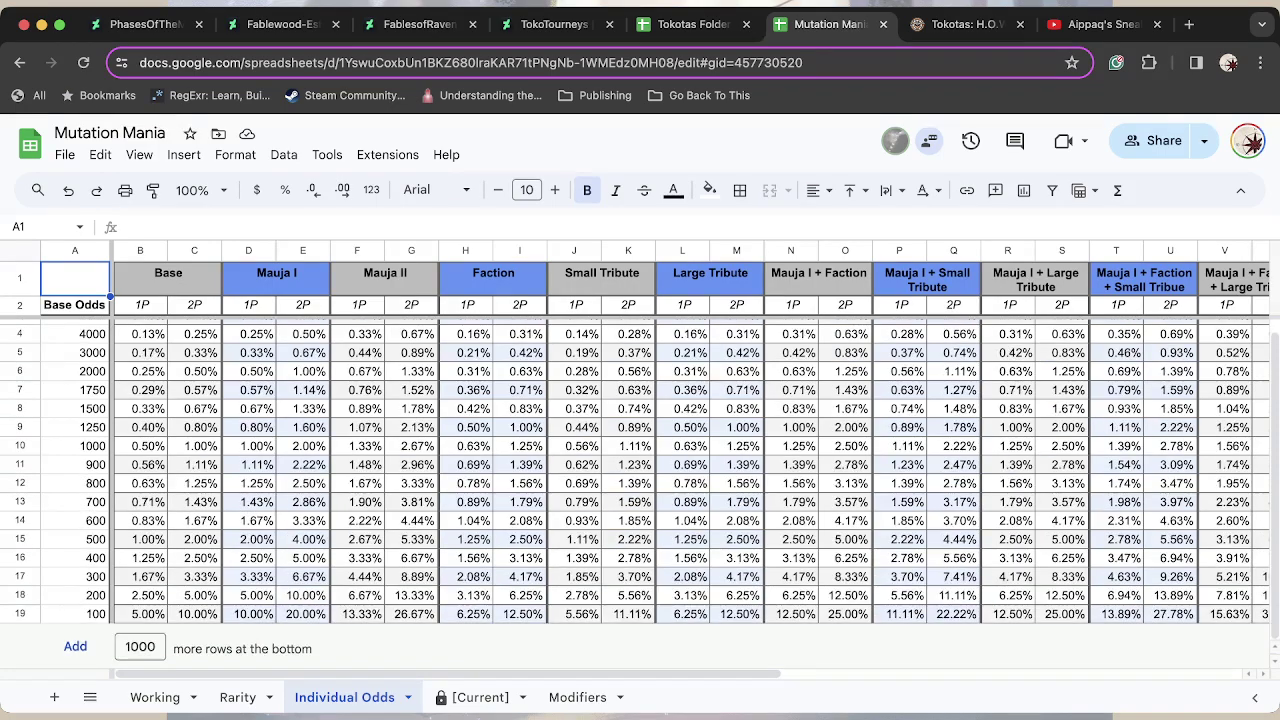
pyautogui.hscroll(8, 640, 470)
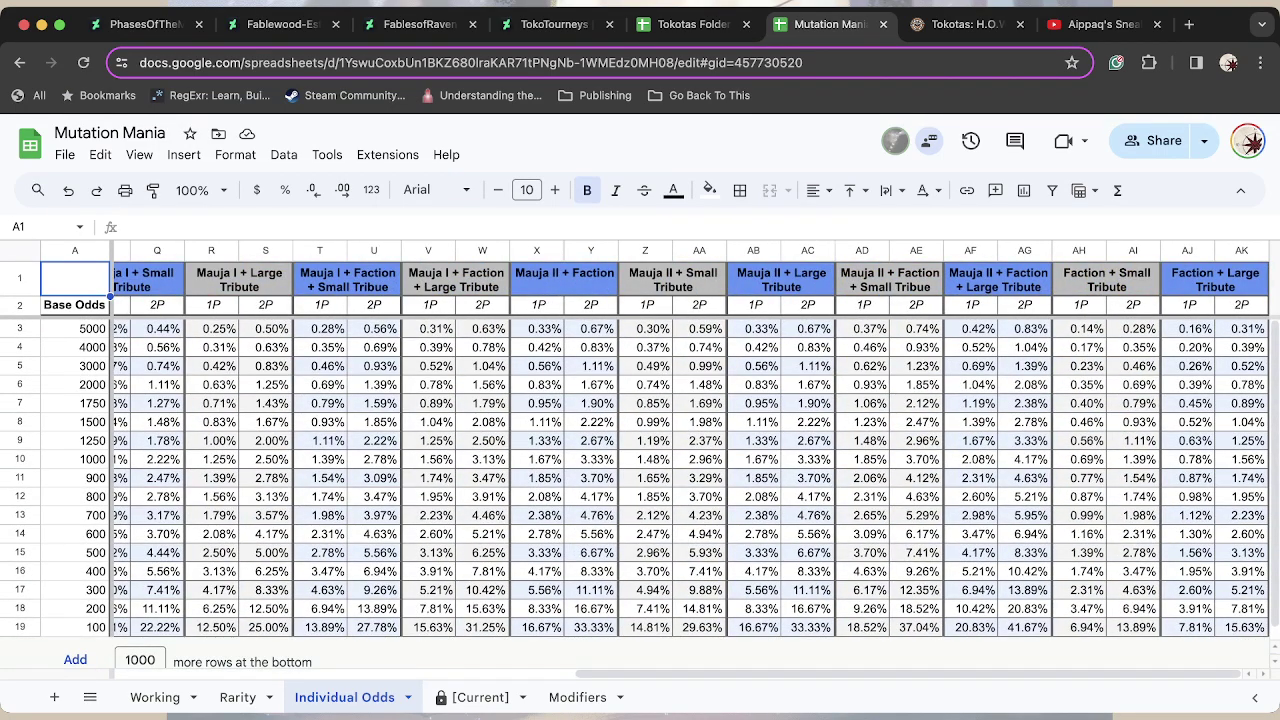
# Open the Rarity sheet and highlight the Albino, Chimera and Bloodmark rows one after another.
pyautogui.hscroll(-8, 640, 470)
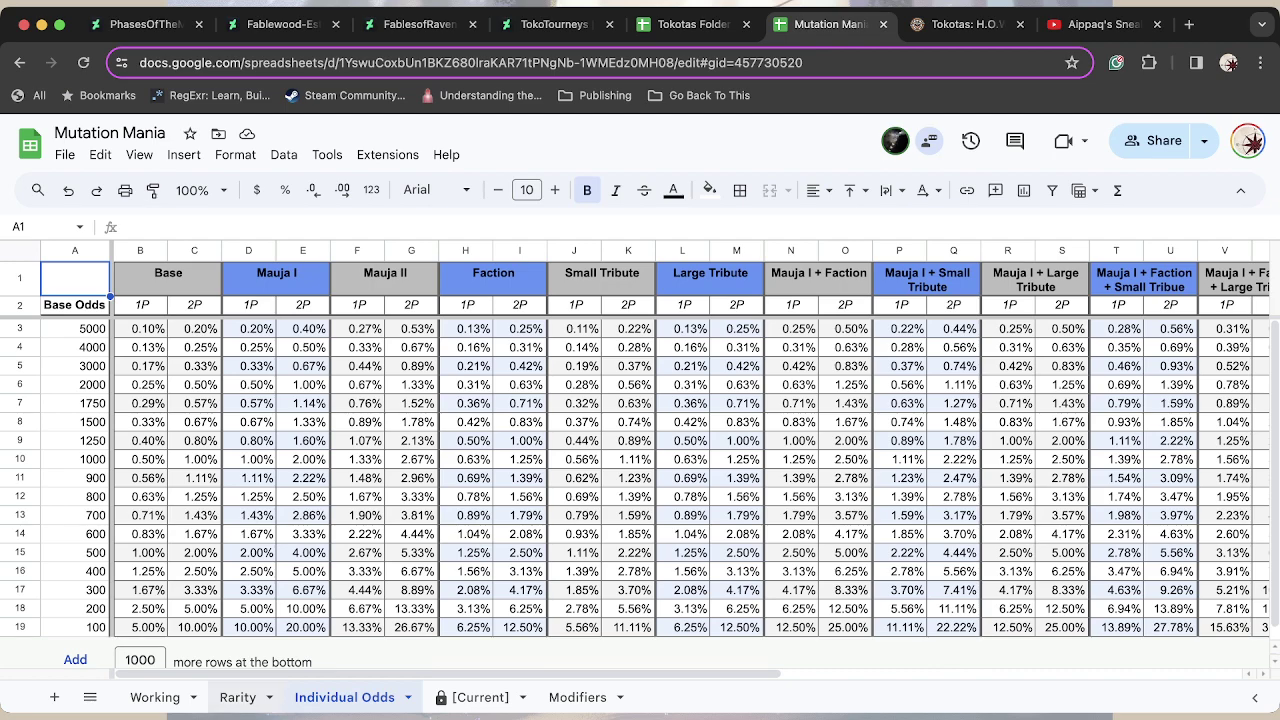
pyautogui.click(237, 697)
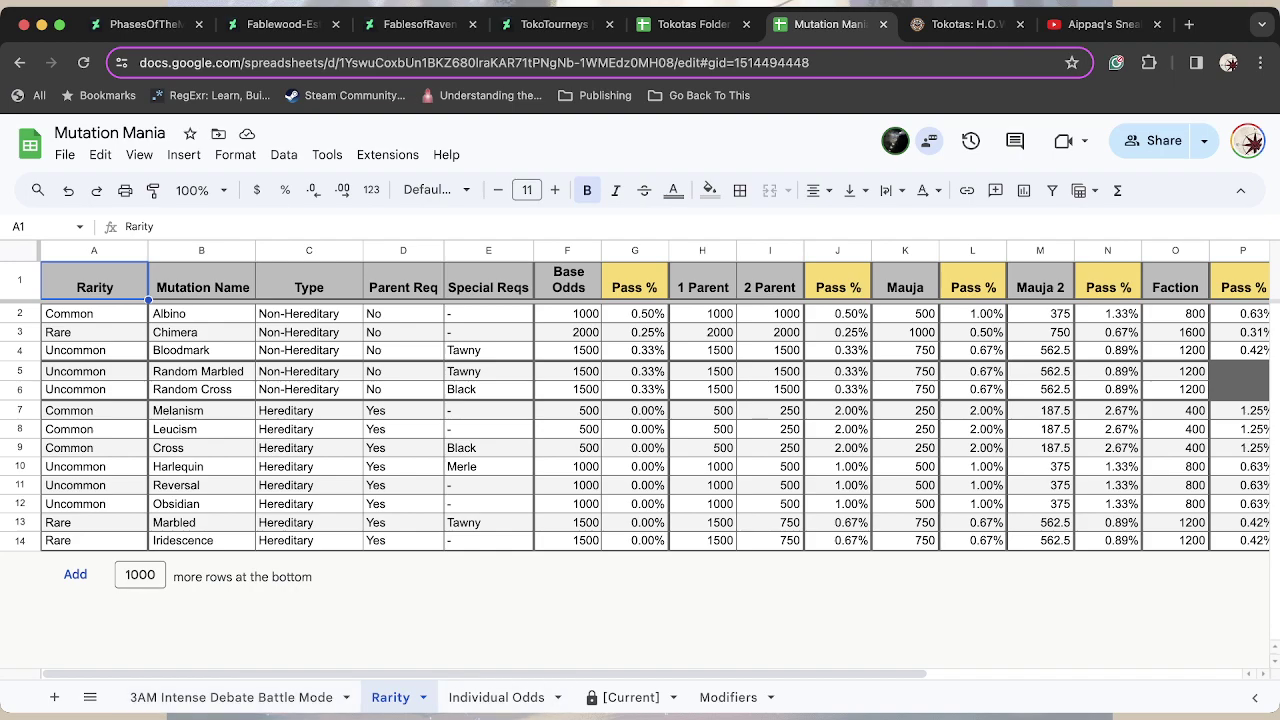
pyautogui.click(19, 313)
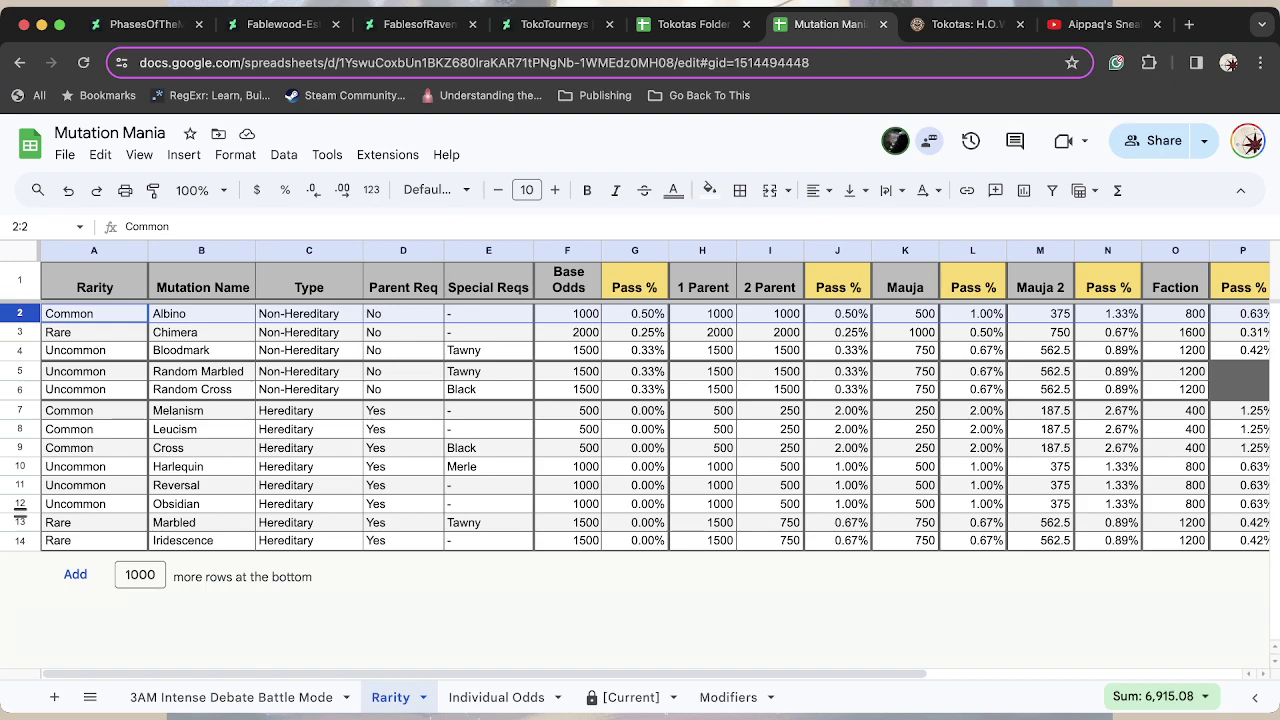
pyautogui.click(19, 332)
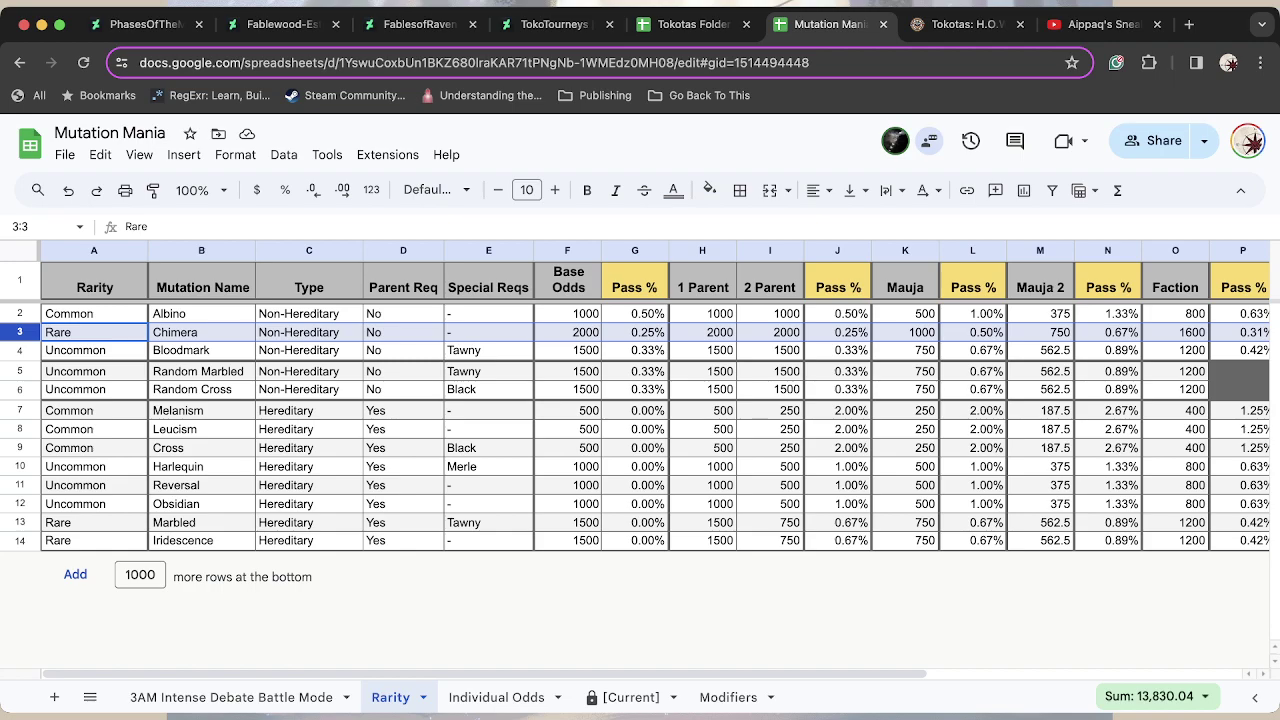
pyautogui.click(19, 351)
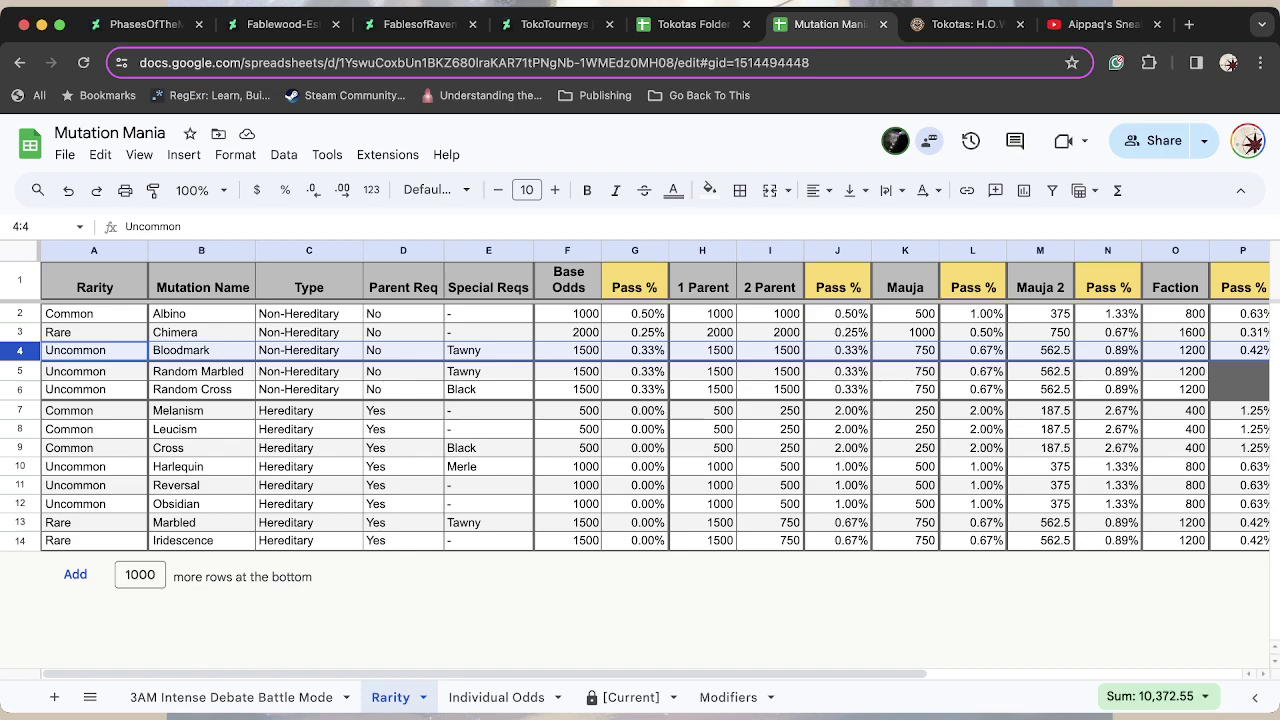
# Review the Rarity sheet's odds columns through to Max and inspect Albino's final Pass % in V2.
pyautogui.hscroll(8, 655, 430)
pyautogui.hscroll(-1, 655, 430)
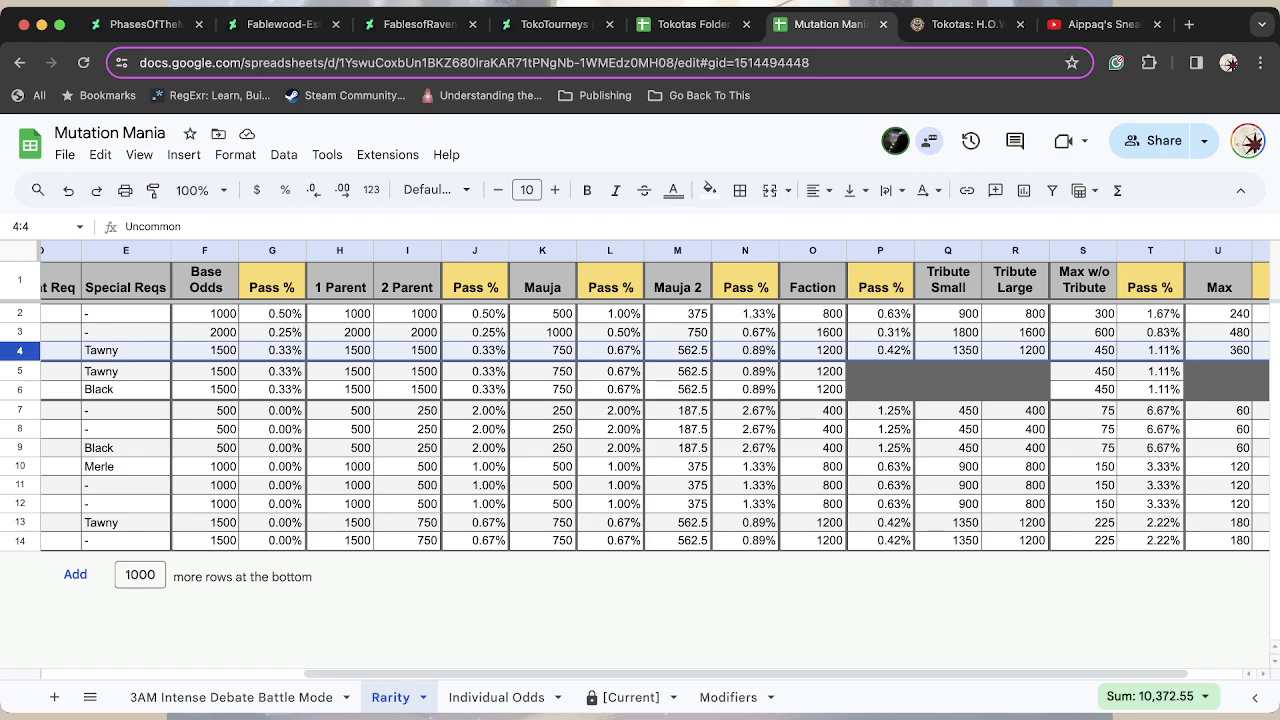
pyautogui.hscroll(1, 655, 430)
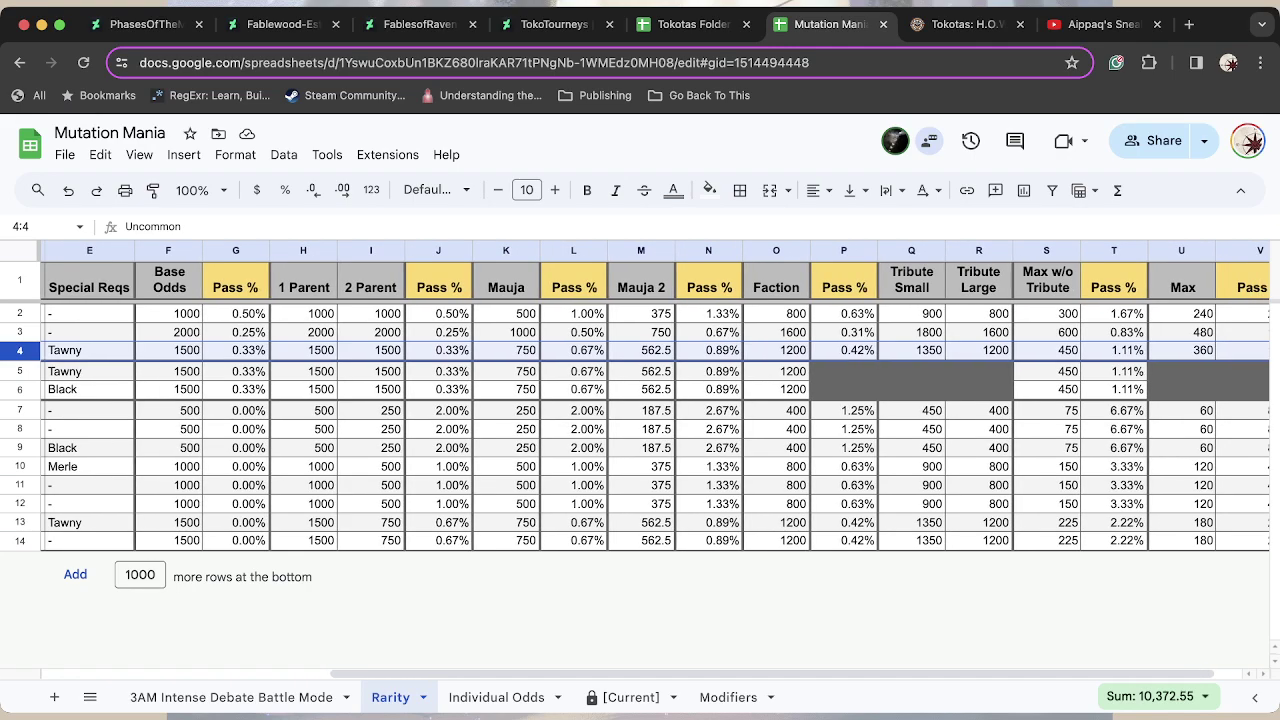
pyautogui.hscroll(1, 655, 430)
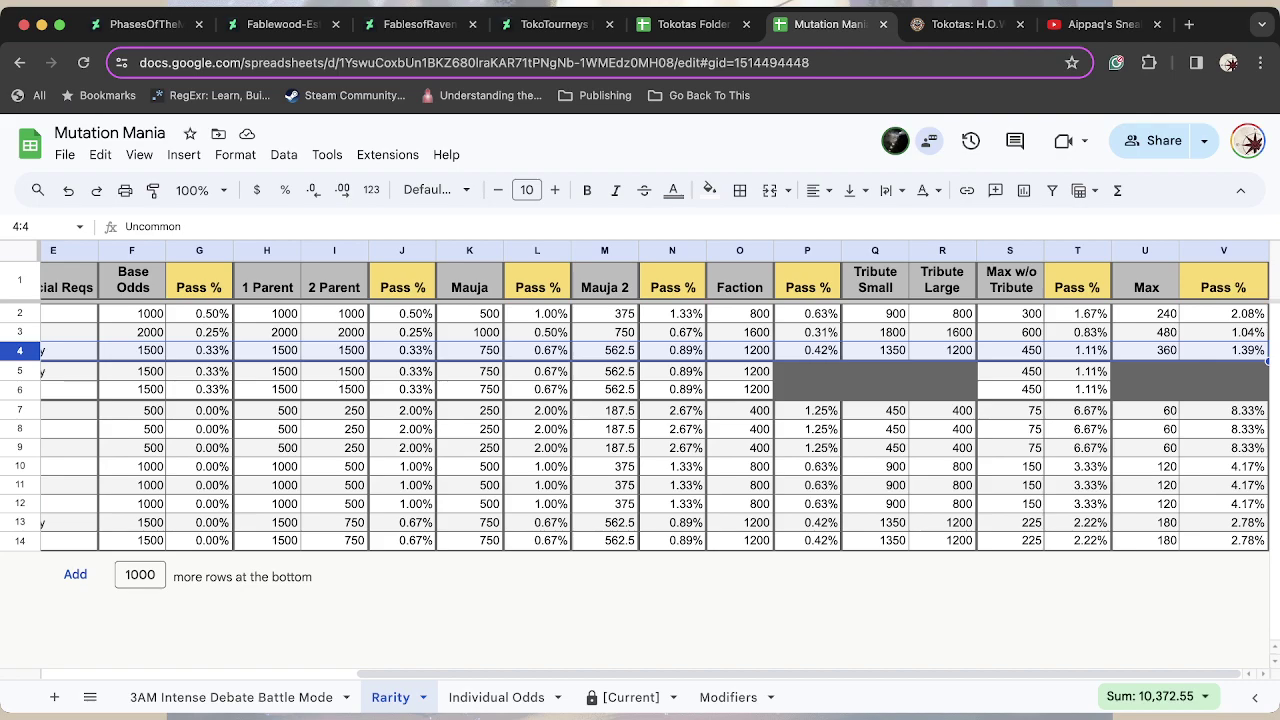
pyautogui.click(1223, 313)
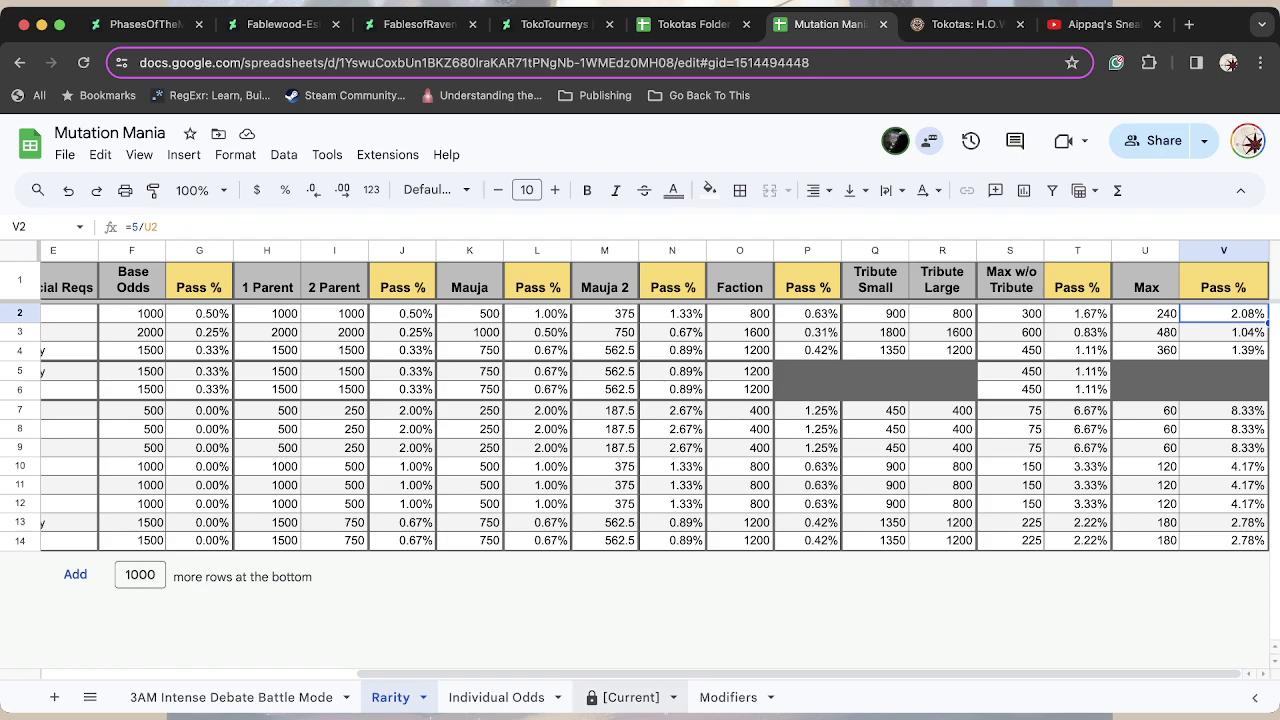
# Open the [Current] sheet and inspect the Max formula for Albino in Q2.
pyautogui.click(628, 697)
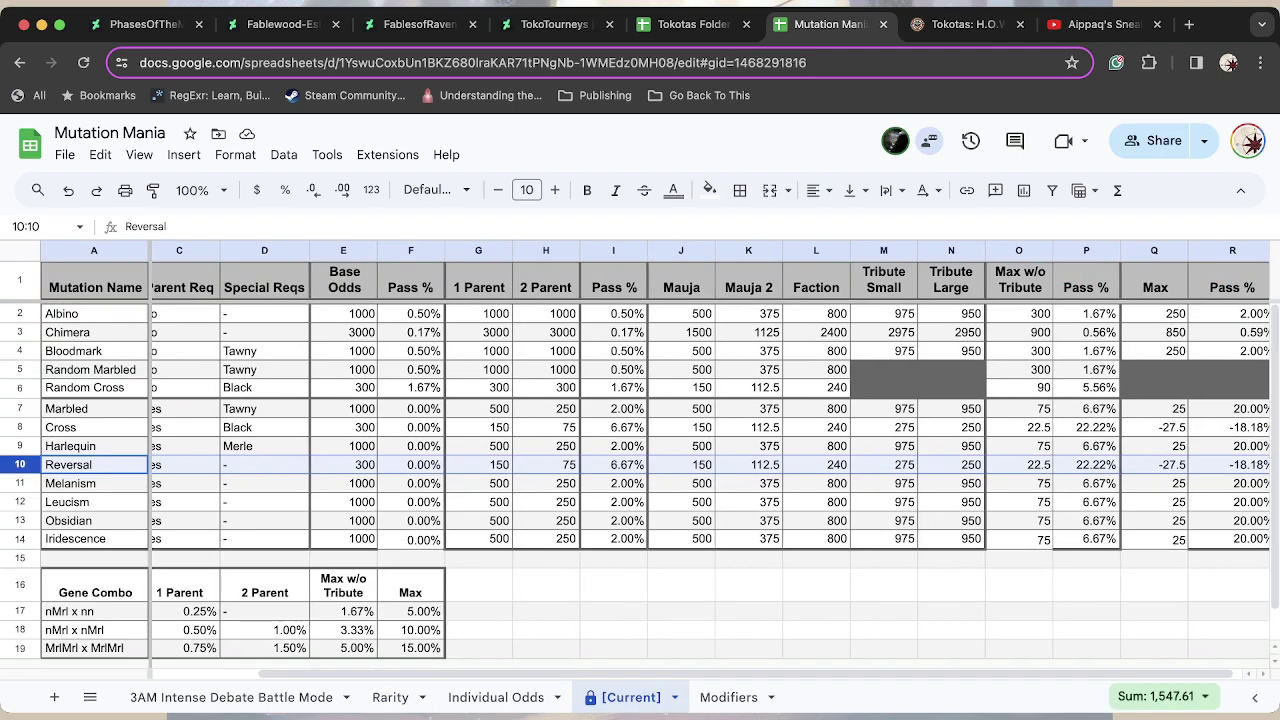
pyautogui.scroll(-1, 711, 459)
pyautogui.hscroll(1, 711, 459)
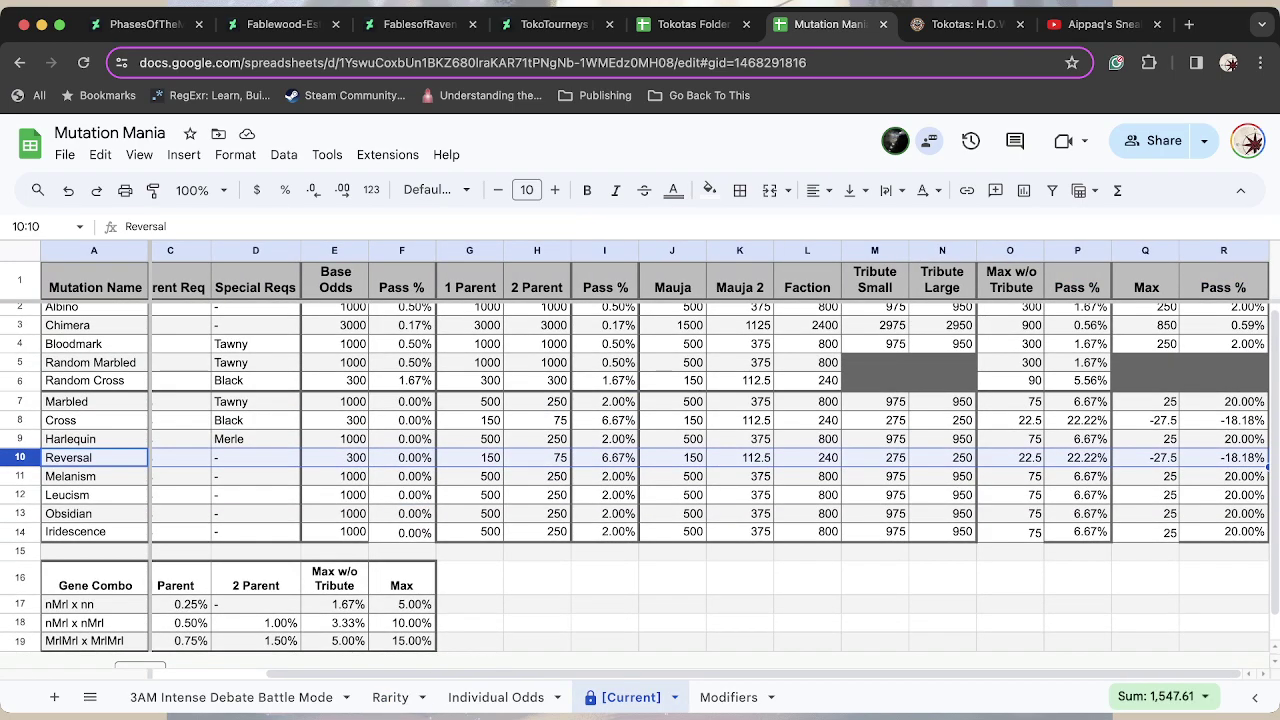
pyautogui.scroll(1, 711, 485)
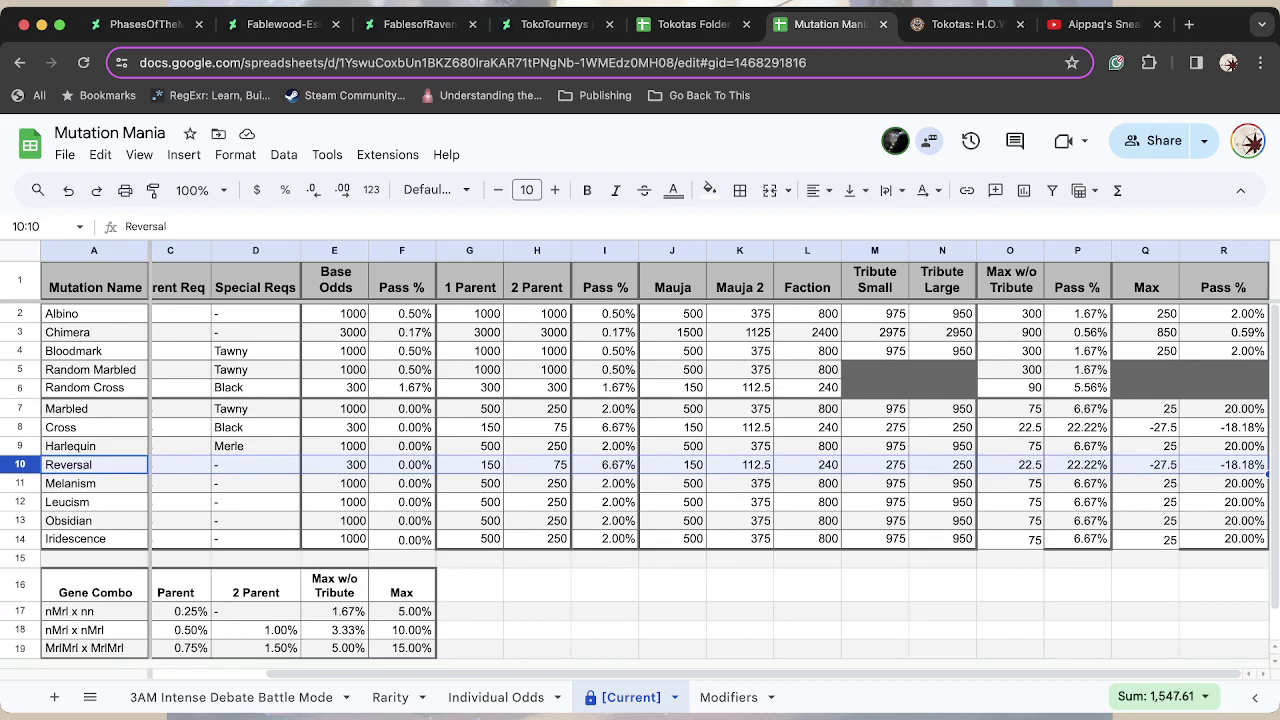
pyautogui.click(1145, 313)
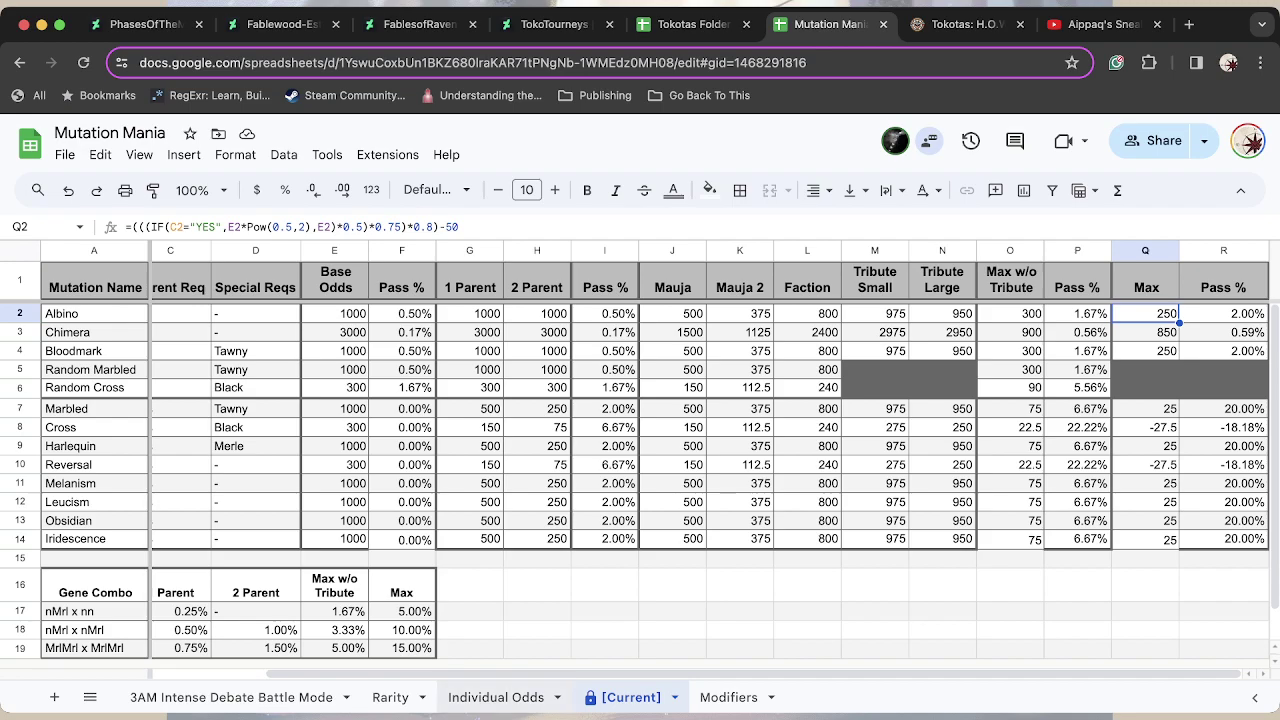
# Return to the Rarity sheet and select Albino's rarity cell A2.
pyautogui.click(390, 697)
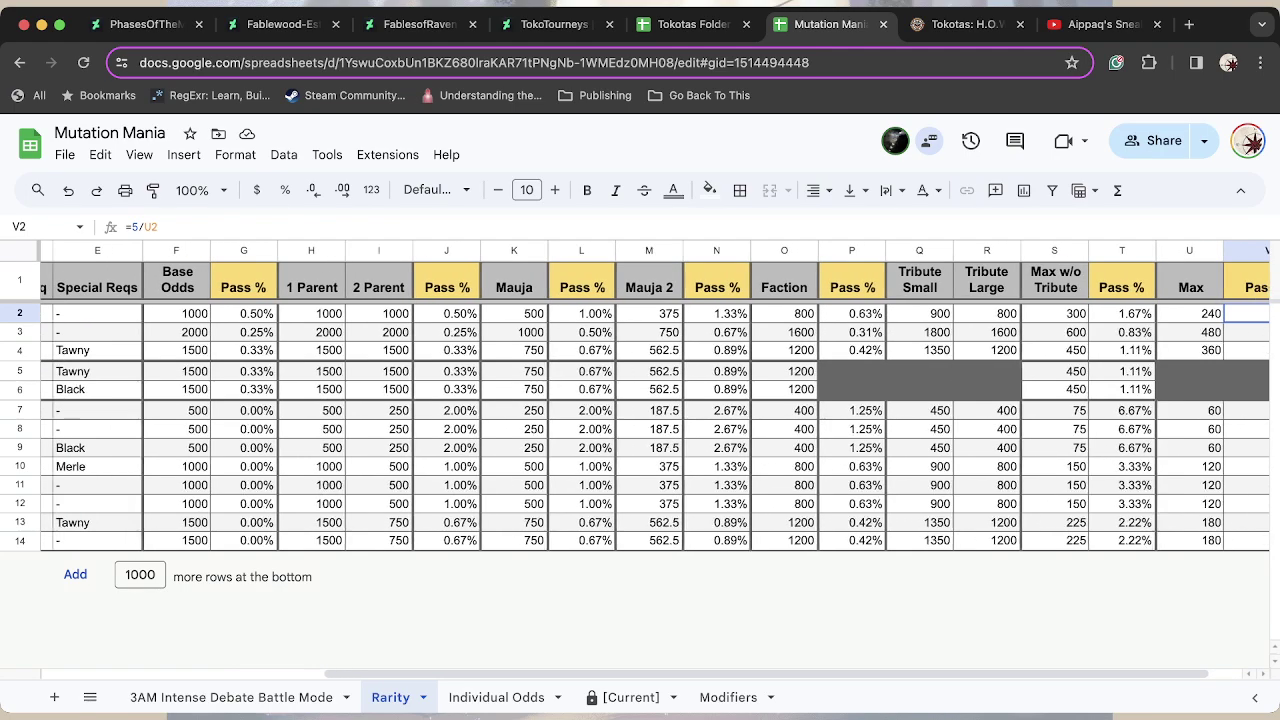
pyautogui.hscroll(-5, 650, 420)
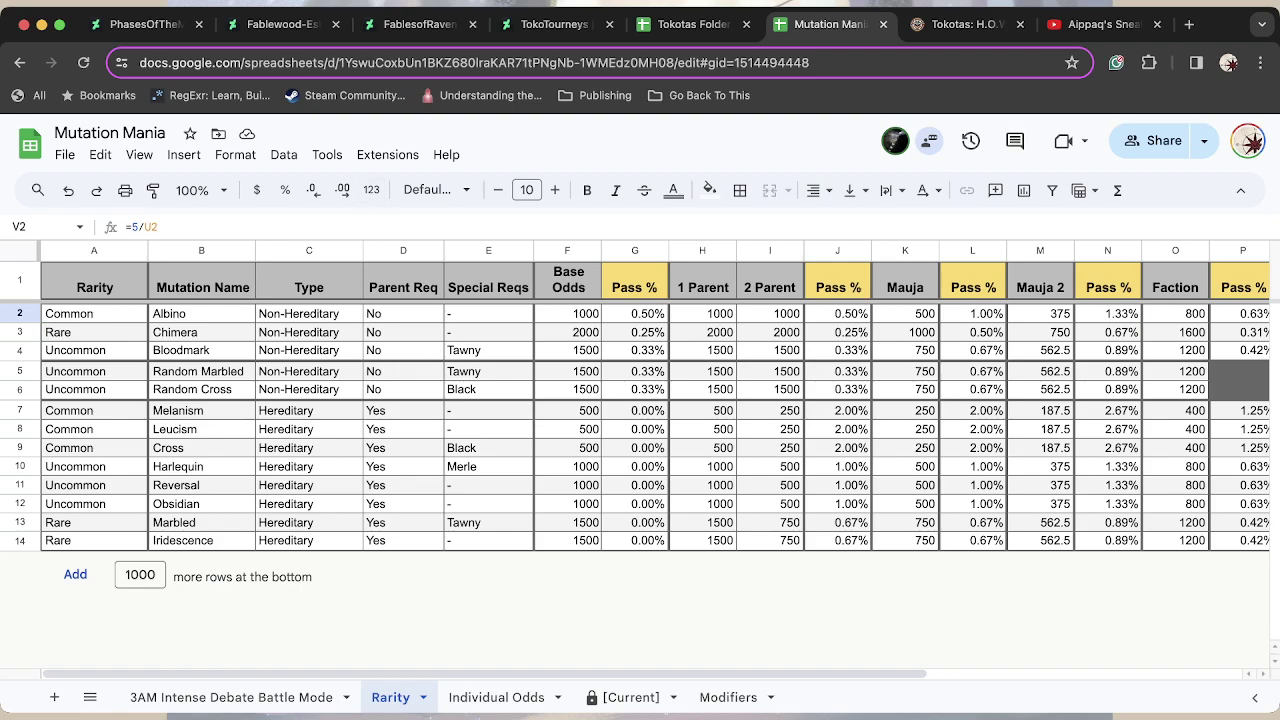
pyautogui.click(94, 313)
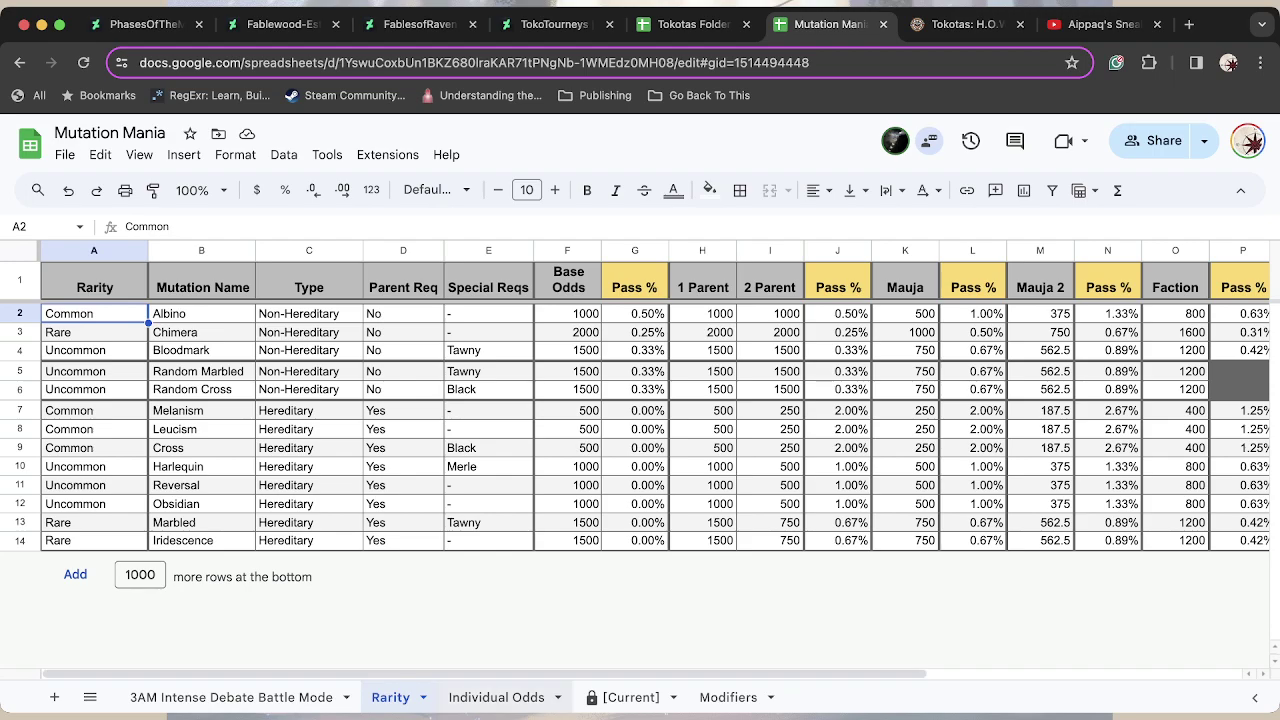
# Open the Individual Odds sheet, highlight the 1000 base odds row and check its cells one by one from the Base column onward.
pyautogui.click(496, 697)
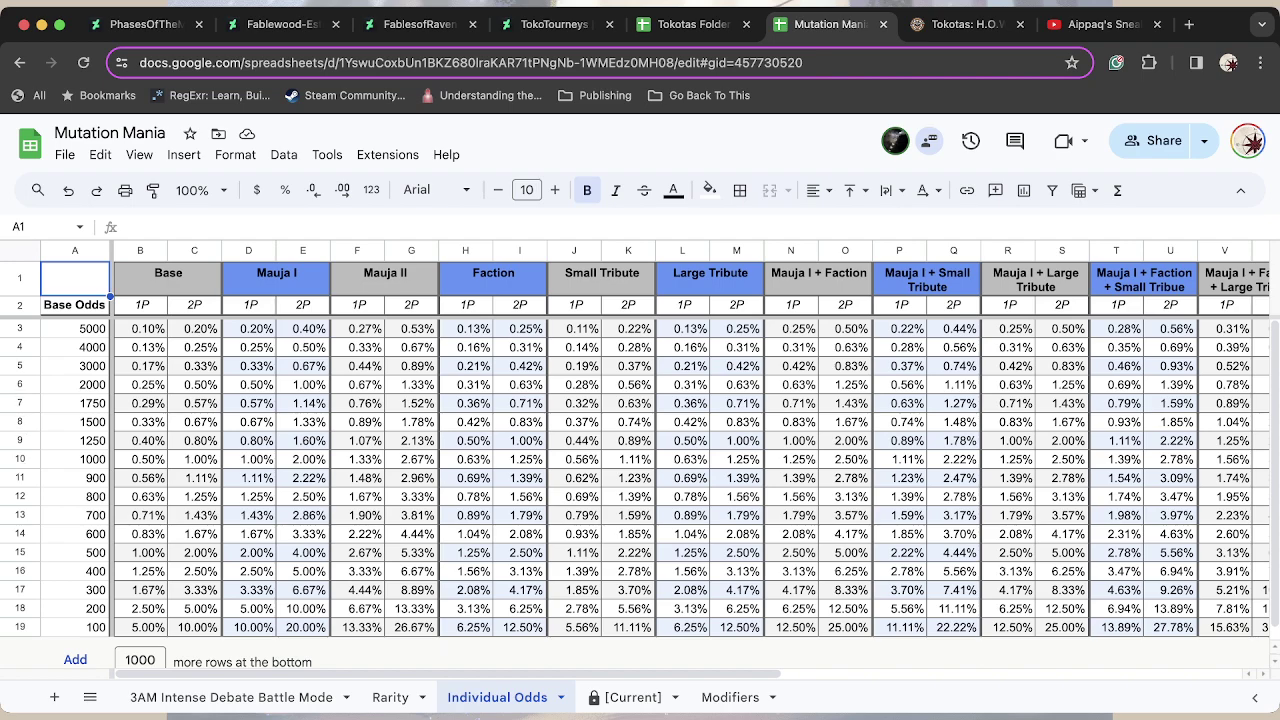
pyautogui.click(19, 459)
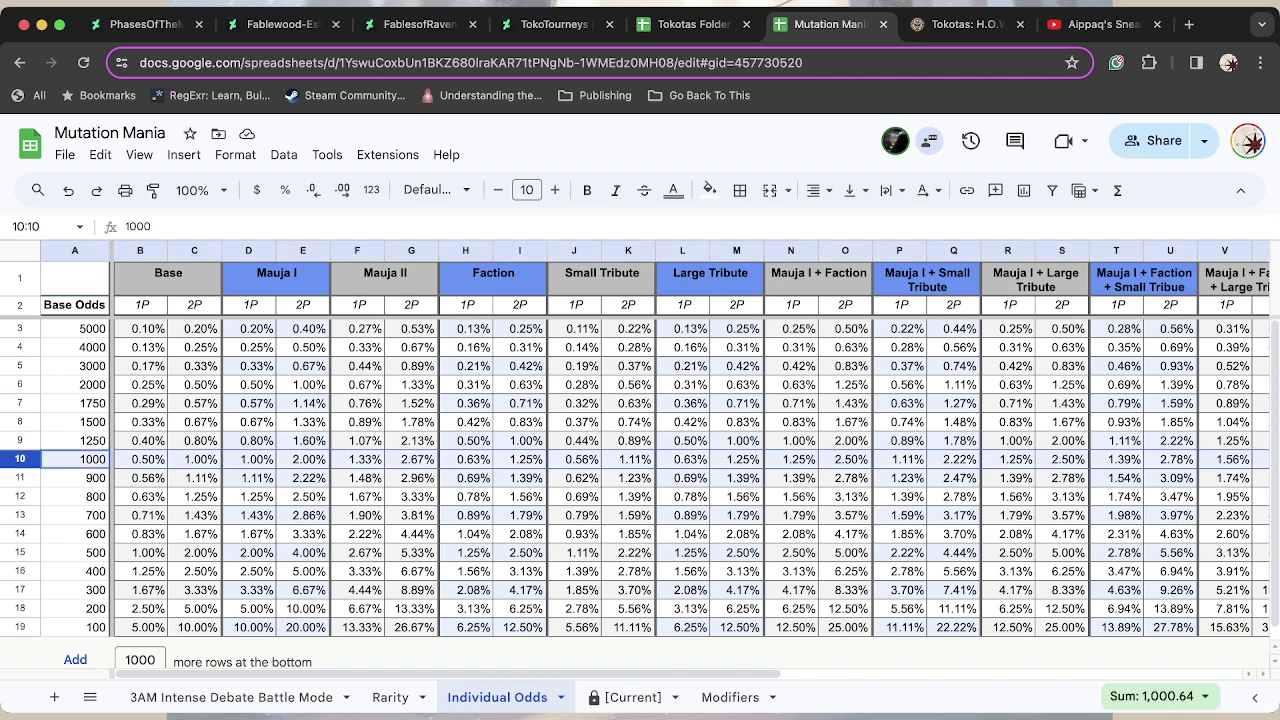
pyautogui.hscroll(3, 20, 412)
pyautogui.hscroll(-3, 20, 412)
pyautogui.click(140, 459)
pyautogui.press('Right')
pyautogui.press('Right')
pyautogui.press('Right')
pyautogui.press('Right')
pyautogui.press('Right')
pyautogui.press('Right')
pyautogui.press('Right')
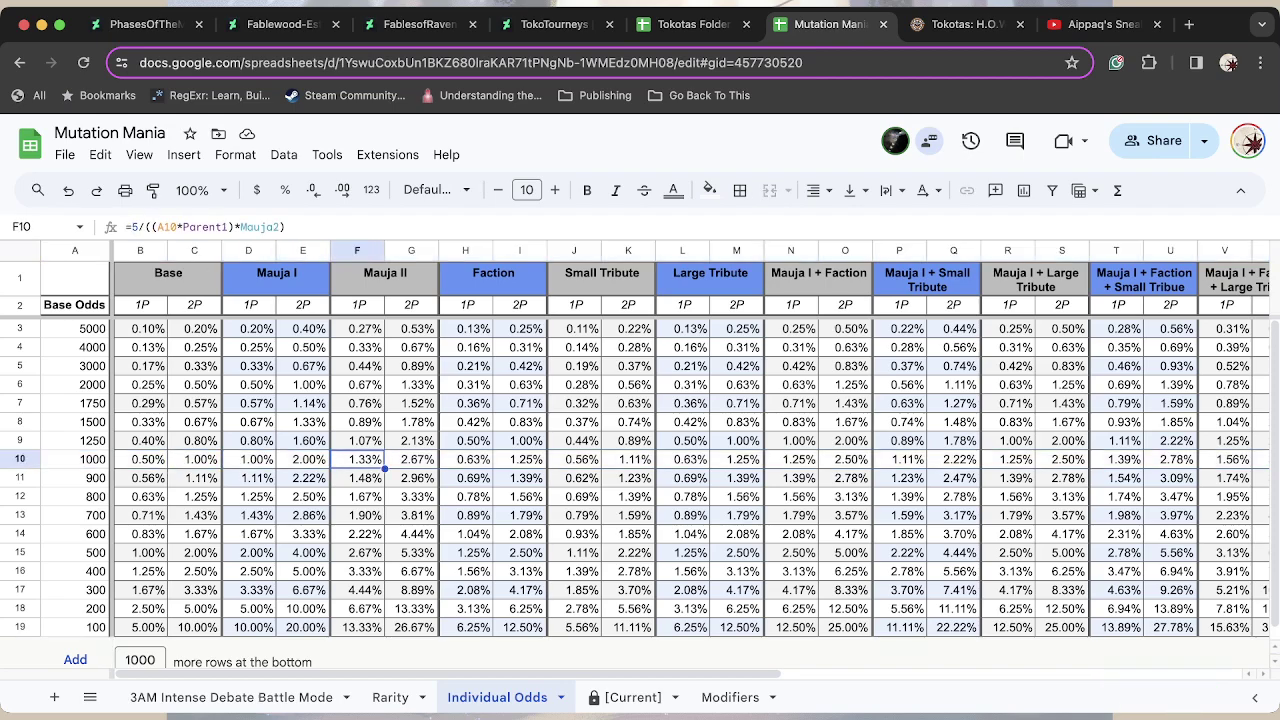
# Continue along the 1000 row and compare the one-parent and two-parent Mauja I + Faction formulas in N10 and O10.
pyautogui.press('Right')
pyautogui.press('Right')
pyautogui.press('Right')
pyautogui.press('Right')
pyautogui.press('Right')
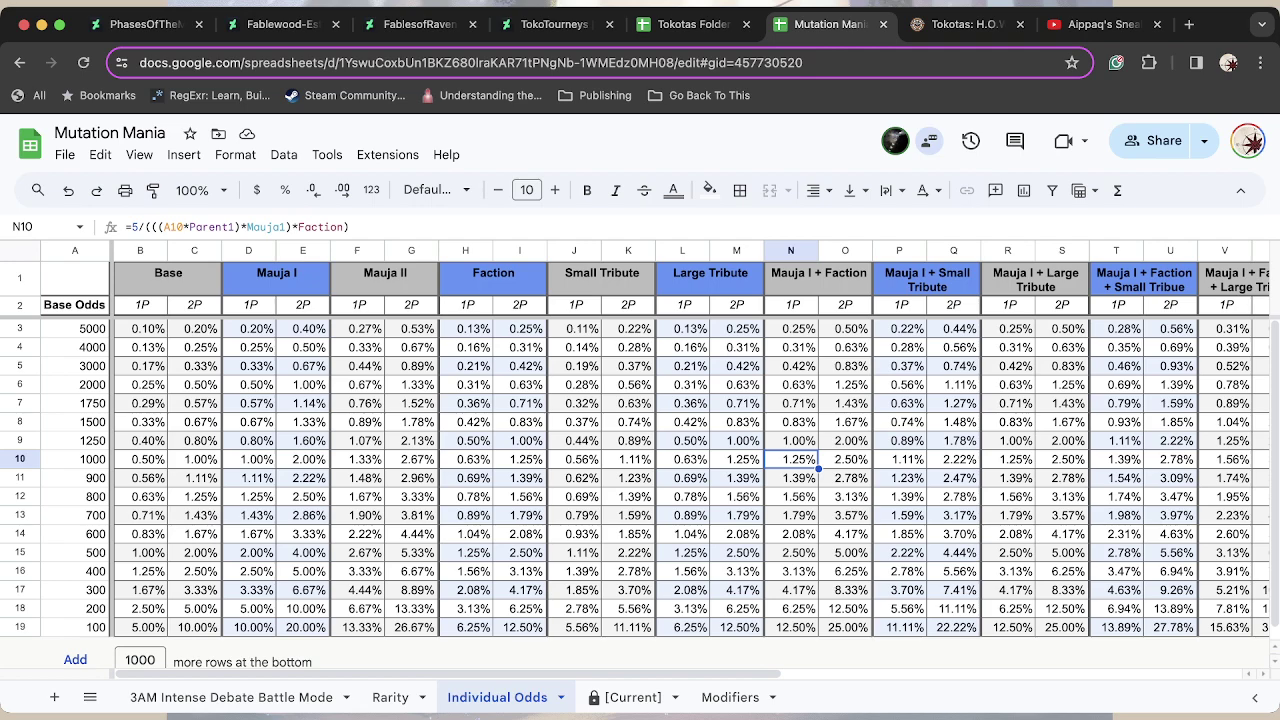
pyautogui.press('Right')
pyautogui.press('Left')
pyautogui.press('Right')
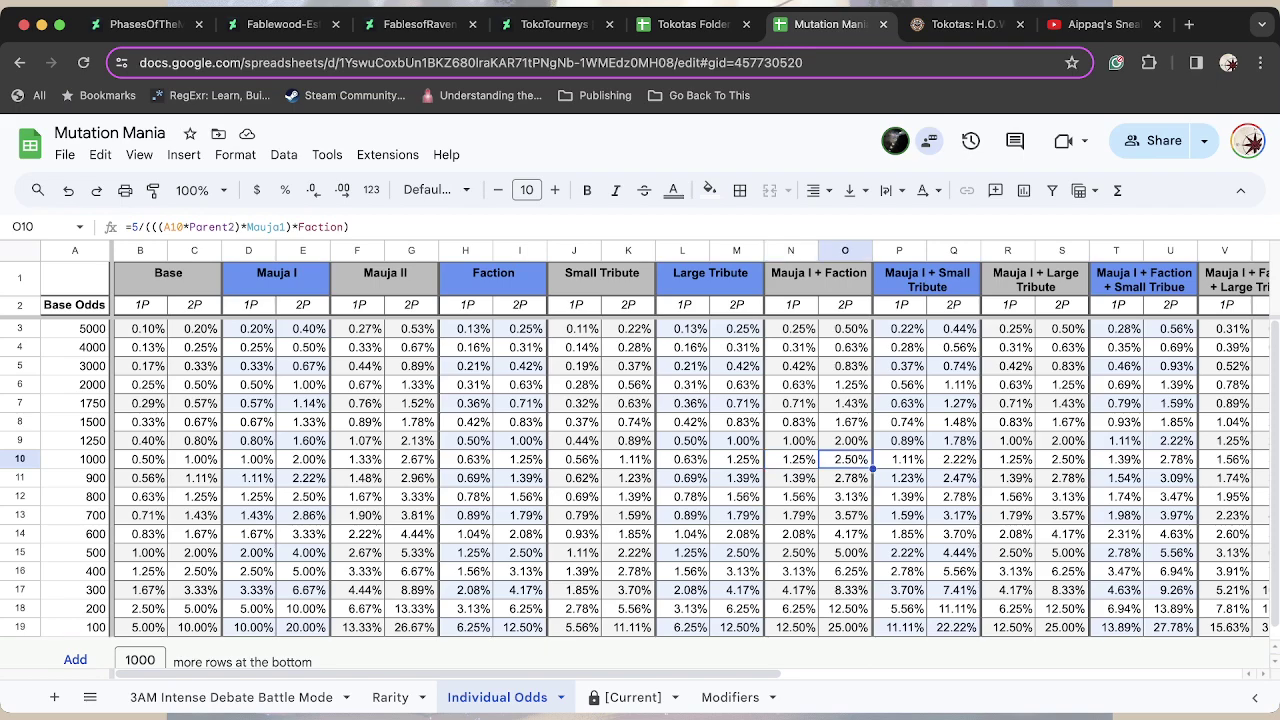
pyautogui.press('Left')
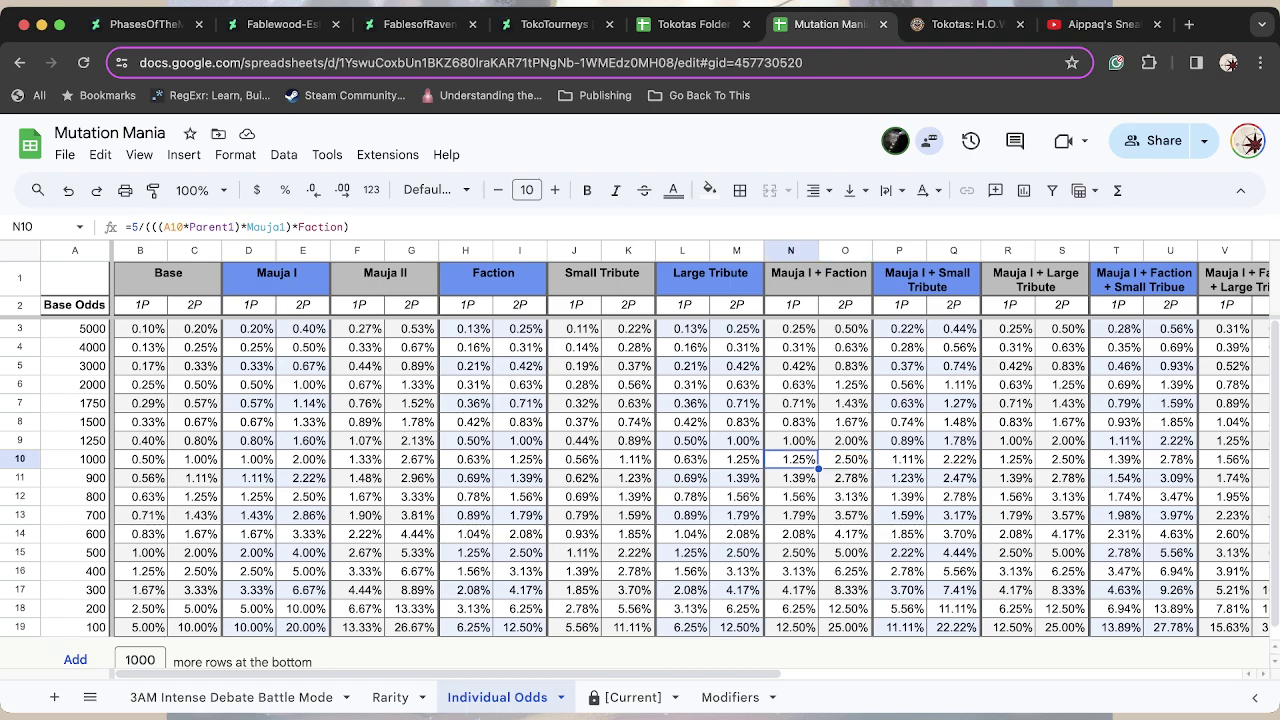
# Go through the 1000 row's remaining combinations to AK10, and return to the one-parent Mauja II + Faction + Large Tribute cell AF10.
pyautogui.press('Right')
pyautogui.press('Right')
pyautogui.press('Right')
pyautogui.press('Right')
pyautogui.press('Right')
pyautogui.press('Right')
pyautogui.press('Right')
pyautogui.press('Right')
pyautogui.press('Right')
pyautogui.press('Right')
pyautogui.press('Right')
pyautogui.press('Right')
pyautogui.press('Right')
pyautogui.press('Right')
pyautogui.press('Right')
pyautogui.press('Right')
pyautogui.press('Right')
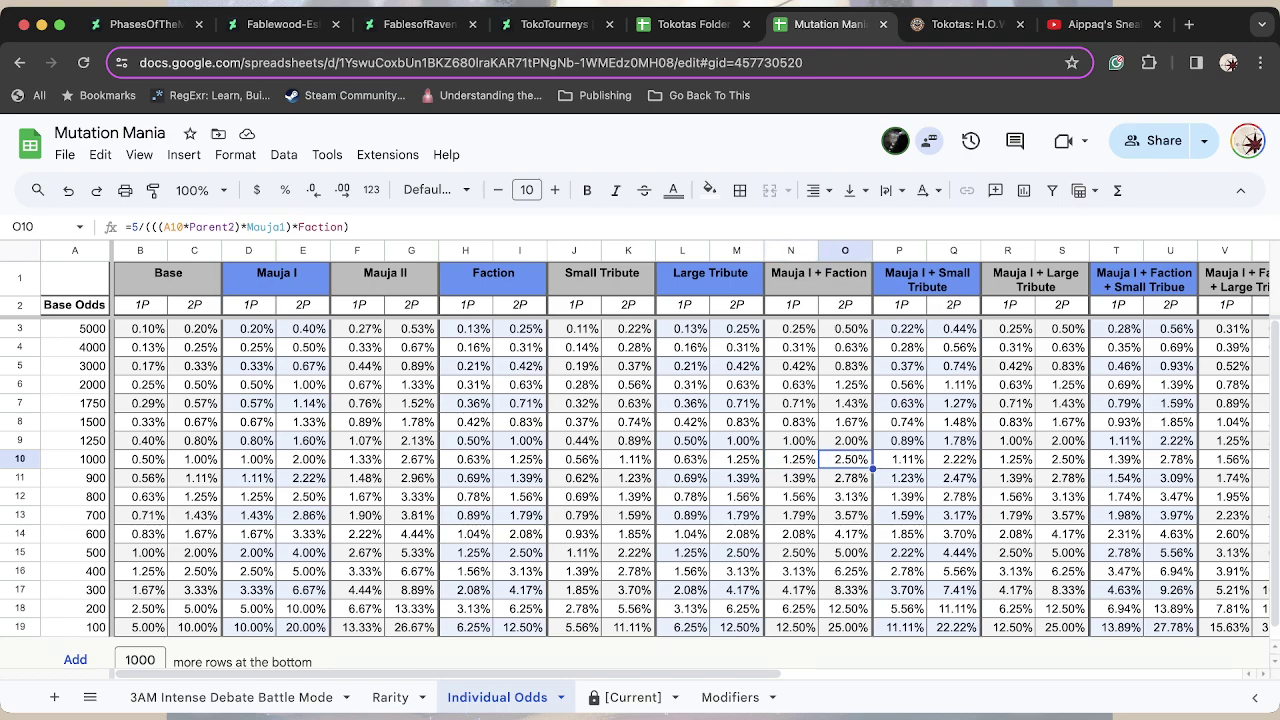
pyautogui.press('Right')
pyautogui.press('Right')
pyautogui.press('Right')
pyautogui.press('Right')
pyautogui.press('Right')
pyautogui.press('Right')
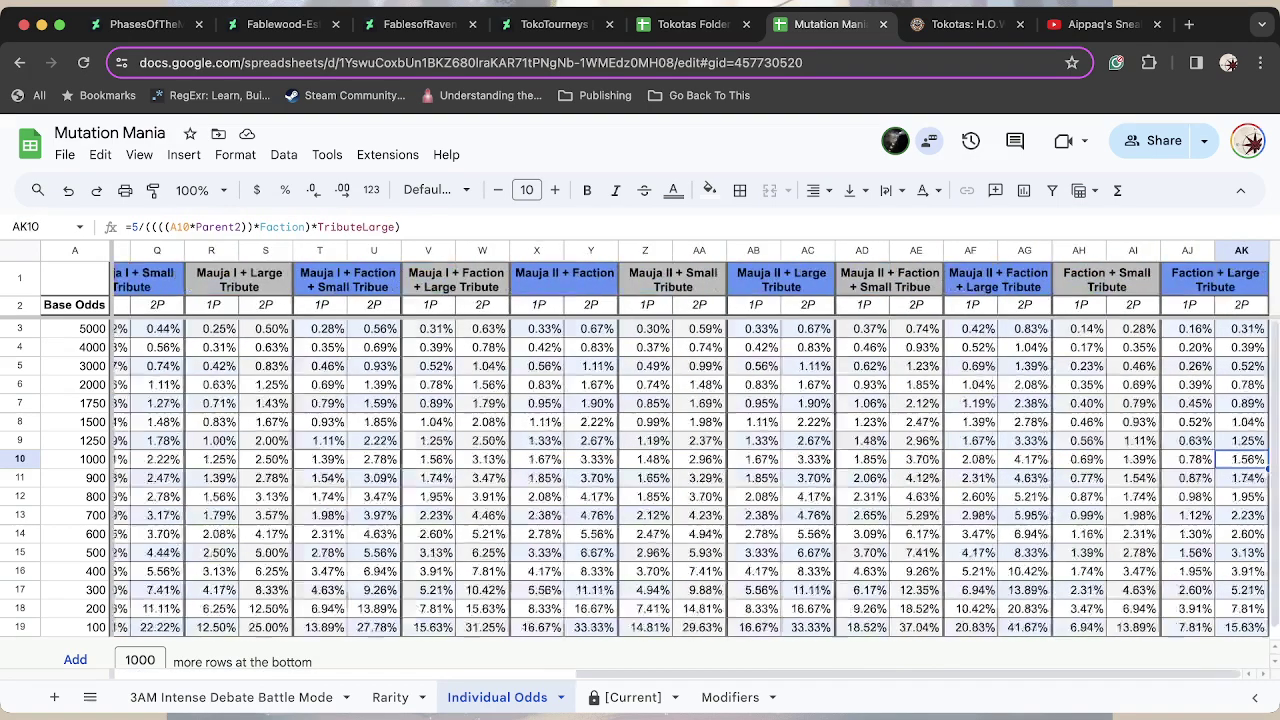
pyautogui.press('Left')
pyautogui.press('Left')
pyautogui.press('Left')
pyautogui.press('Left')
pyautogui.press('Left')
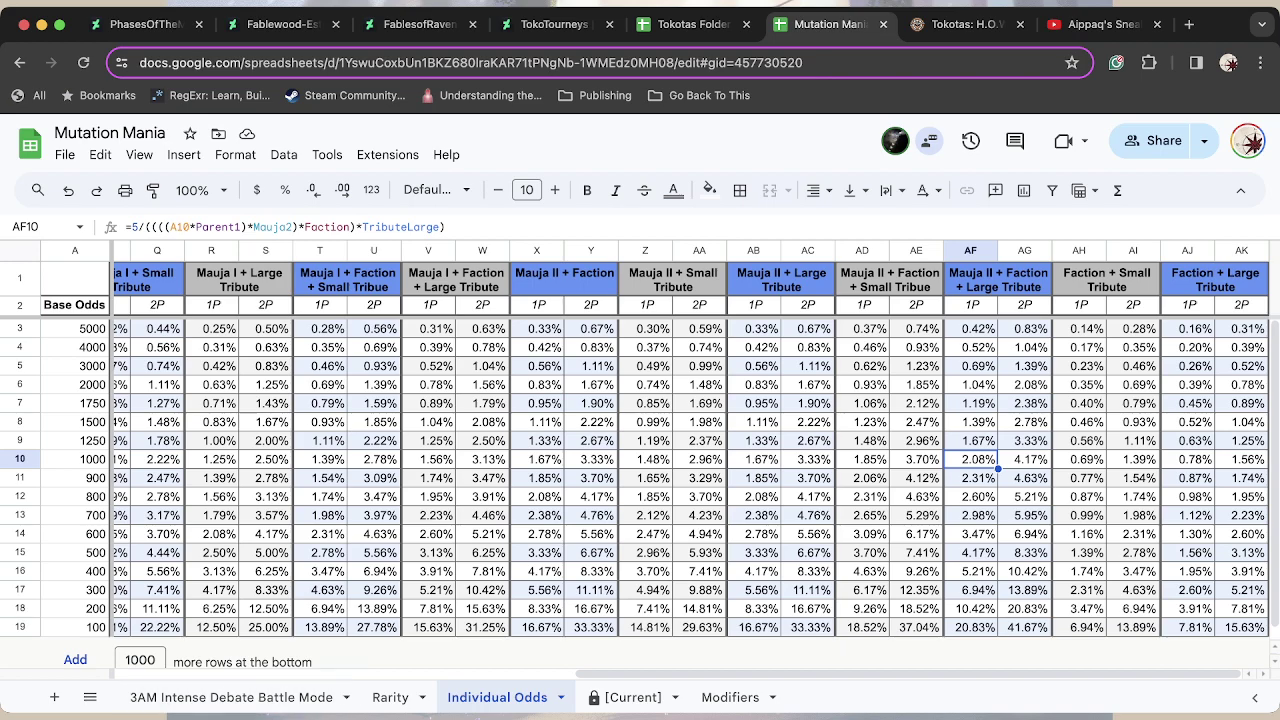
# Return to the Rarity sheet and inspect Random Marbled's Max w/o Tribute Pass % in T5.
pyautogui.click(390, 697)
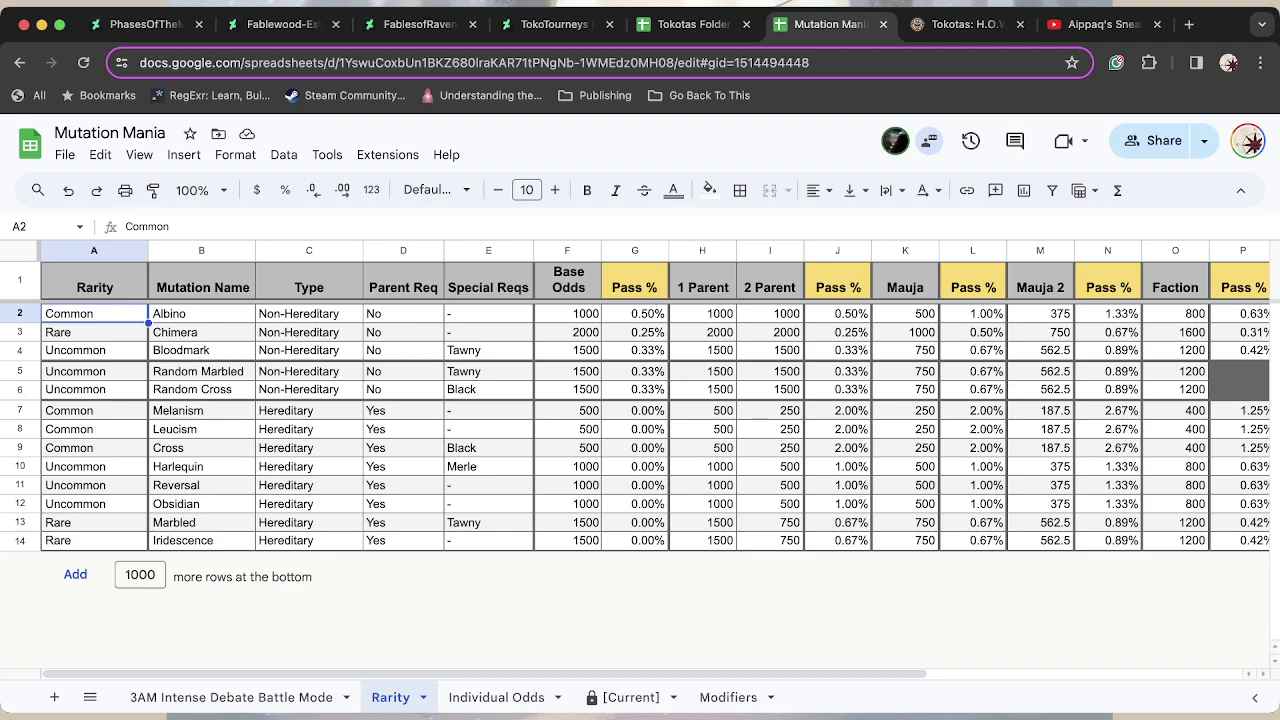
pyautogui.hscroll(5, 655, 430)
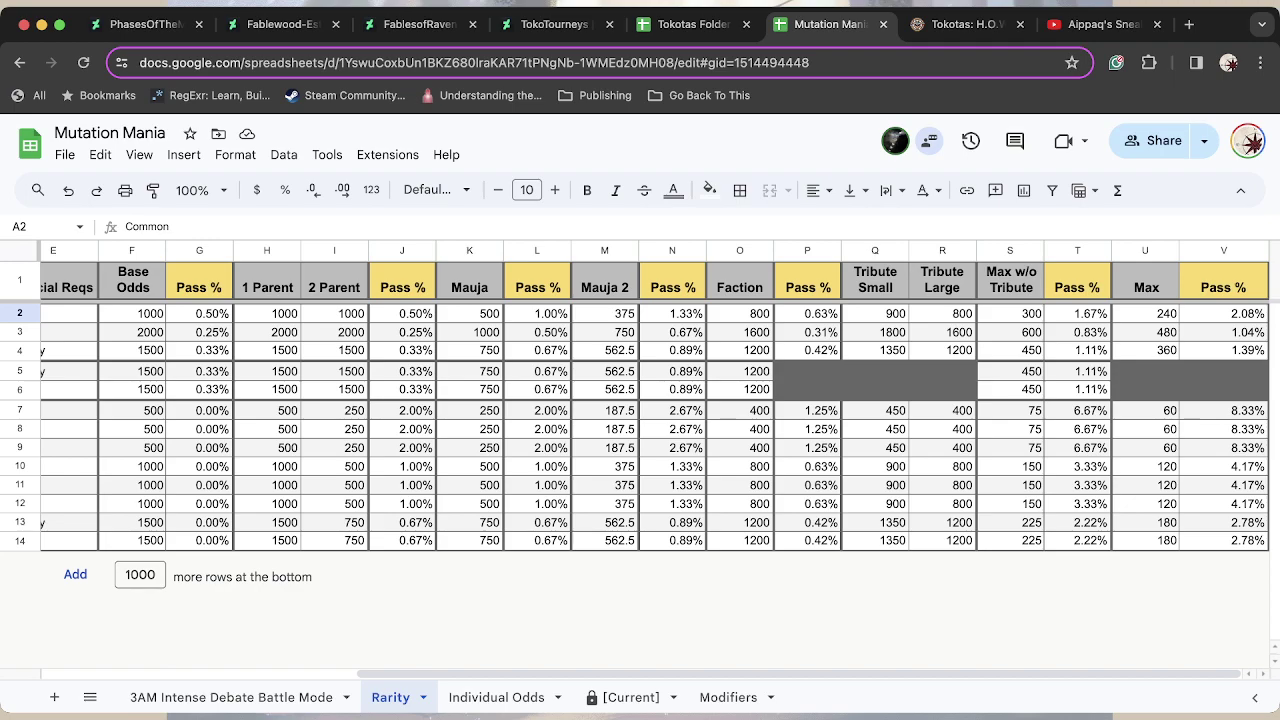
pyautogui.click(1077, 371)
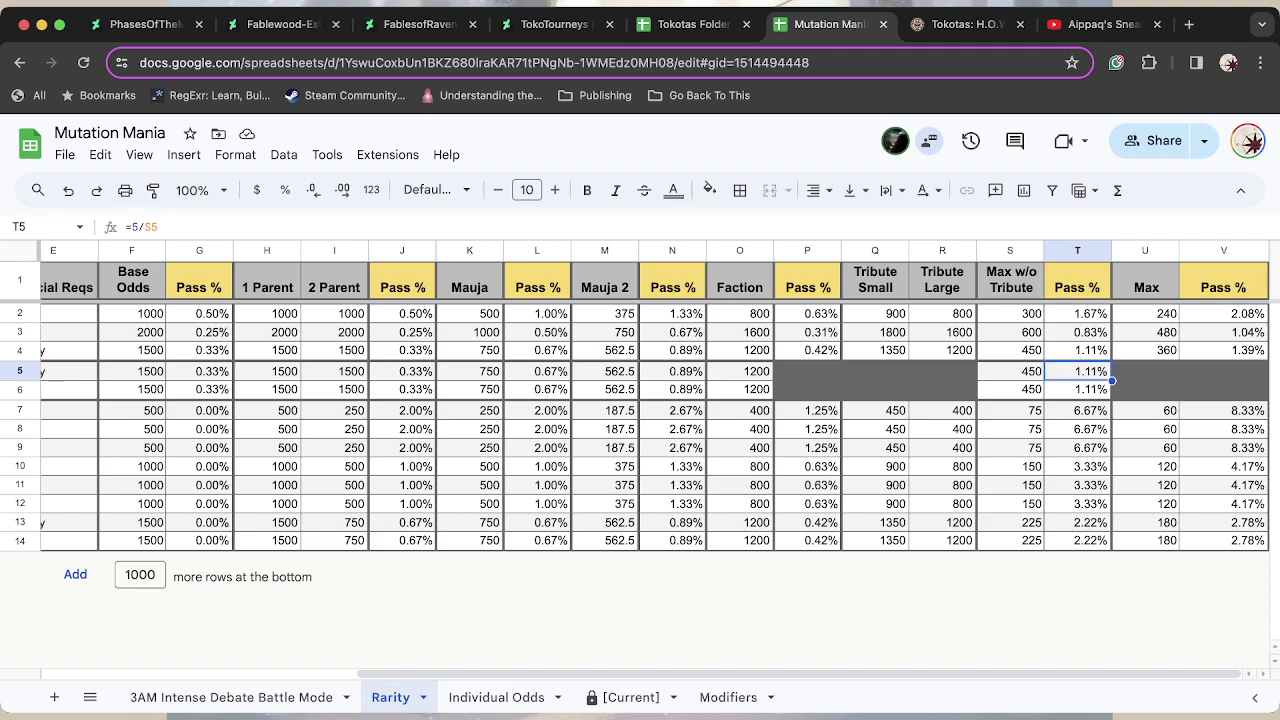
# Go back along the Random Marbled row to its rarity and select Melanism's rarity cell A7.
pyautogui.press('Left')
pyautogui.press('Left')
pyautogui.press('Left')
pyautogui.press('Left')
pyautogui.press('Left')
pyautogui.press('Left')
pyautogui.press('Left')
pyautogui.press('Left')
pyautogui.press('Left')
pyautogui.press('Left')
pyautogui.press('Left')
pyautogui.press('Left')
pyautogui.press('Left')
pyautogui.press('Left')
pyautogui.press('Left')
pyautogui.press('Left')
pyautogui.press('Left')
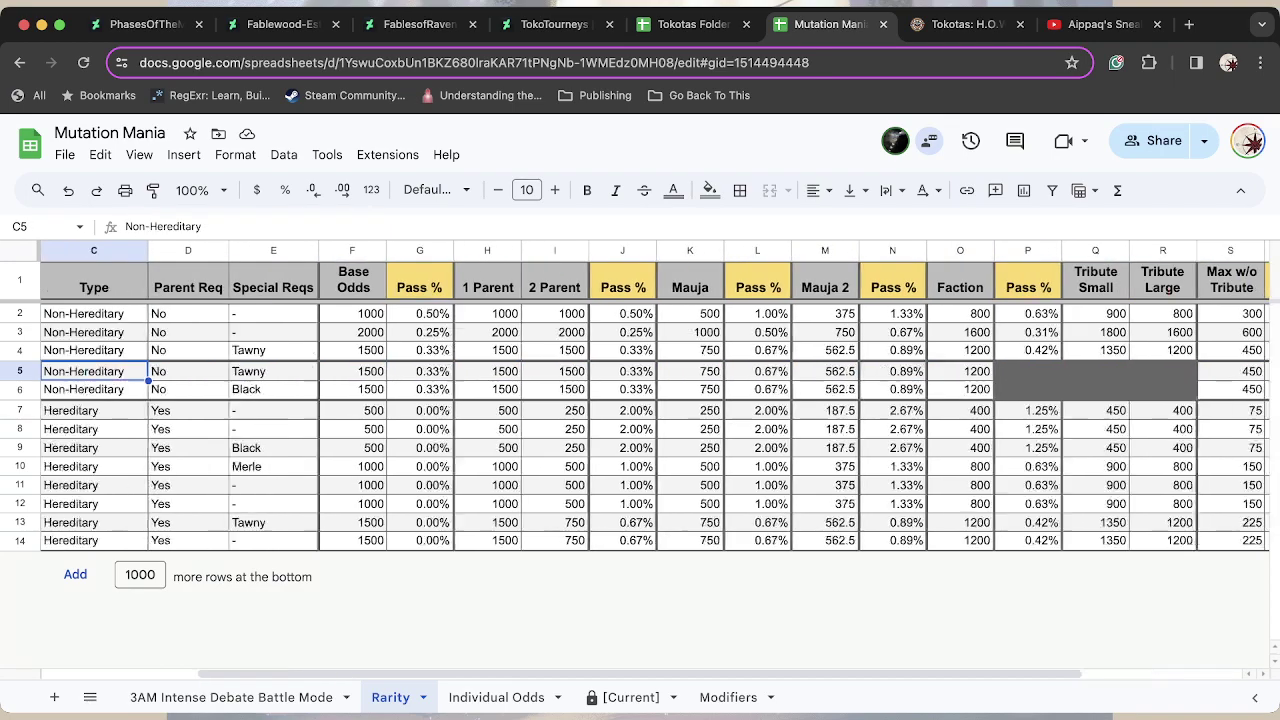
pyautogui.press('Left')
pyautogui.press('Left')
pyautogui.press('Down')
pyautogui.press('Down')
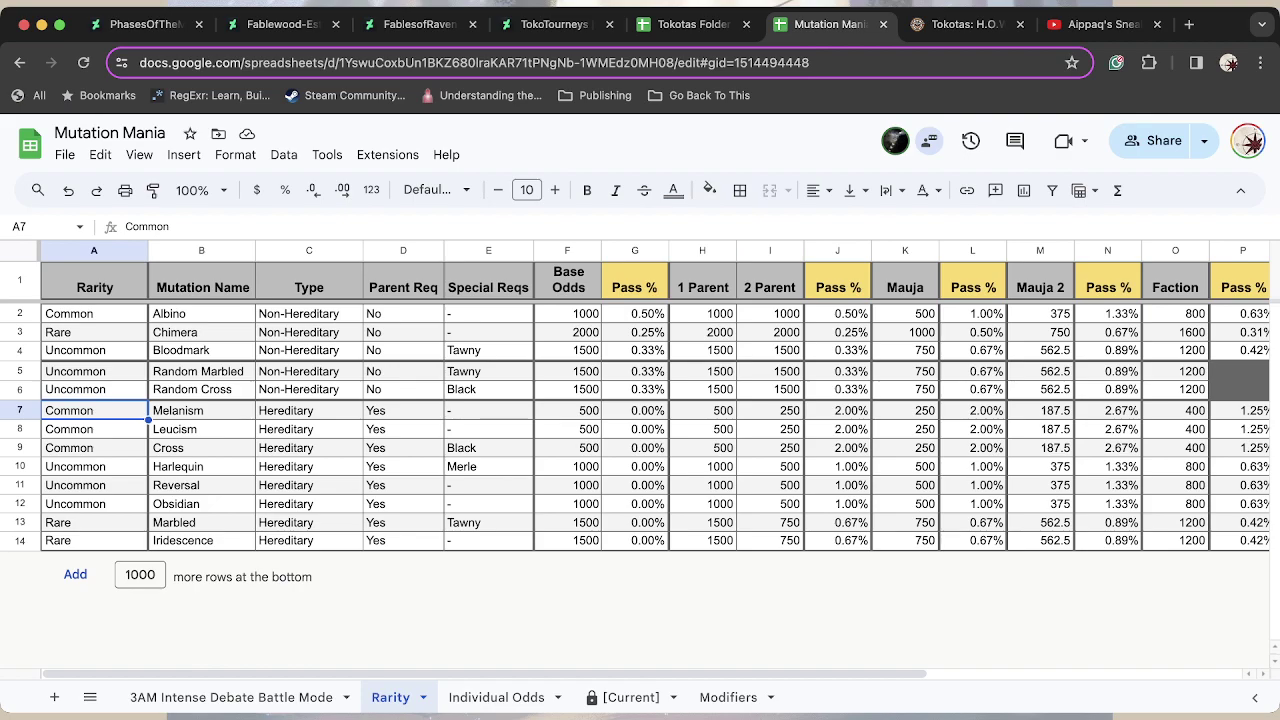
# Inspect Marbled's Max Pass % in V13, highlight the Max w/o Tribute Pass % column and return to the sheet's first columns.
pyautogui.hscroll(5, 655, 430)
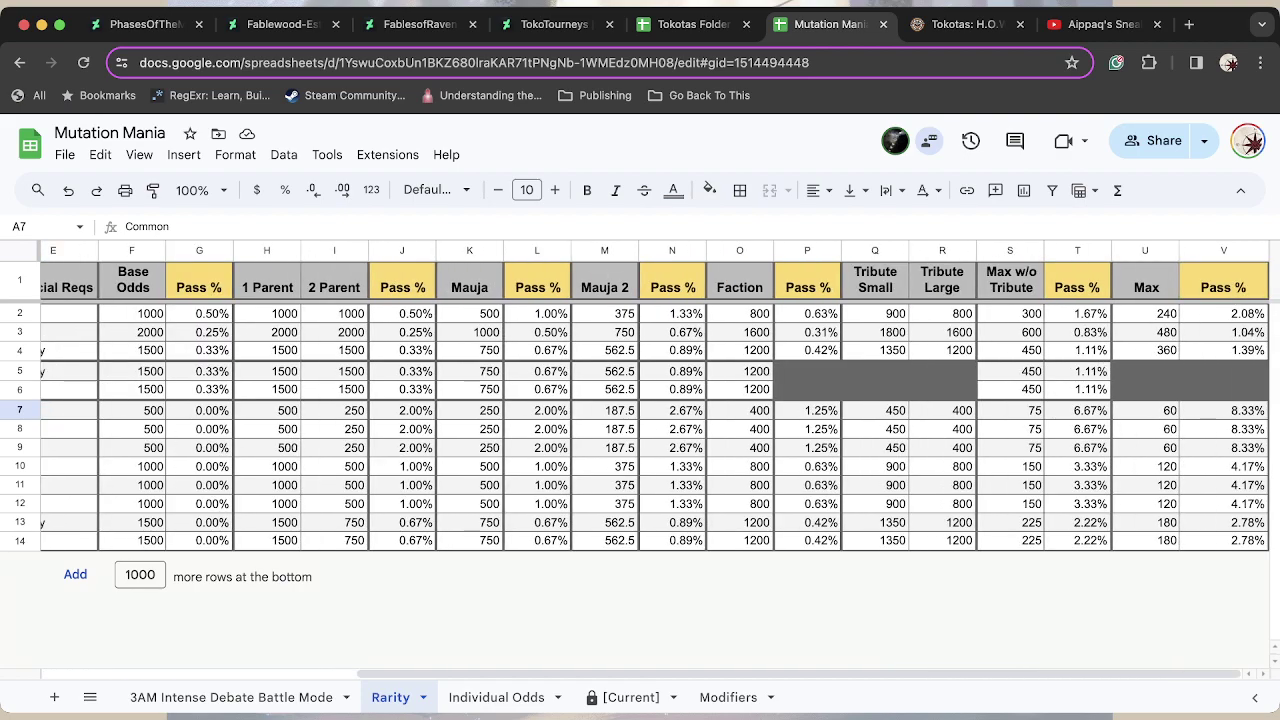
pyautogui.click(1223, 522)
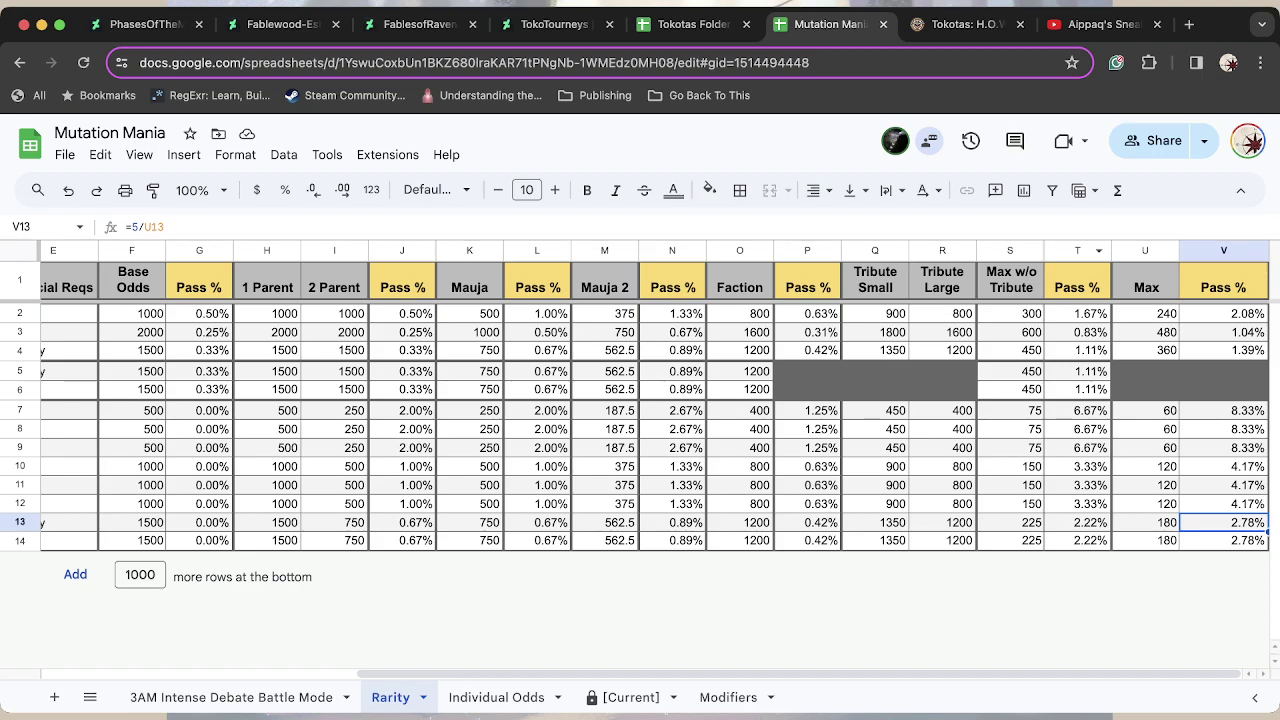
pyautogui.click(1077, 250)
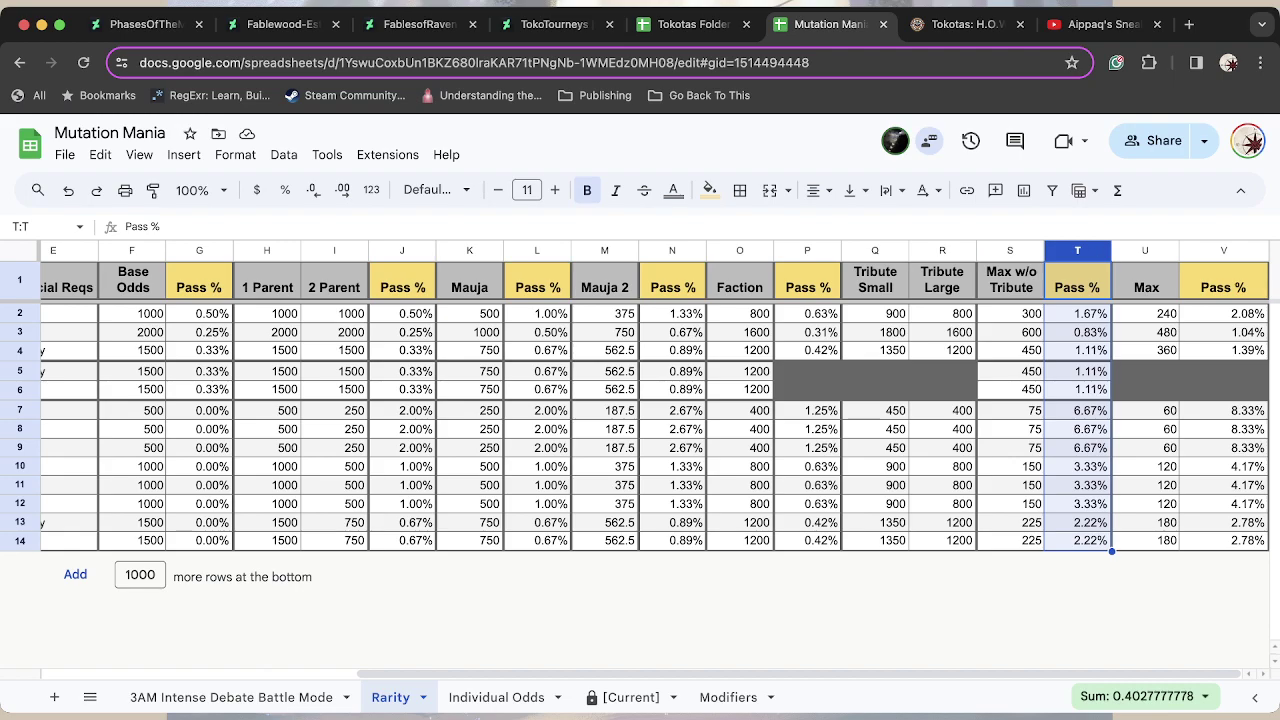
pyautogui.hscroll(-2, 656, 459)
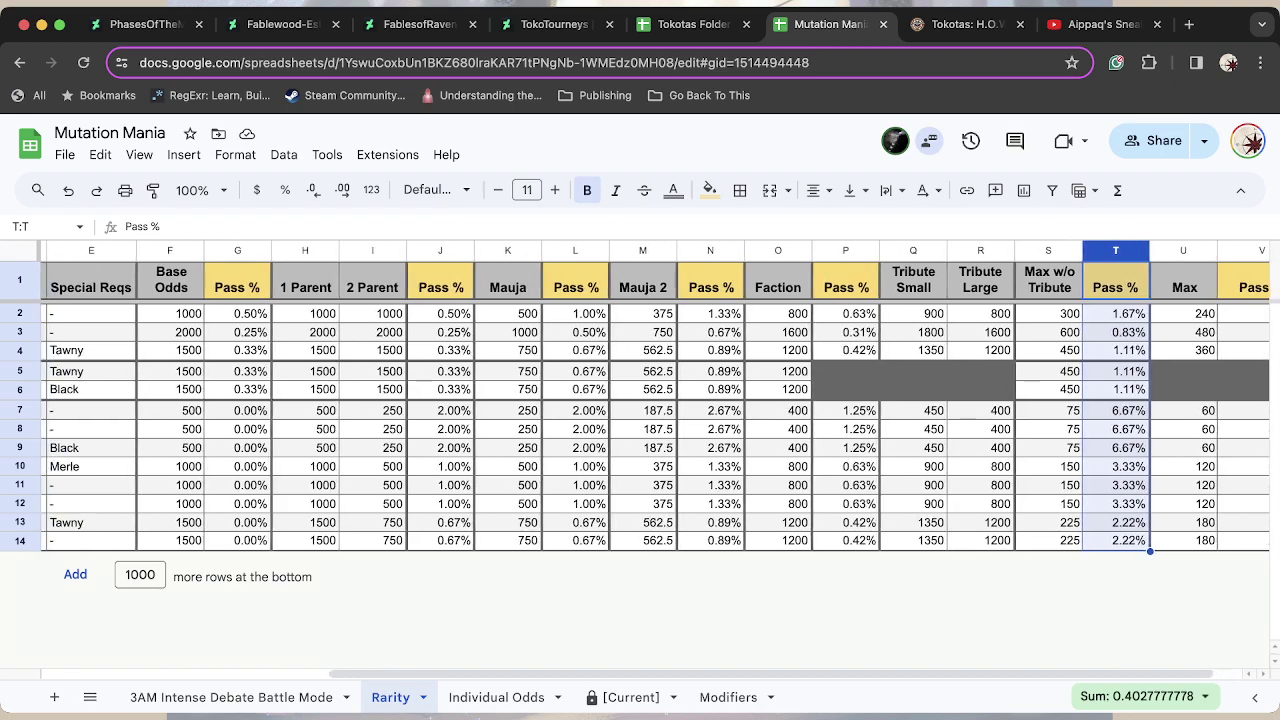
pyautogui.hscroll(-4, 656, 430)
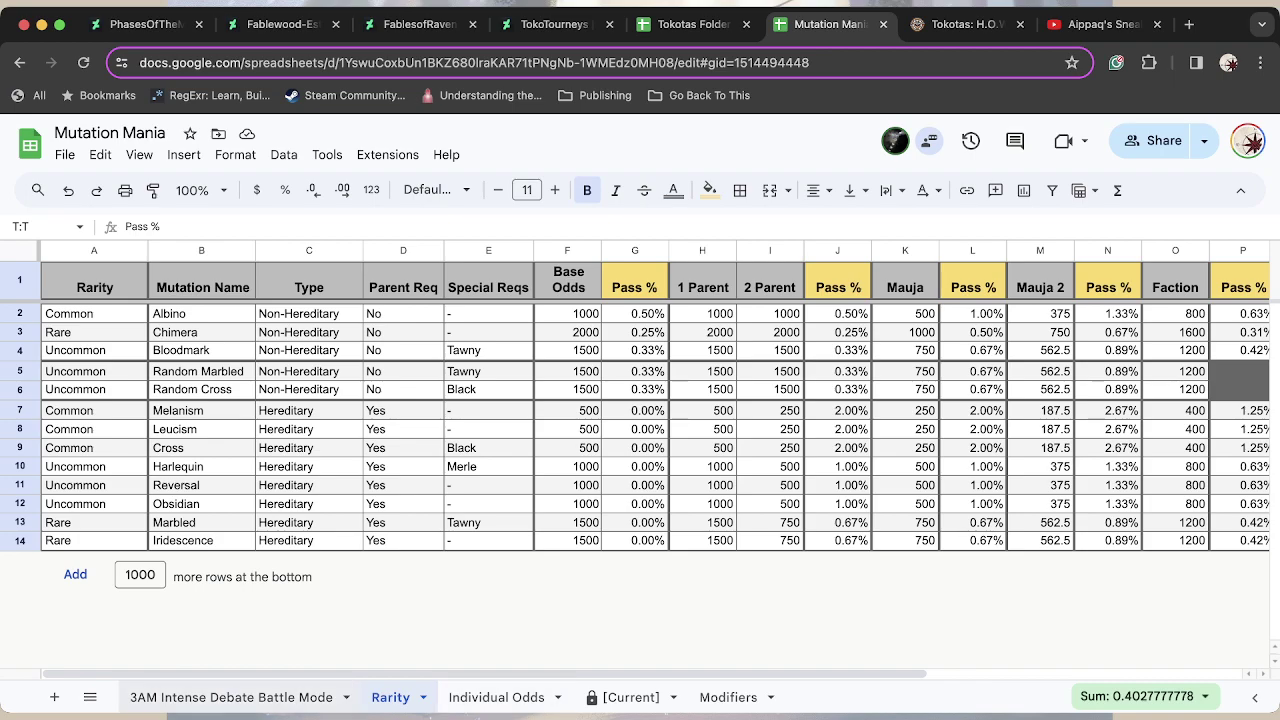
# Open the 3AM Intense Debate Battle Mode sheet and look over its odds columns from Mutation Name to the Max Pass %.
pyautogui.click(231, 697)
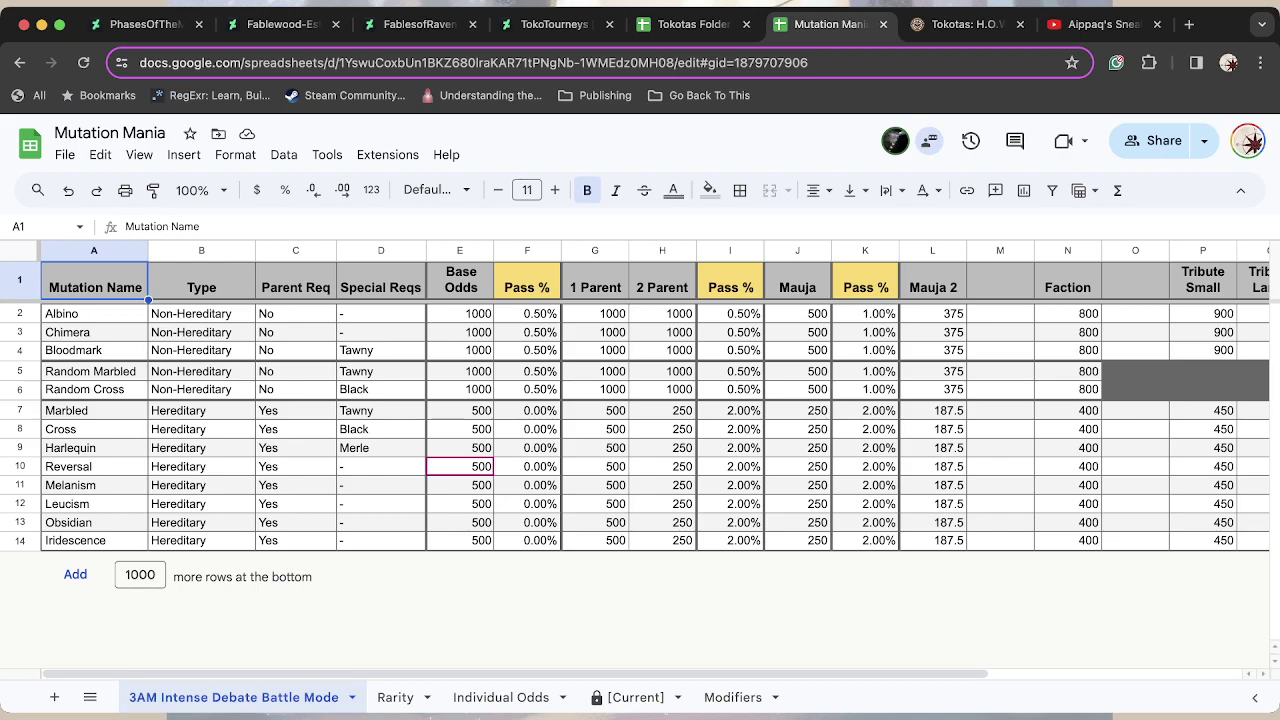
pyautogui.hscroll(5, 640, 430)
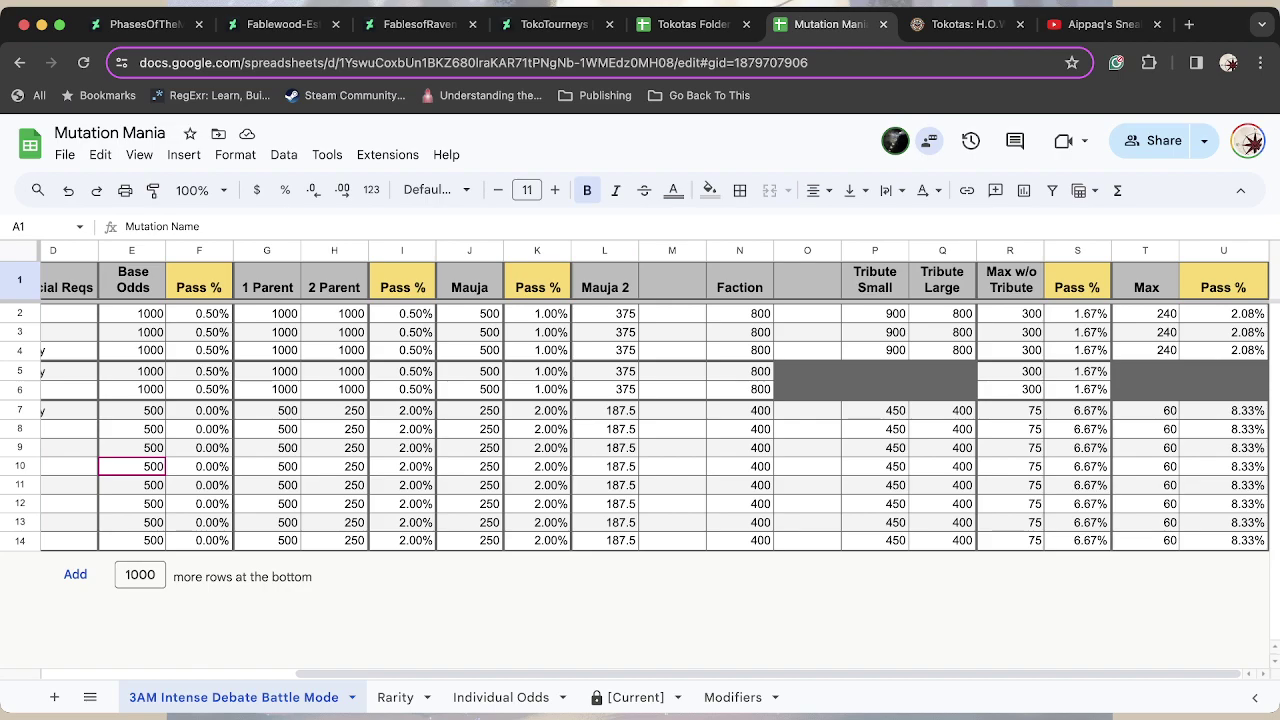
pyautogui.hscroll(-5, 656, 430)
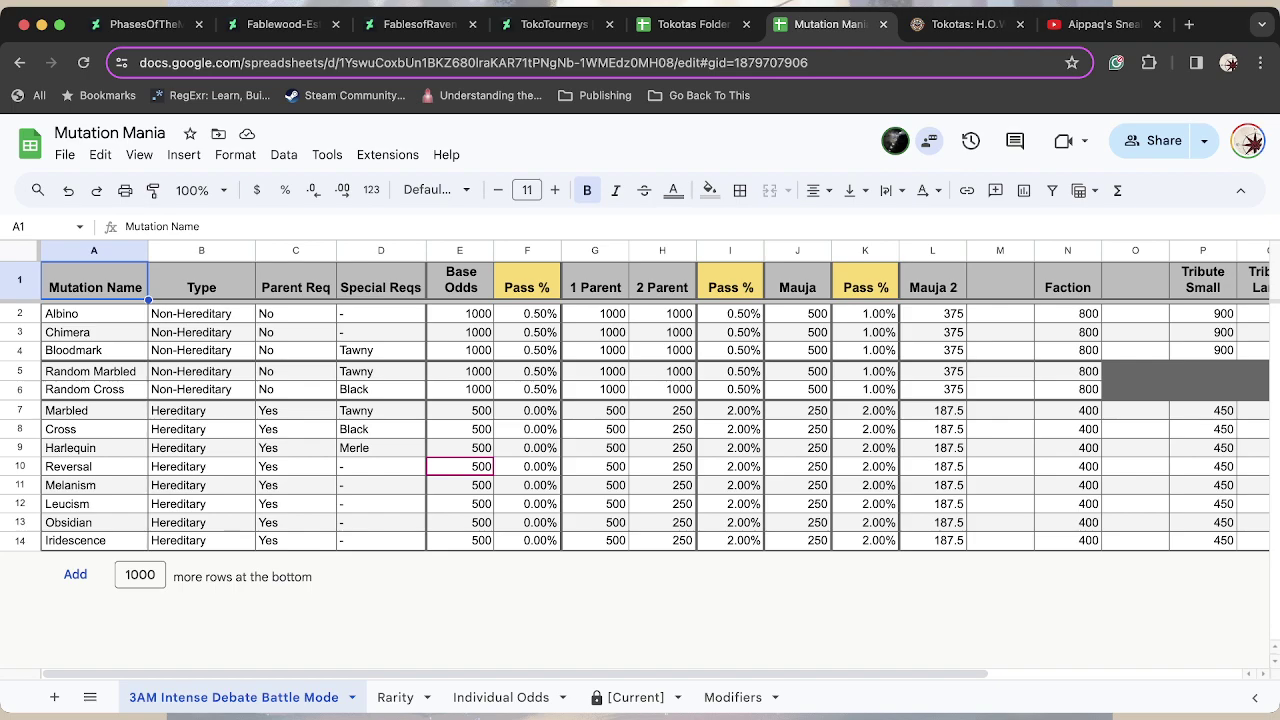
# Inspect Marbled's row from its base odds in E7 to the two-parent Pass % formula in I7.
pyautogui.click(460, 410)
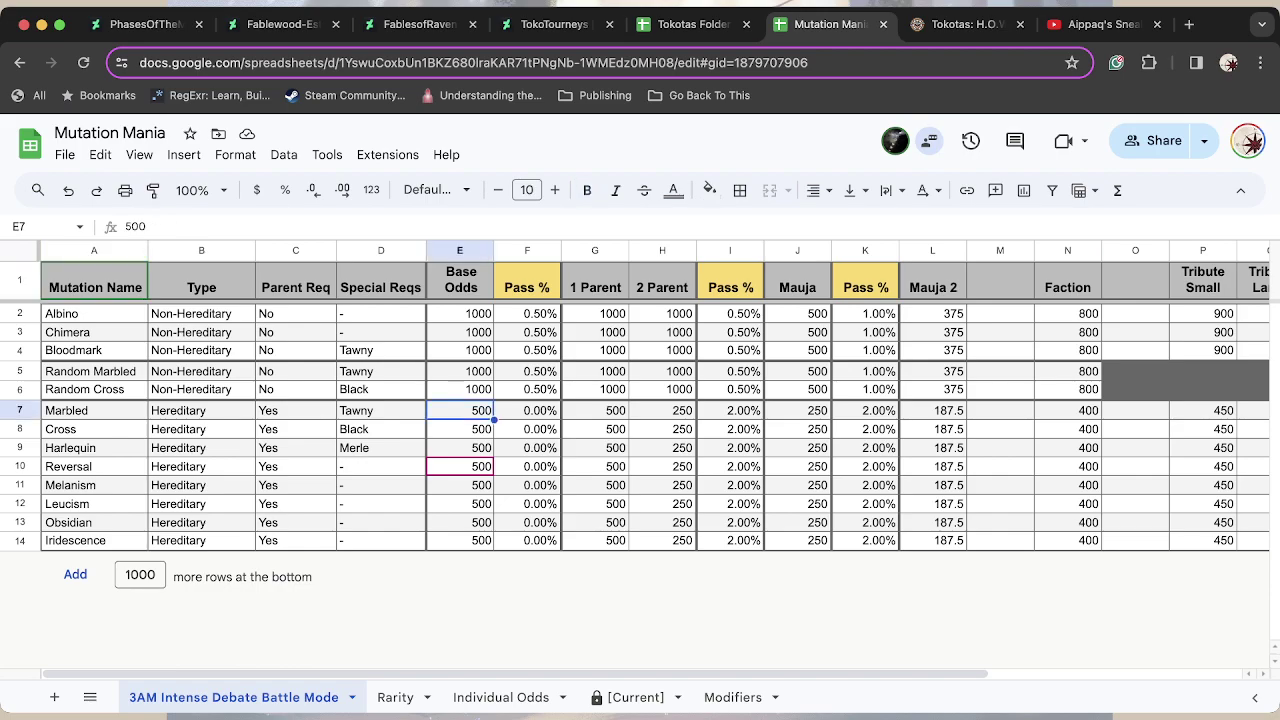
pyautogui.press('Right')
pyautogui.press('Right')
pyautogui.press('Right')
pyautogui.press('Right')
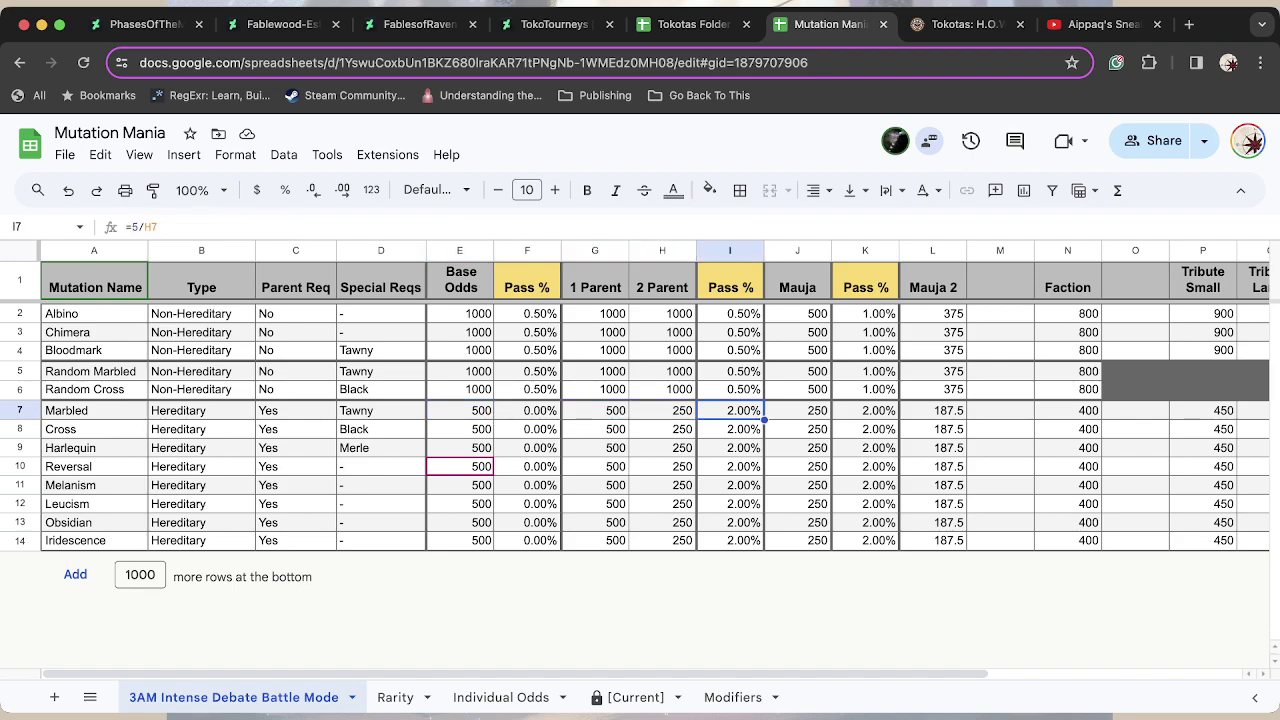
# Follow the Marbled row to its Max Pass % in U7 and return to the Max w/o Tribute Pass % in S7.
pyautogui.press('Right')
pyautogui.press('Right')
pyautogui.press('Right')
pyautogui.press('Right')
pyautogui.press('Right')
pyautogui.press('Right')
pyautogui.press('Right')
pyautogui.press('Right')
pyautogui.press('Right')
pyautogui.press('Right')
pyautogui.press('Right')
pyautogui.press('Right')
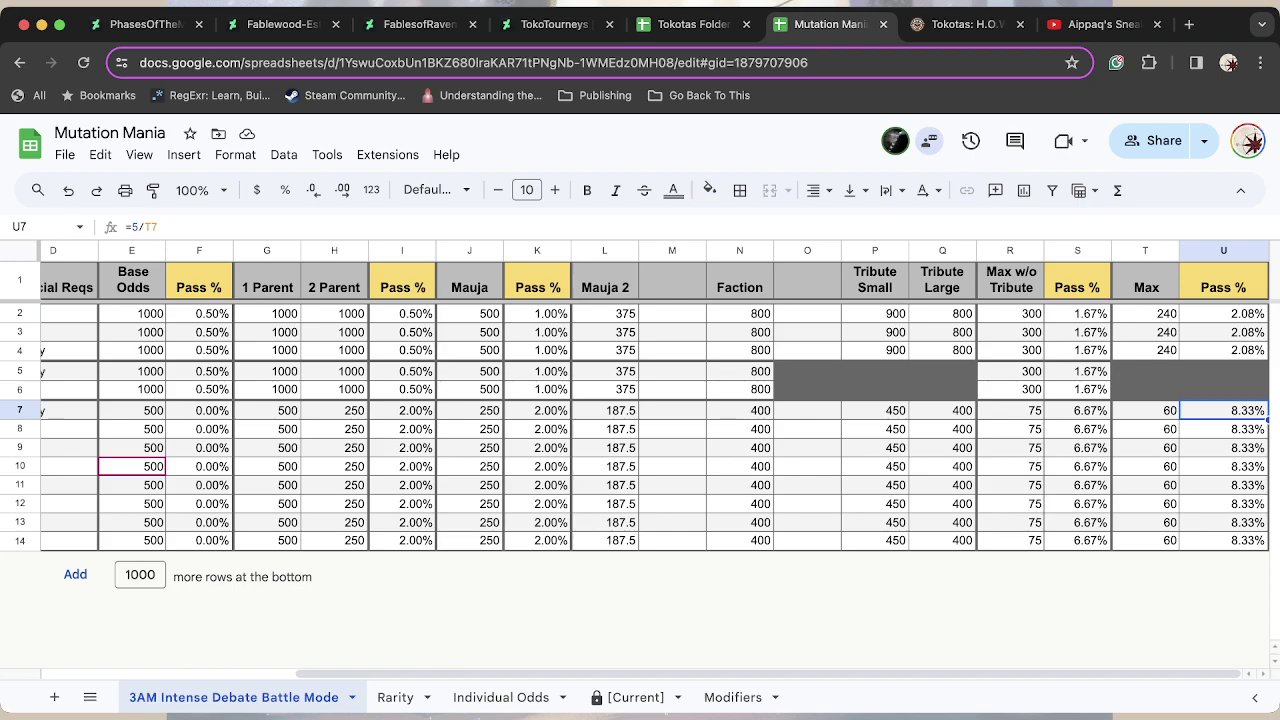
pyautogui.press('Left')
pyautogui.press('Left')
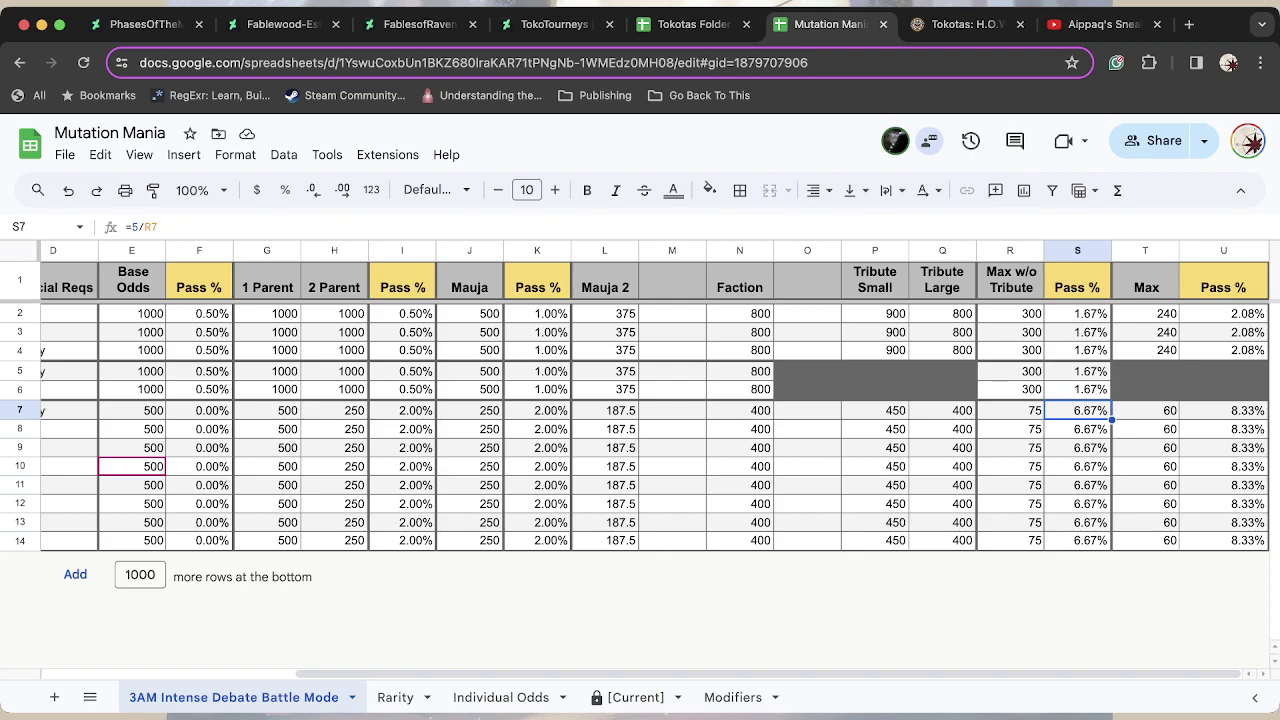
# Go back through the Random Marbled row's odds to the mutation names and select Harlequin in A9.
pyautogui.hscroll(-5, 650, 420)
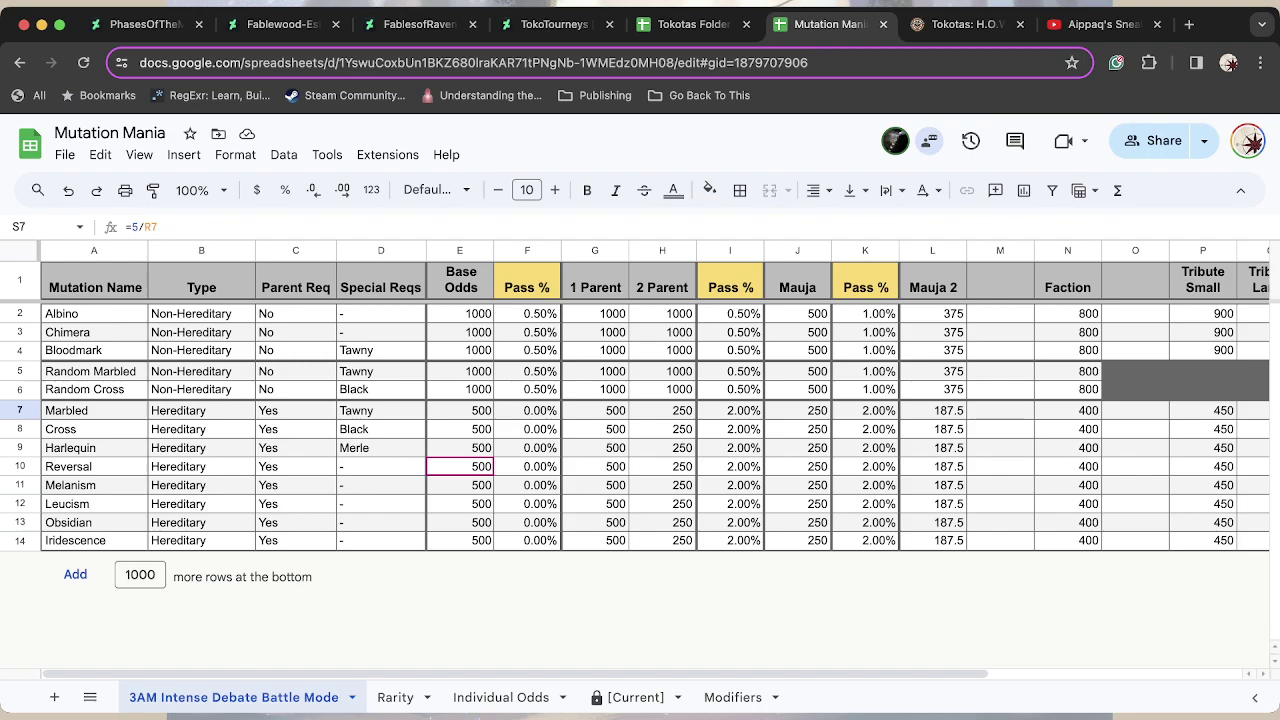
pyautogui.press('Up')
pyautogui.press('Up')
pyautogui.press('Left')
pyautogui.press('Left')
pyautogui.press('Left')
pyautogui.press('Left')
pyautogui.press('Left')
pyautogui.press('Left')
pyautogui.press('Left')
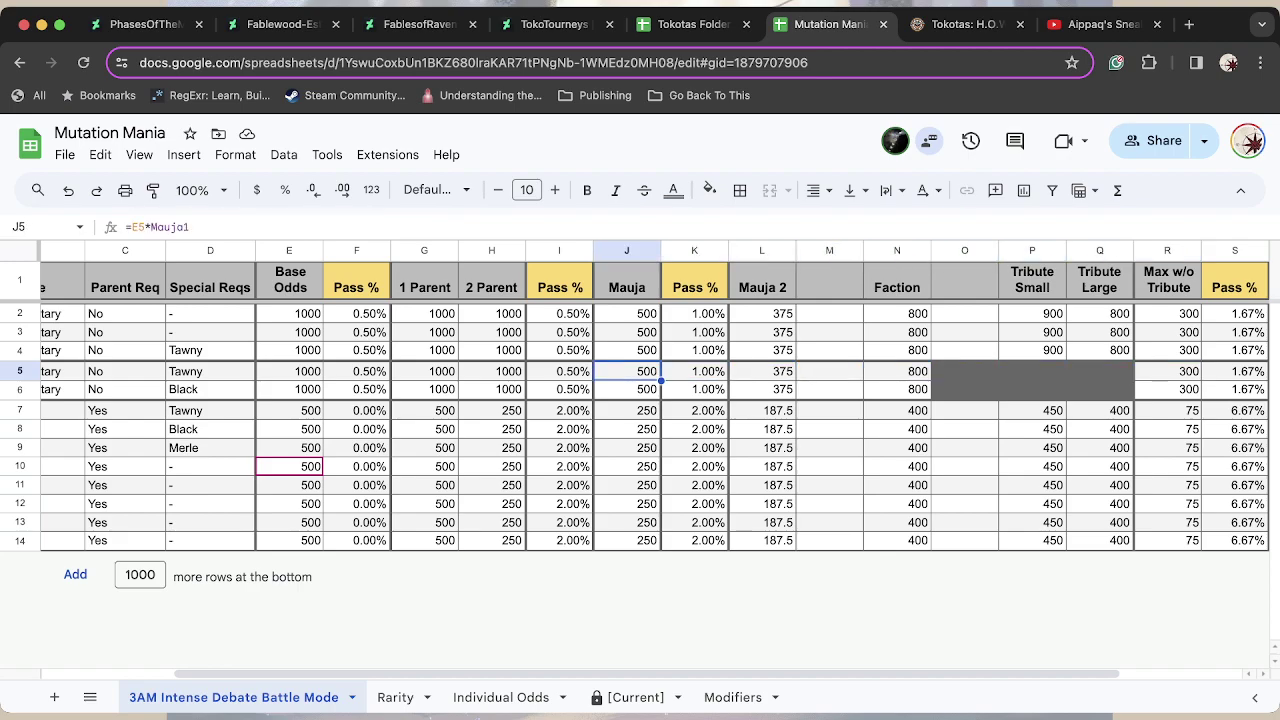
pyautogui.press('Left')
pyautogui.press('Left')
pyautogui.press('Left')
pyautogui.press('Left')
pyautogui.press('Left')
pyautogui.press('Left')
pyautogui.press('Left')
pyautogui.press('Left')
pyautogui.press('Left')
pyautogui.press('Down')
pyautogui.press('Down')
pyautogui.press('Down')
pyautogui.press('Down')
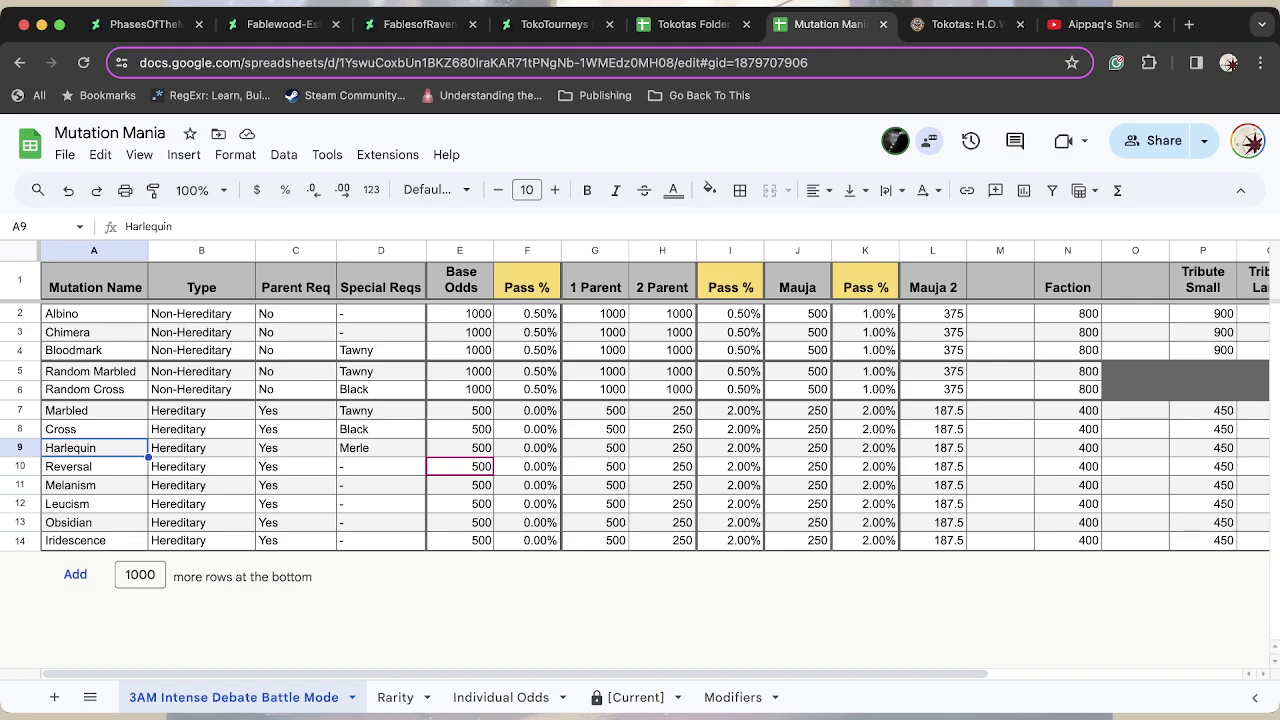
# Move past Random Cross's type in B6 and select Marbled's base odds cell E7.
pyautogui.press('Up')
pyautogui.press('Up')
pyautogui.press('Up')
pyautogui.press('Right')
pyautogui.press('Right')
pyautogui.press('Right')
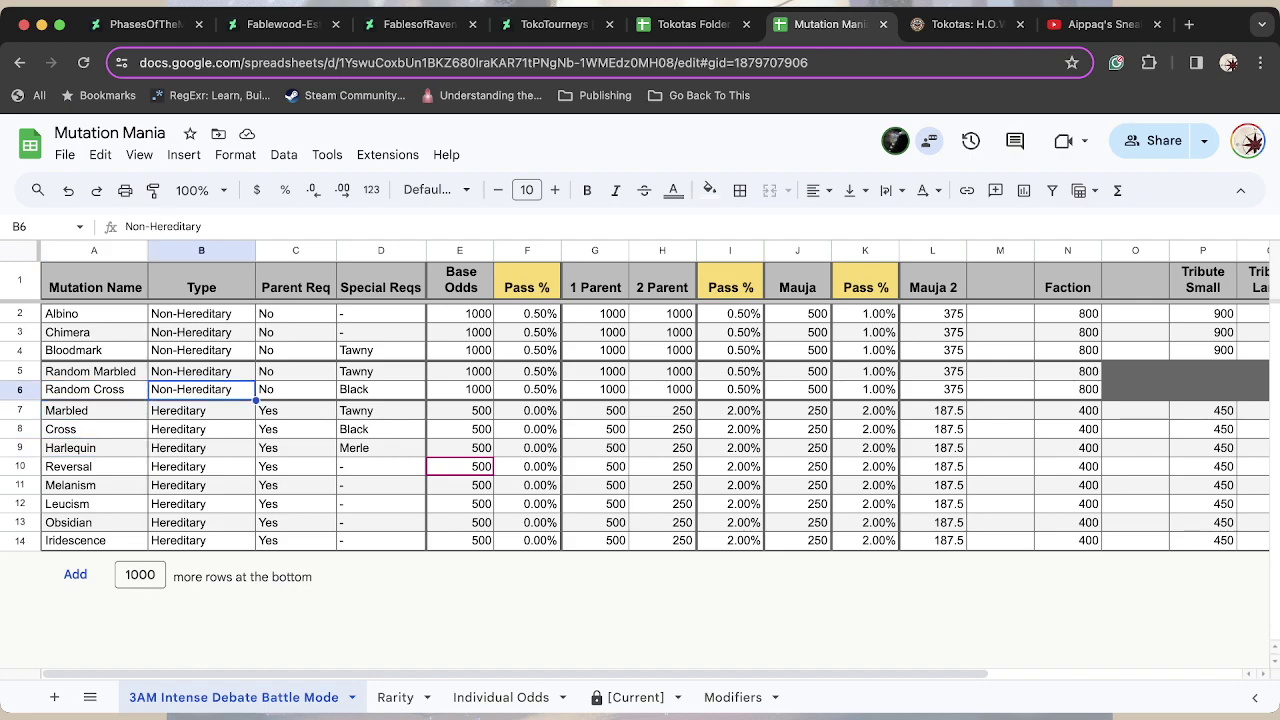
pyautogui.press('Down')
pyautogui.press('Right')
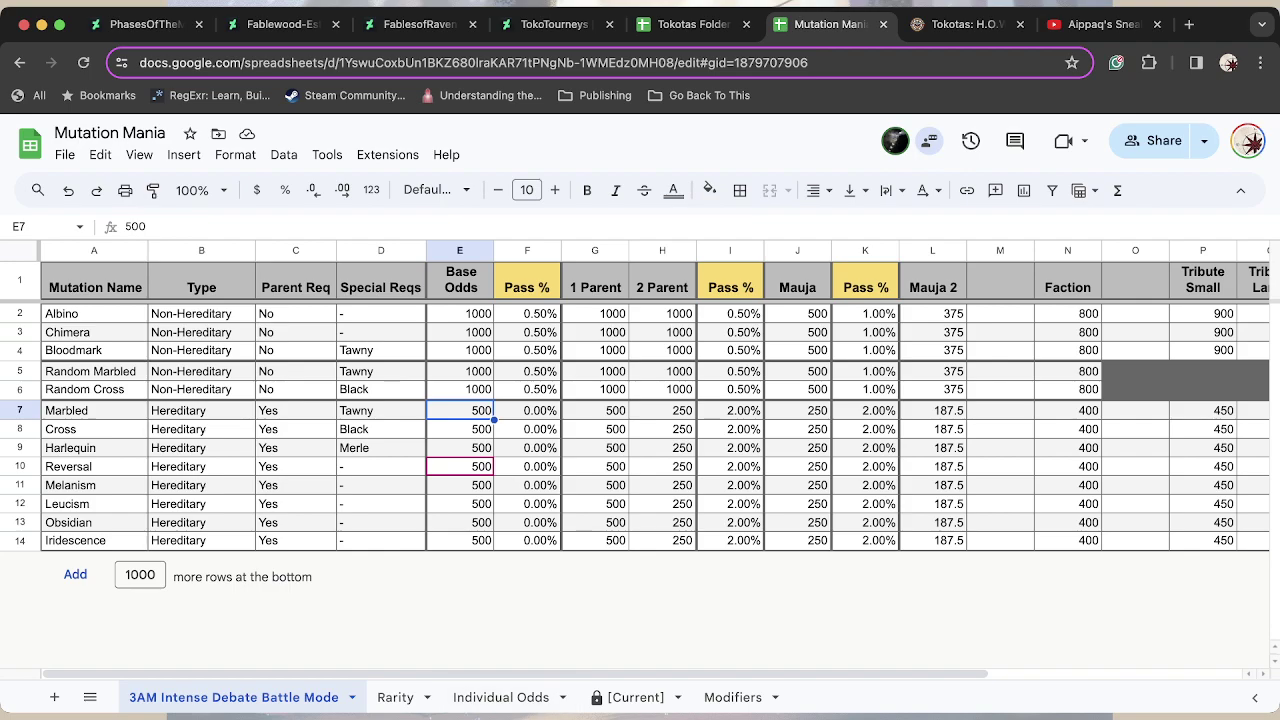
# Open the Individual Odds sheet, select the 500 base odds in A15 and follow that row to two-parent Mauja II in G15.
pyautogui.click(500, 697)
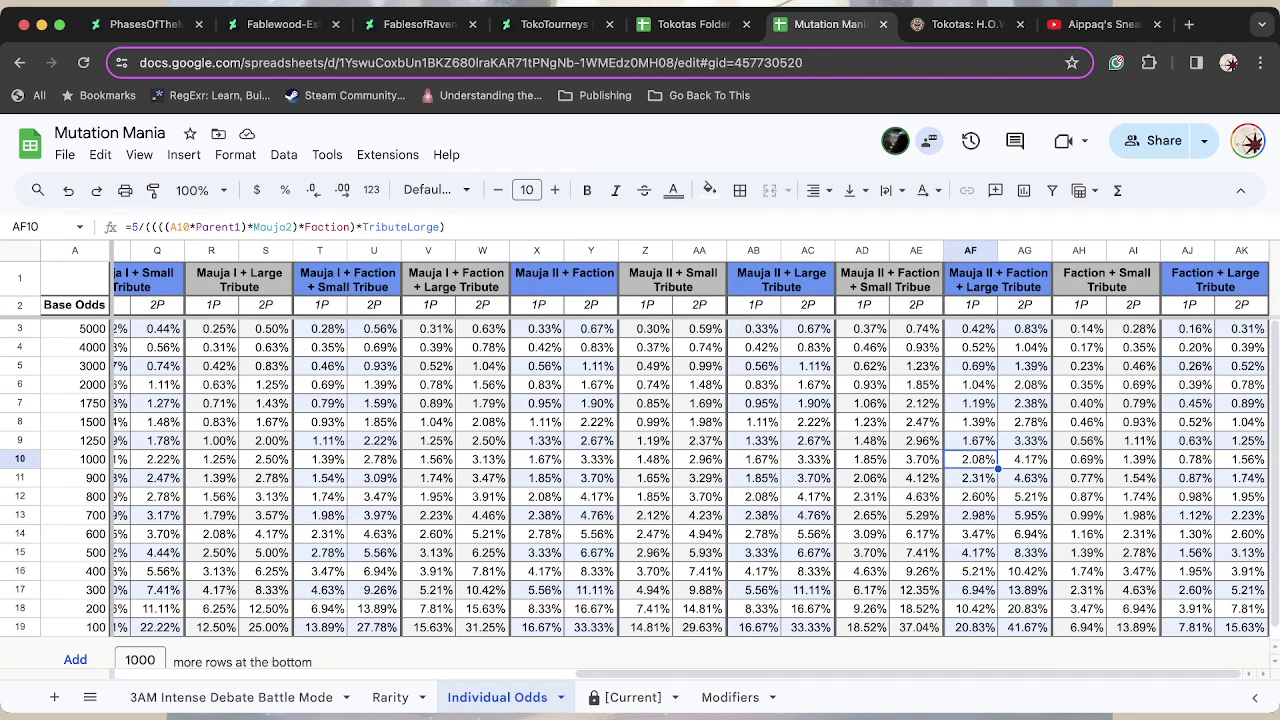
pyautogui.scroll(-1, 640, 490)
pyautogui.click(75, 539)
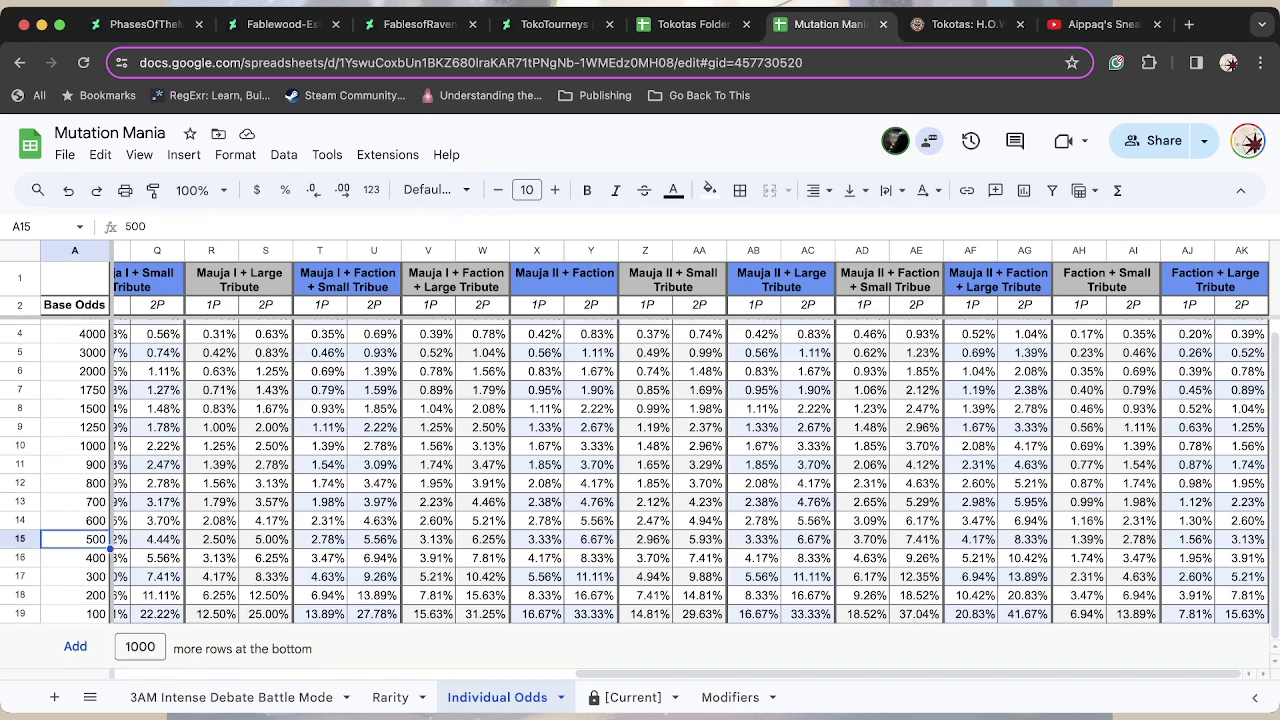
pyautogui.press('Right')
pyautogui.press('Right')
pyautogui.press('Right')
pyautogui.press('Right')
pyautogui.press('Right')
pyautogui.press('Right')
pyautogui.press('Right')
pyautogui.press('Right')
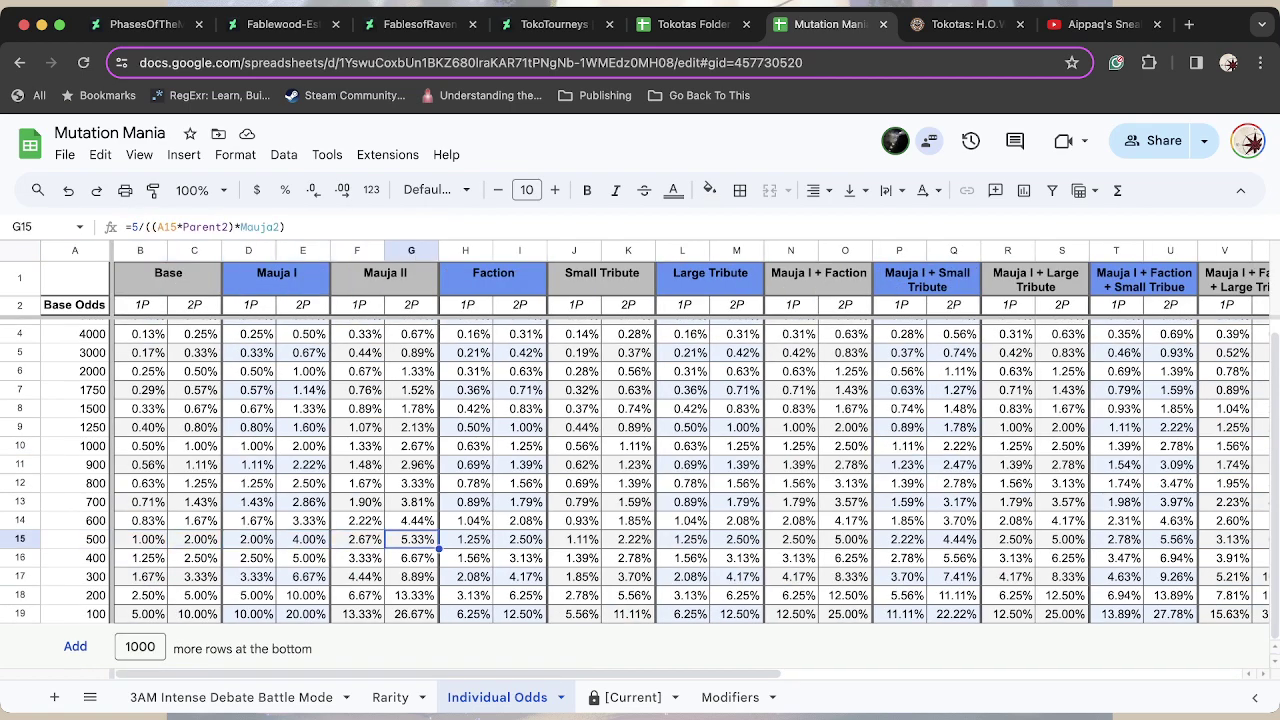
# Inspect the 500 row's Small Tribute cells J15 and K15 and continue to one-parent Mauja I + Faction + Large Tribute in V15.
pyautogui.press('Right')
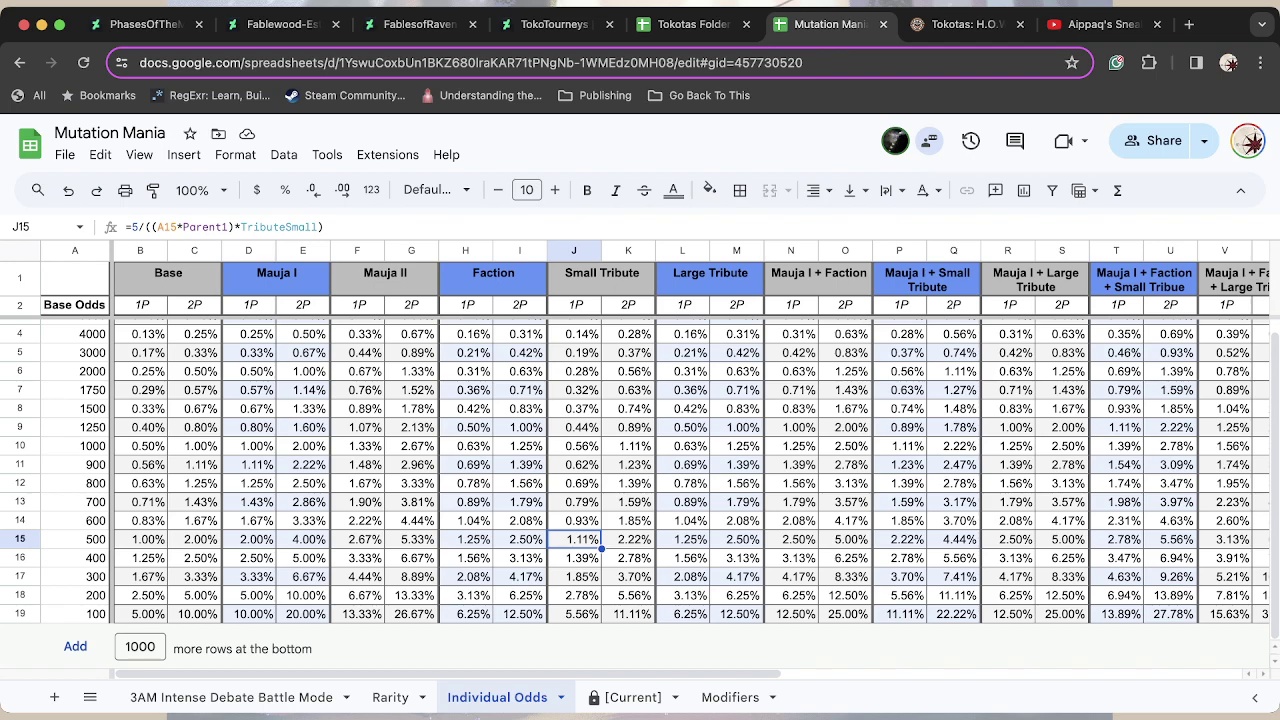
pyautogui.press('Right')
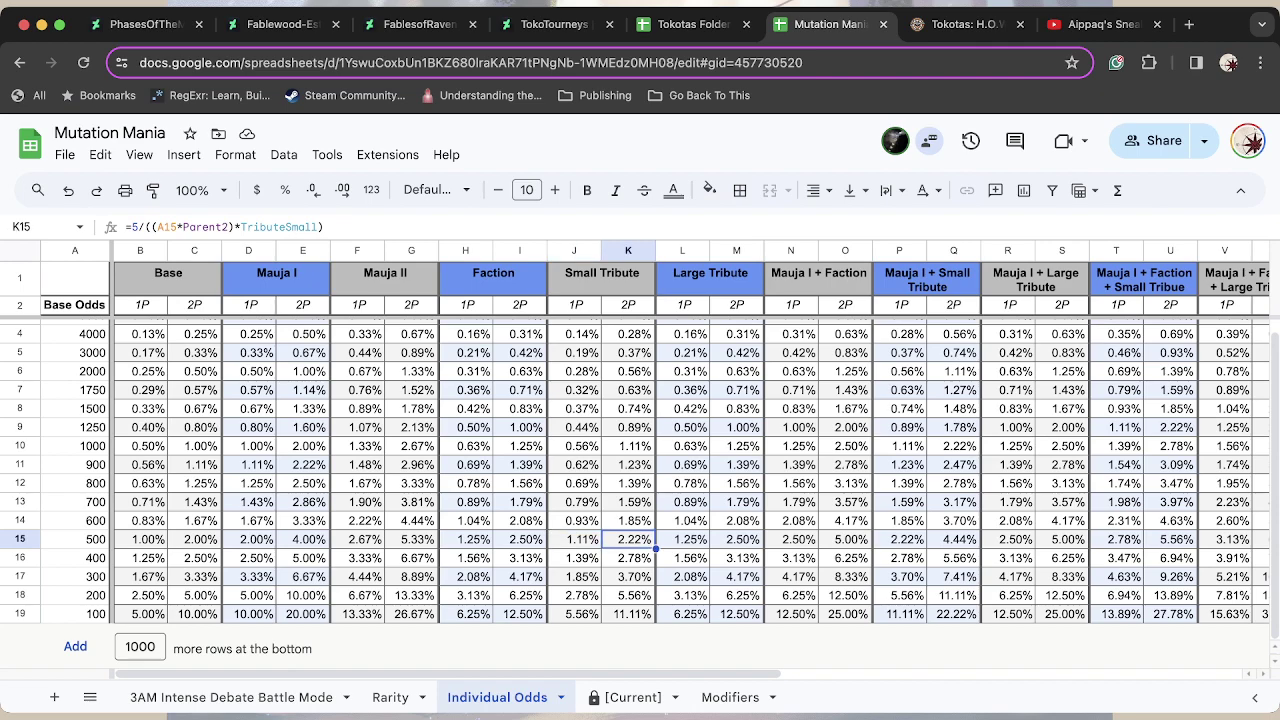
pyautogui.press('Right')
pyautogui.press('Right')
pyautogui.press('Right')
pyautogui.press('Right')
pyautogui.press('Right')
pyautogui.press('Right')
pyautogui.press('Right')
pyautogui.press('Right')
pyautogui.press('Right')
pyautogui.press('Right')
pyautogui.press('Right')
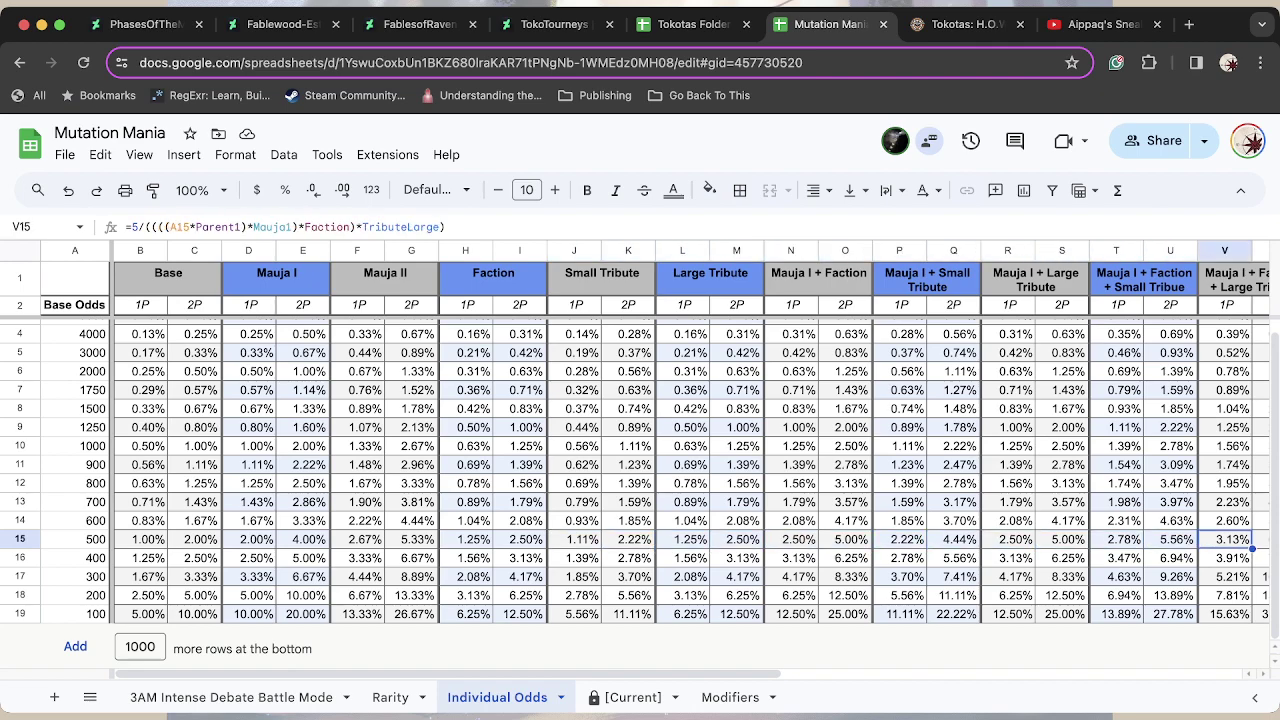
# Compare the 500 row's Mauja I + Faction + Large Tribute odds with the Mauja II + Faction odds around X15.
pyautogui.press('Right')
pyautogui.press('Right')
pyautogui.press('Left')
pyautogui.press('Left')
pyautogui.press('Right')
pyautogui.press('Right')
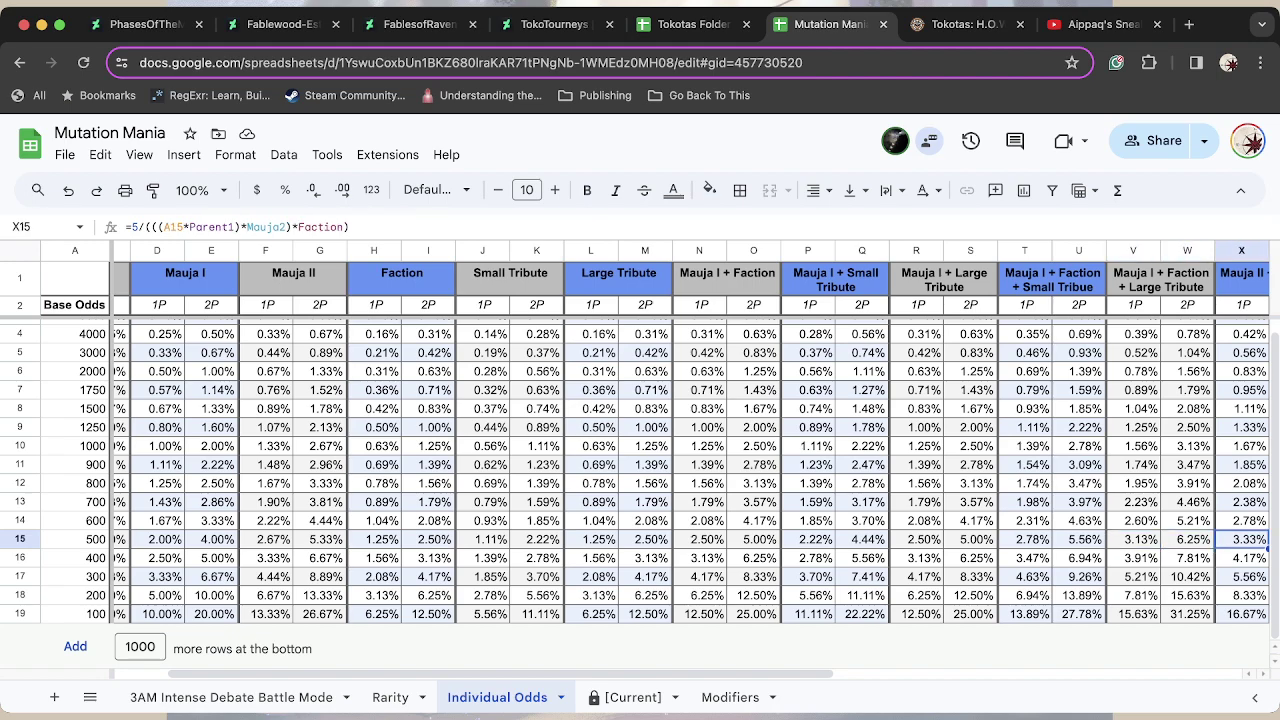
pyautogui.press('Right')
pyautogui.press('Left')
pyautogui.press('Left')
pyautogui.press('Right')
pyautogui.press('Right')
pyautogui.press('Right')
pyautogui.press('Right')
pyautogui.press('Right')
pyautogui.press('Right')
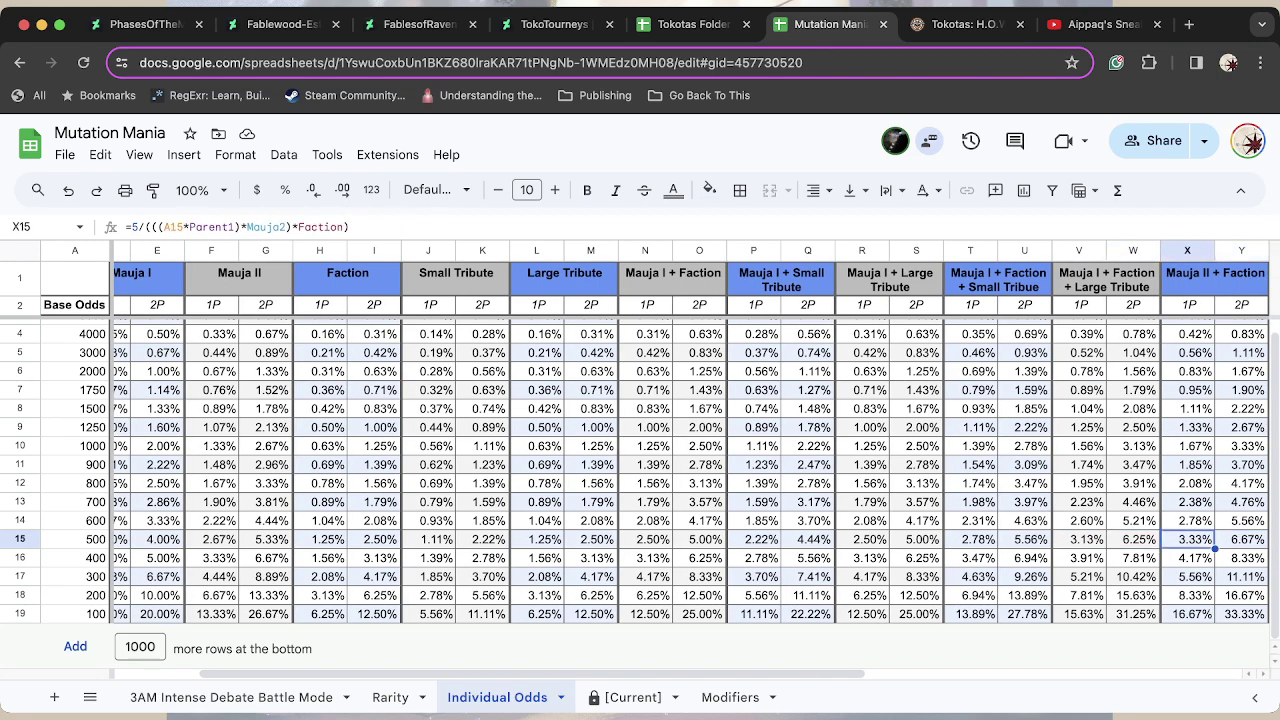
# Continue along the 500 row to AD15 and return to two-parent Mauja II + Large Tribute in AC15.
pyautogui.press('Right')
pyautogui.press('Right')
pyautogui.press('Right')
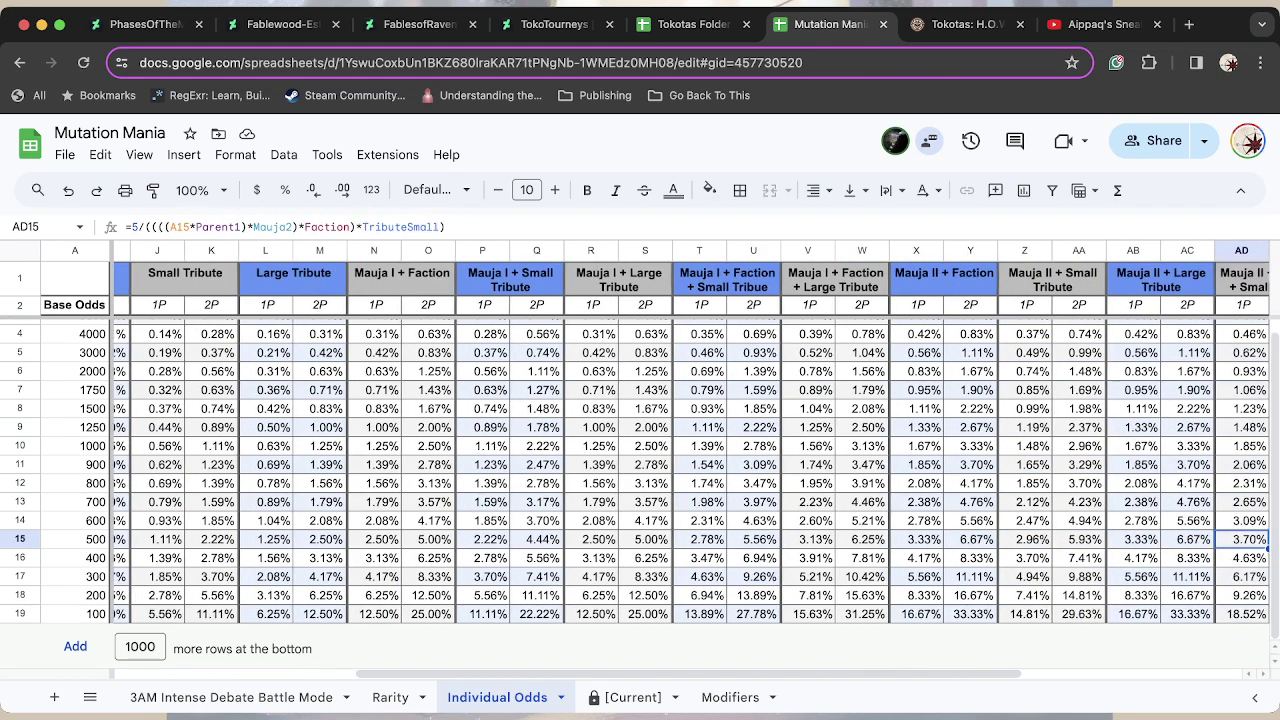
pyautogui.press('Left')
pyautogui.press('Left')
pyautogui.press('Left')
pyautogui.press('Left')
pyautogui.press('Right')
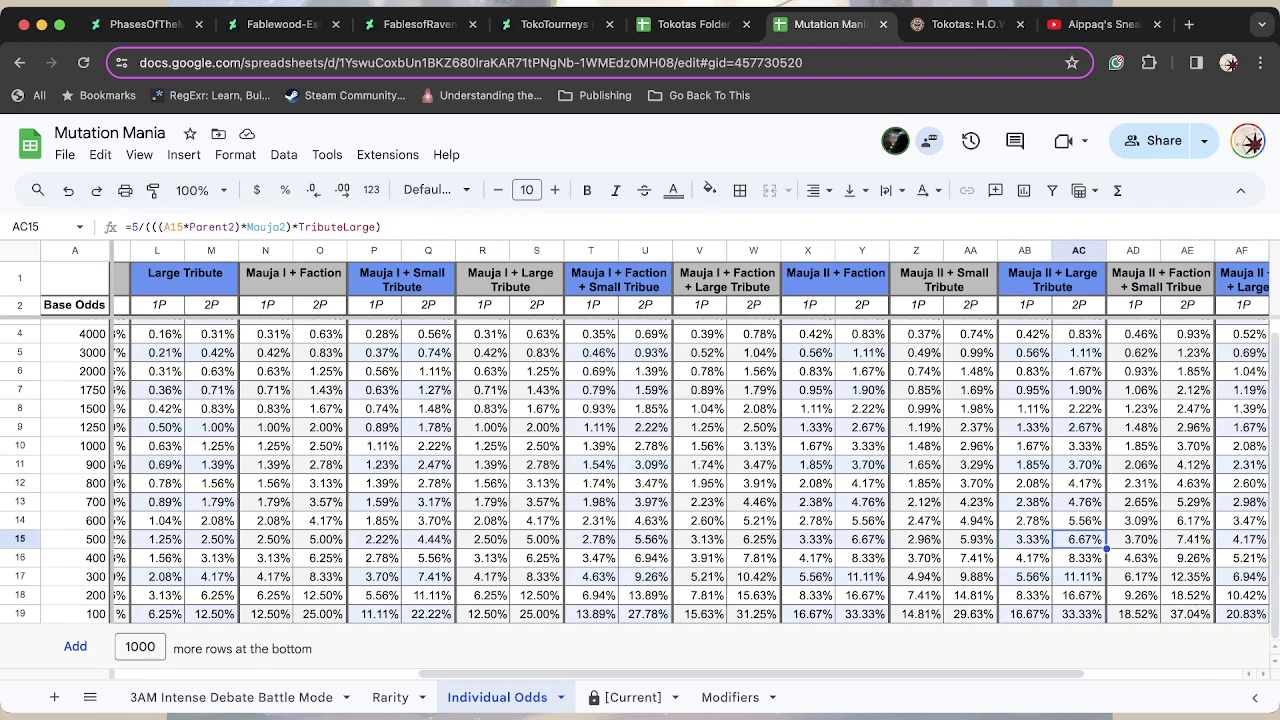
# Inspect the 500 row's two-parent Mauja II + Faction + Large Tribute cell AG15 and the Faction + Small Tribute cells AH15 and AI15.
pyautogui.press('Left')
pyautogui.press('Right')
pyautogui.press('Left')
pyautogui.press('Right')
pyautogui.press('Right')
pyautogui.press('Right')
pyautogui.press('Right')
pyautogui.press('Right')
pyautogui.press('Right')
pyautogui.press('Right')
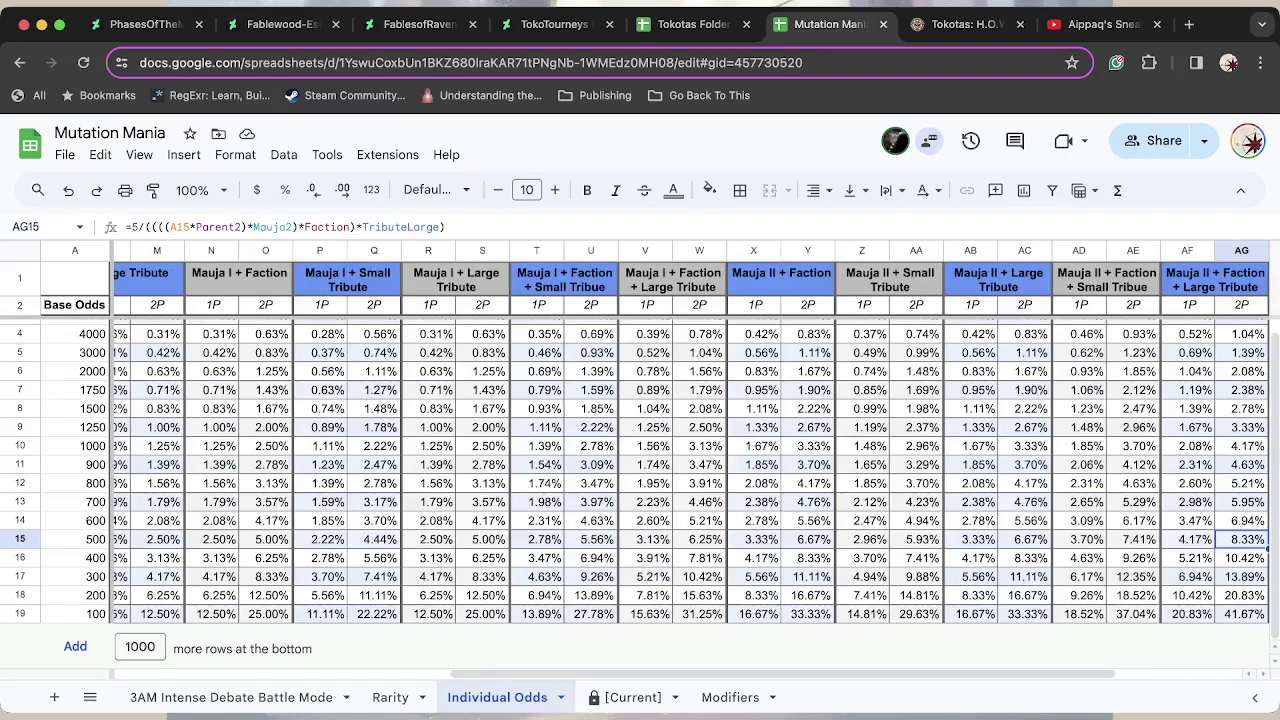
pyautogui.press('Left')
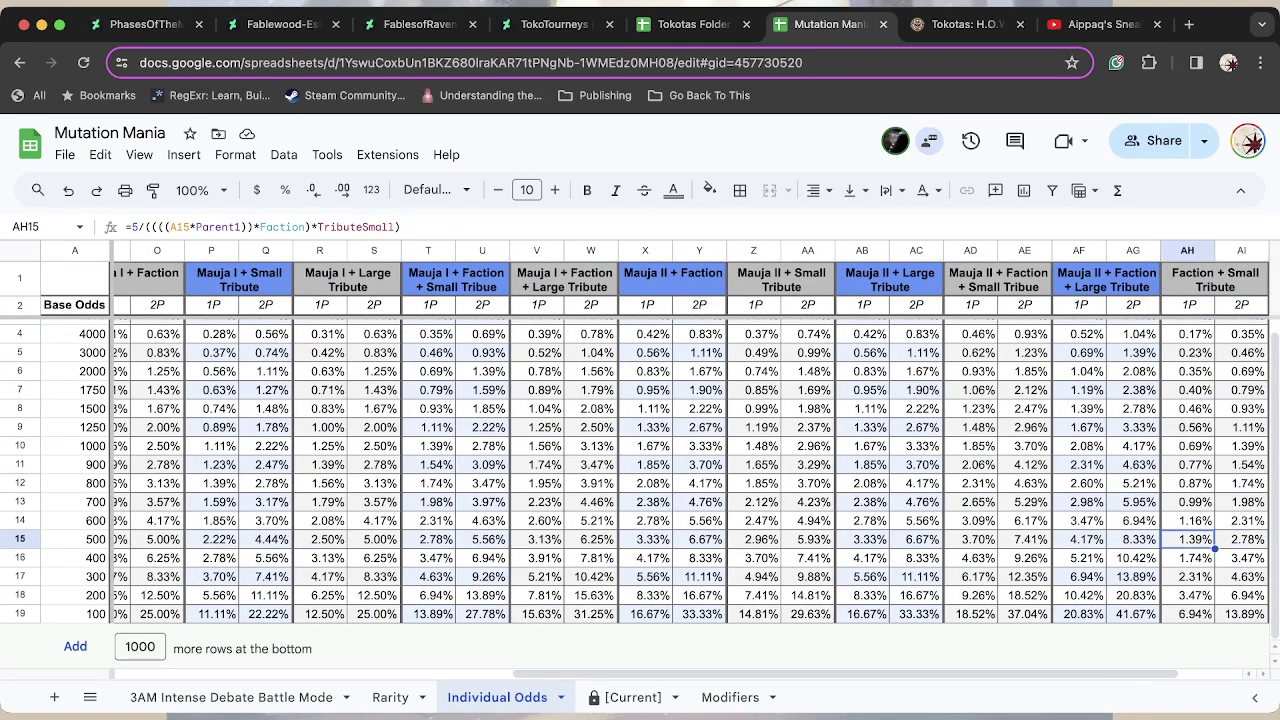
pyautogui.press('Right')
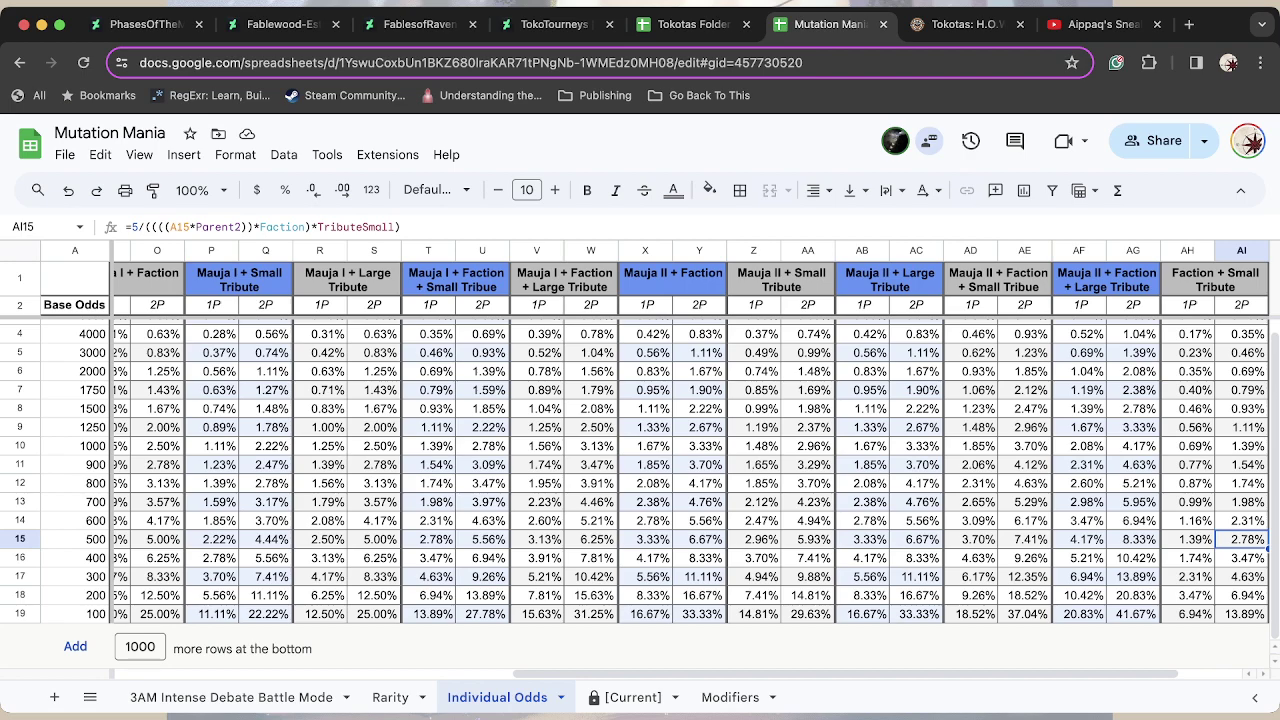
# Go back along the 500 row from AI15 to the two-parent Base cell C15.
pyautogui.press('Left')
pyautogui.press('Left')
pyautogui.press('Left')
pyautogui.press('Left')
pyautogui.press('Left')
pyautogui.press('Left')
pyautogui.press('Left')
pyautogui.press('Left')
pyautogui.press('Left')
pyautogui.press('Left')
pyautogui.press('Left')
pyautogui.press('Left')
pyautogui.press('Left')
pyautogui.press('Left')
pyautogui.press('Left')
pyautogui.press('Left')
pyautogui.press('Left')
pyautogui.press('Left')
pyautogui.press('Left')
pyautogui.press('Left')
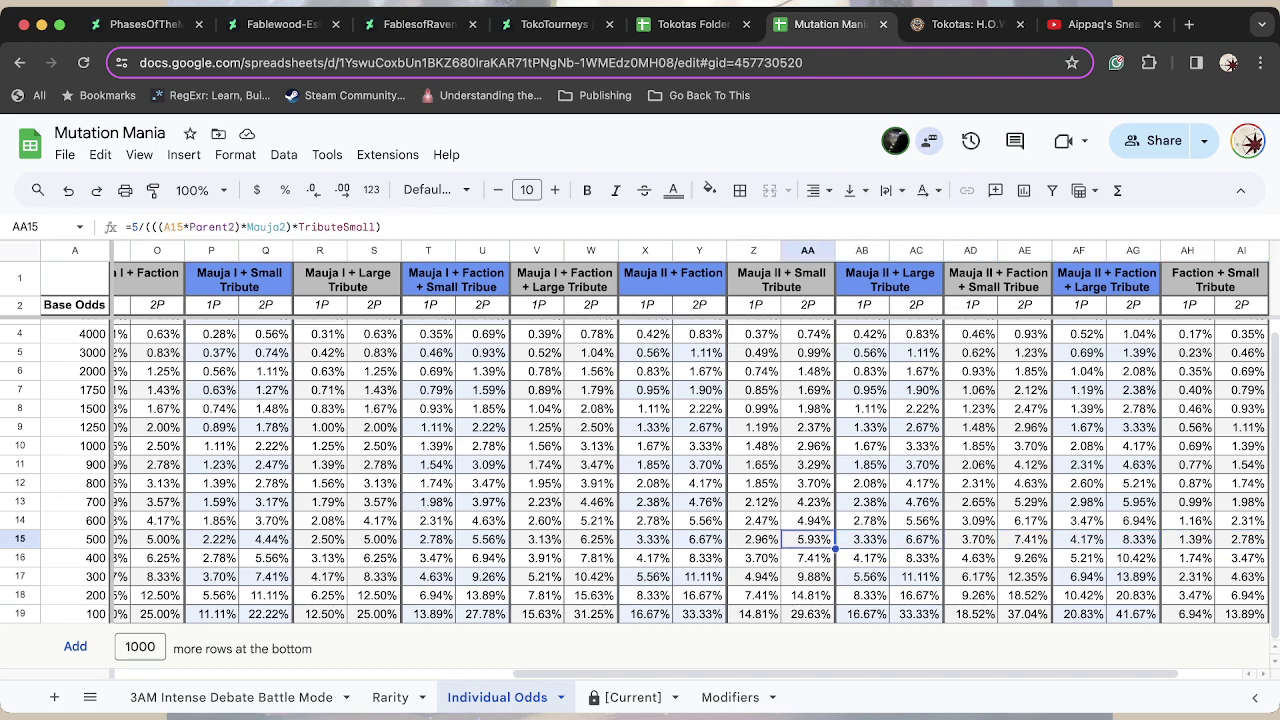
pyautogui.press('Left')
pyautogui.press('Left')
pyautogui.press('Left')
pyautogui.press('Left')
pyautogui.press('Left')
pyautogui.press('Left')
pyautogui.press('Left')
pyautogui.press('Left')
pyautogui.press('Left')
pyautogui.press('Left')
pyautogui.press('Left')
pyautogui.press('Left')
pyautogui.press('Left')
pyautogui.press('Left')
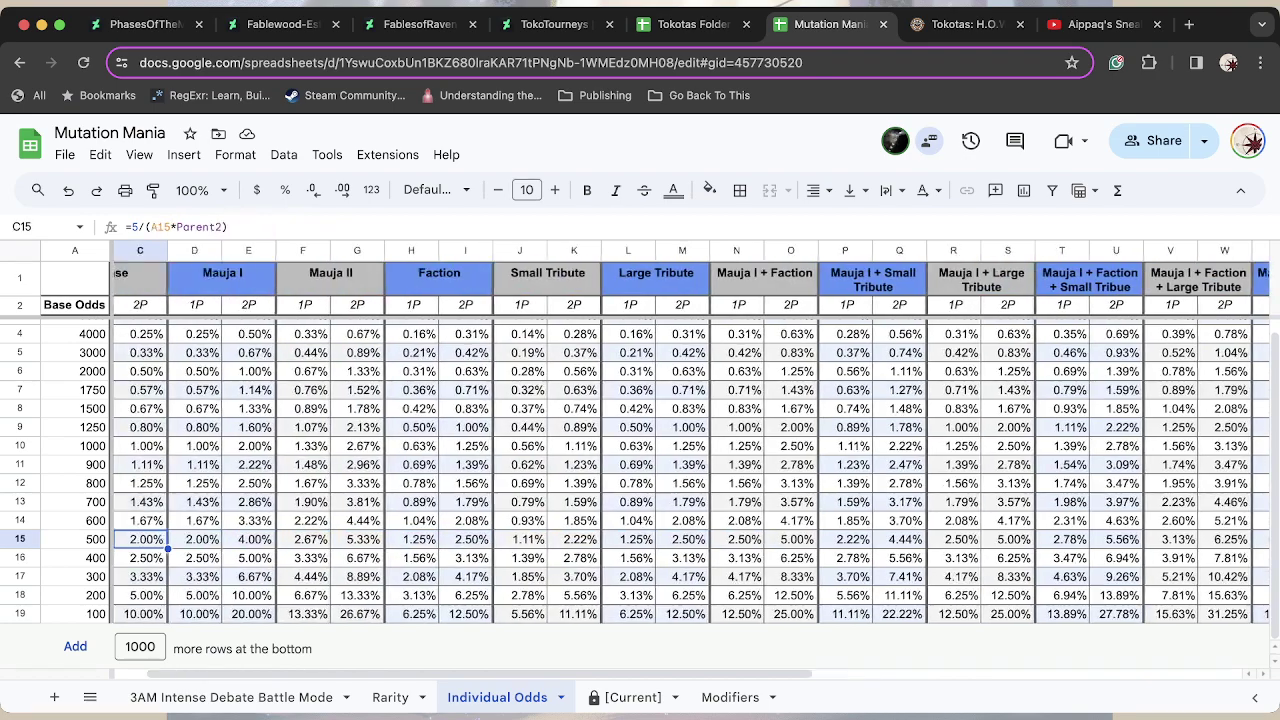
# Move up from the 500 row and select the 1000 base odds cell A10.
pyautogui.press('Up')
pyautogui.press('Up')
pyautogui.press('Up')
pyautogui.press('Up')
pyautogui.press('Up')
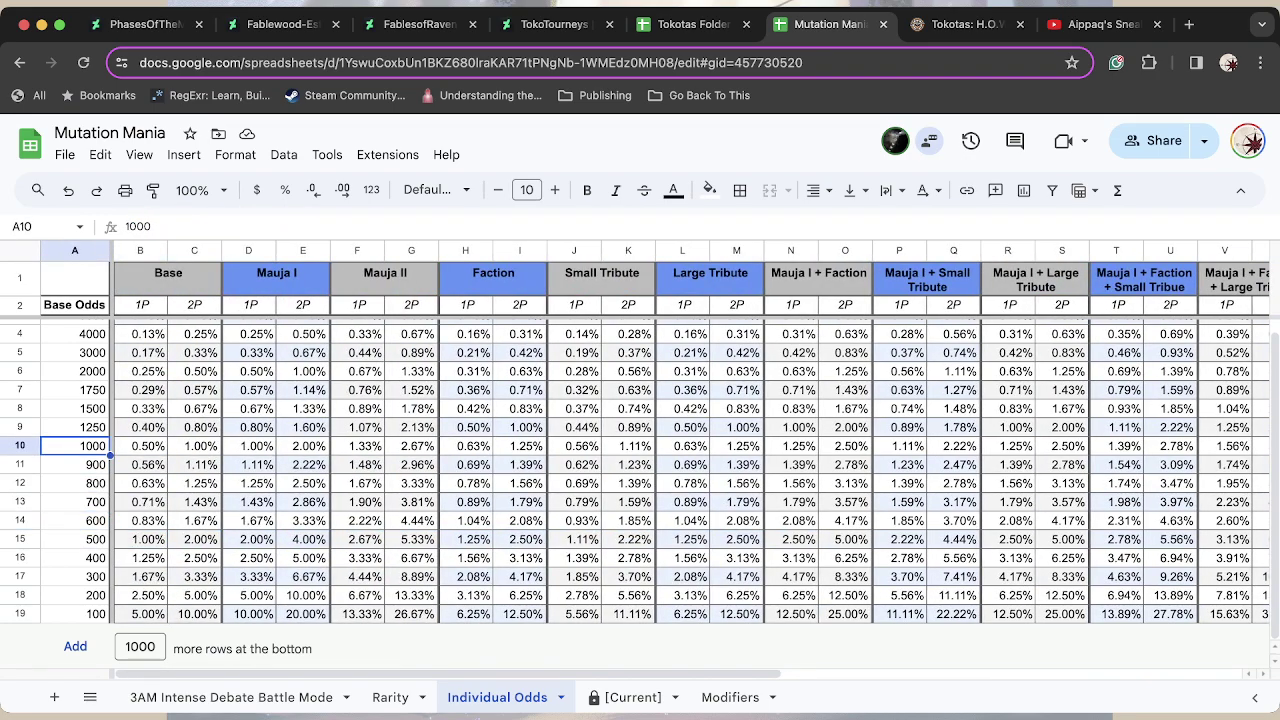
# Inspect the 1000 base odds row from A10 along to the two-parent Mauja I + Small Tribute cell Q10.
pyautogui.press('Right')
pyautogui.press('Right')
pyautogui.press('Right')
pyautogui.press('Right')
pyautogui.press('Right')
pyautogui.press('Right')
pyautogui.press('Right')
pyautogui.press('Right')
pyautogui.press('Right')
pyautogui.press('Right')
pyautogui.press('Right')
pyautogui.press('Right')
pyautogui.press('Right')
pyautogui.press('Right')
pyautogui.press('Right')
pyautogui.press('Right')
pyautogui.press('Right')
pyautogui.press('Right')
pyautogui.press('Right')
pyautogui.press('Right')
pyautogui.press('Right')
pyautogui.press('Right')
pyautogui.press('Right')
pyautogui.press('Right')
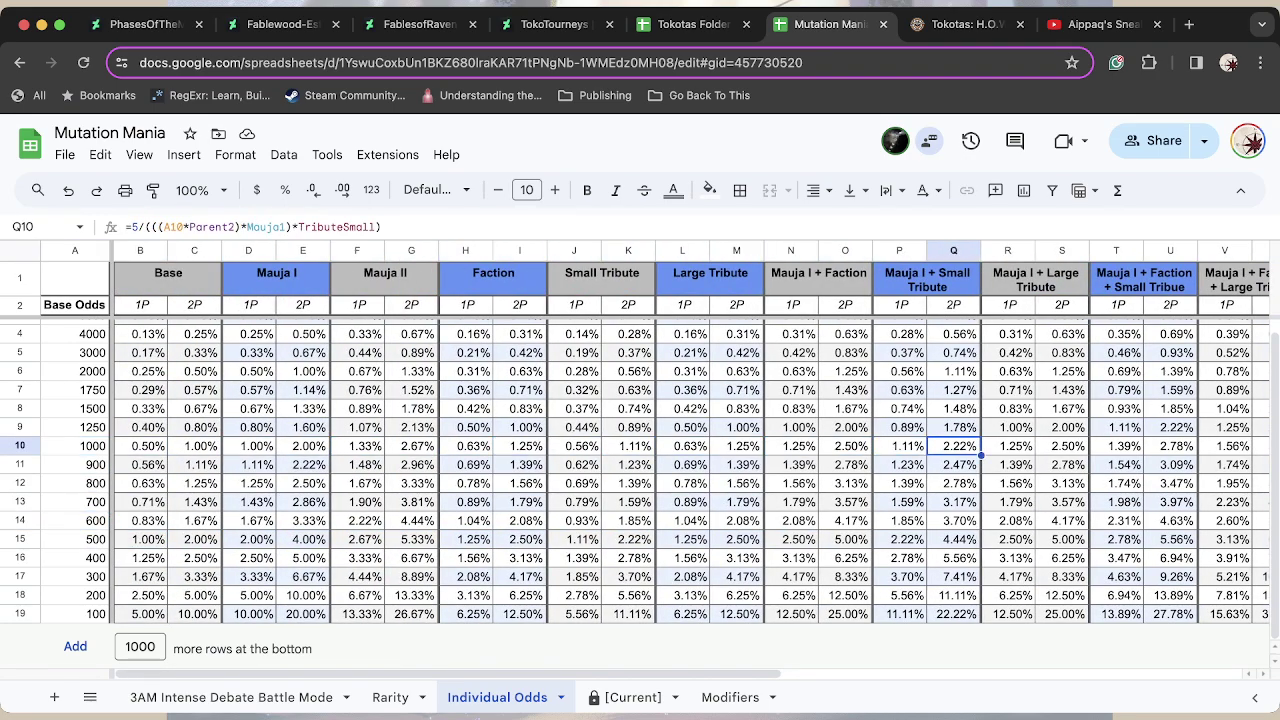
# Continue along the 1000 row to the two-parent Faction + Large Tribute cell AK10.
pyautogui.press('Right')
pyautogui.press('Right')
pyautogui.press('Right')
pyautogui.press('Right')
pyautogui.press('Right')
pyautogui.press('Right')
pyautogui.press('Right')
pyautogui.press('Right')
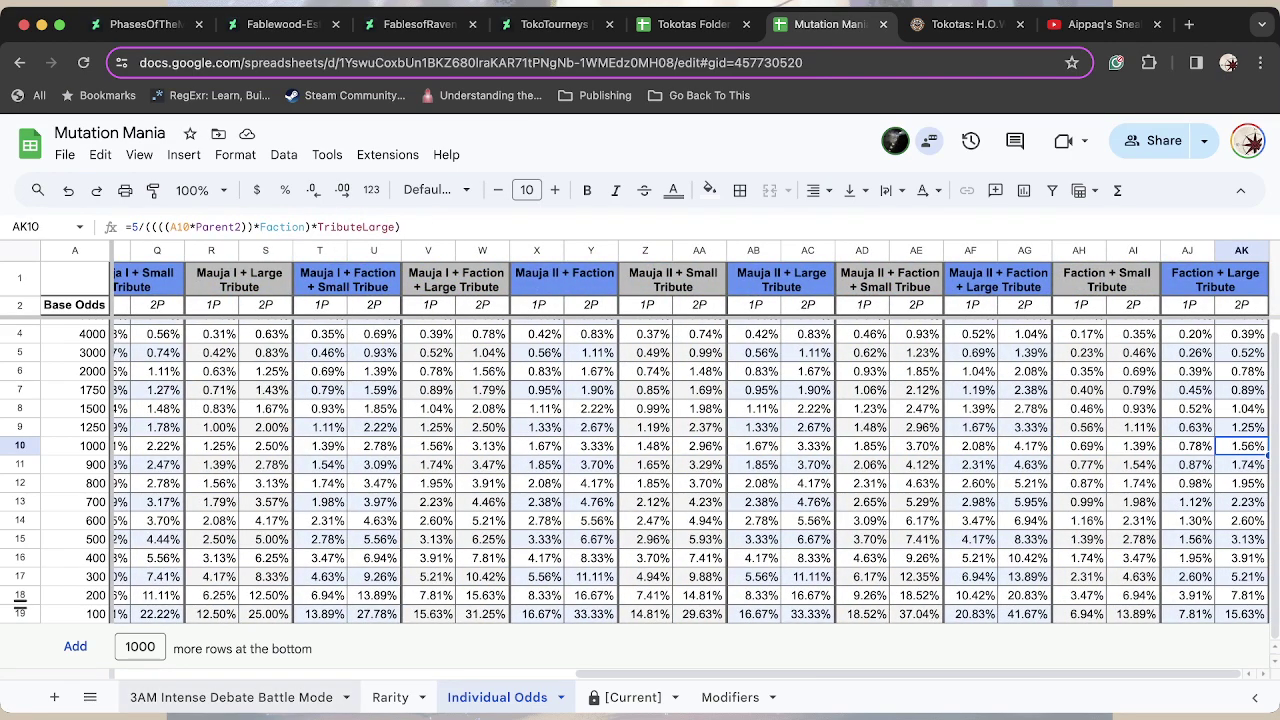
# Open the 3AM Intense Debate Battle Mode sheet and set Marbled's base odds in E7 to 1000.
pyautogui.click(231, 697)
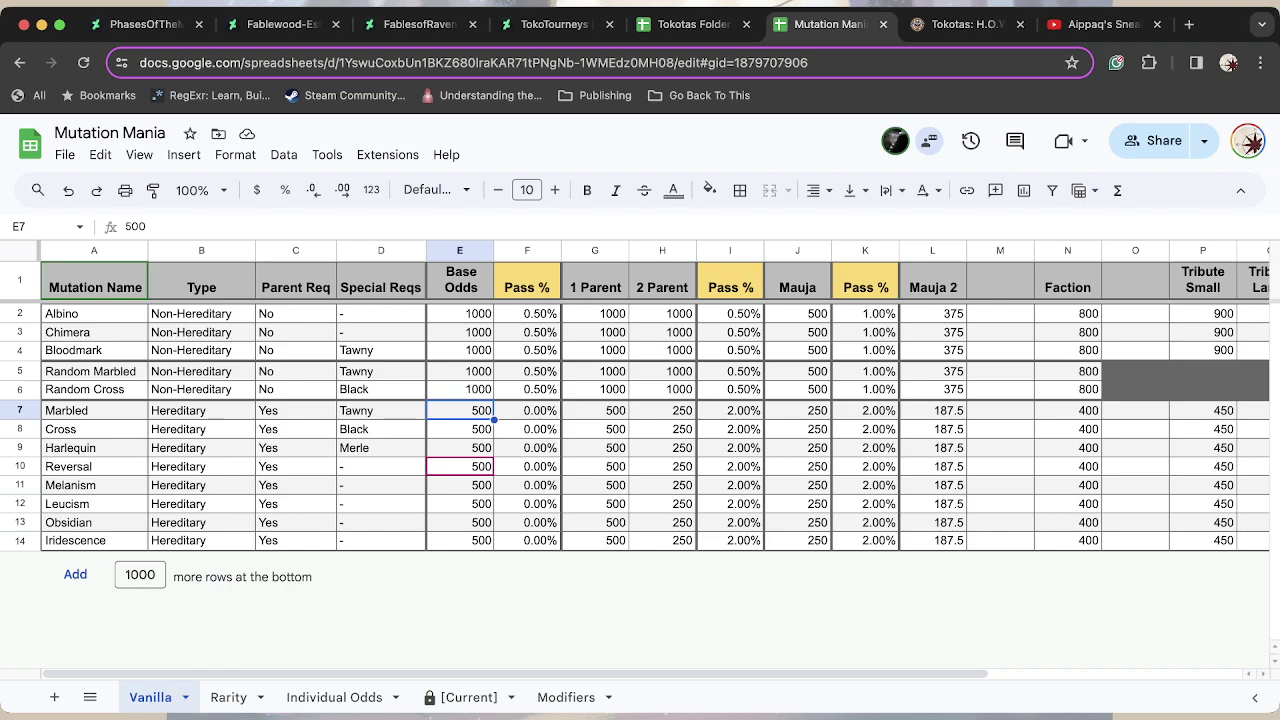
pyautogui.write('1000')
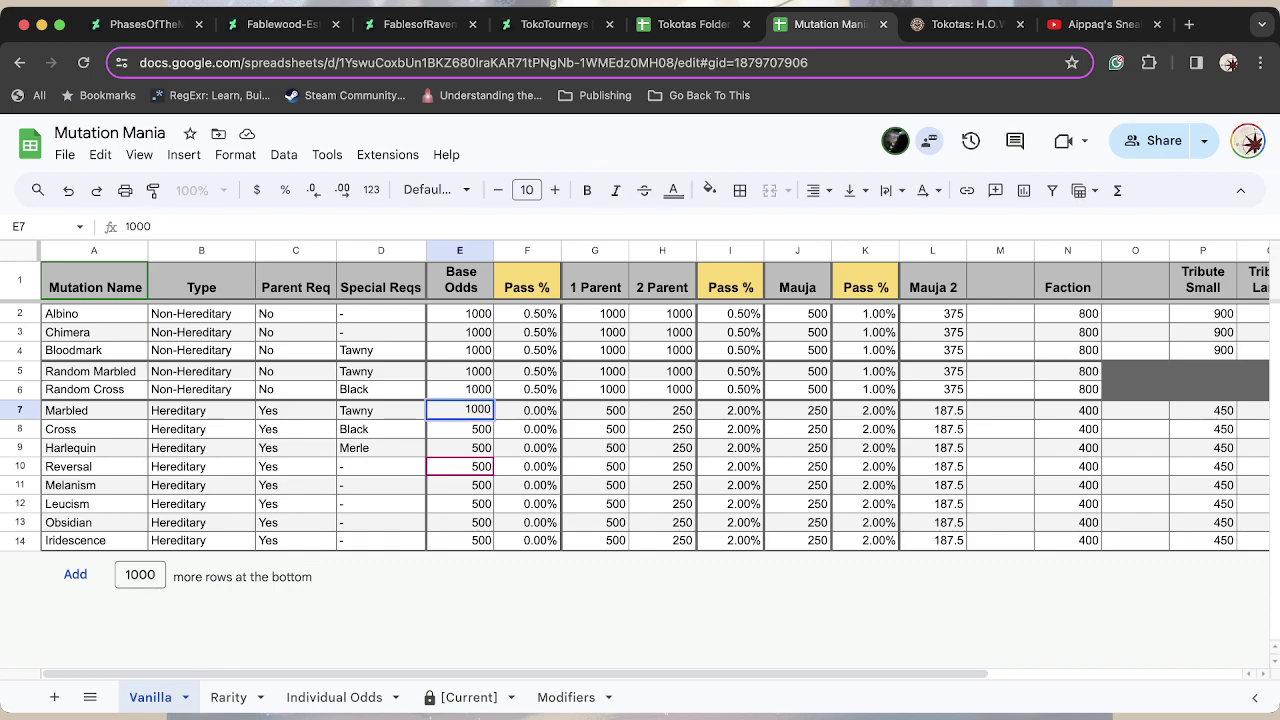
pyautogui.press('Return')
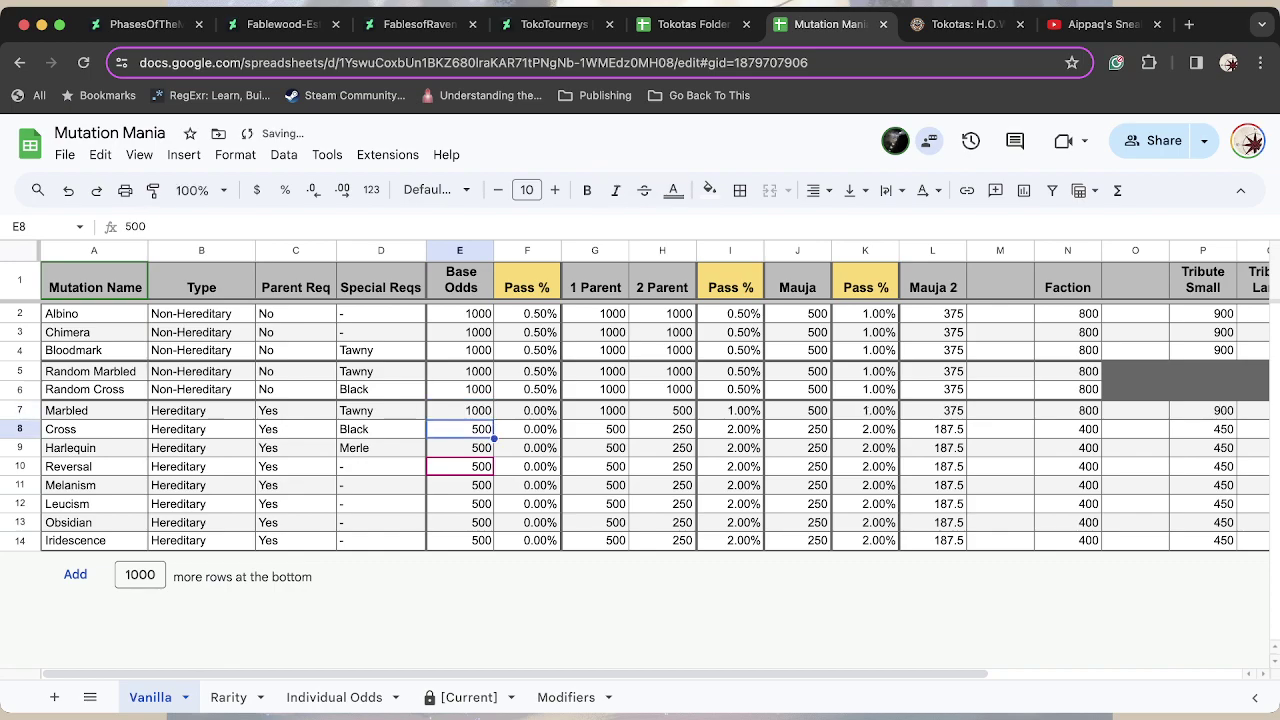
# Inspect the Marbled row from its base odds across to the two-parent pass percentage in I7.
pyautogui.press('Up')
pyautogui.press('Right')
pyautogui.press('Right')
pyautogui.press('Right')
pyautogui.press('Right')
pyautogui.press('Right')
pyautogui.press('Right')
pyautogui.press('Right')
pyautogui.press('Right')
pyautogui.press('Right')
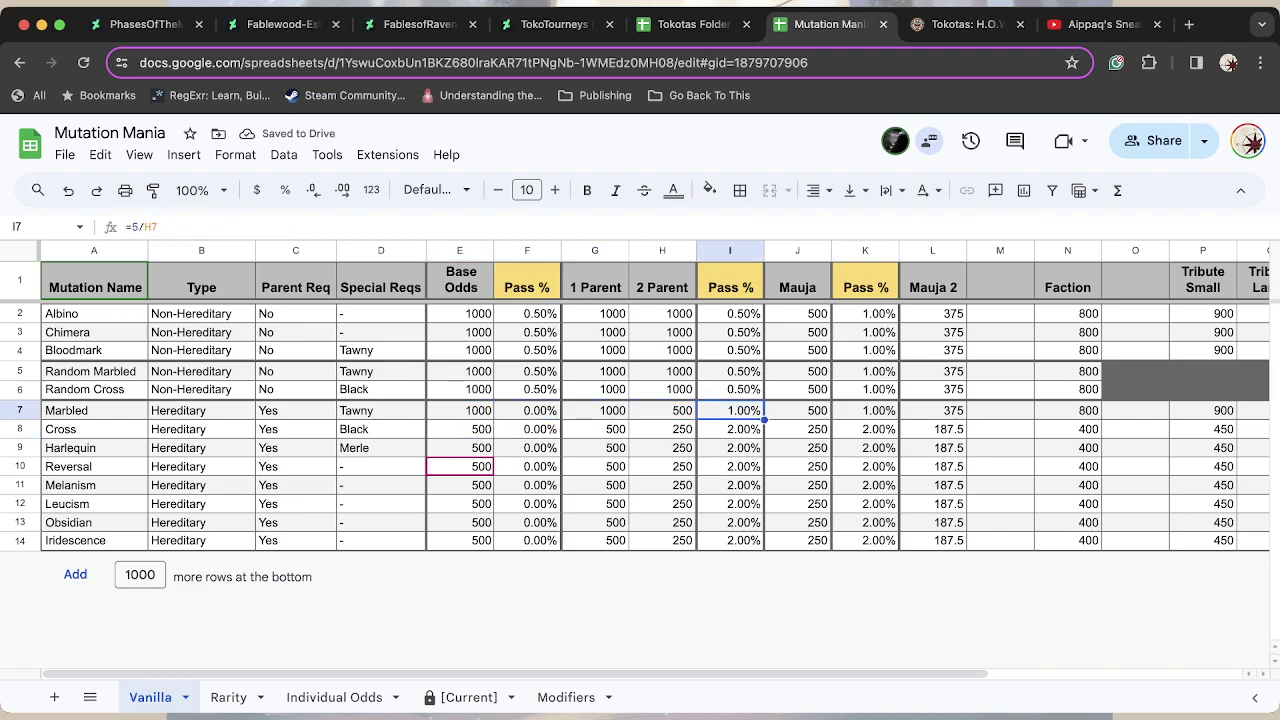
# Check the Marbled row's Max pass percentage in U7 and go back to the Max w/o Tribute pass percentage in S7.
pyautogui.press('Right')
pyautogui.press('Right')
pyautogui.press('Right')
pyautogui.press('Right')
pyautogui.press('Right')
pyautogui.press('Right')
pyautogui.press('Right')
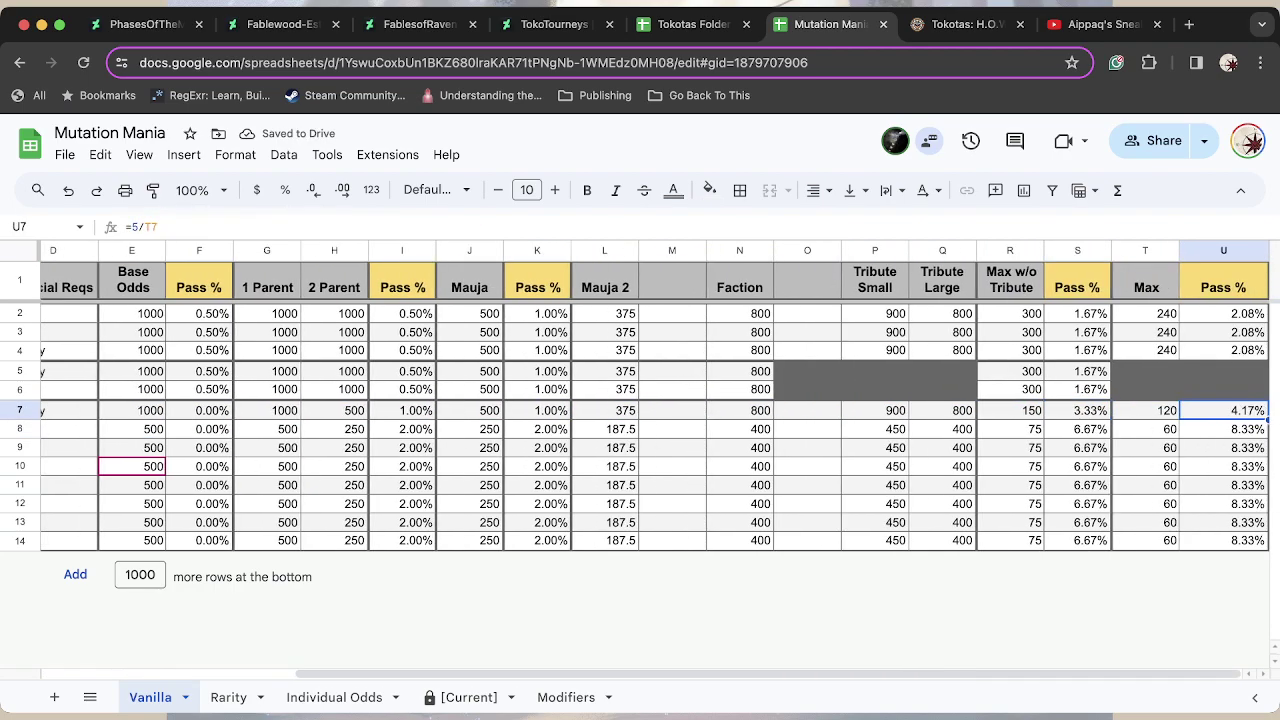
pyautogui.press('Left')
pyautogui.press('Left')
pyautogui.press('Left')
pyautogui.press('Right')
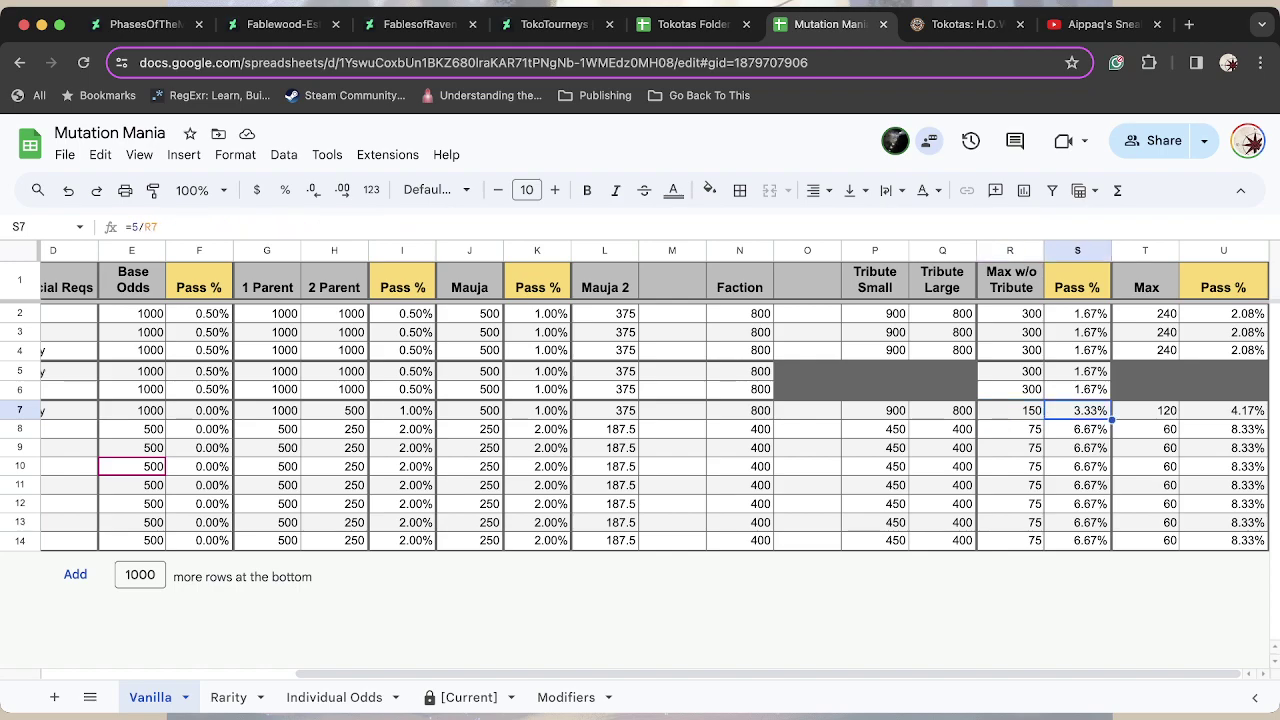
# Return along the Marbled row to E7 and set its base odds to 500.
pyautogui.press('Left')
pyautogui.press('Left')
pyautogui.press('Left')
pyautogui.press('Left')
pyautogui.press('Left')
pyautogui.press('Left')
pyautogui.press('Left')
pyautogui.press('Left')
pyautogui.press('Left')
pyautogui.press('Left')
pyautogui.press('Left')
pyautogui.press('Left')
pyautogui.press('Left')
pyautogui.press('Left')
pyautogui.press('Left')
pyautogui.press('Left')
pyautogui.press('Left')
pyautogui.press('Left')
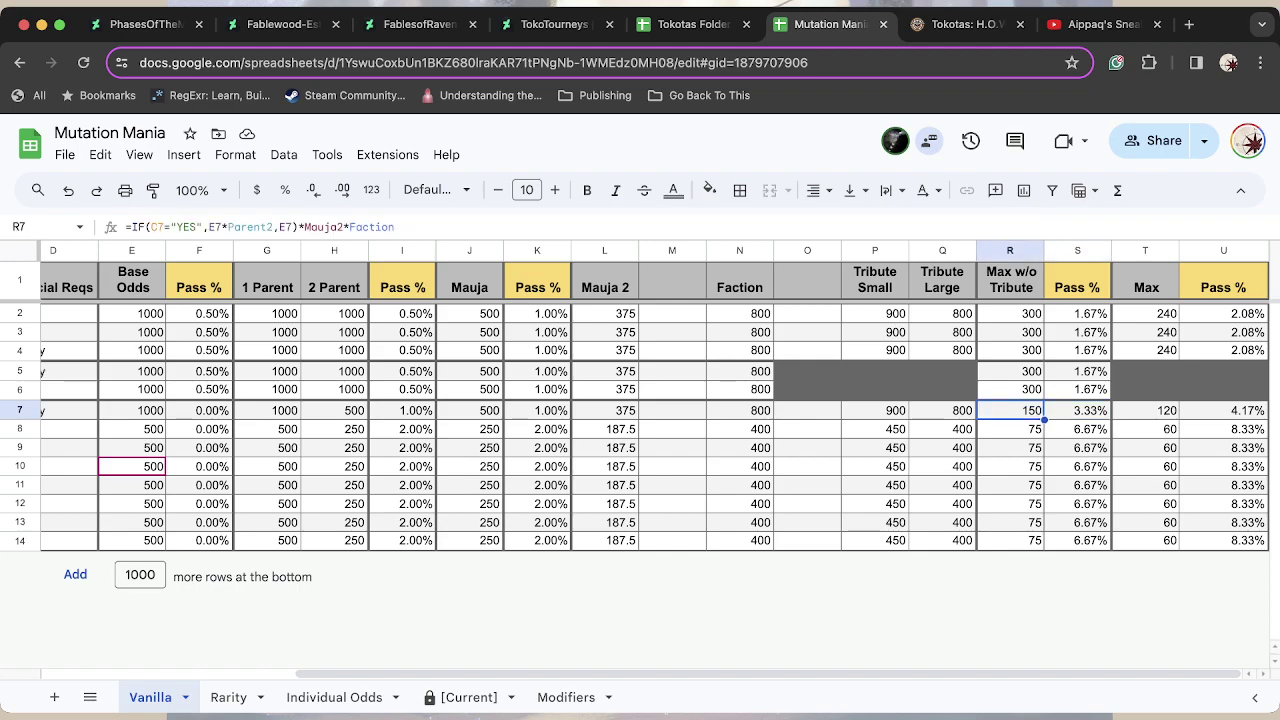
pyautogui.press('Right')
pyautogui.press('Right')
pyautogui.press('Right')
pyautogui.press('Right')
pyautogui.press('Right')
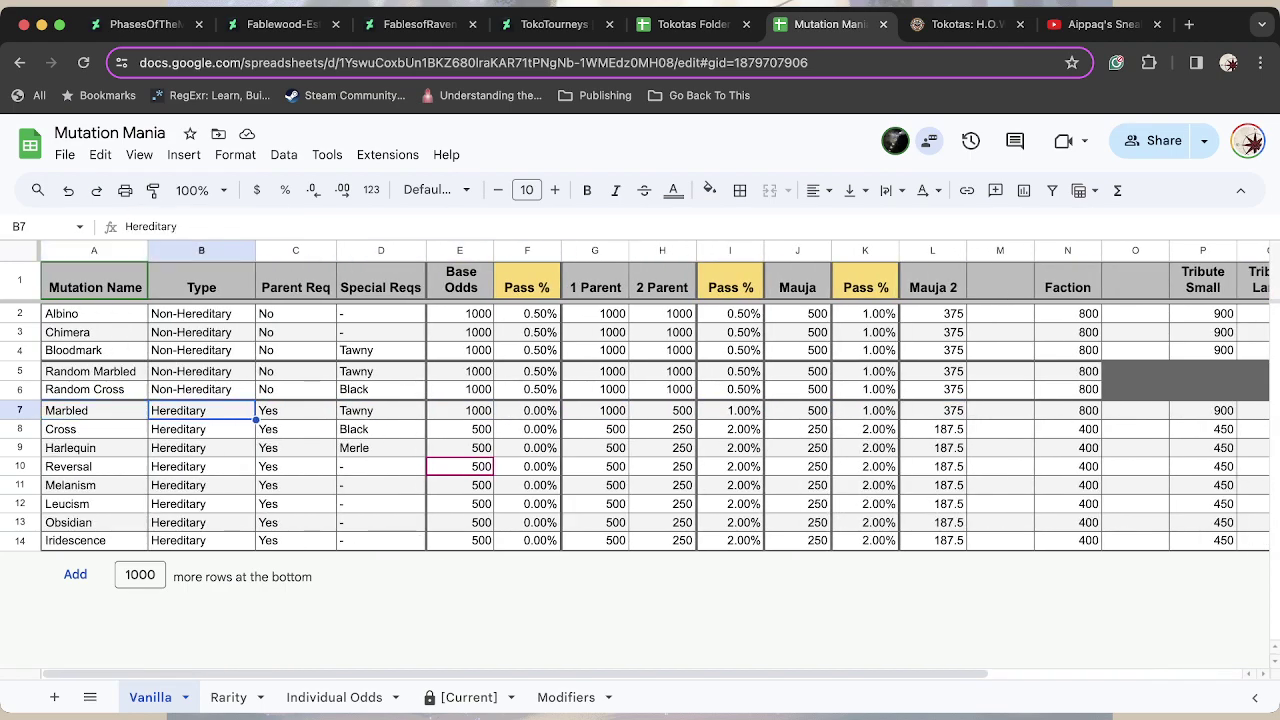
pyautogui.press('Left')
pyautogui.write('500')
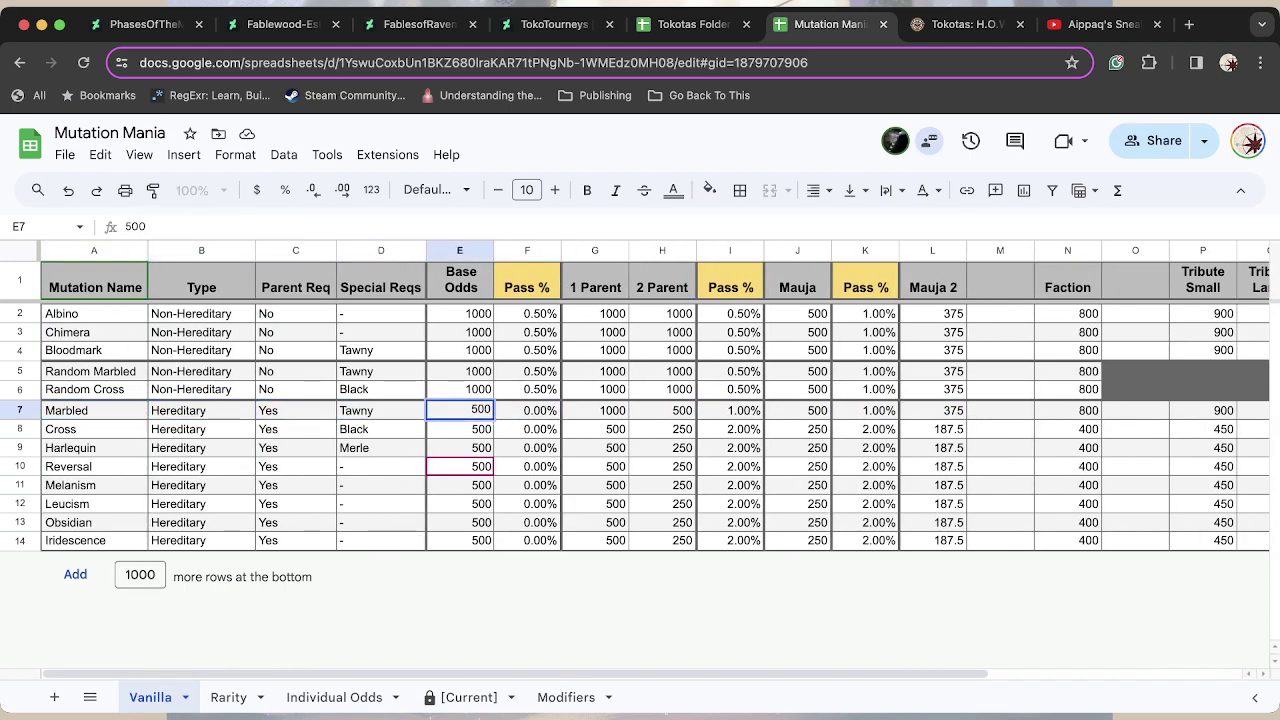
pyautogui.press('Return')
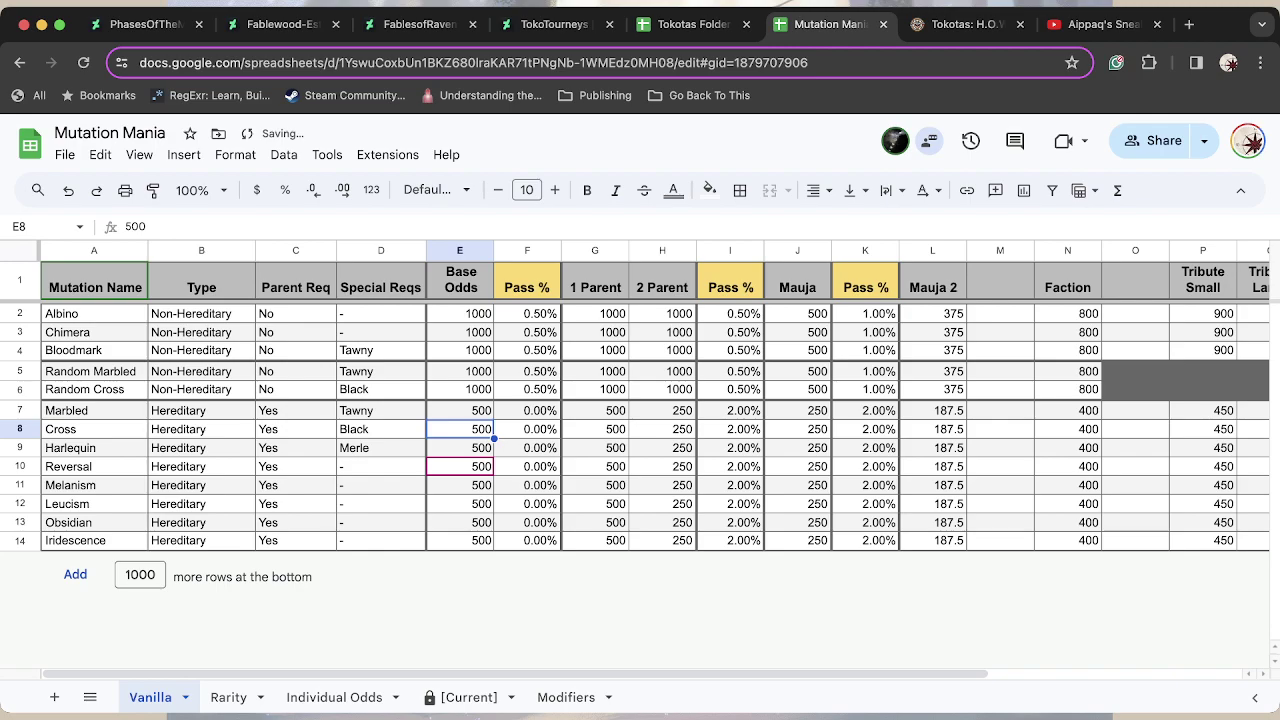
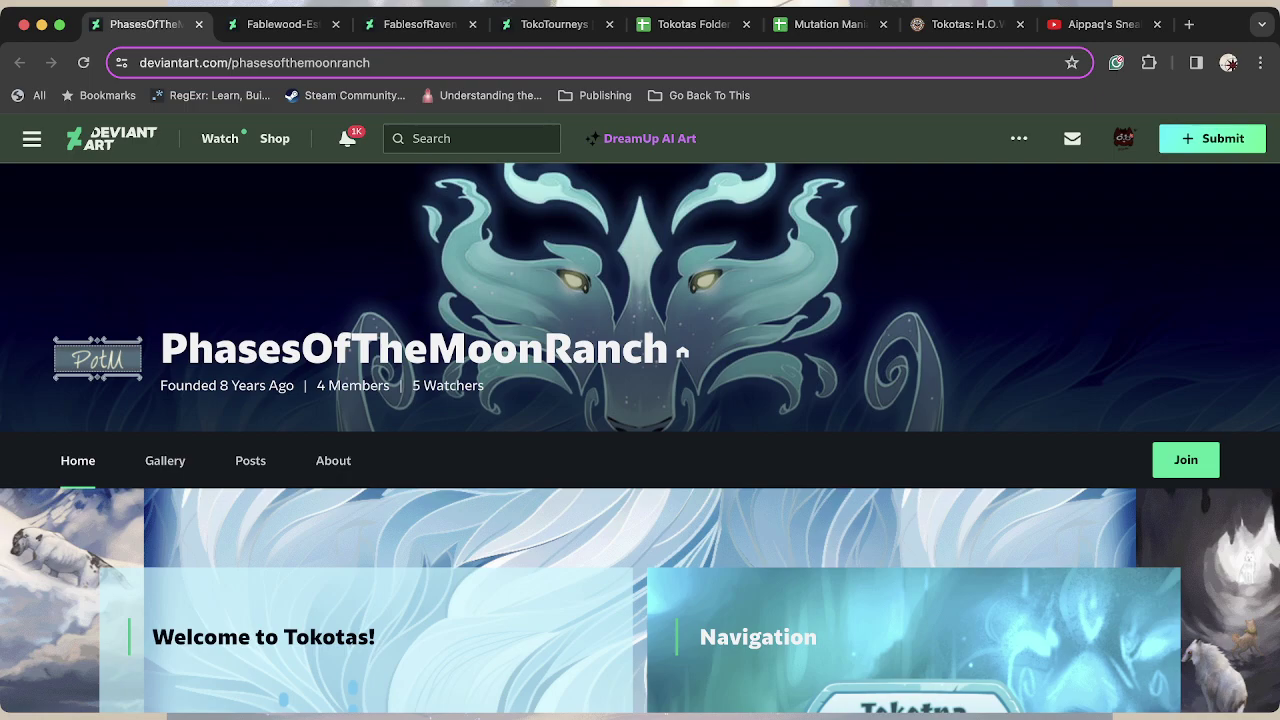
# Look over the Welcome to Tokotas and Navigation sections on the PhasesOfTheMoonRanch DeviantArt group home page.
pyautogui.scroll(-5, 640, 440)
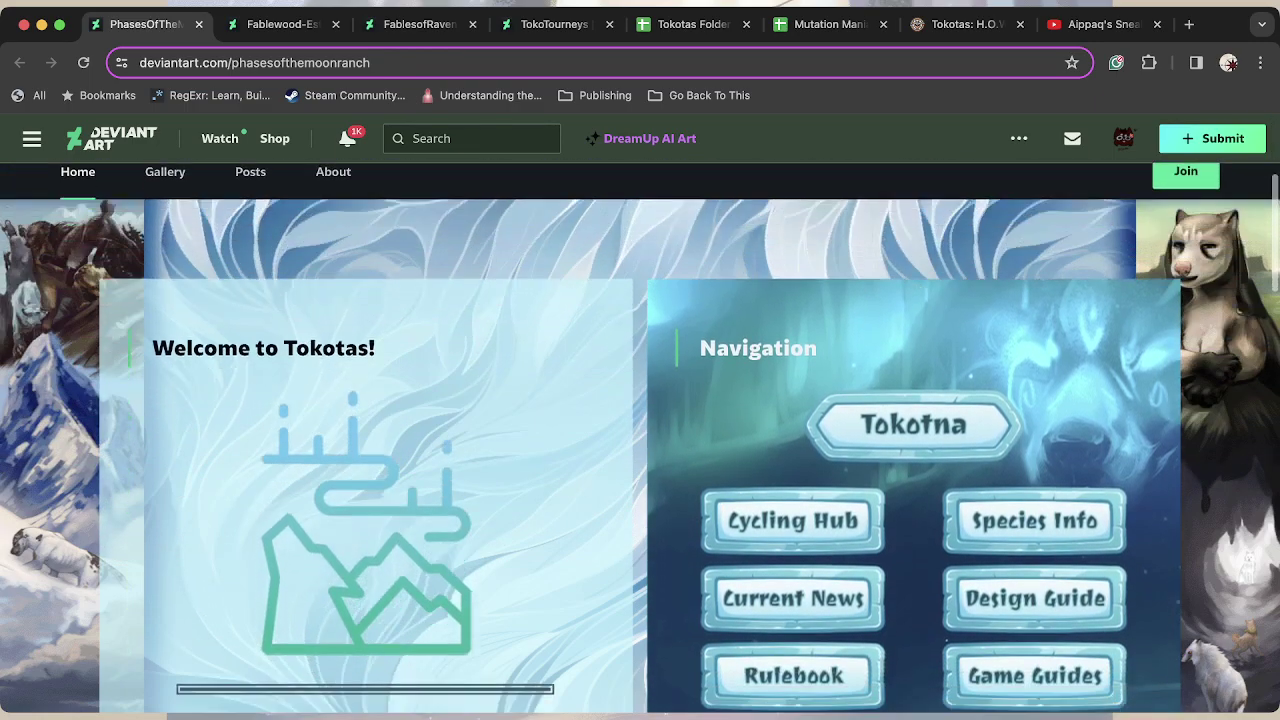
pyautogui.scroll(-2, 640, 440)
pyautogui.scroll(5, 640, 440)
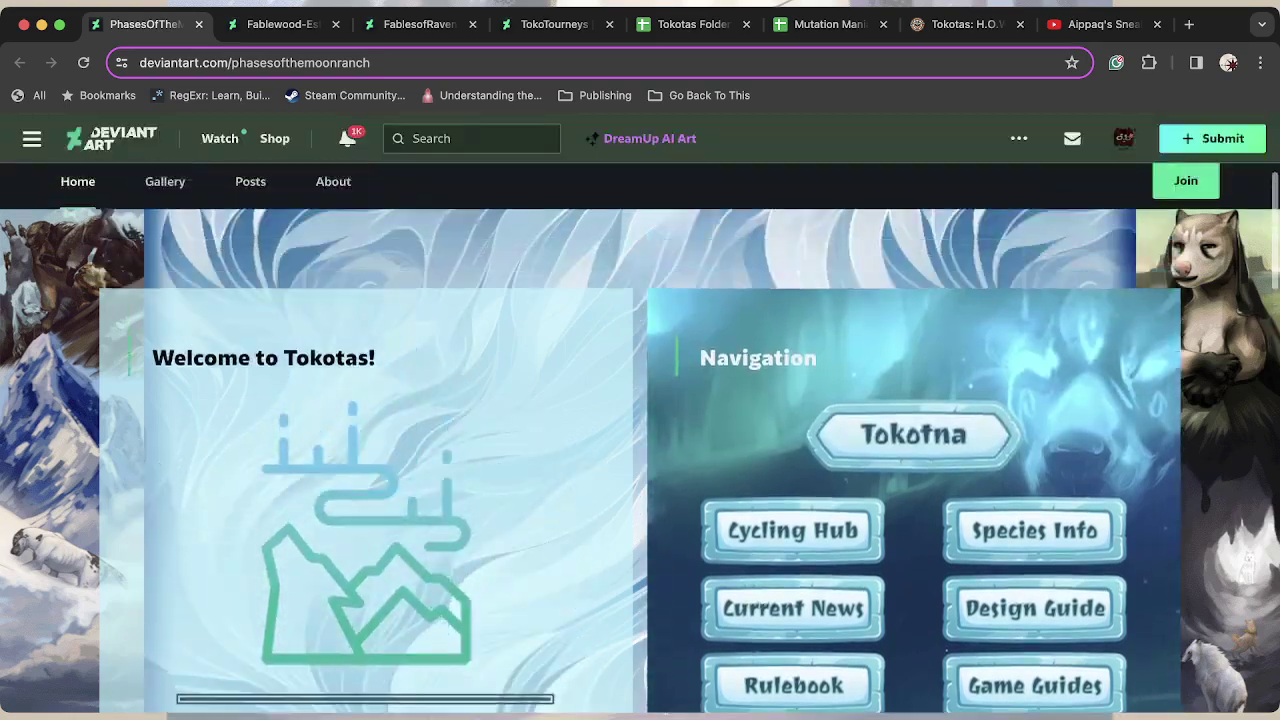
pyautogui.scroll(-5, 640, 440)
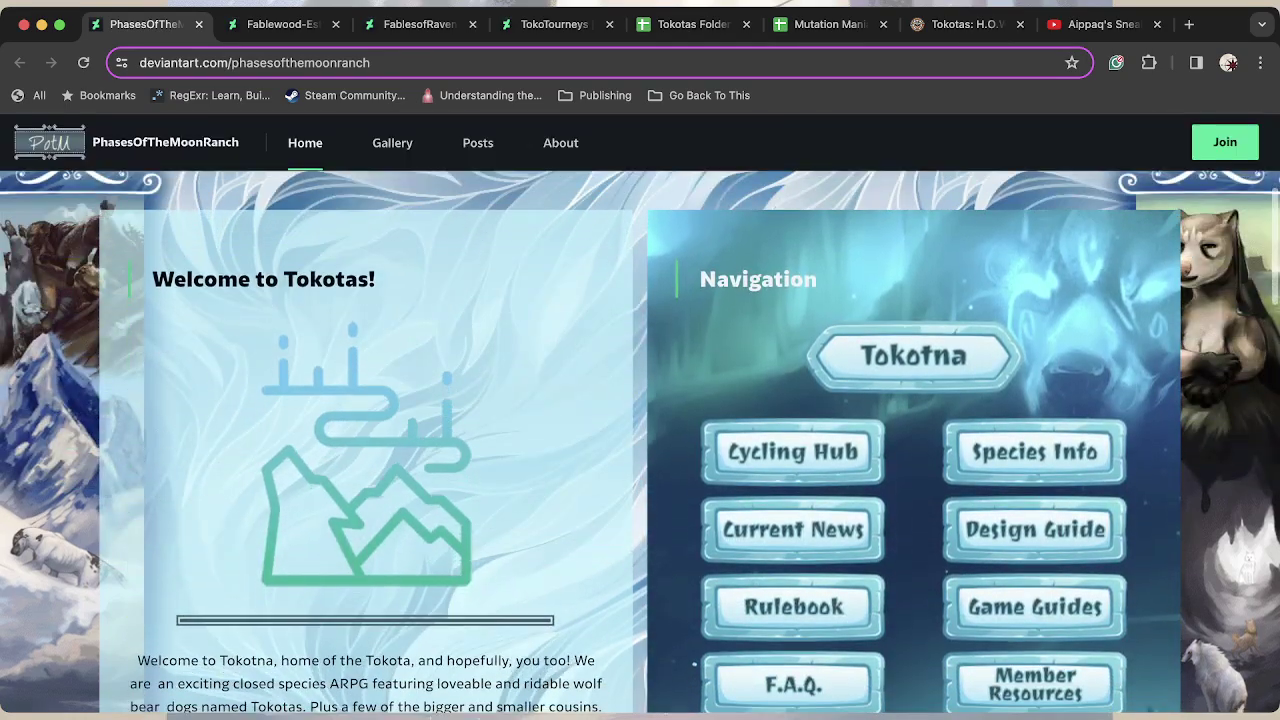
pyautogui.scroll(-6, 640, 440)
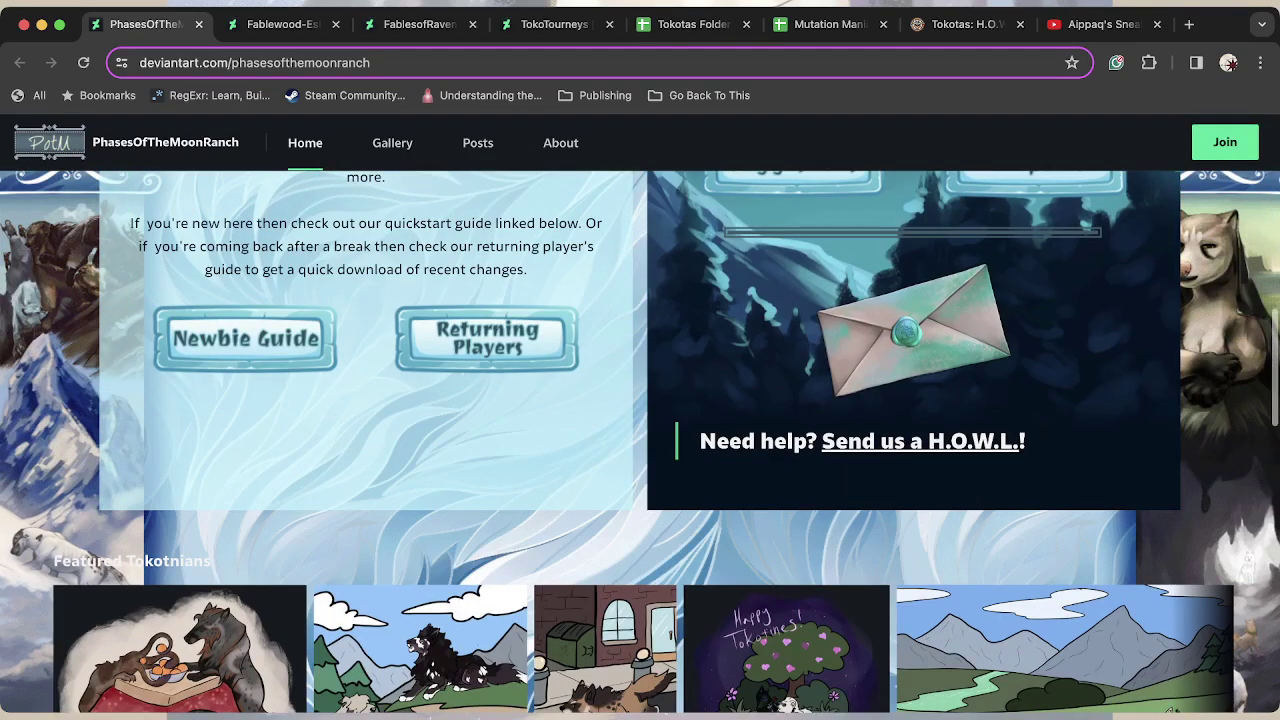
pyautogui.scroll(-3, 640, 440)
pyautogui.scroll(8, 640, 440)
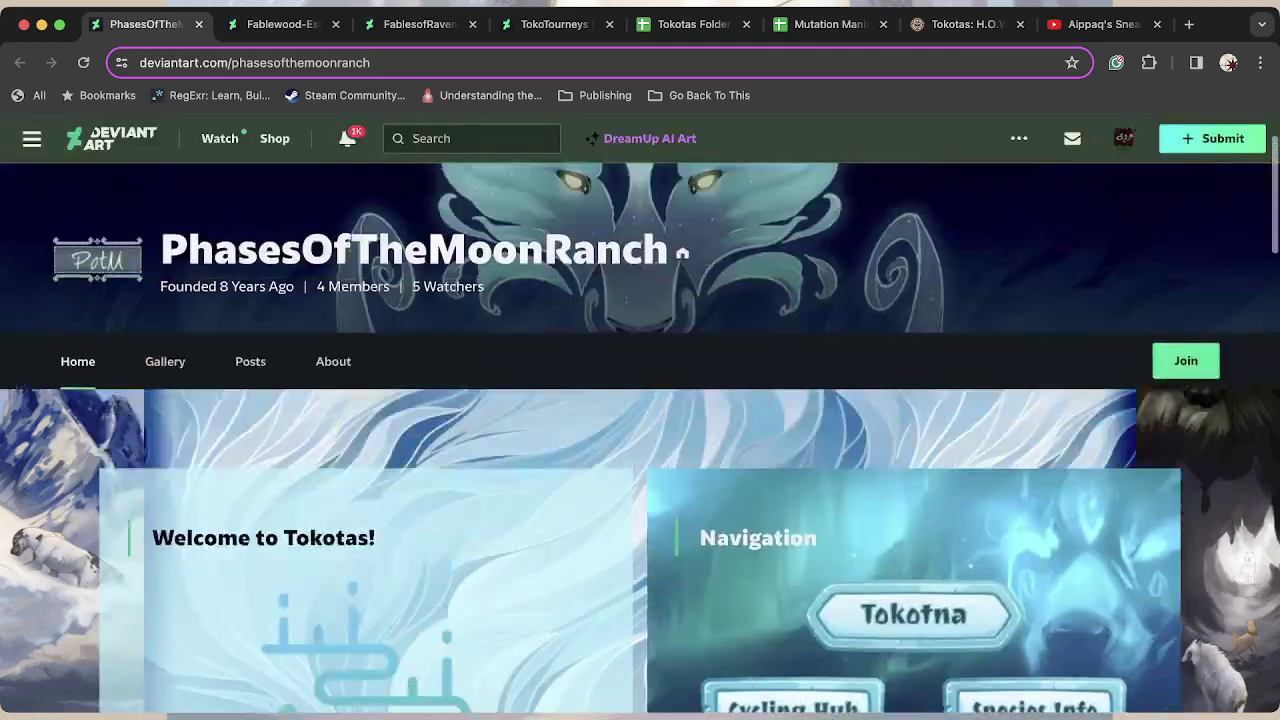
pyautogui.scroll(-3, 640, 440)
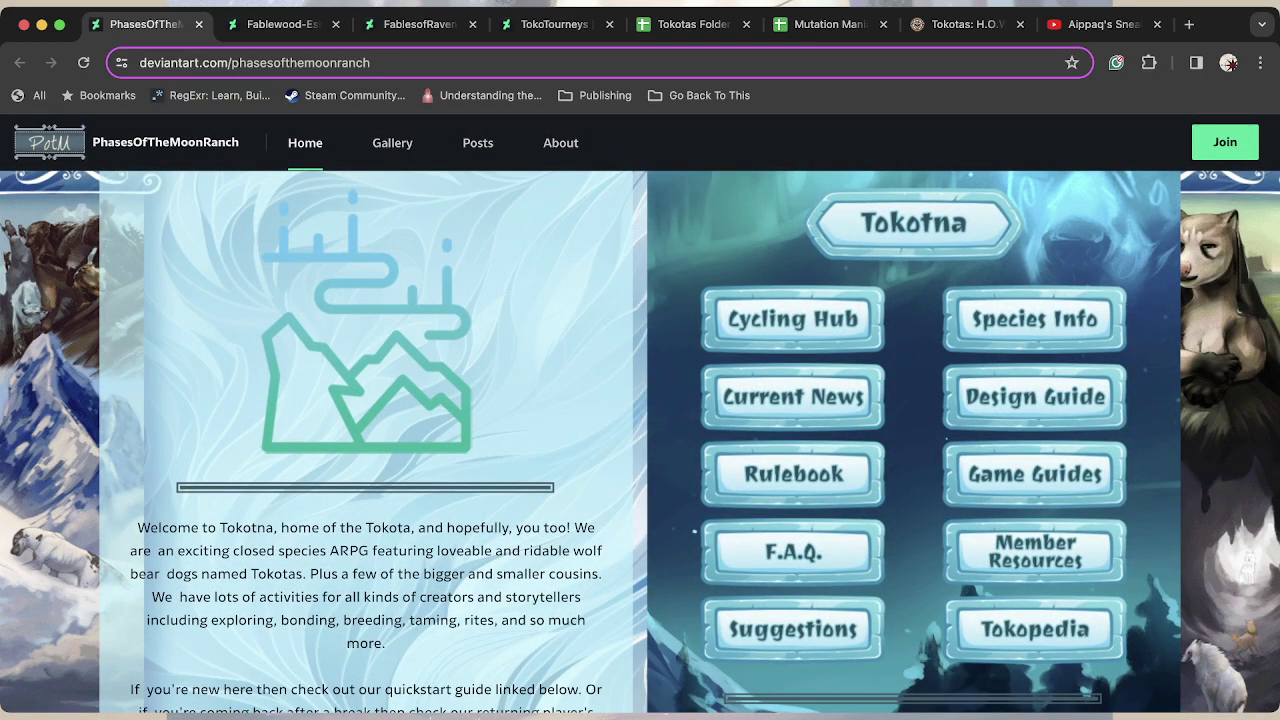
pyautogui.scroll(-2, 640, 440)
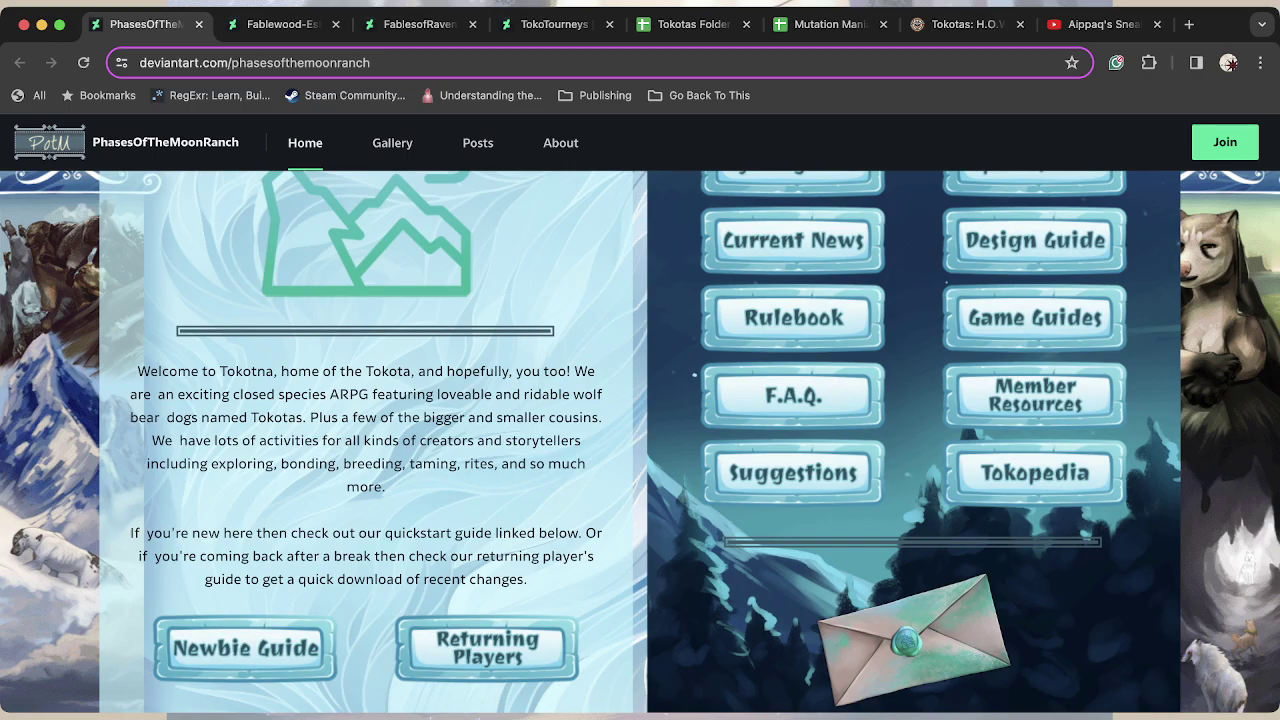
pyautogui.scroll(2, 656, 442)
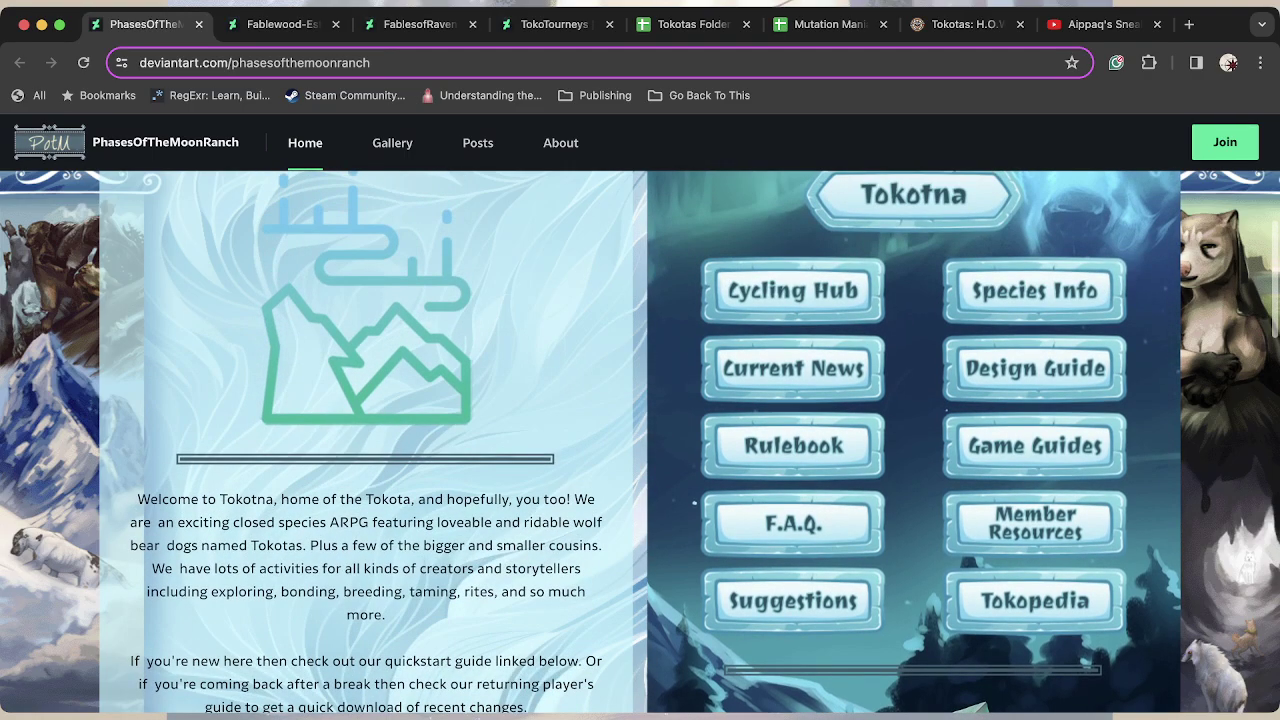
pyautogui.scroll(2, 640, 440)
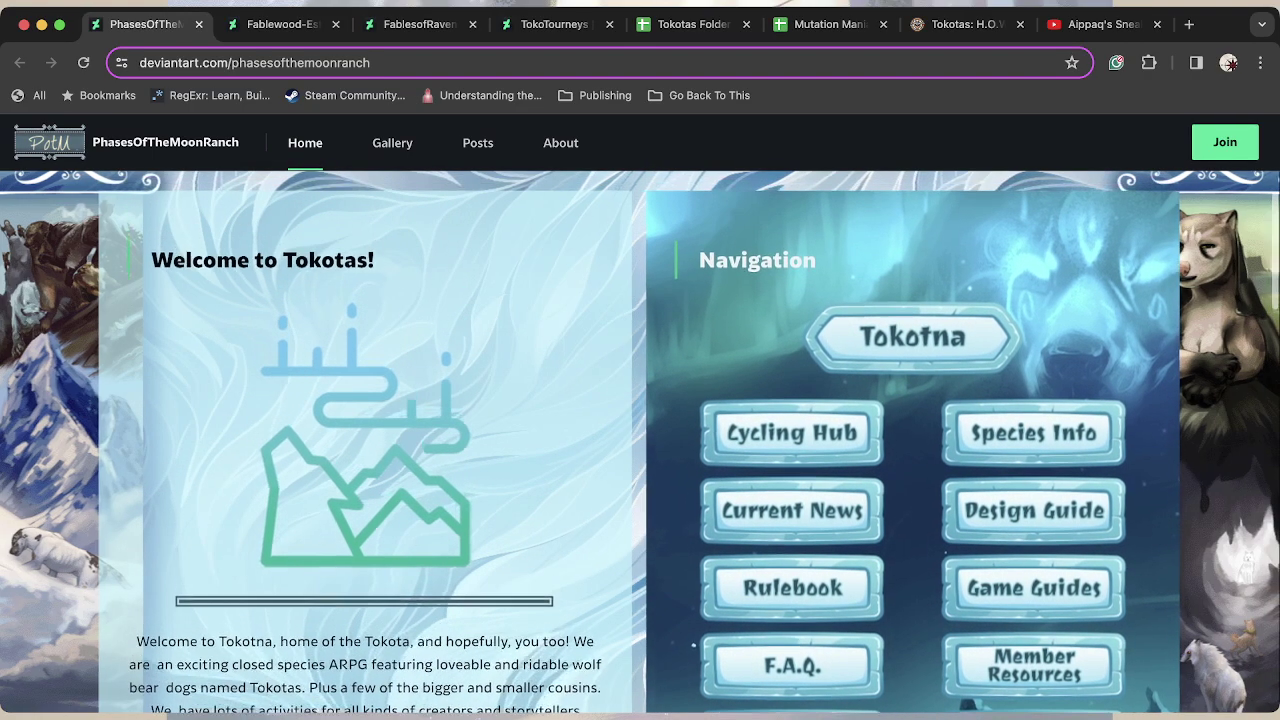
# Review the welcome text, newbie and returning player guides and H.O.W.L. help link, down to Featured Tokotnians.
pyautogui.scroll(-8, 640, 440)
pyautogui.scroll(8, 640, 440)
pyautogui.scroll(-3, 640, 440)
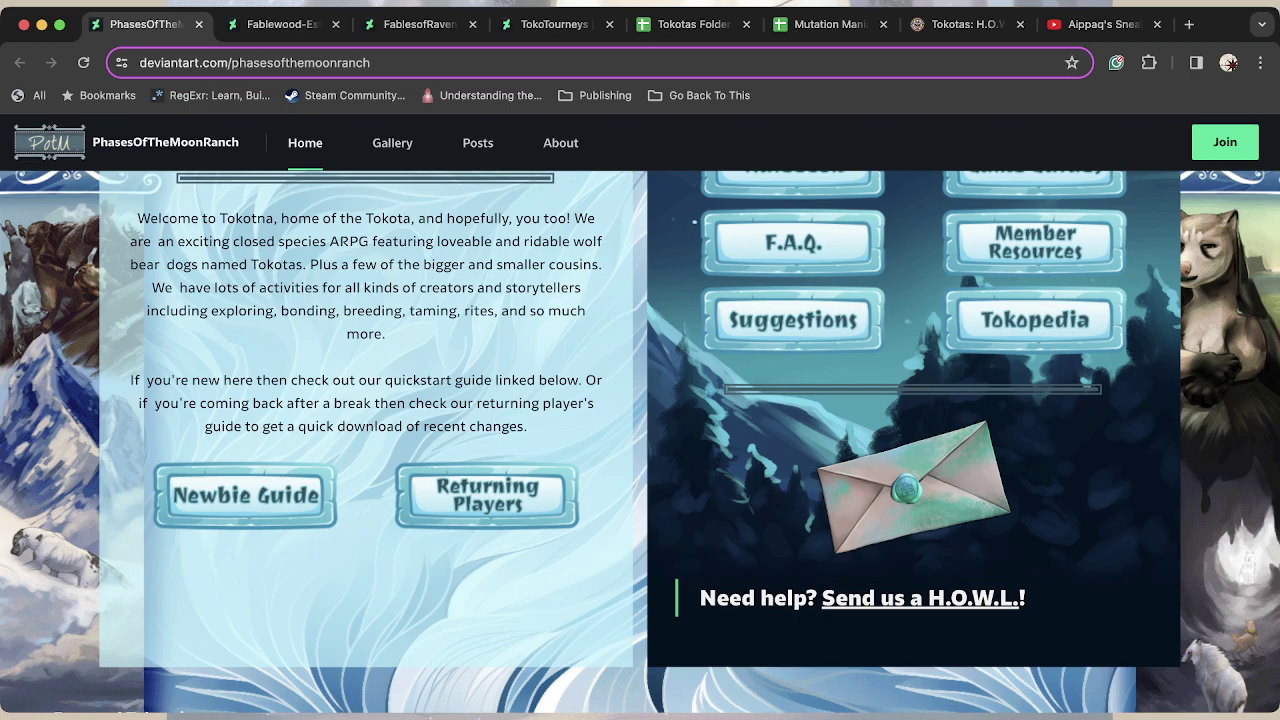
pyautogui.scroll(-2, 640, 440)
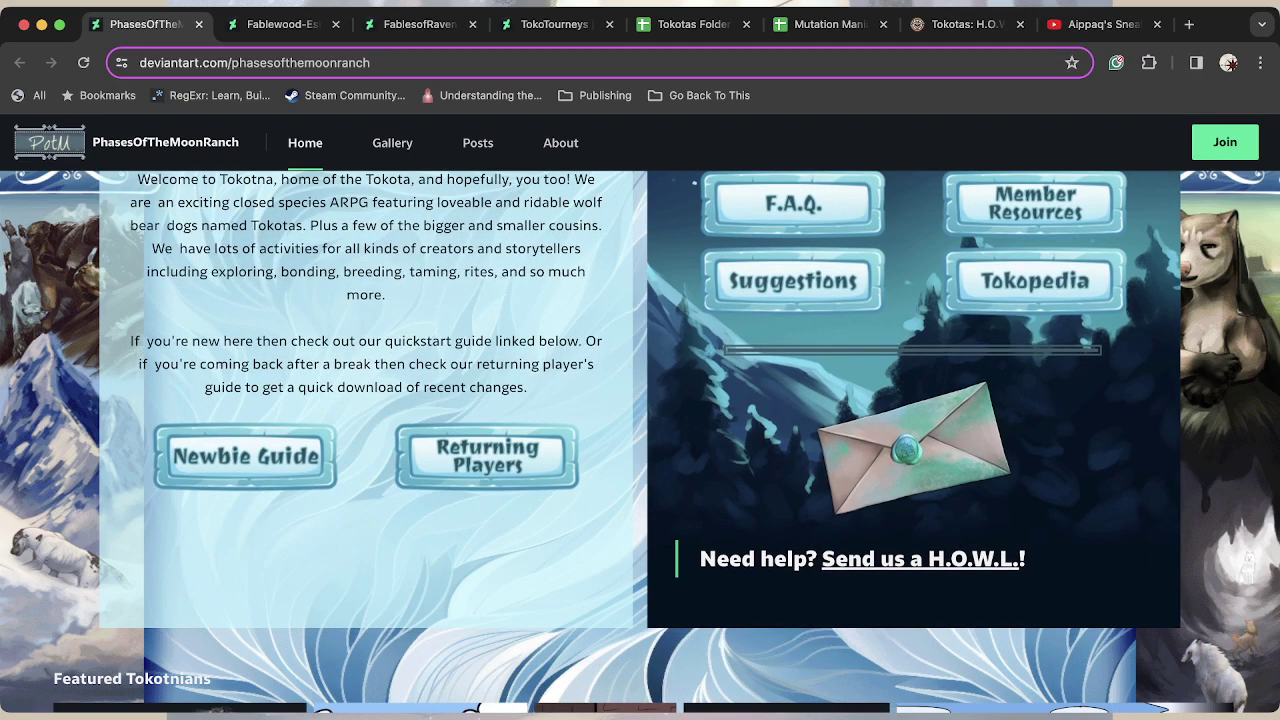
pyautogui.scroll(3, 640, 440)
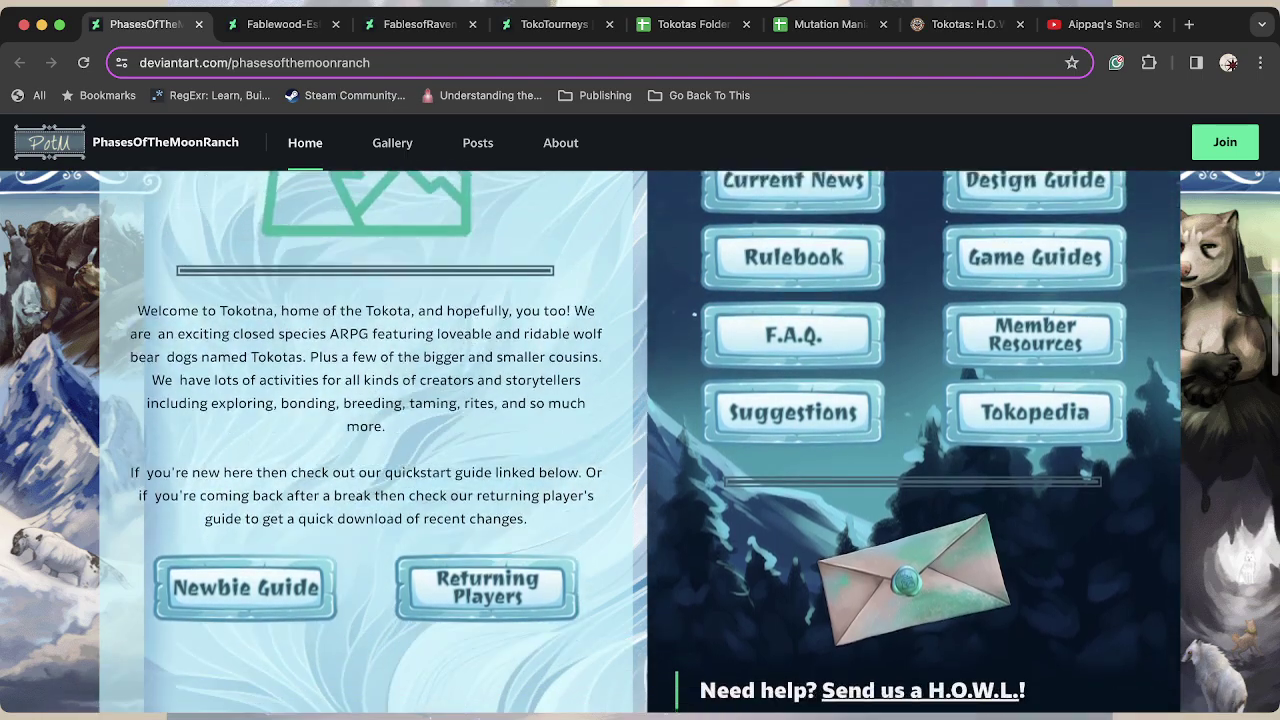
pyautogui.scroll(-4, 640, 440)
pyautogui.scroll(-6, 640, 440)
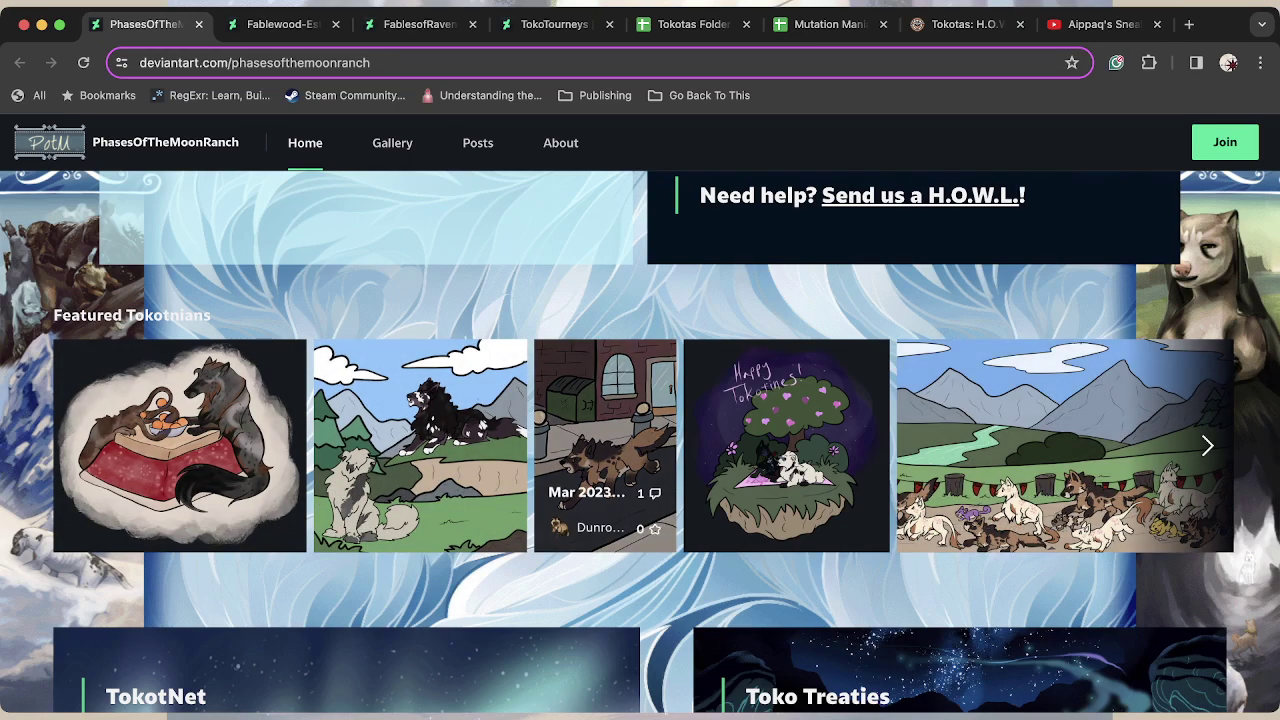
# Examine the TokotNet, Toko Treaties, Official Groups and Official Accounts sections, and return to the top of the group page.
pyautogui.scroll(-9, 605, 445)
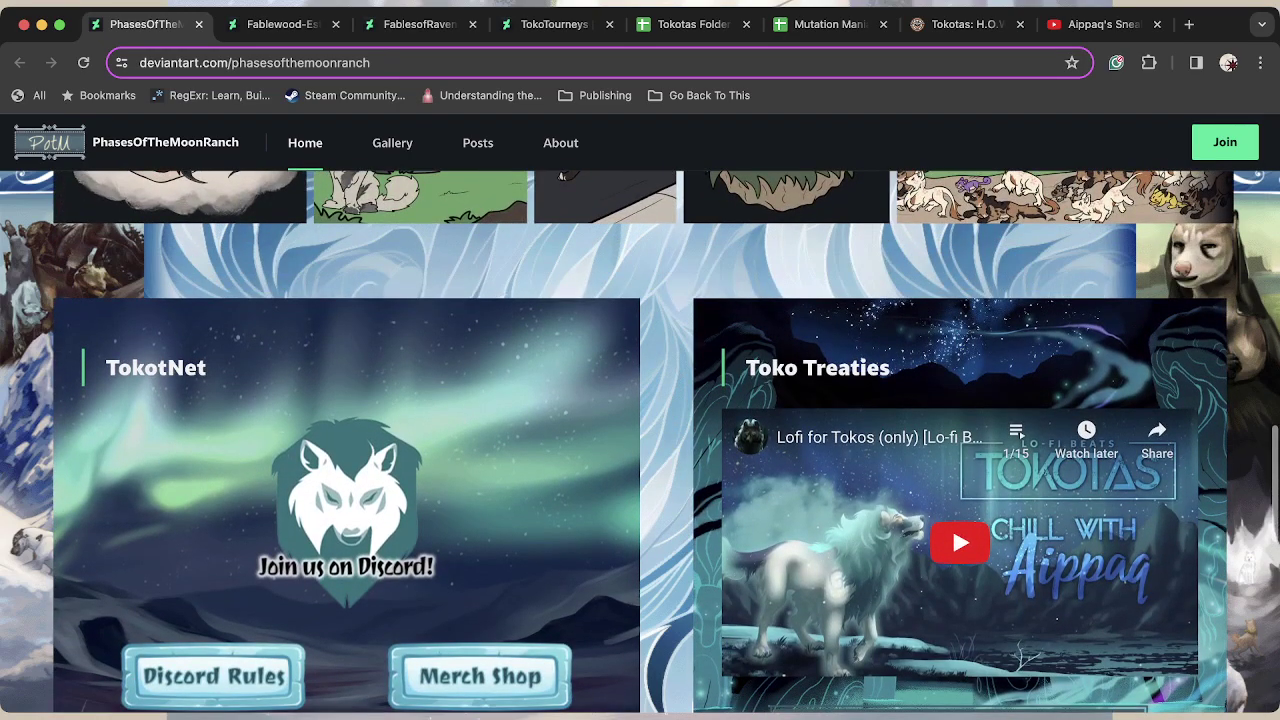
pyautogui.scroll(-1, 666, 442)
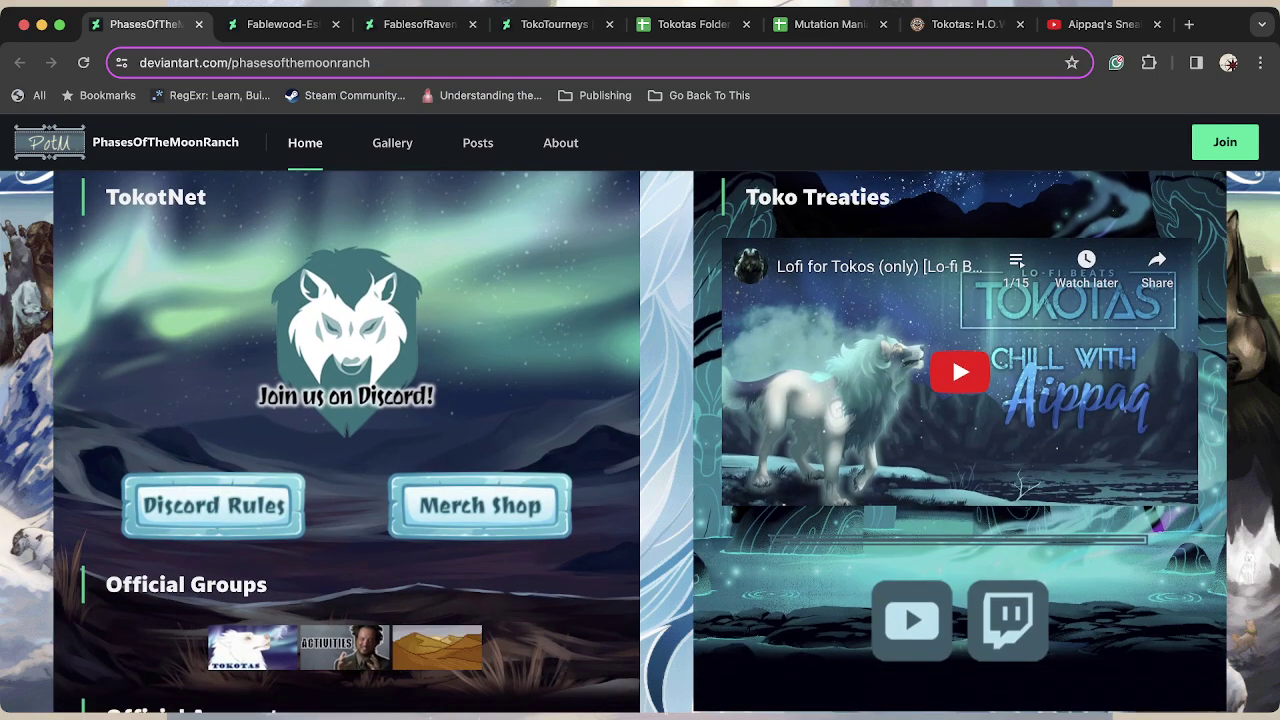
pyautogui.scroll(-1, 666, 442)
pyautogui.scroll(-3, 666, 442)
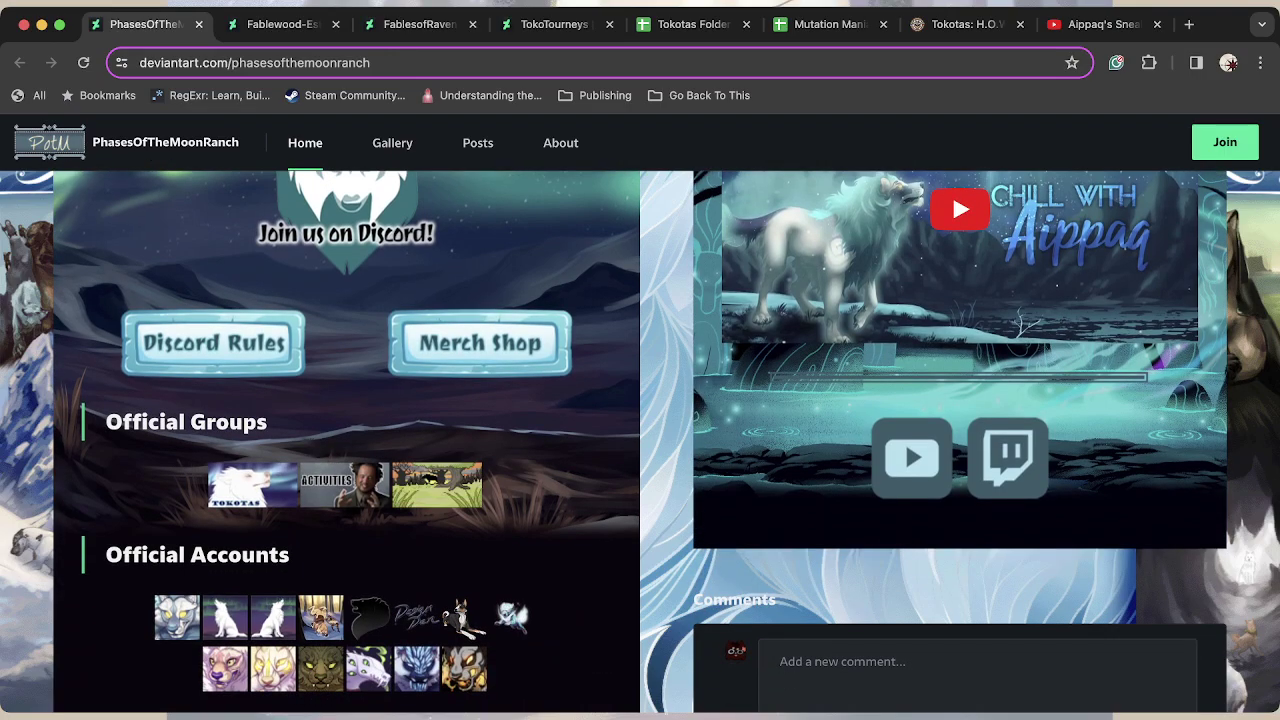
pyautogui.scroll(1, 666, 442)
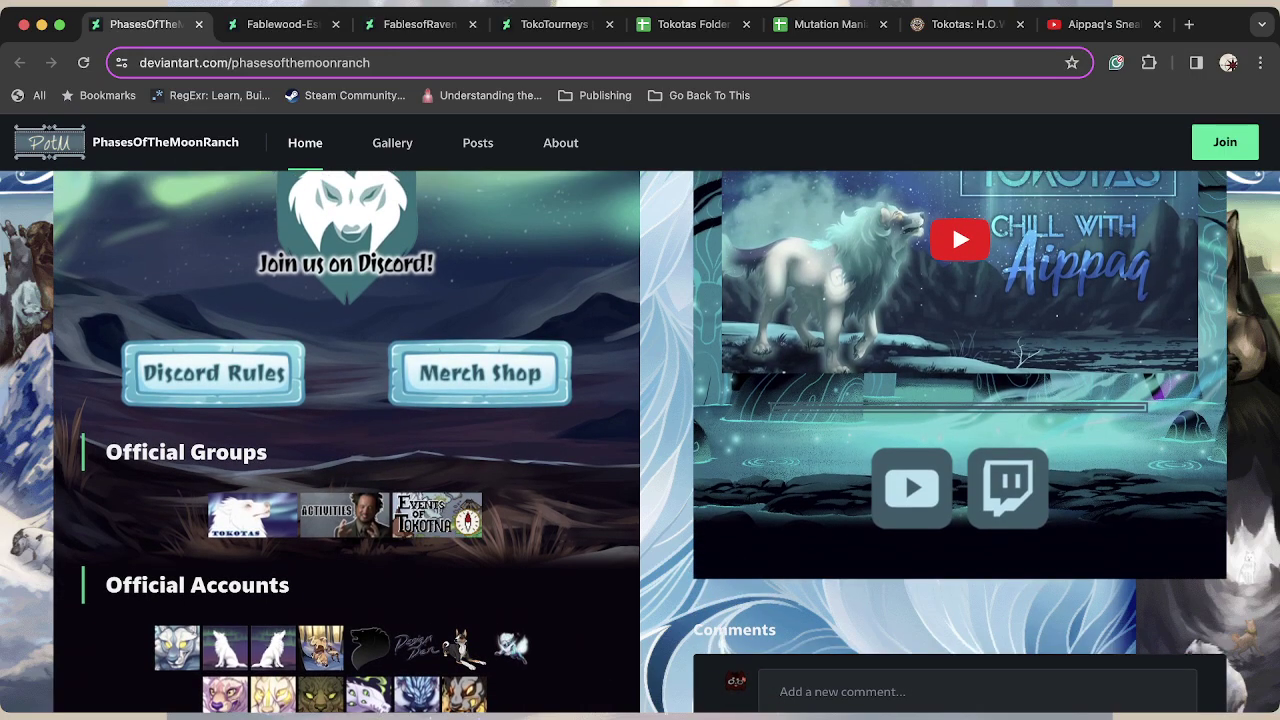
pyautogui.scroll(3, 666, 442)
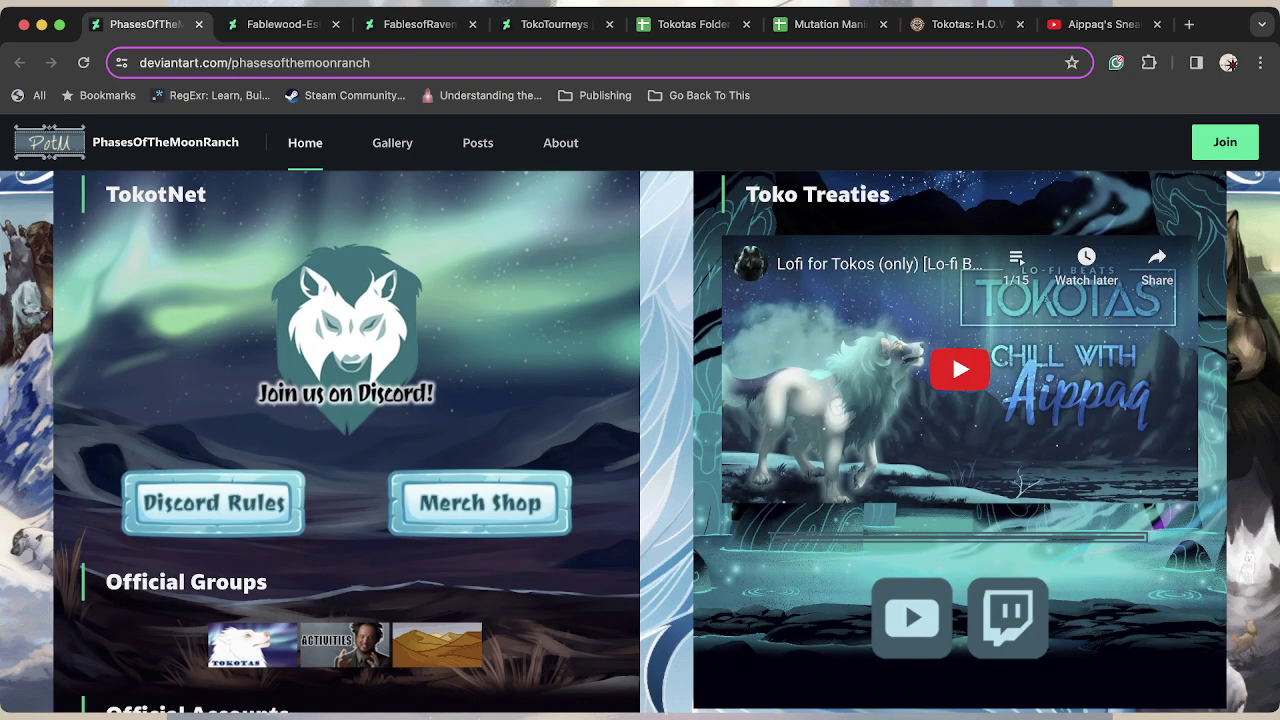
pyautogui.scroll(2, 666, 442)
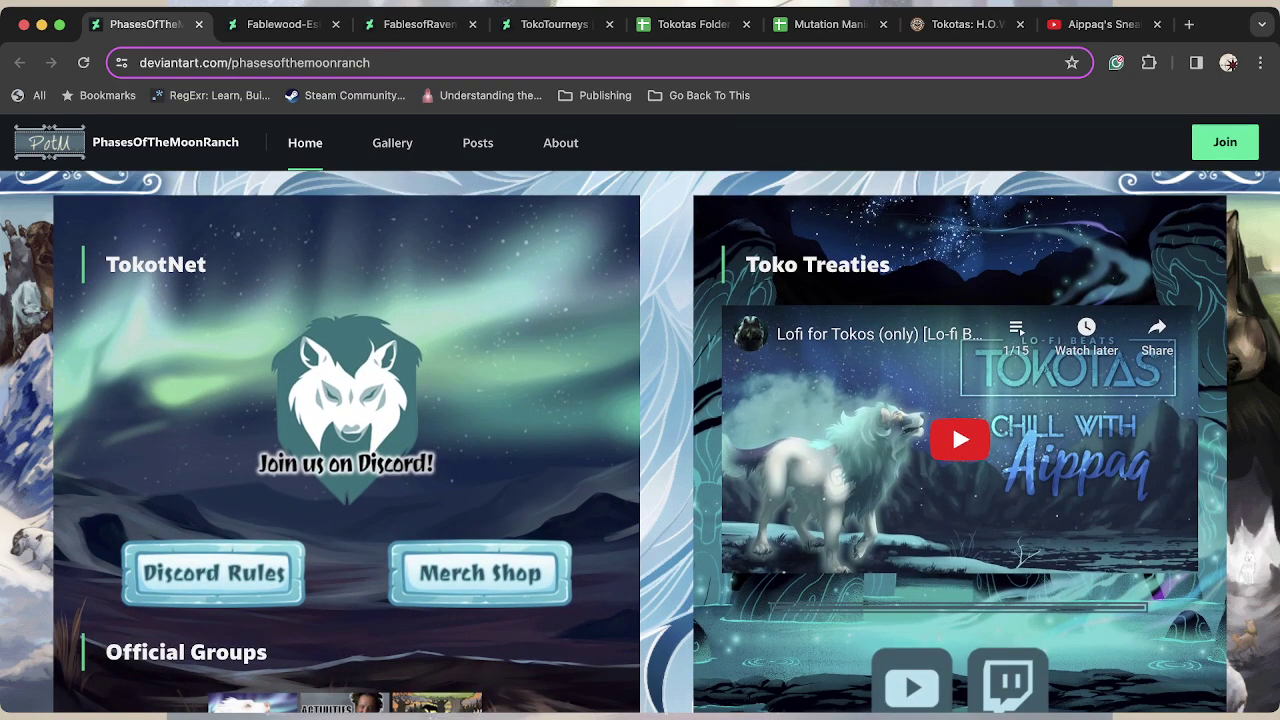
pyautogui.scroll(-2, 666, 442)
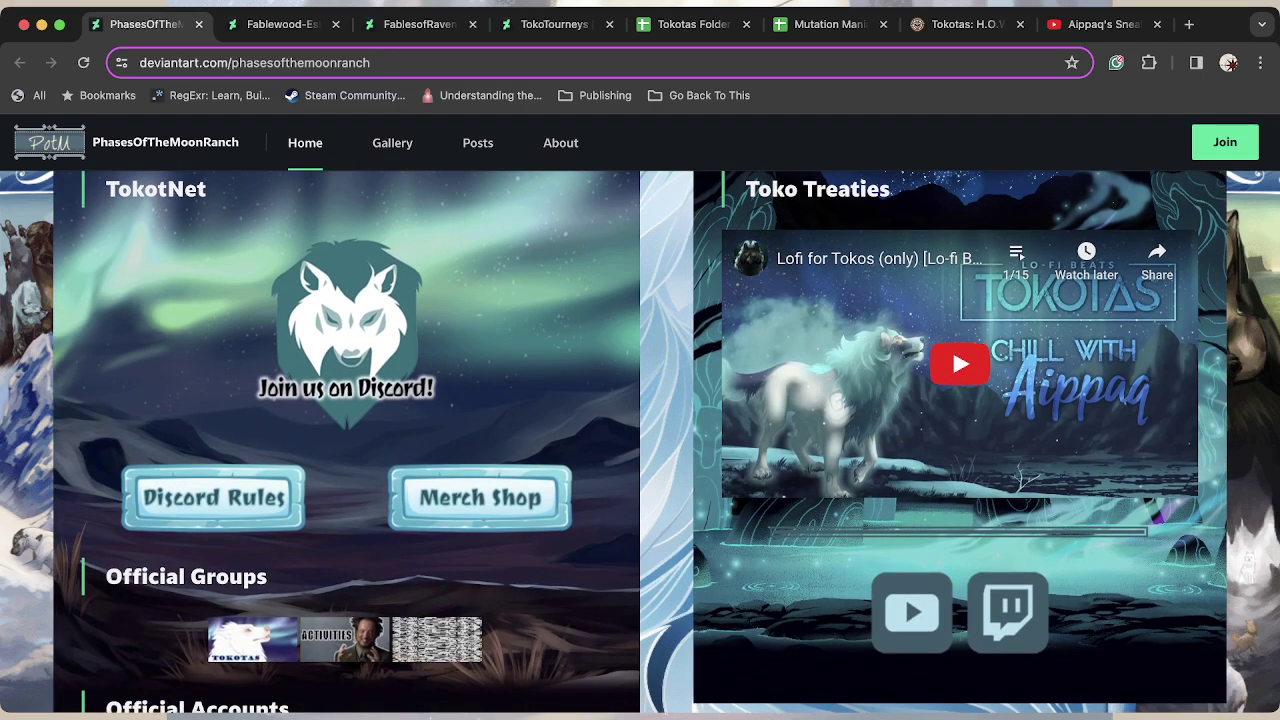
pyautogui.scroll(6, 640, 440)
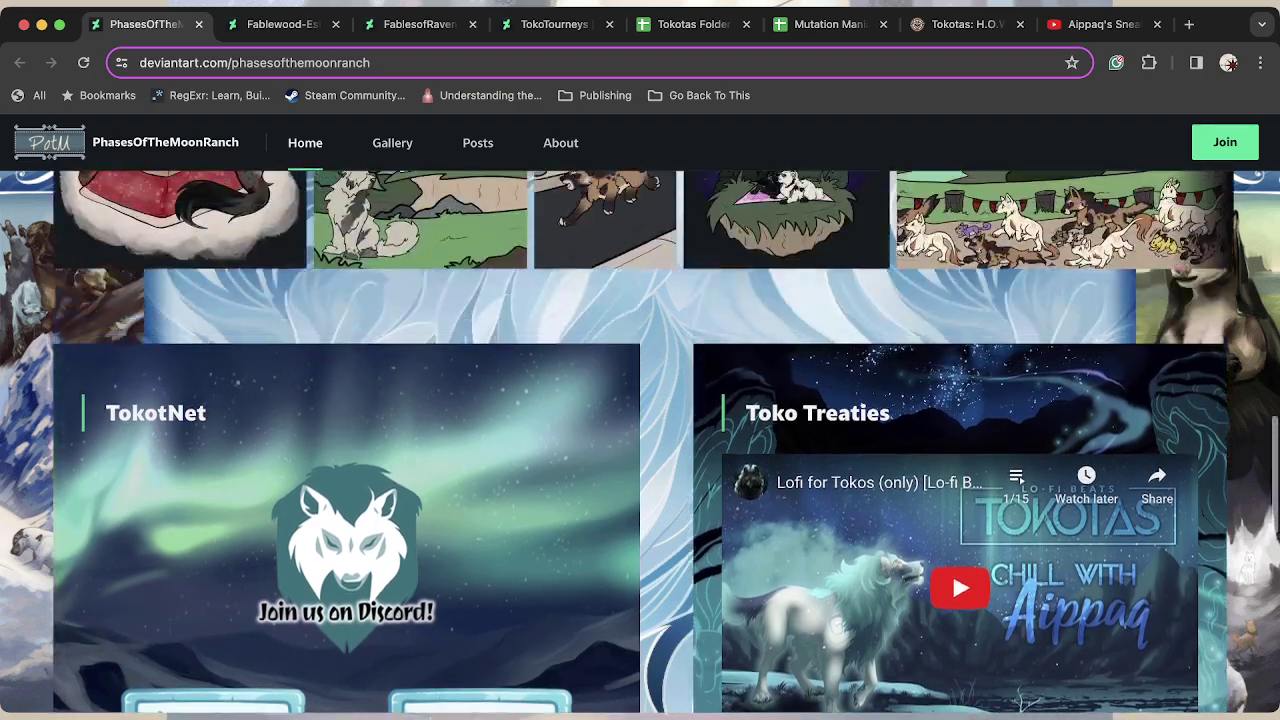
pyautogui.scroll(10, 640, 440)
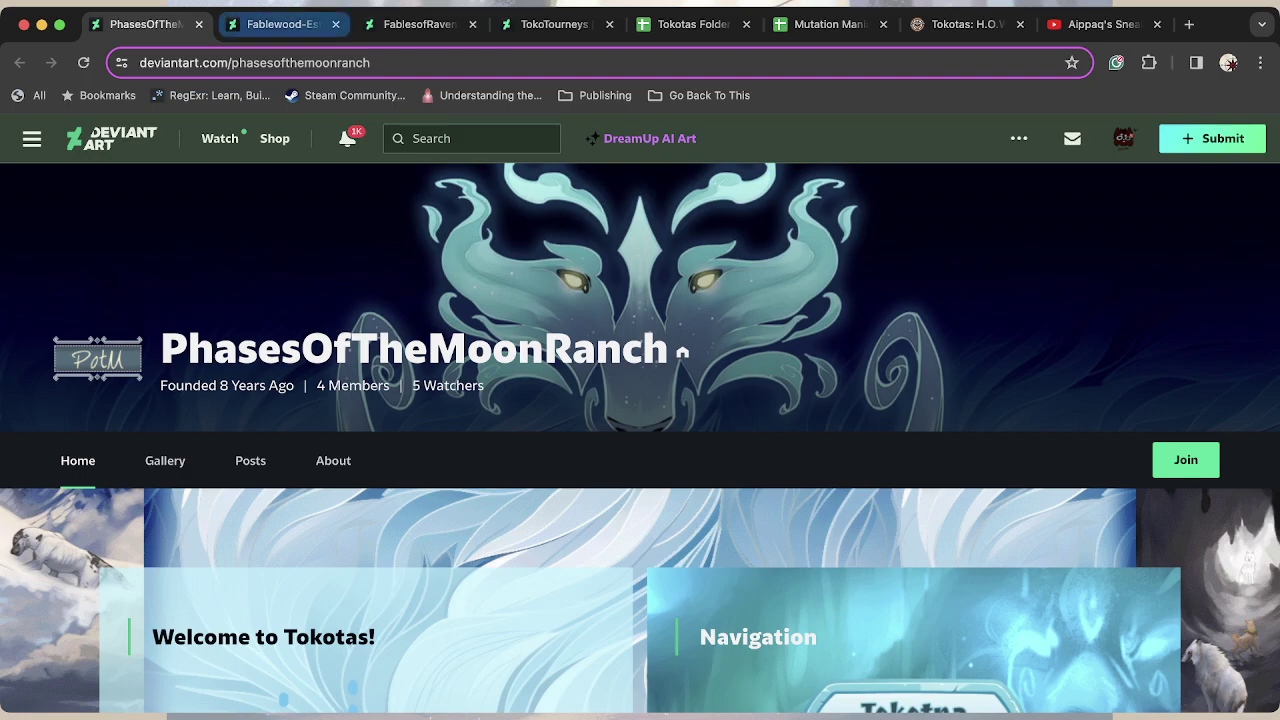
# Switch to the Fablewood-Estates group page, skim it down to the Comments section and return to its header.
pyautogui.click(282, 24)
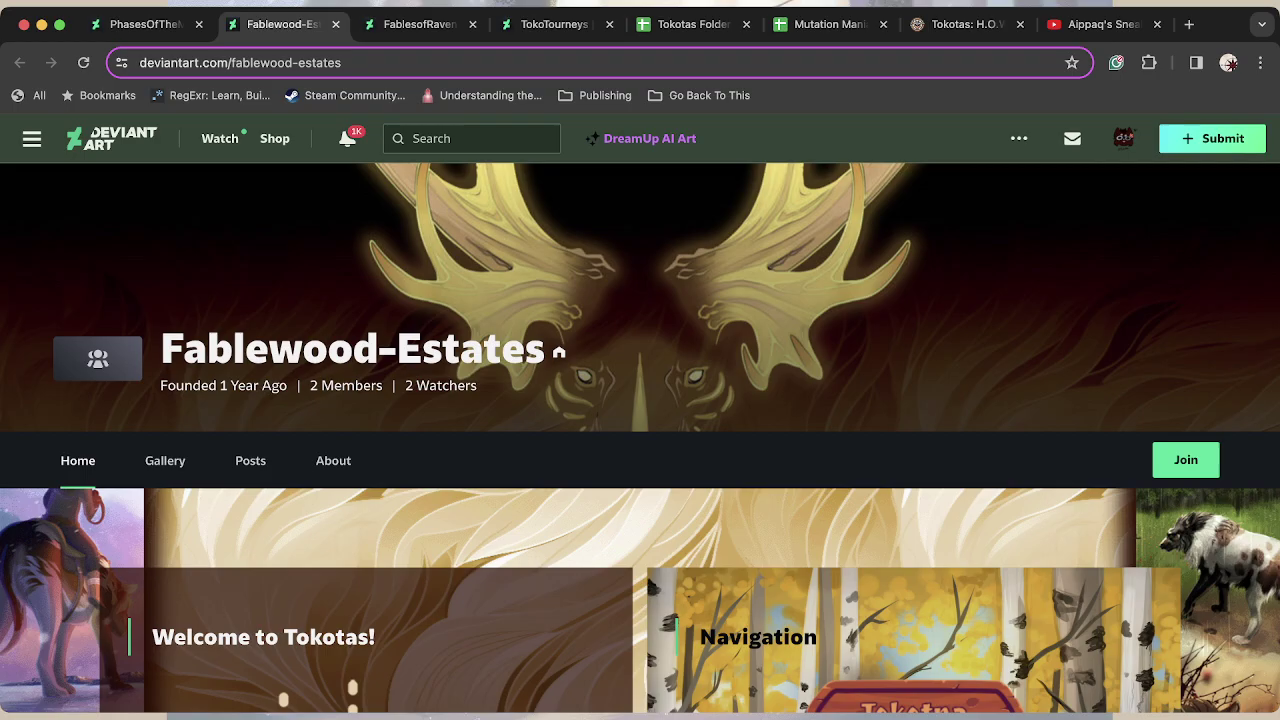
pyautogui.scroll(-10, 640, 440)
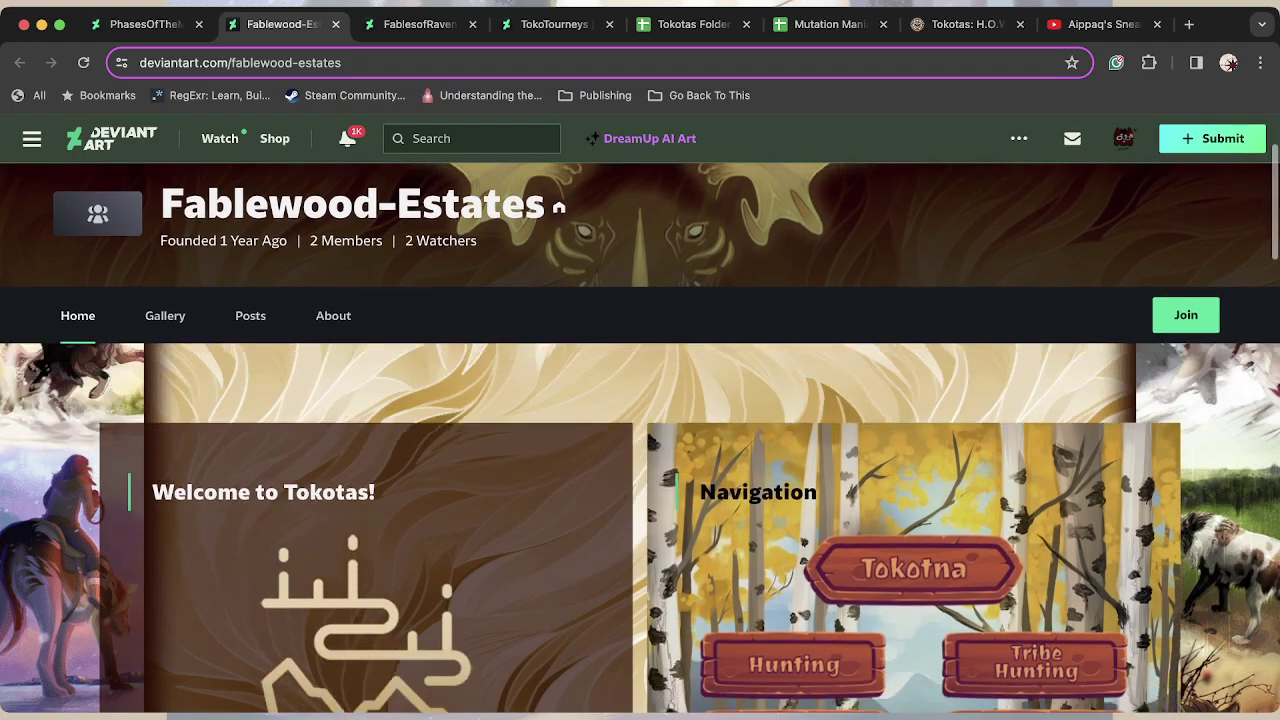
pyautogui.scroll(-15, 640, 440)
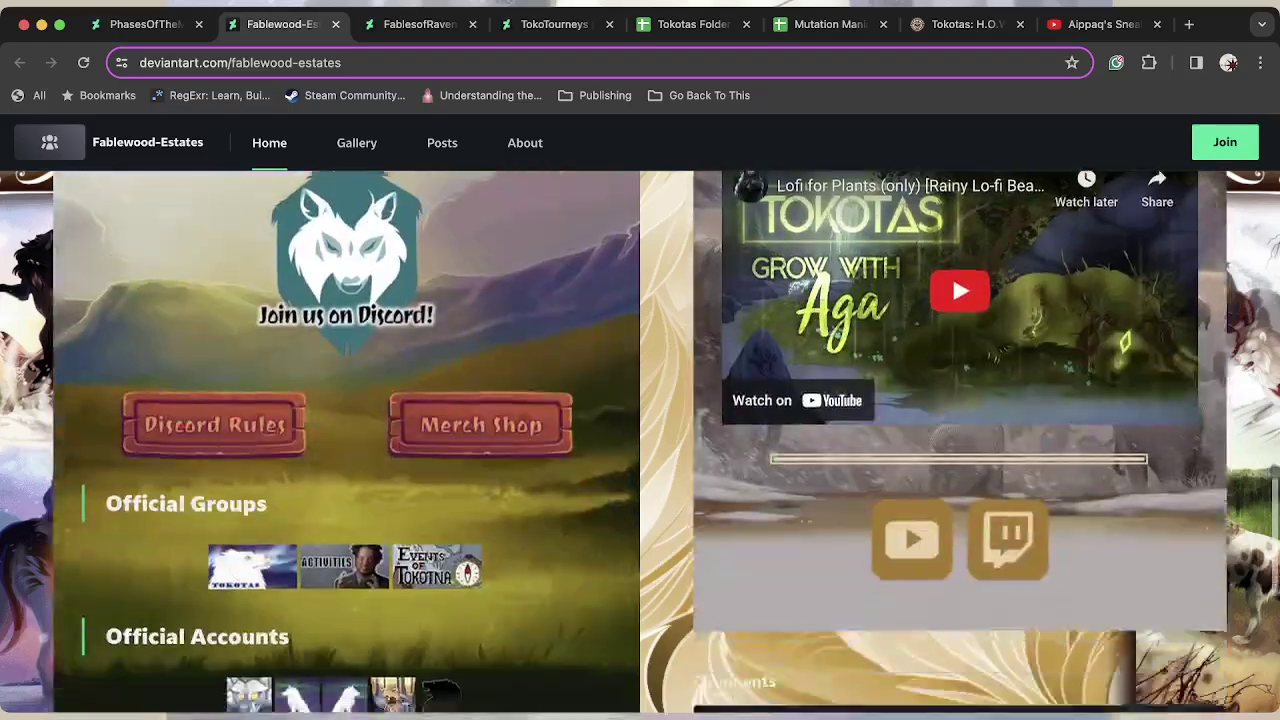
pyautogui.scroll(-5, 640, 440)
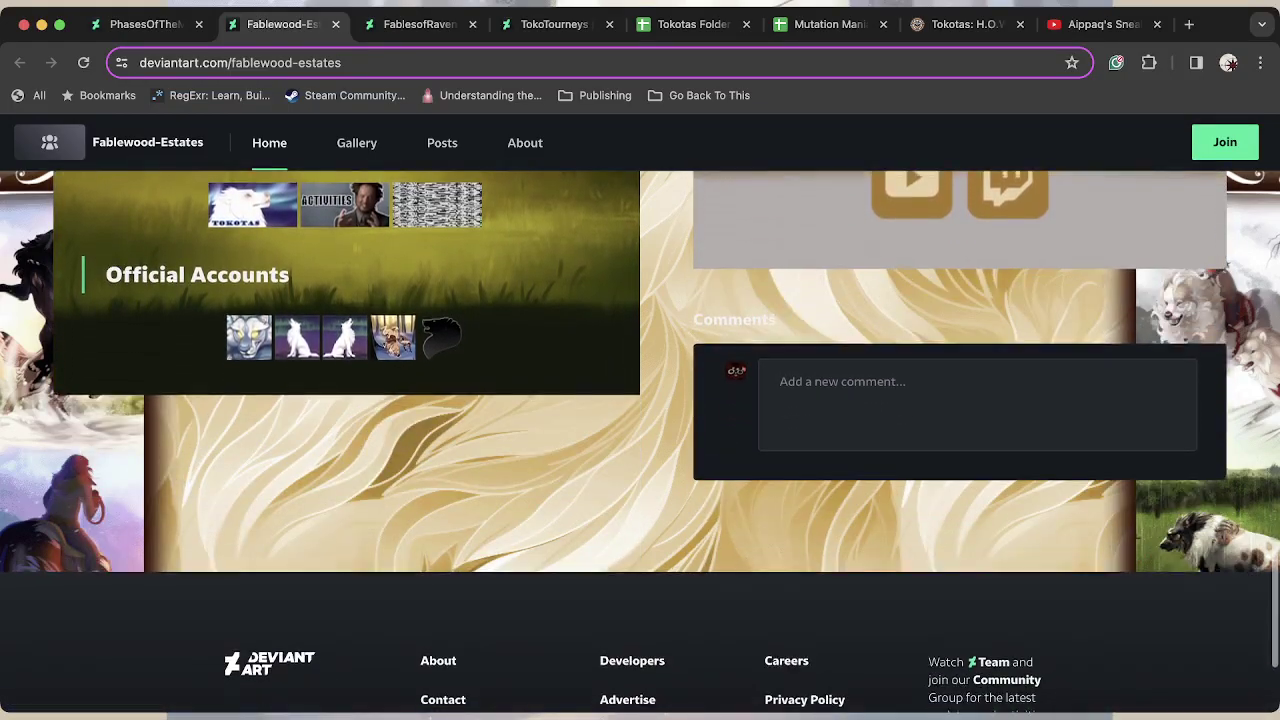
pyautogui.scroll(15, 640, 440)
pyautogui.scroll(10, 640, 440)
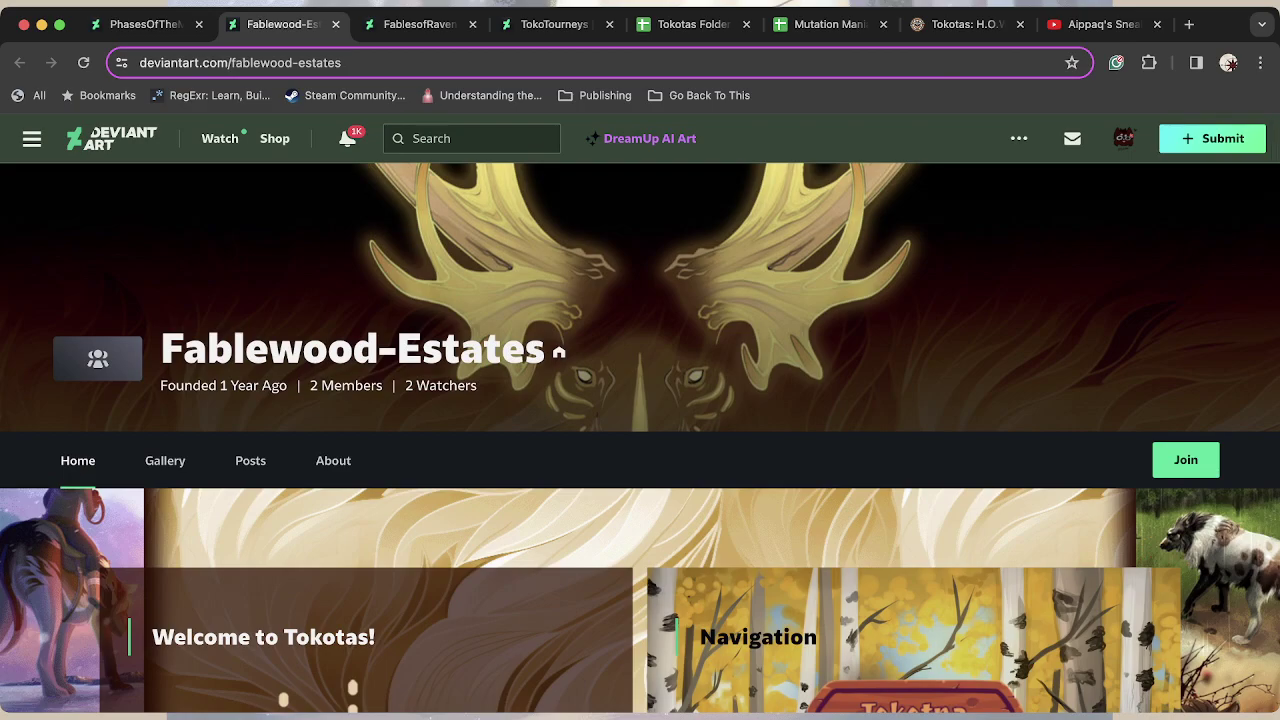
# Examine Fablewood-Estates' welcome text, Activity and Visual Guide links, hunting-to-diving activity navigation and H.O.W.L. help link.
pyautogui.scroll(-3, 640, 440)
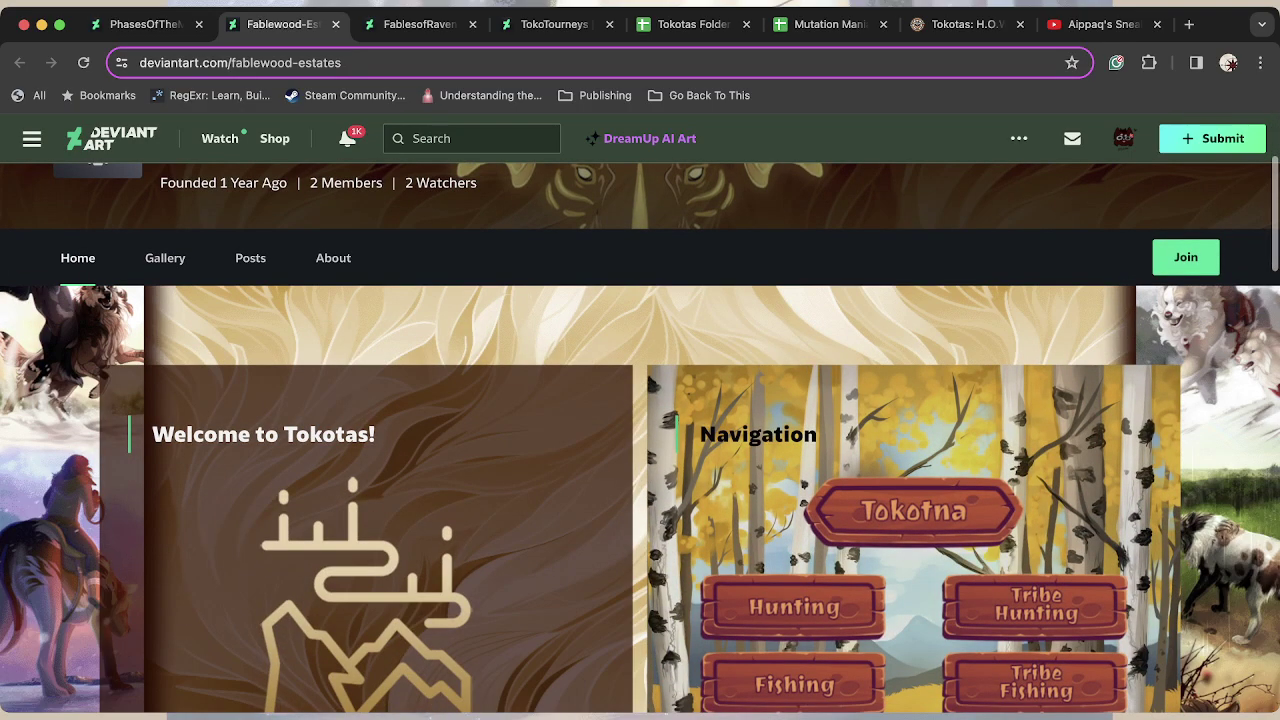
pyautogui.scroll(-5, 640, 440)
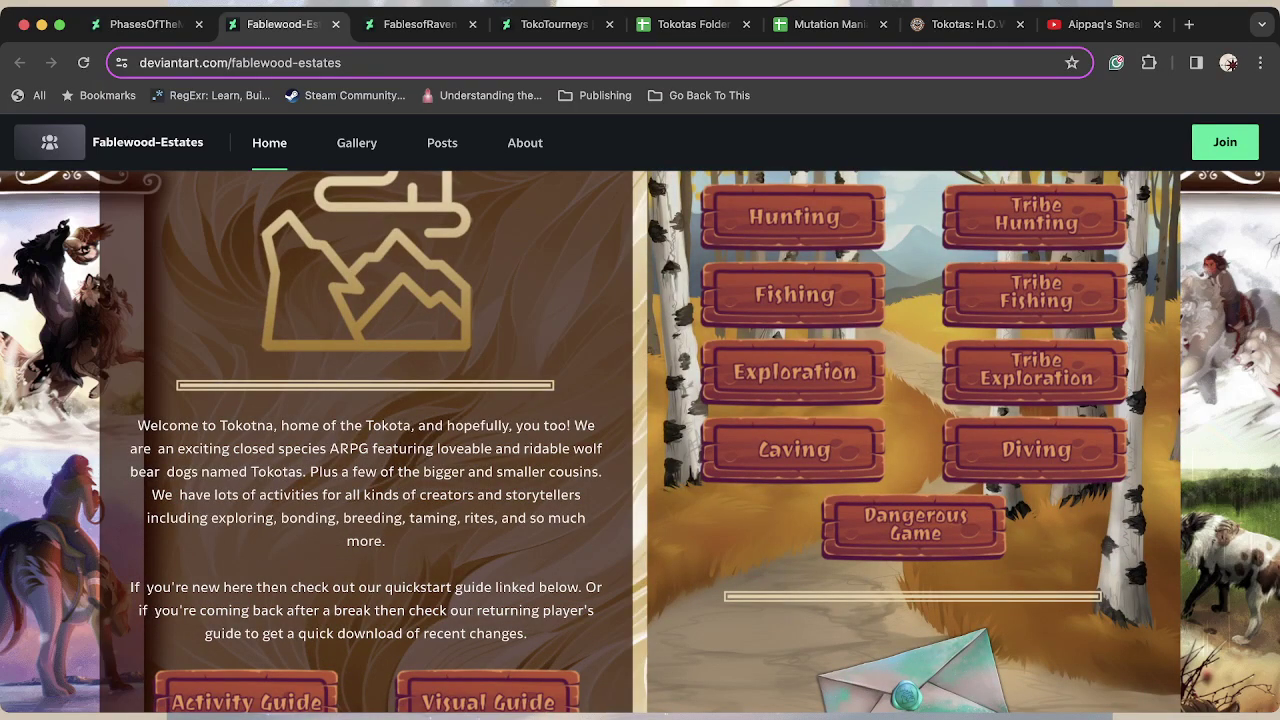
pyautogui.scroll(-1, 640, 440)
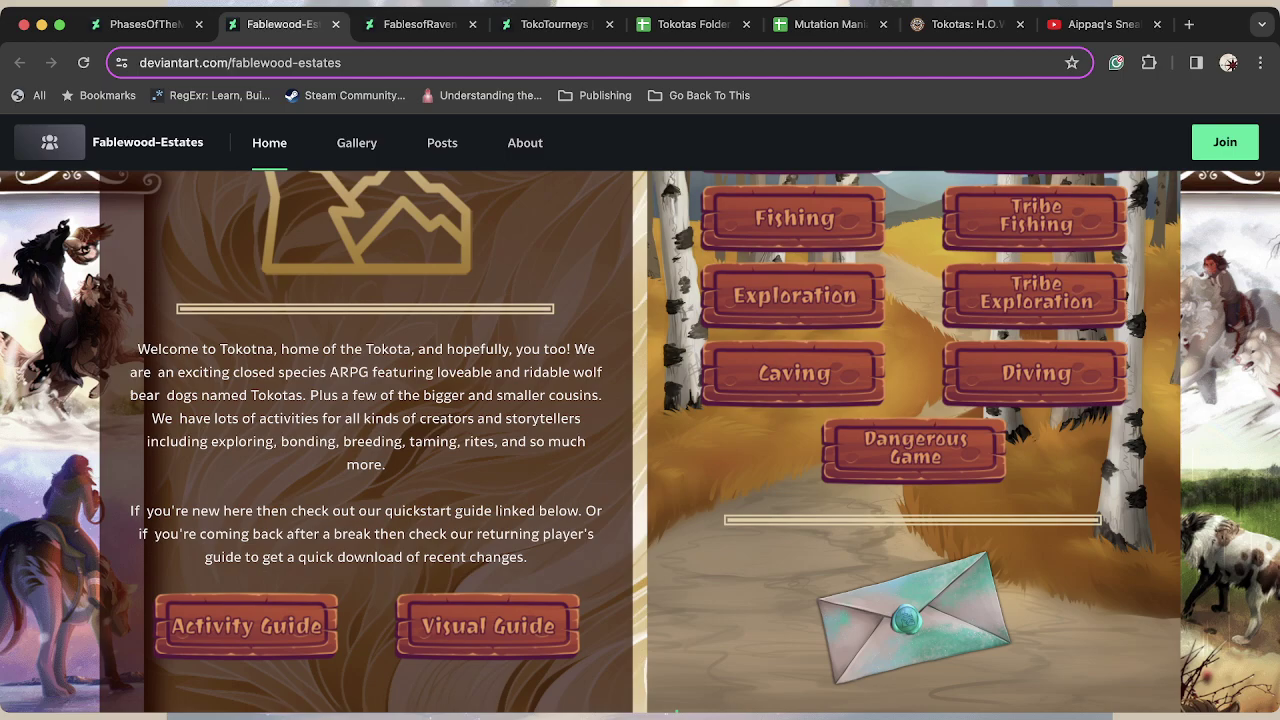
pyautogui.scroll(-3, 640, 440)
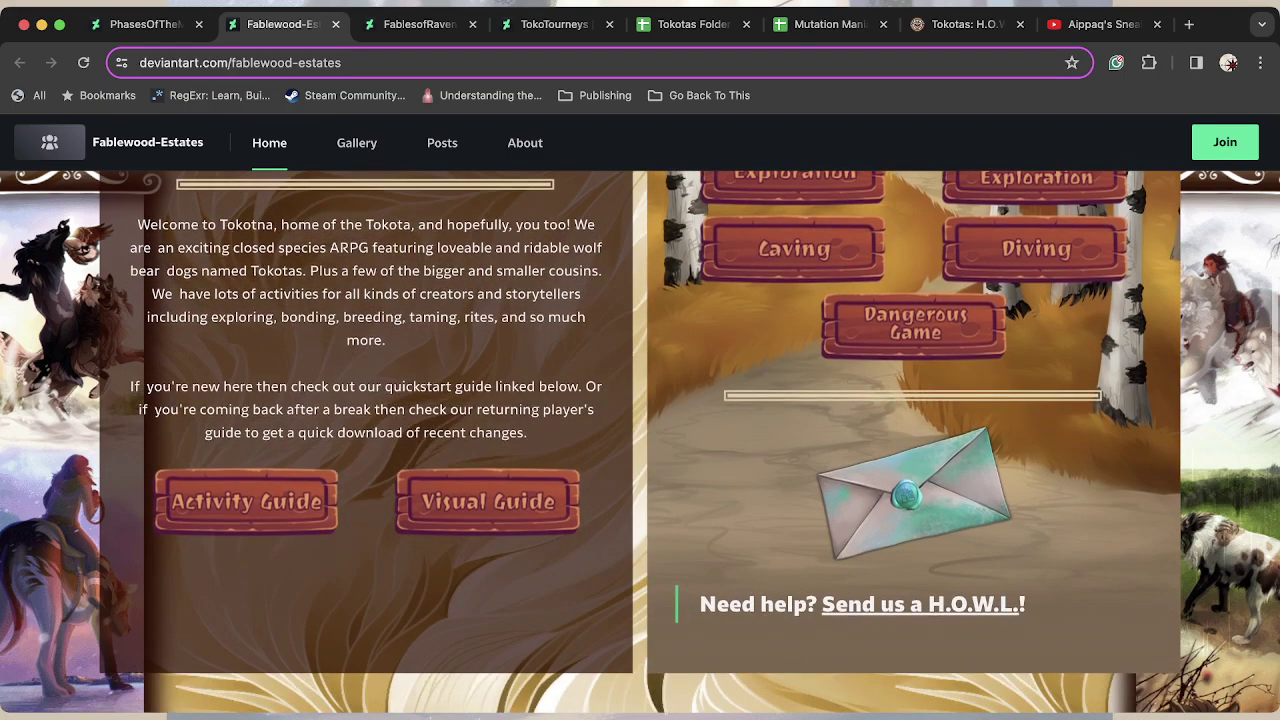
pyautogui.scroll(2, 640, 440)
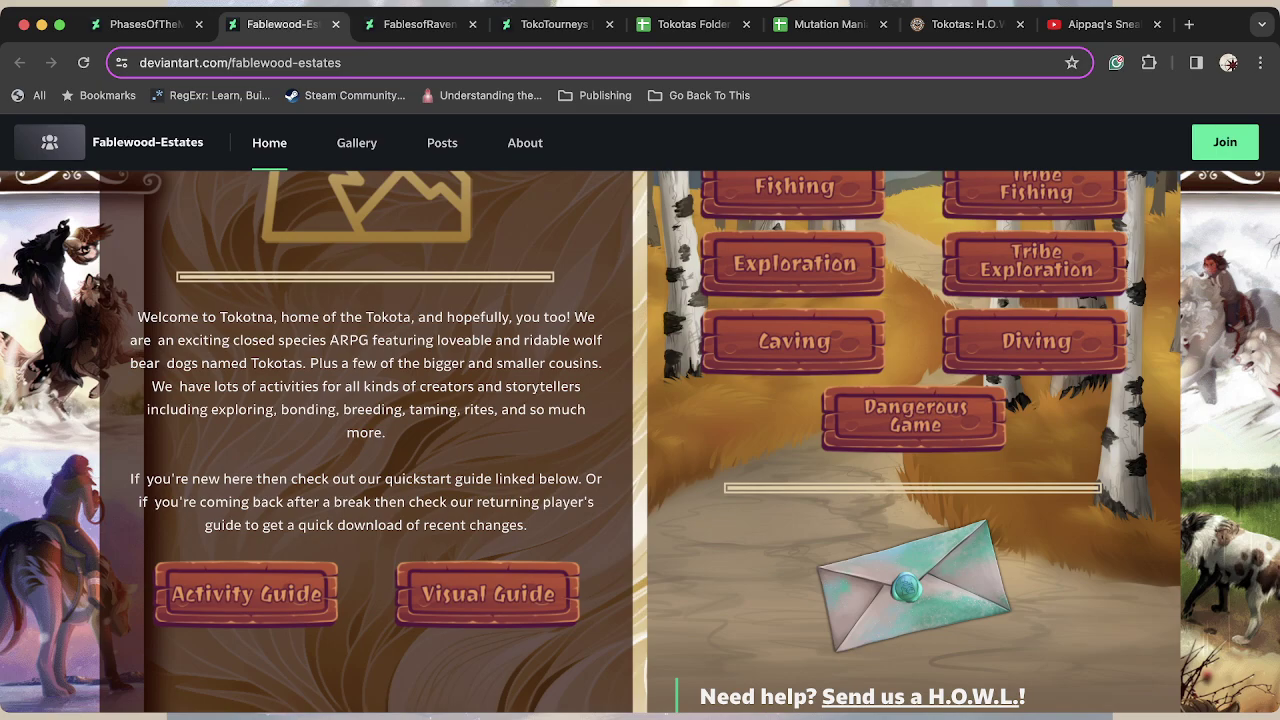
pyautogui.scroll(-5, 640, 440)
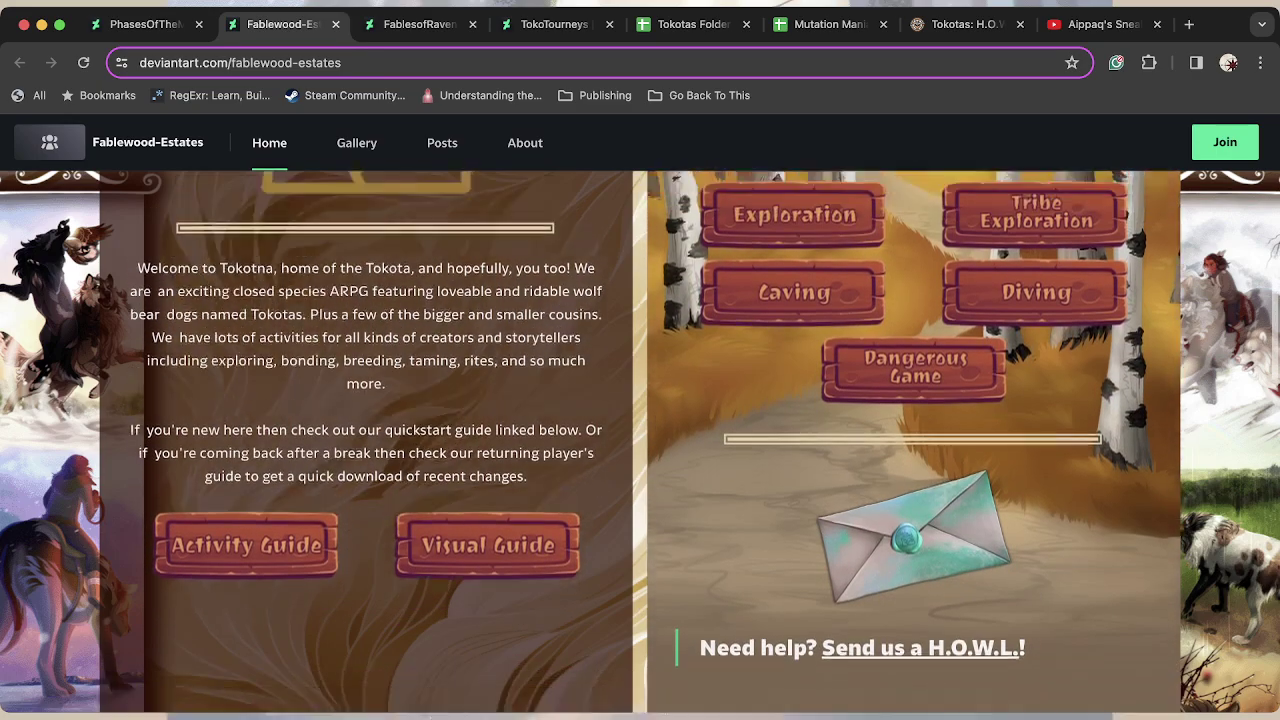
# Review the featured gallery, TokotNet, Toko Treaties, Official Groups and Official Accounts sections of Fablewood-Estates, and return to its header.
pyautogui.scroll(-6, 640, 440)
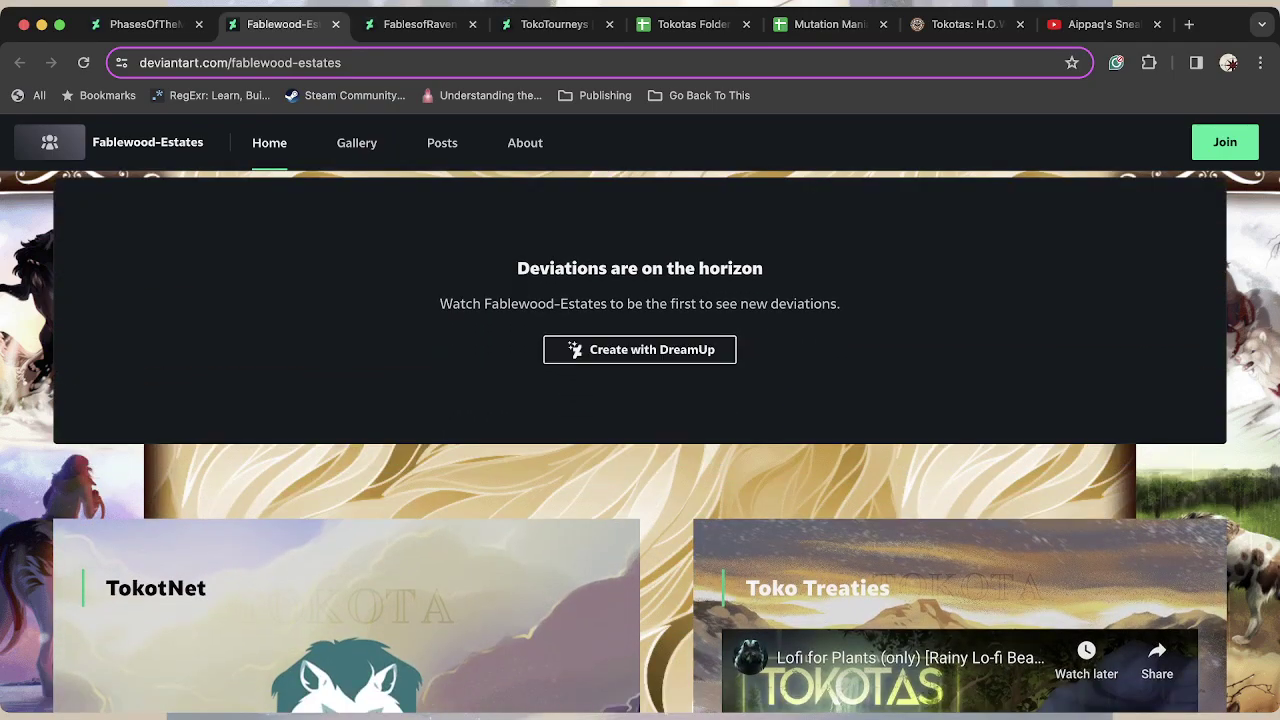
pyautogui.scroll(-8, 640, 350)
pyautogui.scroll(2, 640, 440)
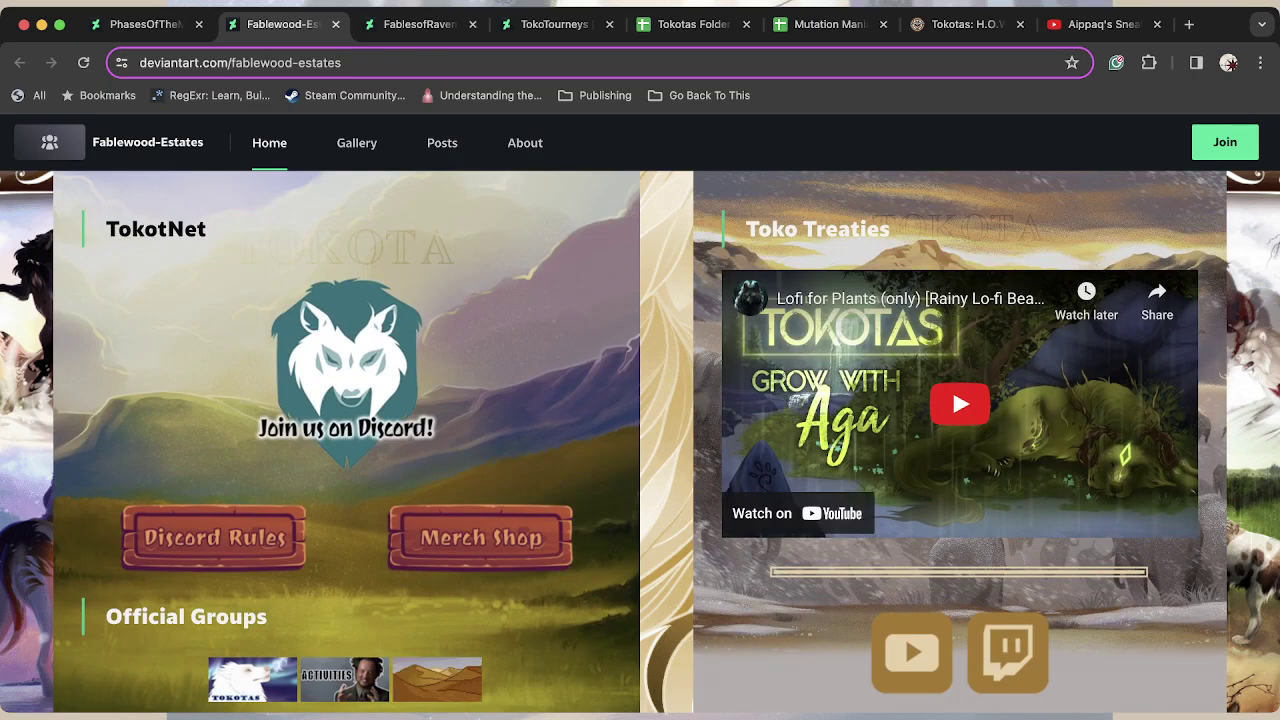
pyautogui.scroll(-2, 640, 440)
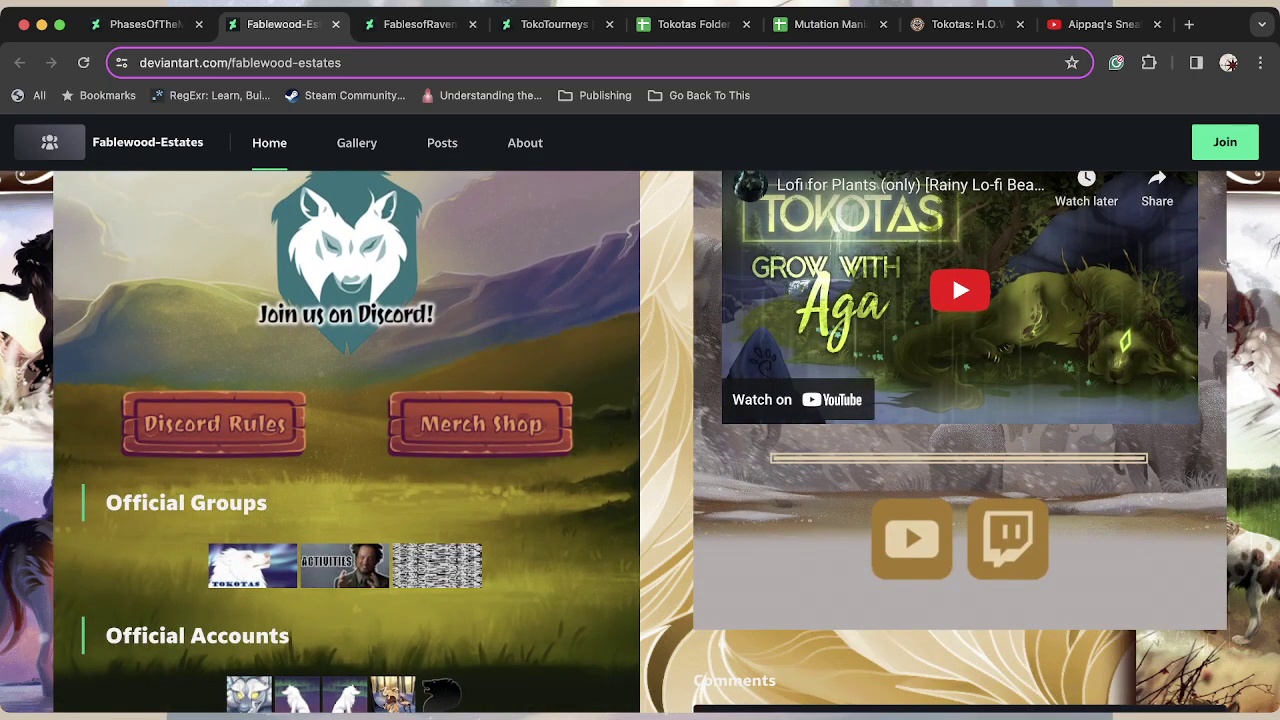
pyautogui.scroll(-3, 640, 440)
pyautogui.scroll(9, 640, 440)
pyautogui.scroll(6, 640, 440)
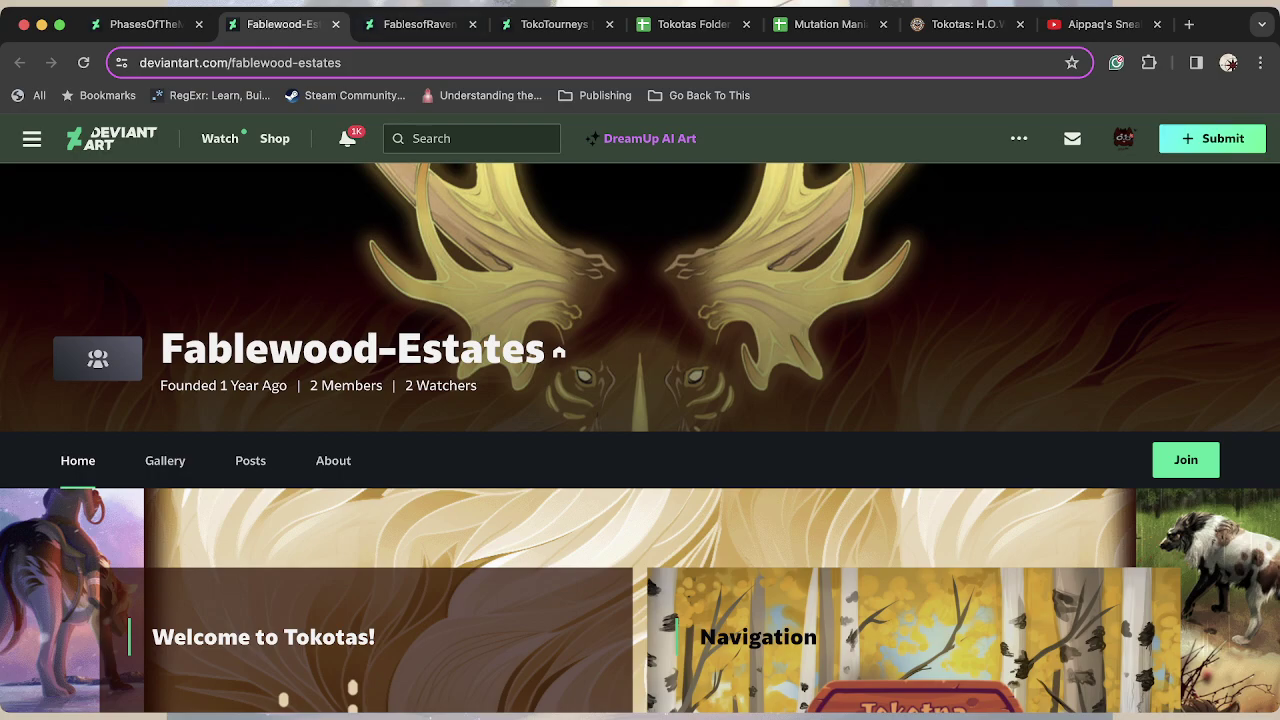
# Switch to the FablesofRaven group page and look over its Welcome to Tokotas and Navigation sections down to the event guide links.
pyautogui.click(420, 24)
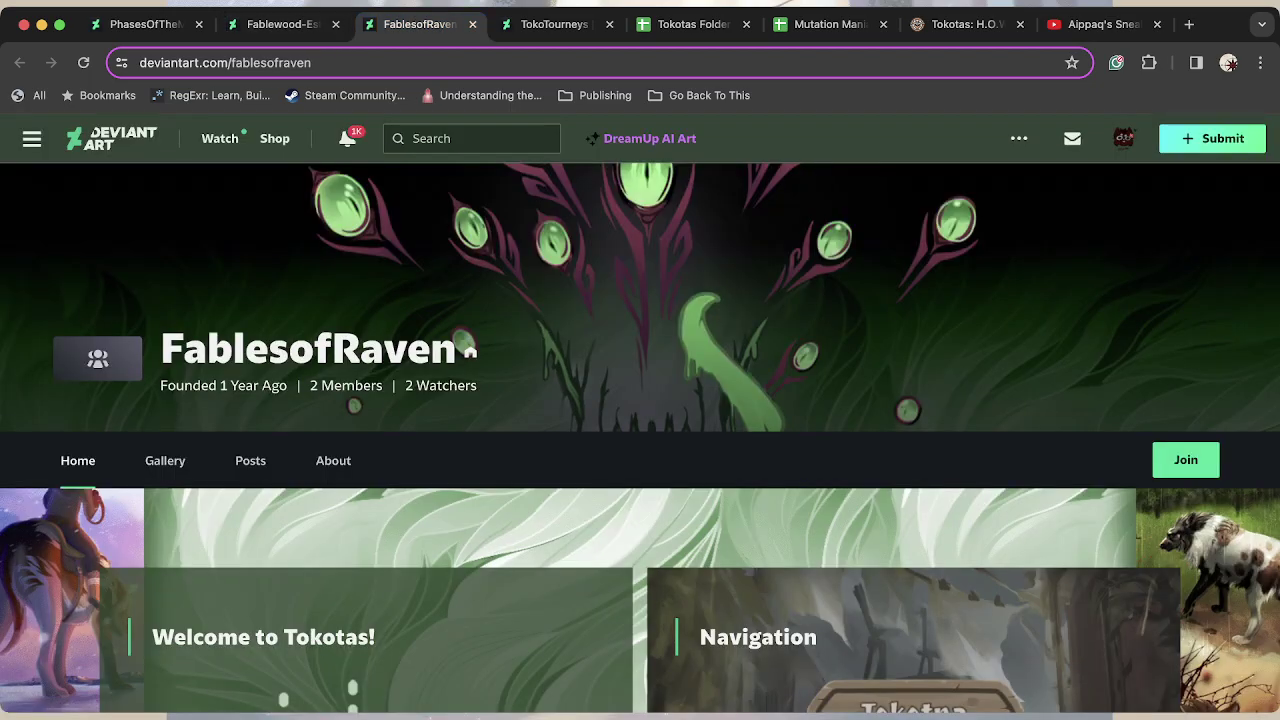
pyautogui.scroll(-3, 640, 440)
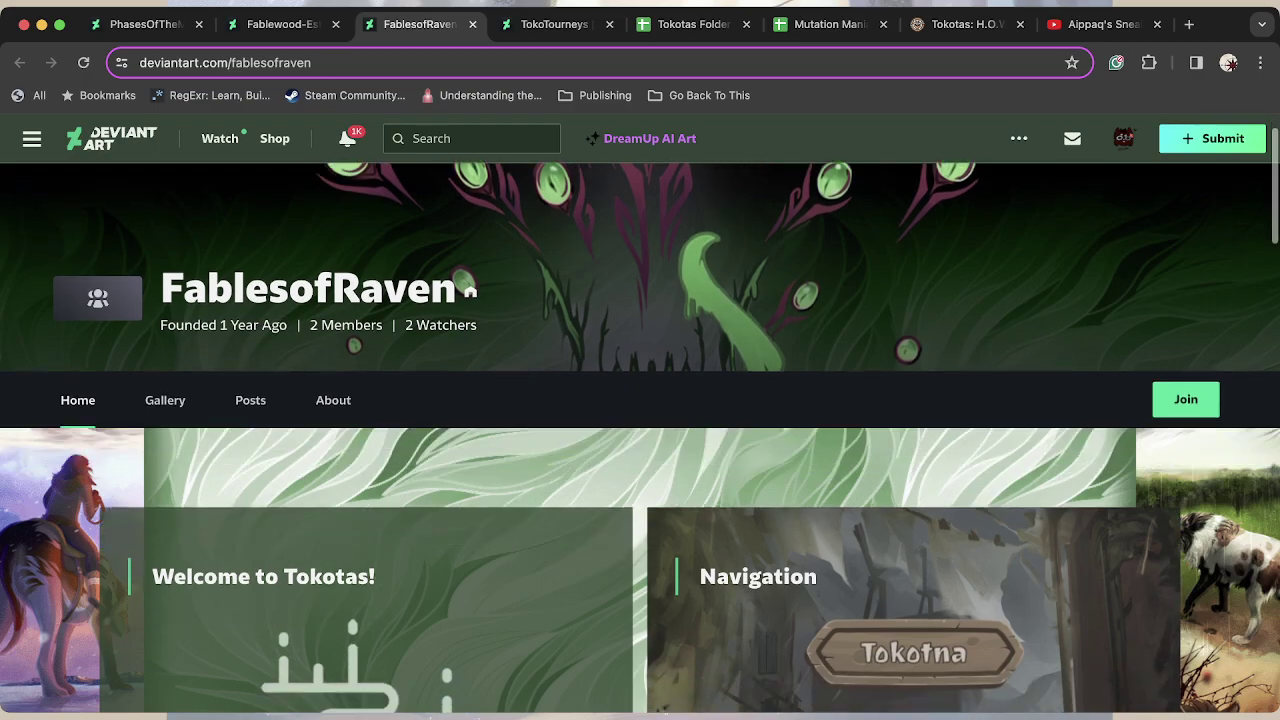
pyautogui.scroll(-3, 640, 440)
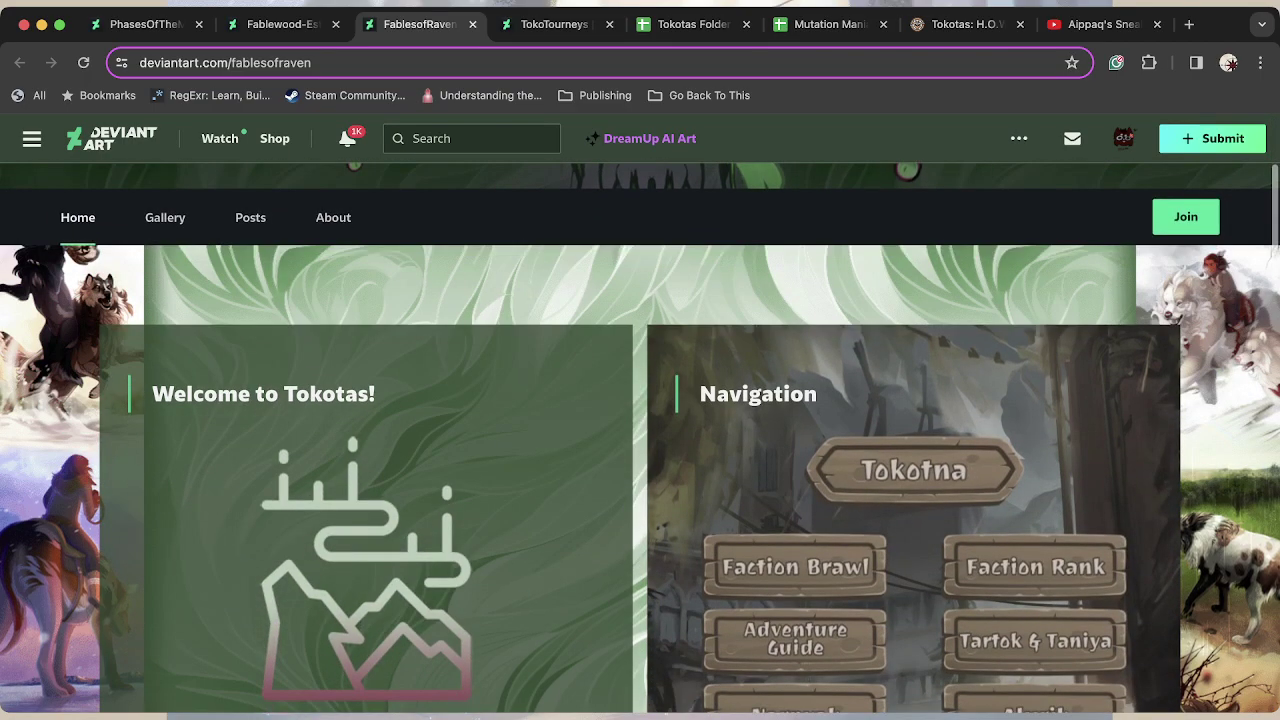
pyautogui.scroll(-3, 640, 440)
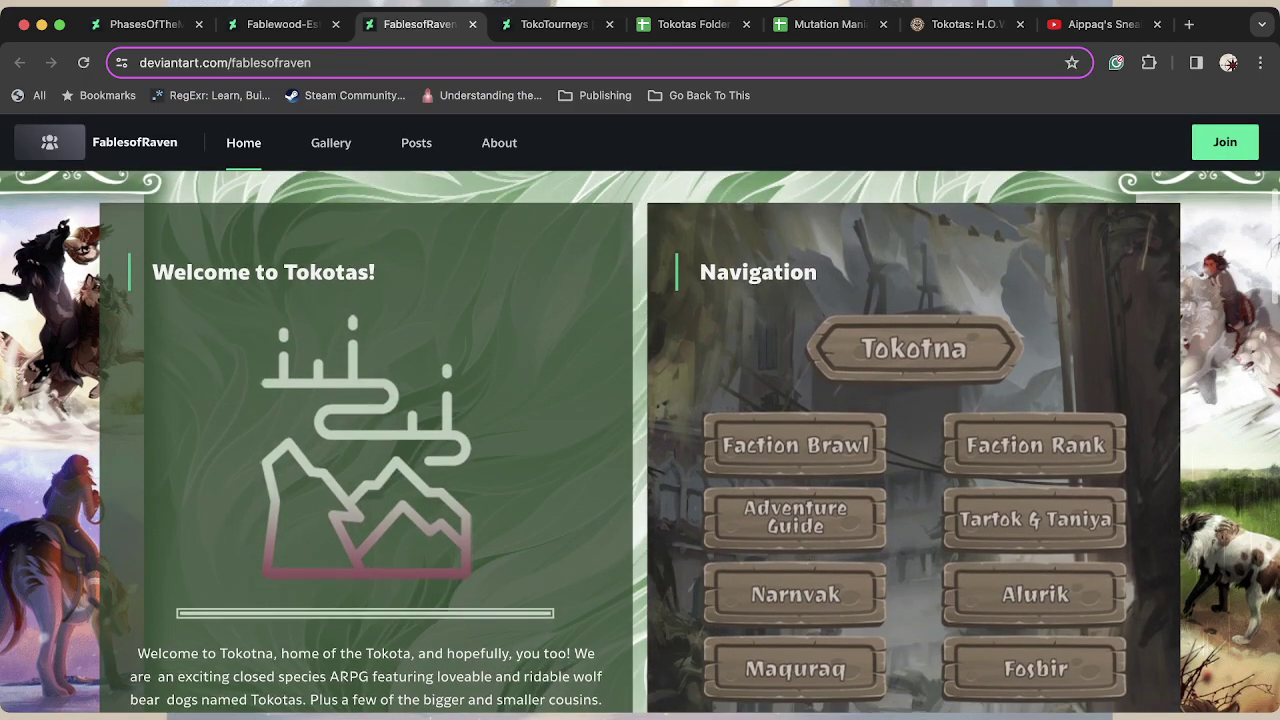
pyautogui.scroll(-10, 640, 440)
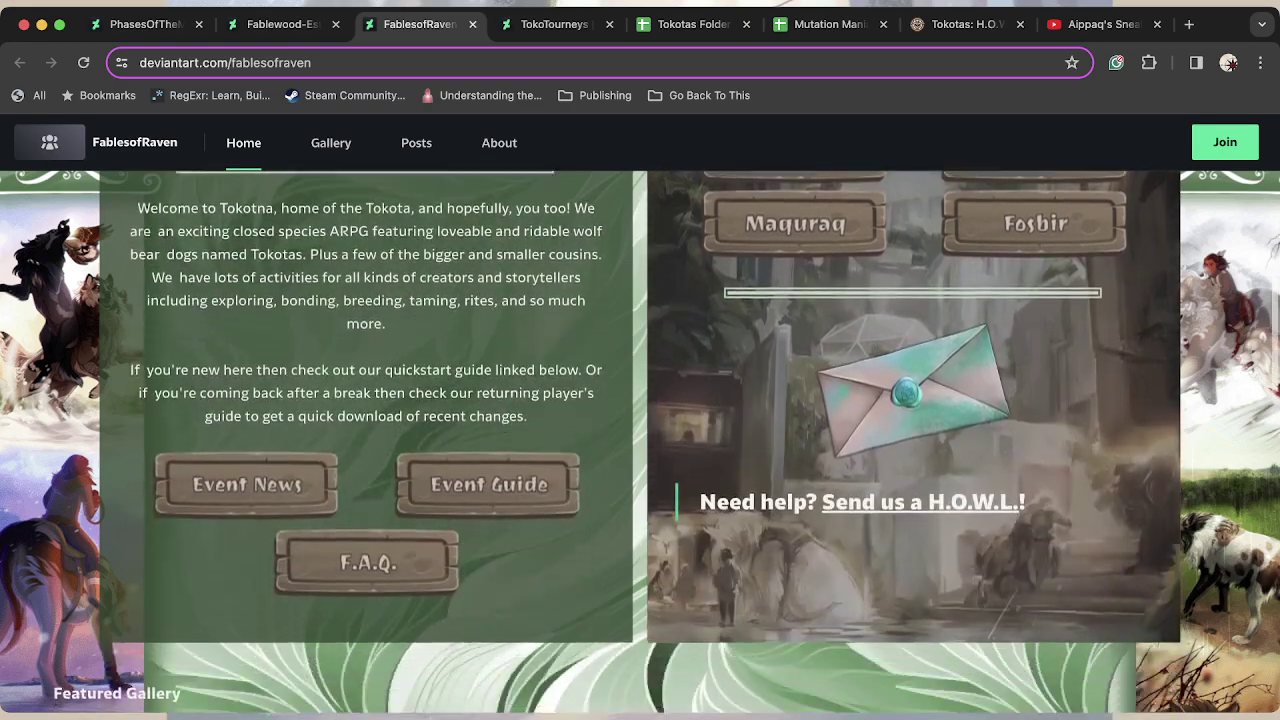
# Go back over FablesofRaven's event navigation links, from Faction Brawl and Faction Rank to Maquraq and Fosbir.
pyautogui.scroll(6, 640, 440)
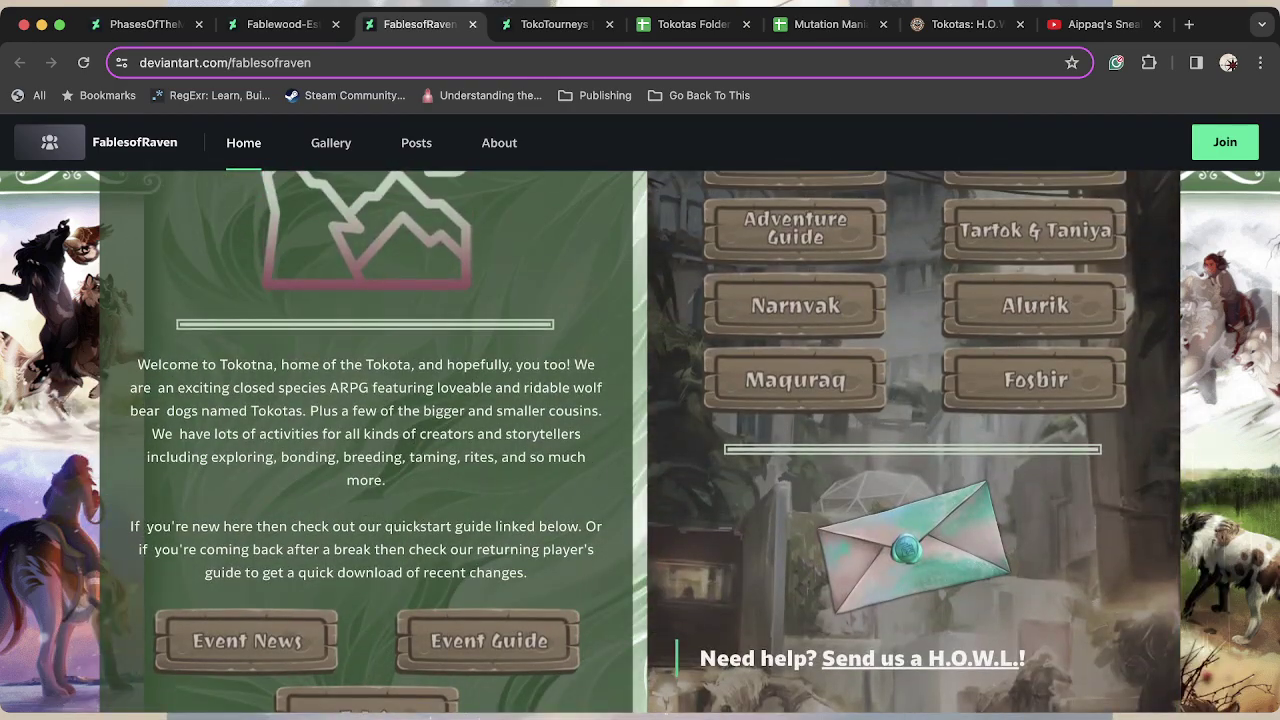
pyautogui.scroll(7, 640, 440)
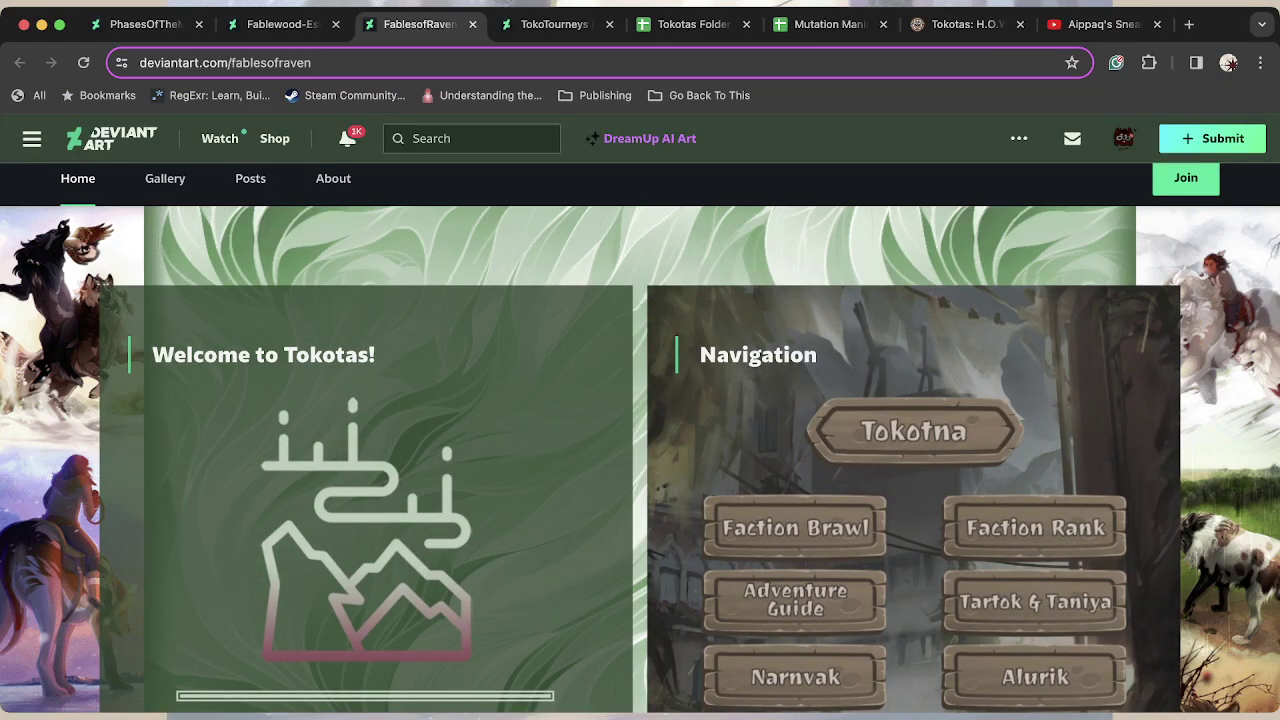
pyautogui.scroll(-1, 640, 440)
pyautogui.scroll(-2, 640, 440)
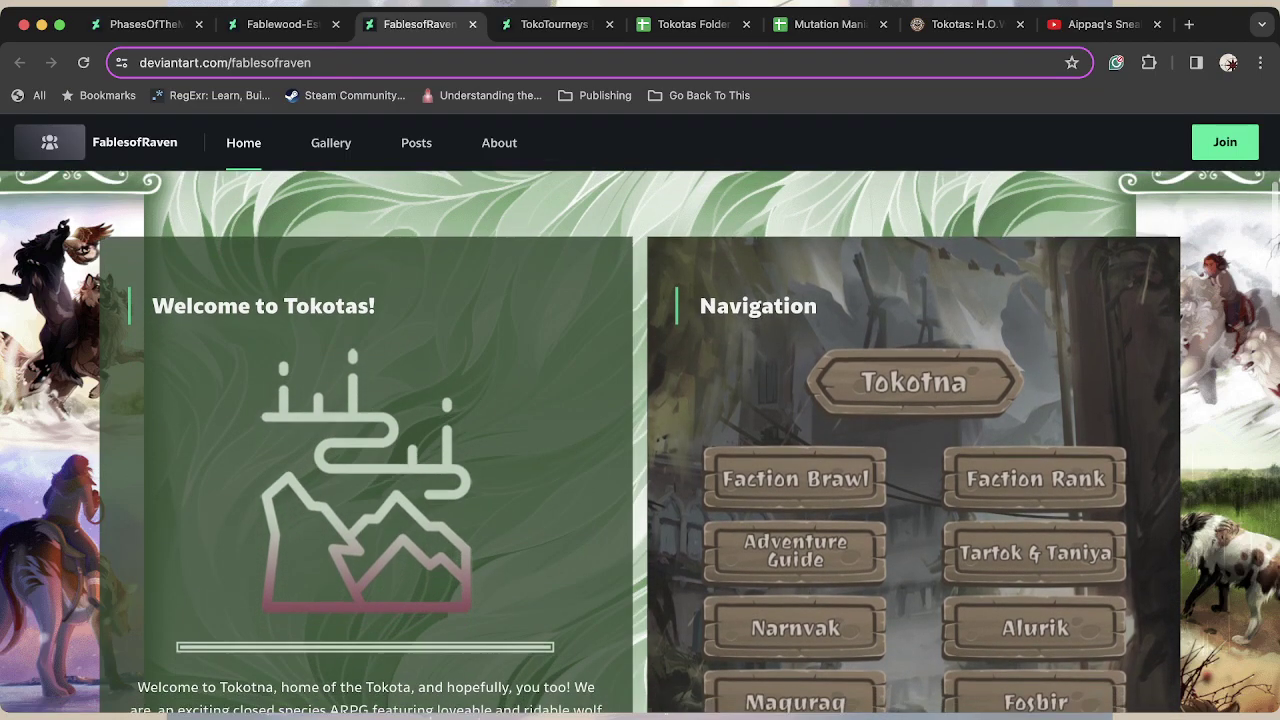
pyautogui.scroll(-1, 640, 440)
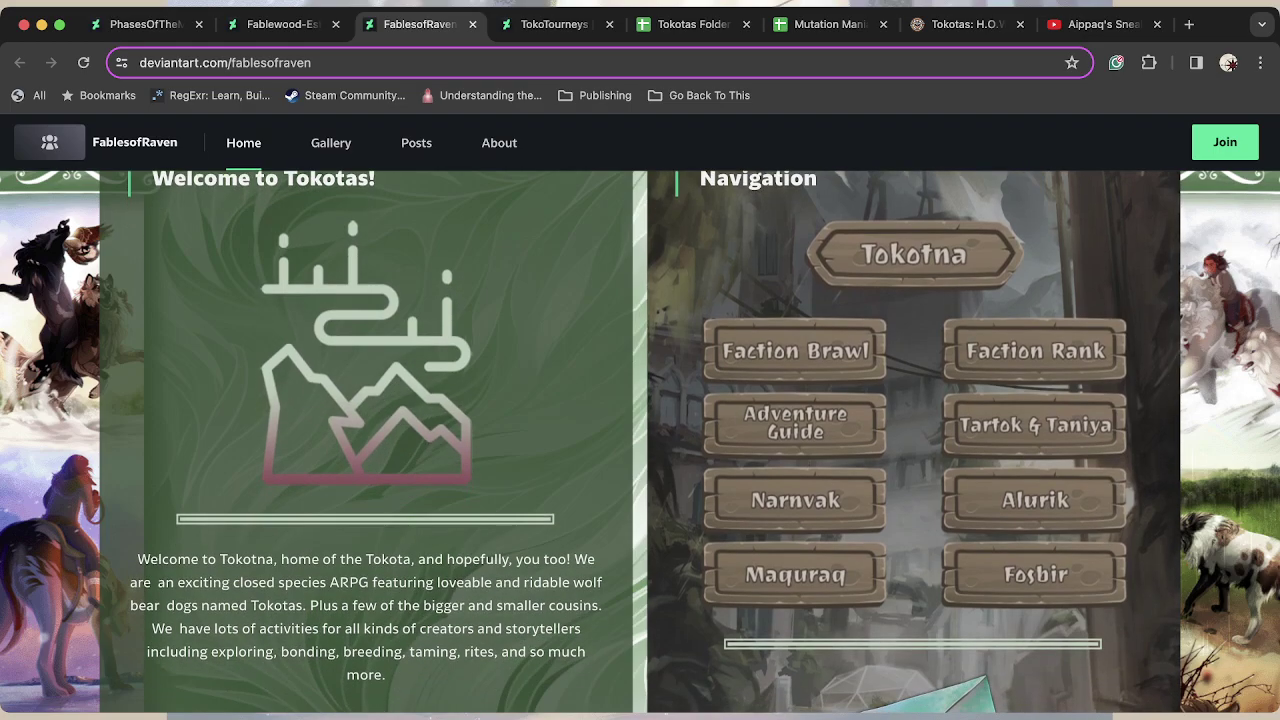
# Open the Narnvak World Tour journal from the Navigation section, read down to its Adventure Prompt and return to the Narnvak links.
pyautogui.click(795, 500)
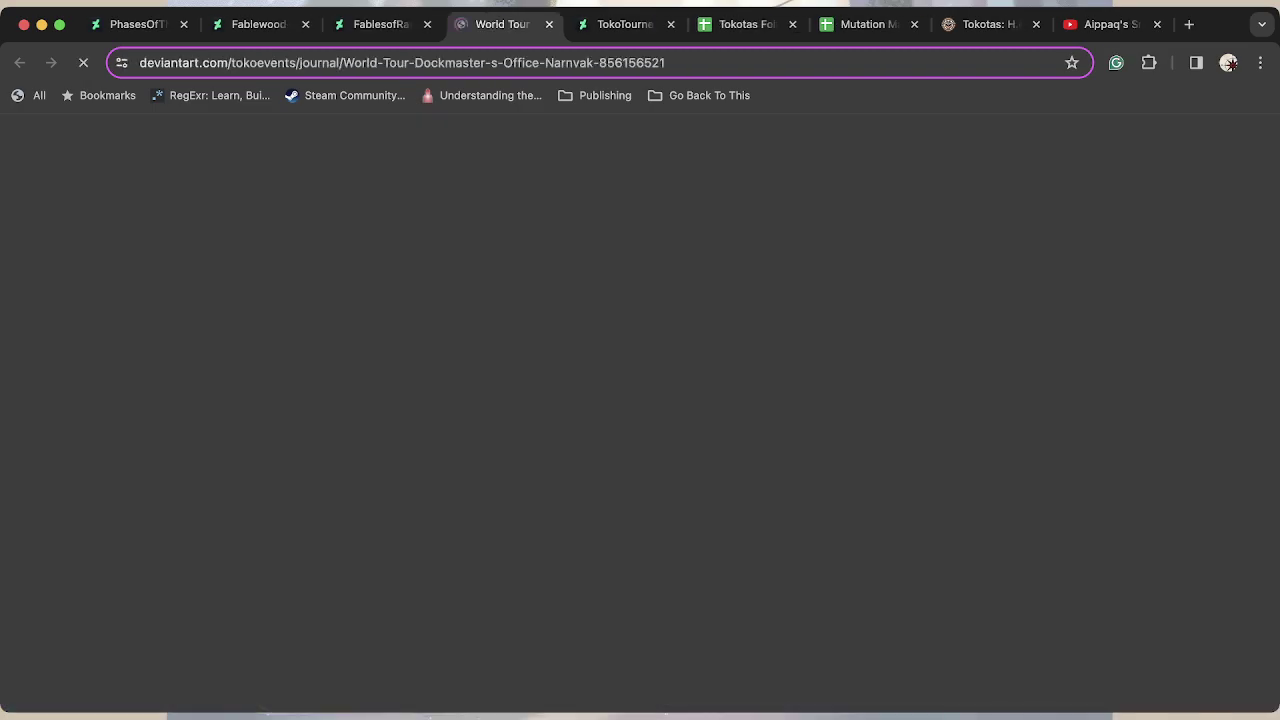
pyautogui.scroll(-5, 480, 440)
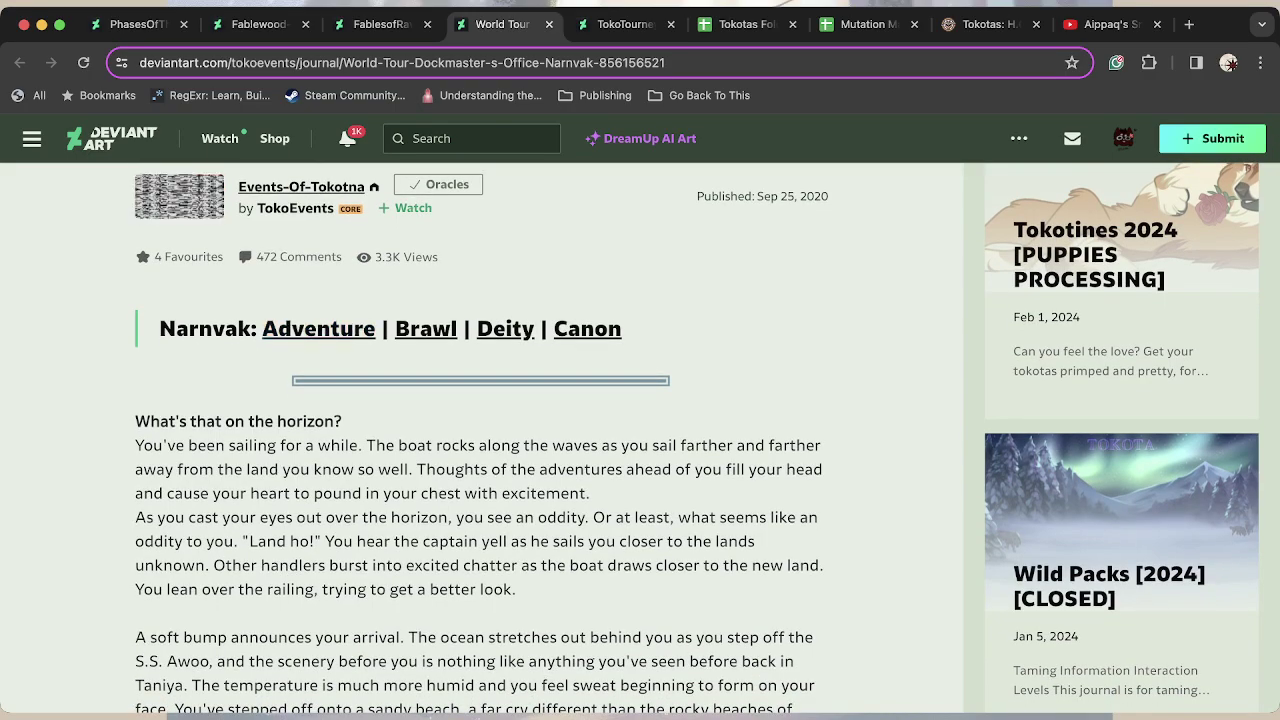
pyautogui.scroll(-4, 640, 440)
pyautogui.scroll(-10, 640, 440)
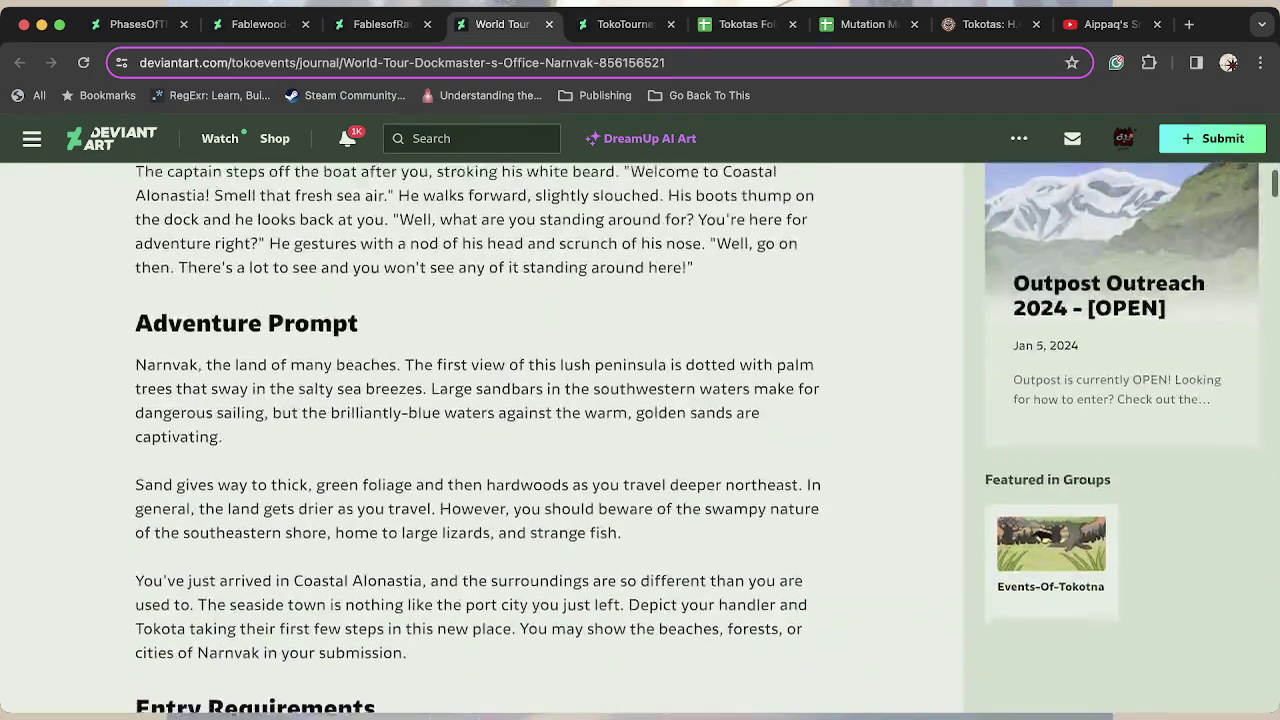
pyautogui.scroll(12, 480, 440)
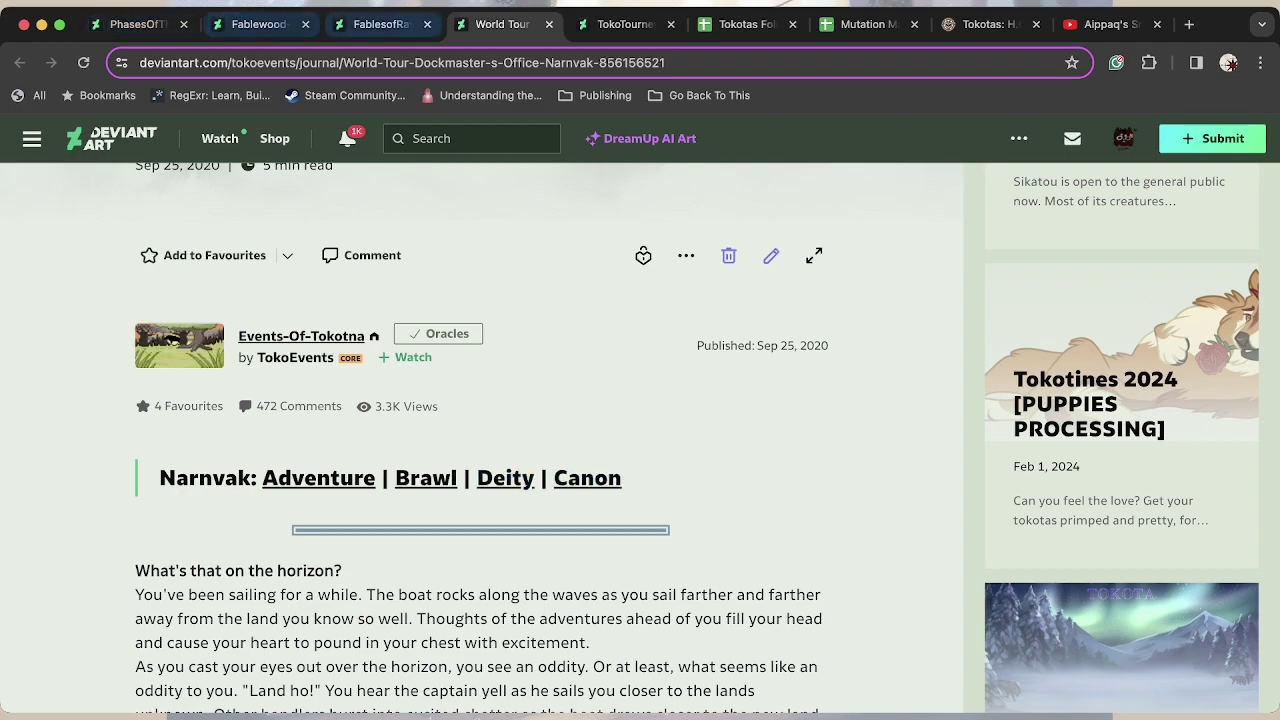
# Return to the FablesofRaven page, review its event guides, TokotNet, Toko Treaties and official groups and accounts, and go back to its header.
pyautogui.click(380, 24)
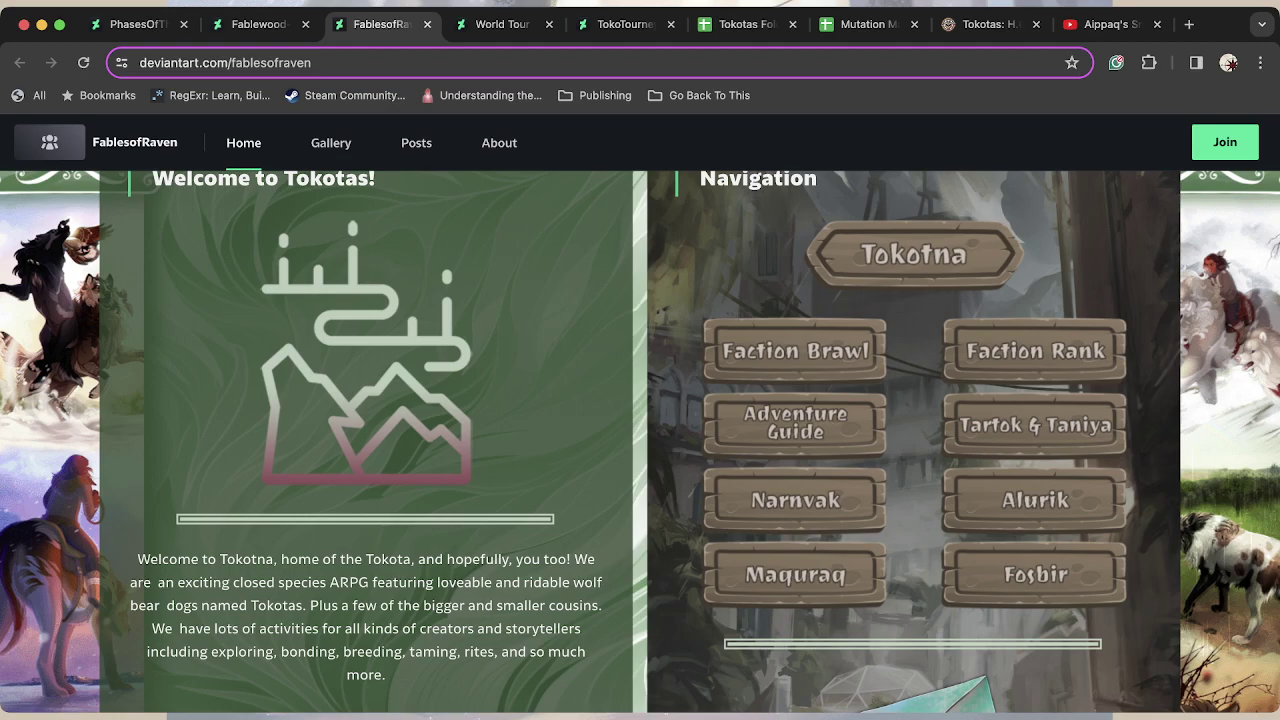
pyautogui.scroll(-5, 640, 440)
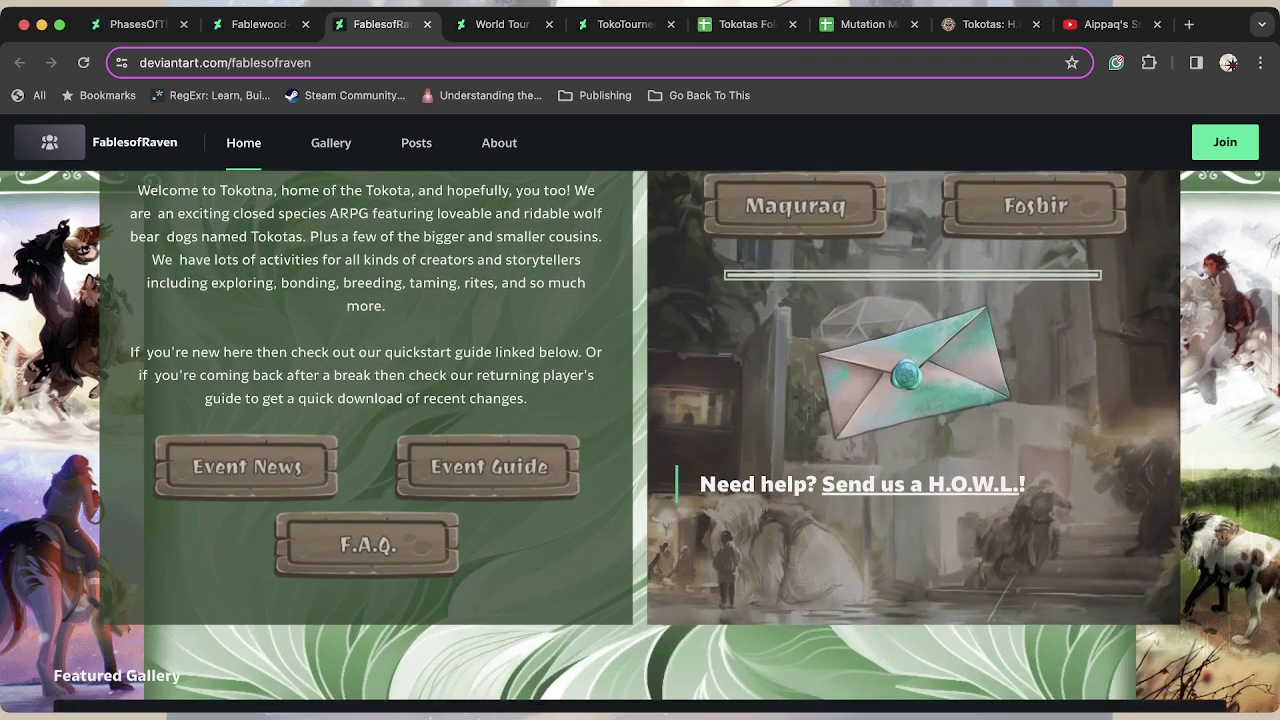
pyautogui.scroll(-5, 640, 440)
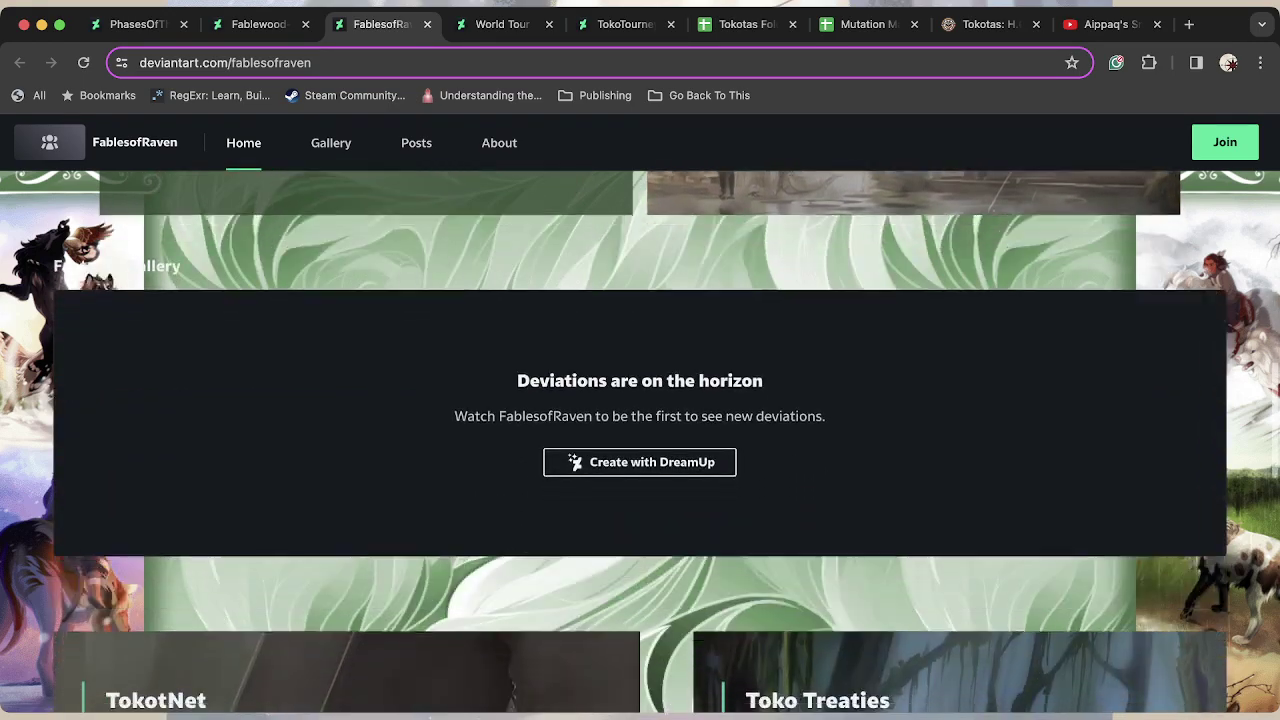
pyautogui.scroll(-2, 640, 440)
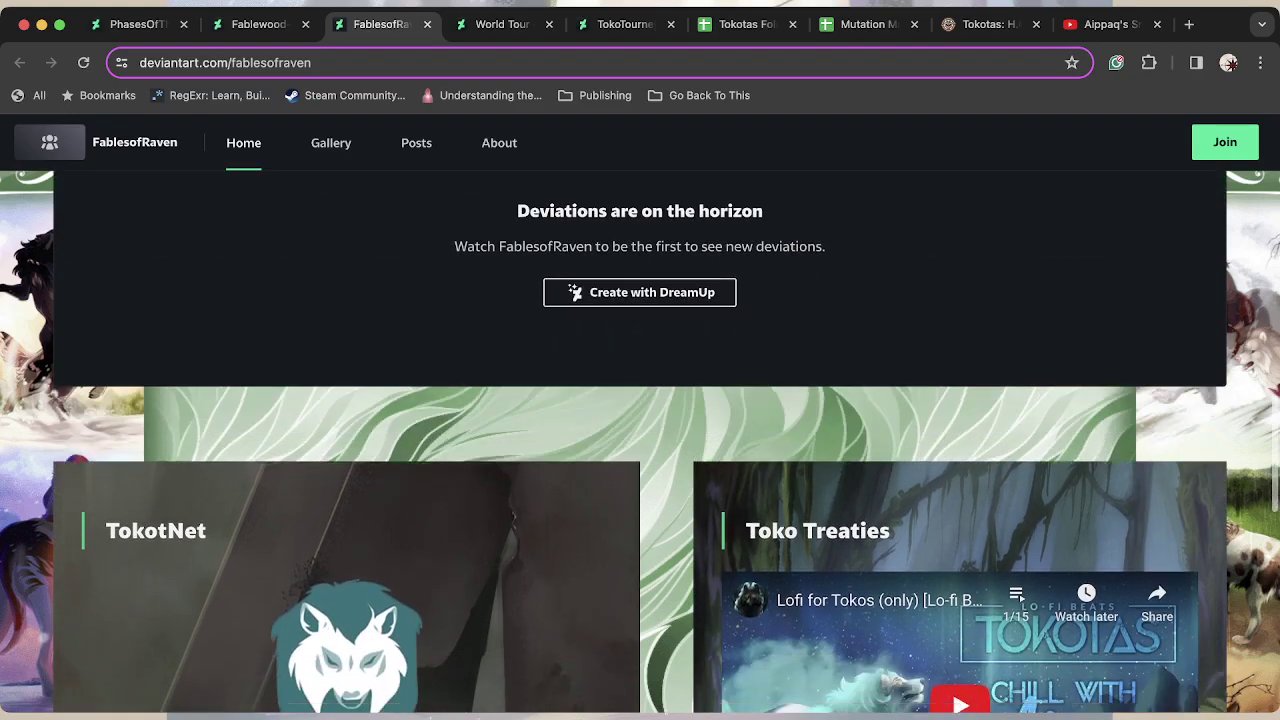
pyautogui.scroll(-2, 640, 440)
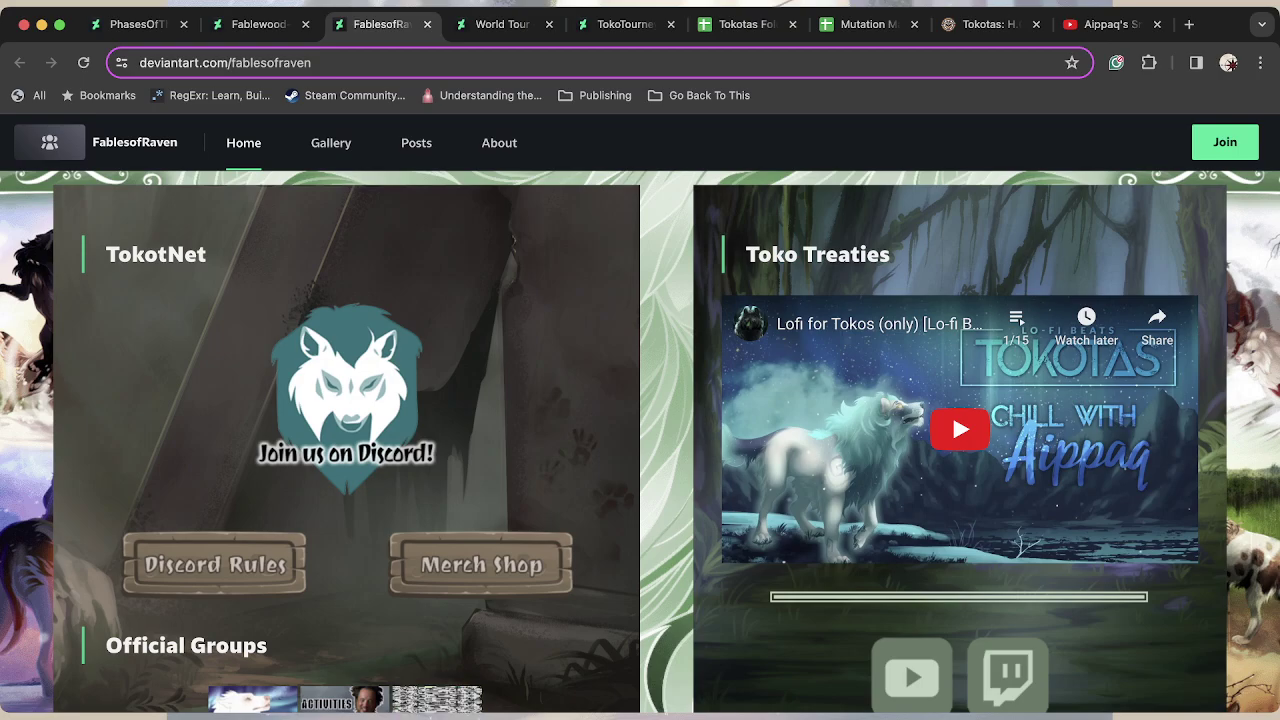
pyautogui.scroll(-4, 640, 440)
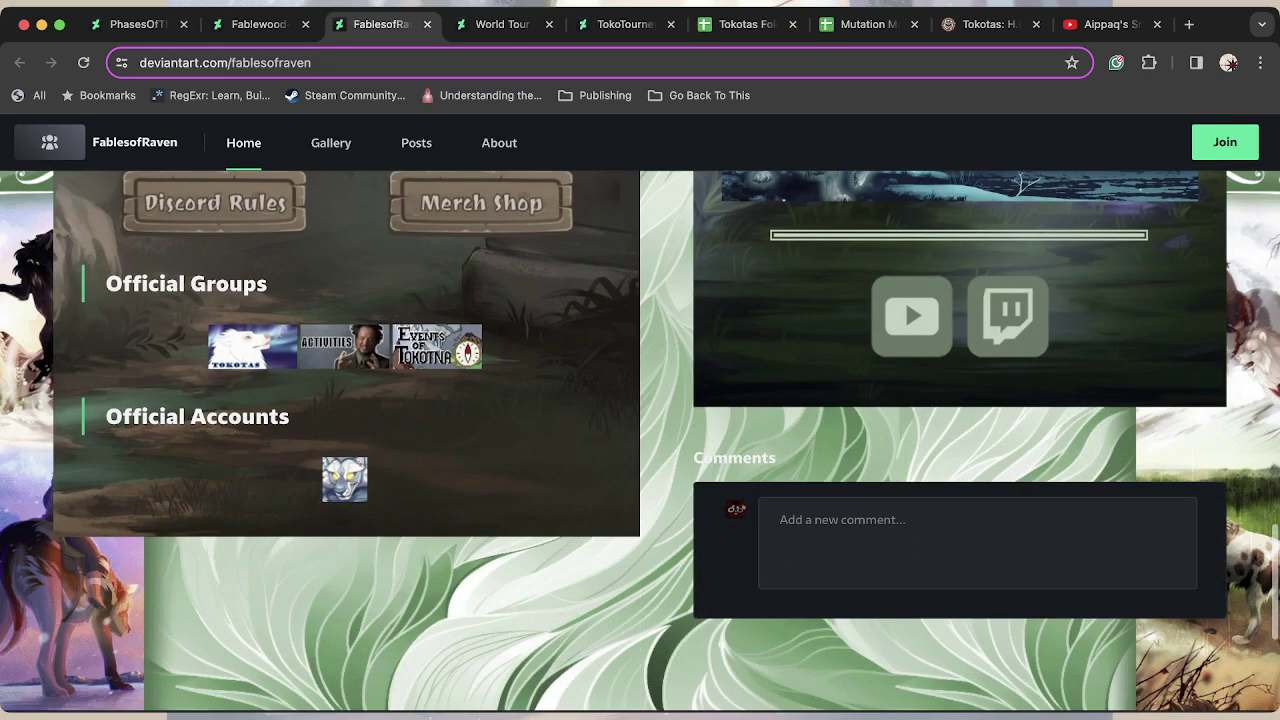
pyautogui.scroll(-3, 640, 440)
pyautogui.scroll(8, 640, 440)
pyautogui.scroll(7, 640, 440)
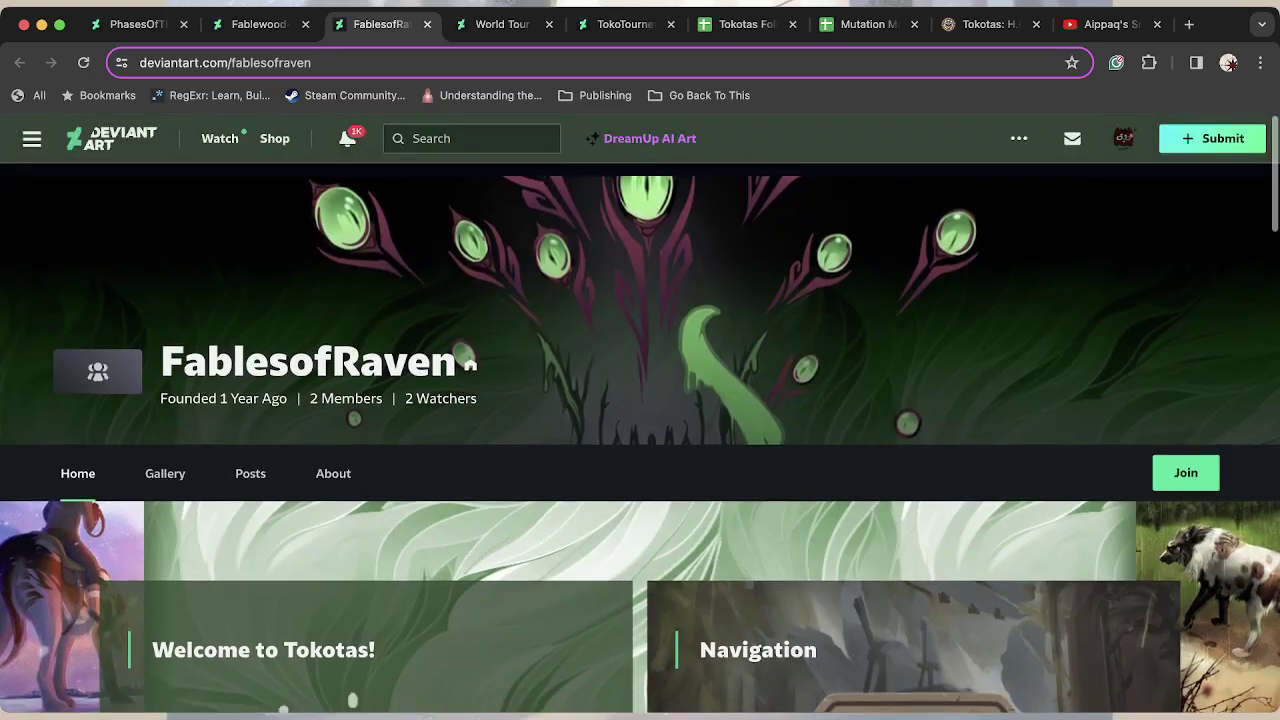
# Take a last look at the FablesofRaven header and close the World Tour journal page.
pyautogui.scroll(-3, 640, 440)
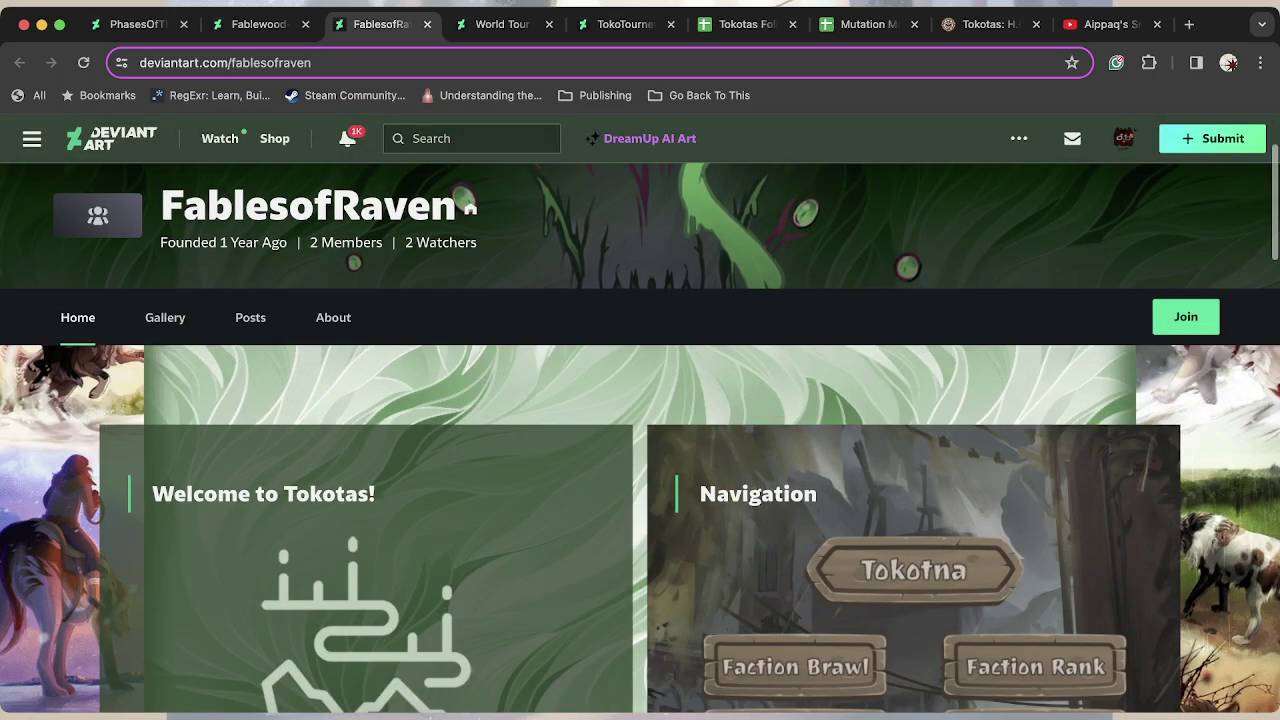
pyautogui.scroll(3, 640, 440)
pyautogui.scroll(-1, 640, 440)
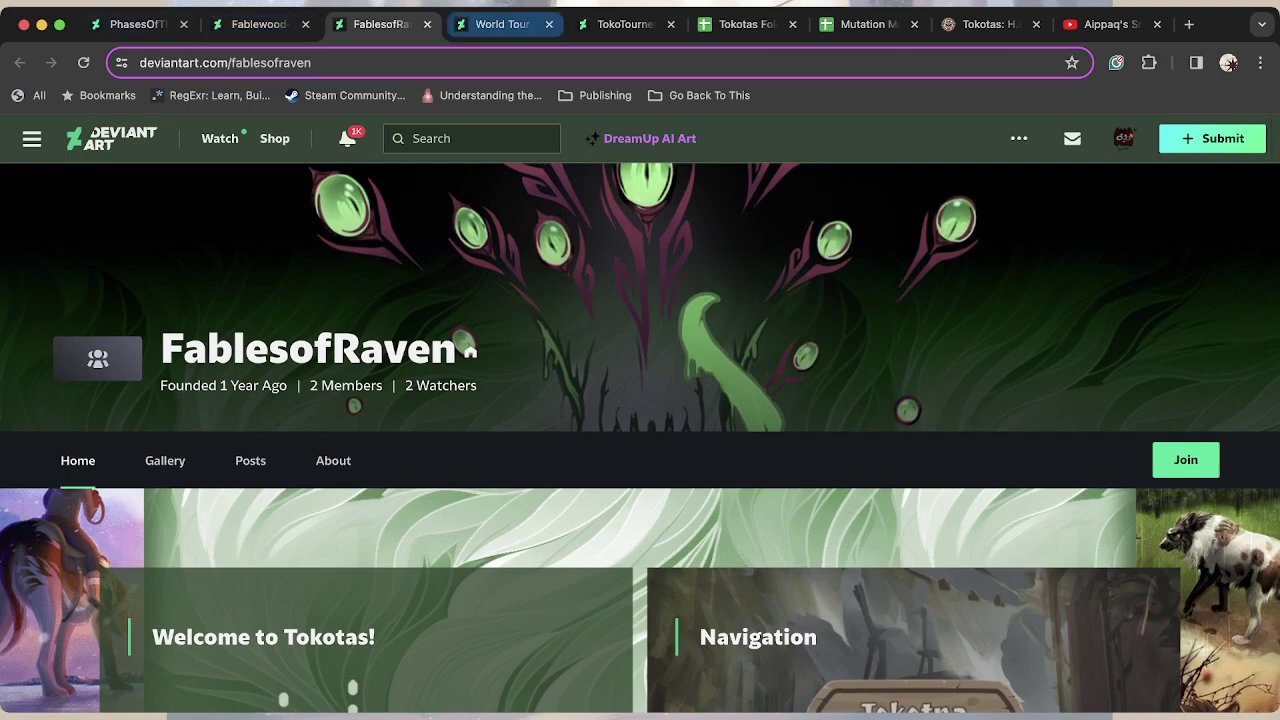
pyautogui.click(549, 24)
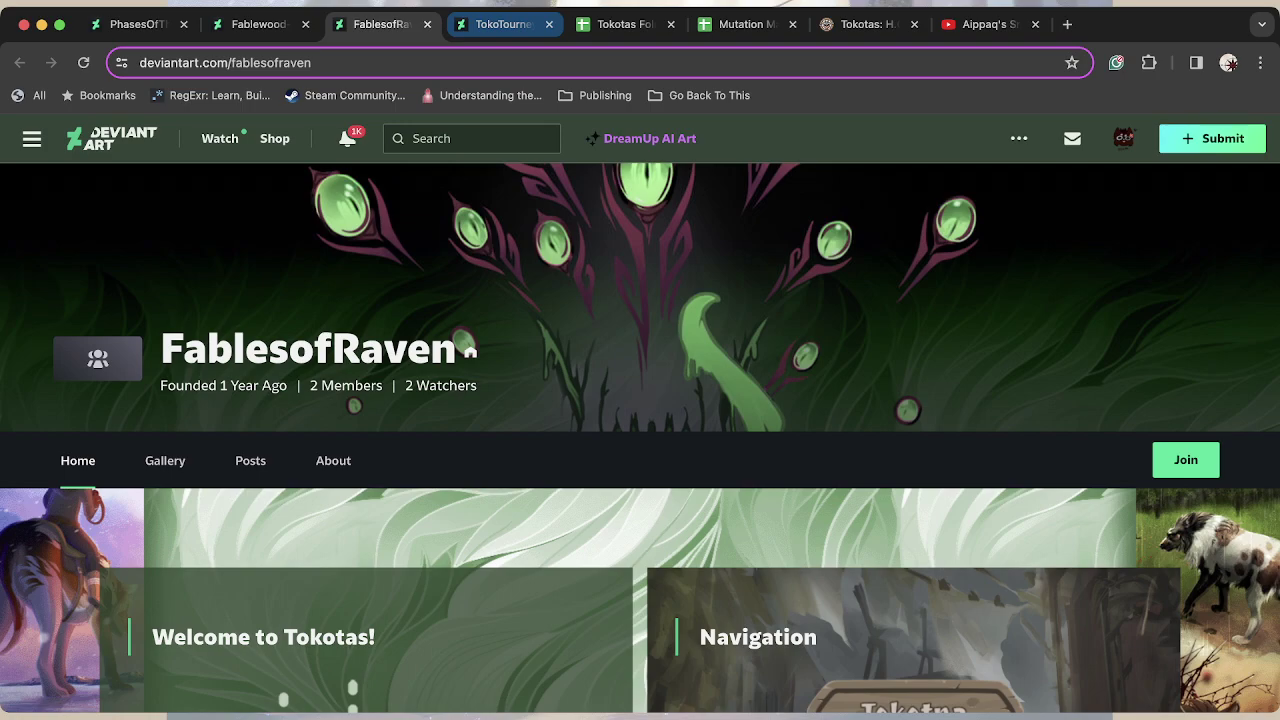
# Switch to the TokoTourneys group page and review its Welcome to Tokotas and Navigation sections down to the Bonuses Guide and H.O.W.L. links.
pyautogui.click(503, 24)
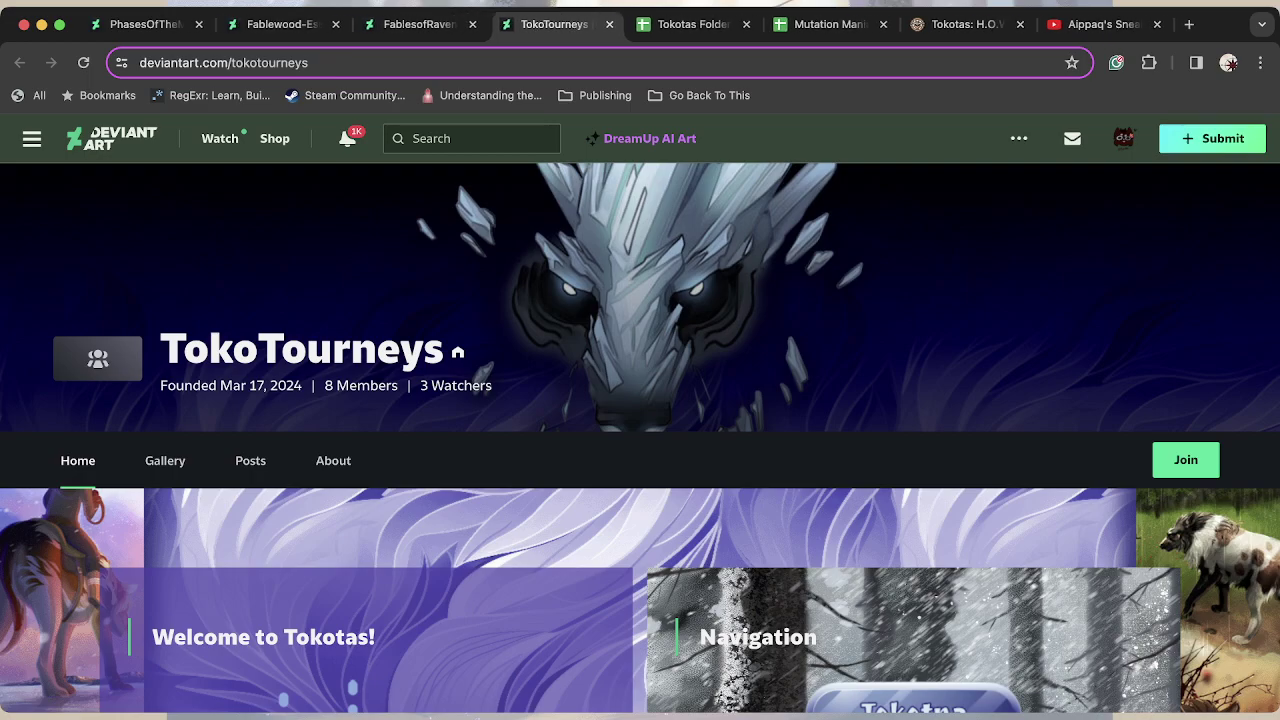
pyautogui.scroll(-3, 640, 438)
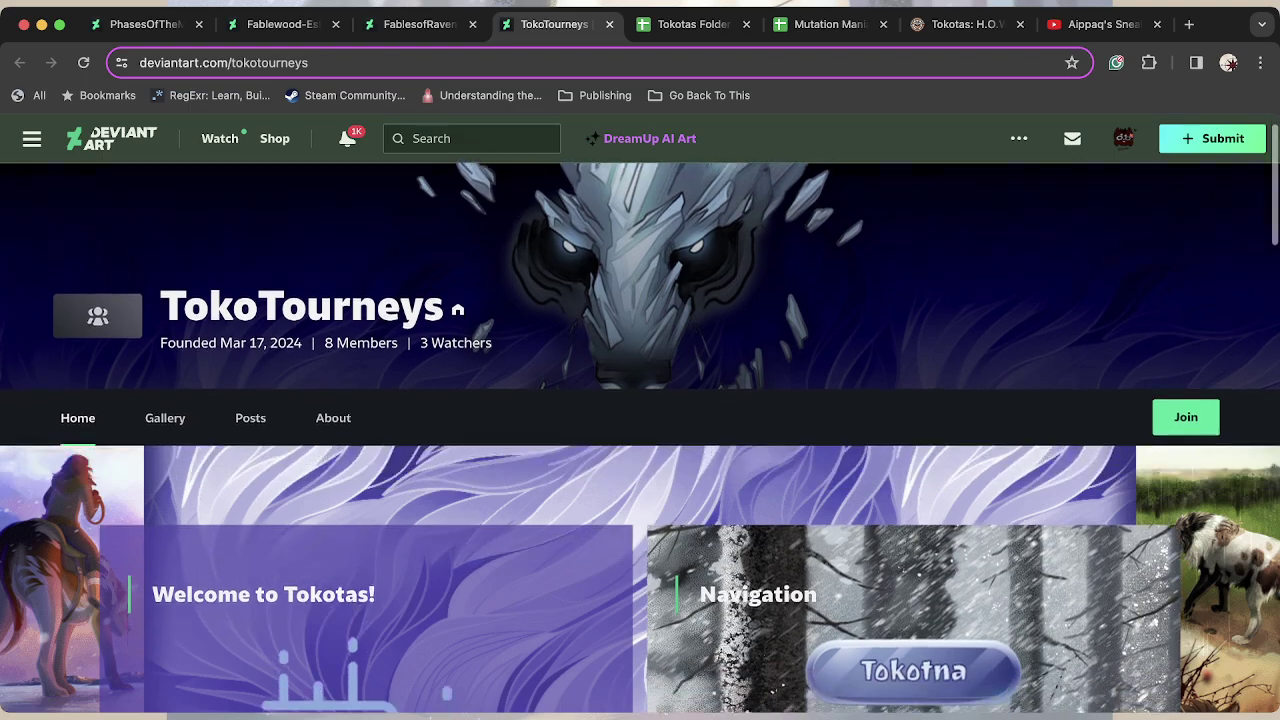
pyautogui.scroll(2, 640, 438)
pyautogui.scroll(-3, 640, 438)
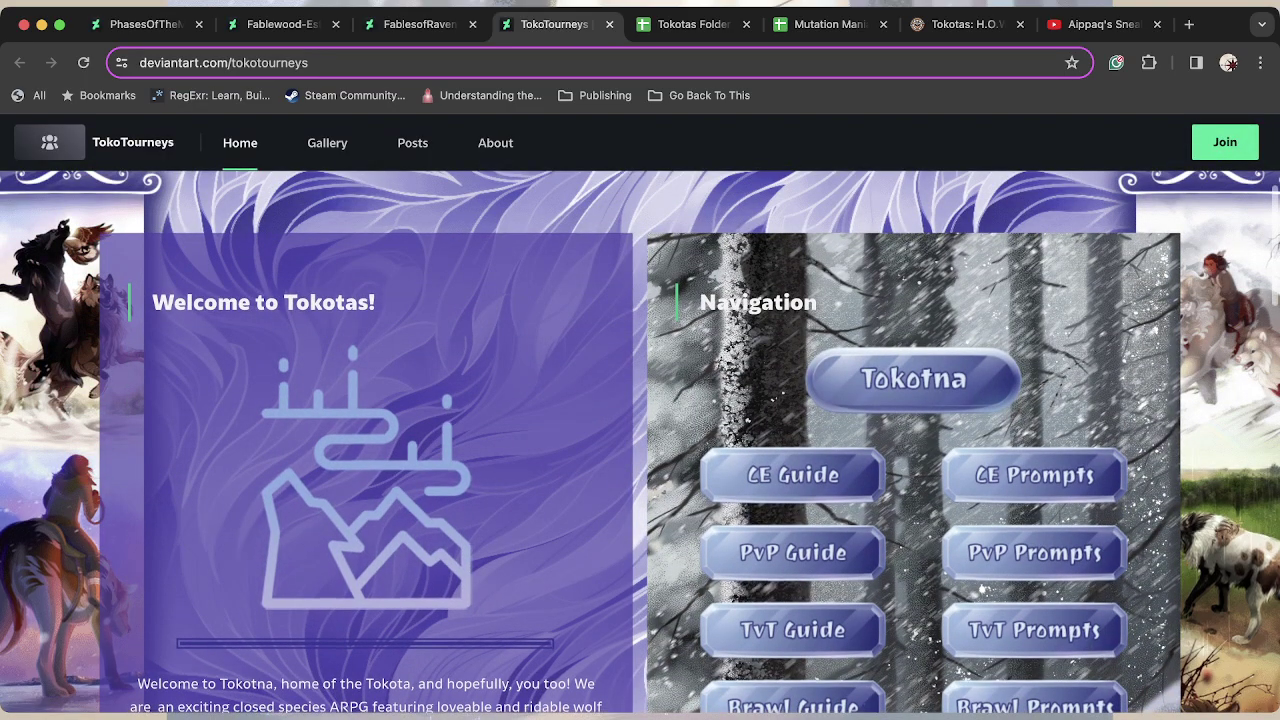
pyautogui.scroll(-3, 640, 438)
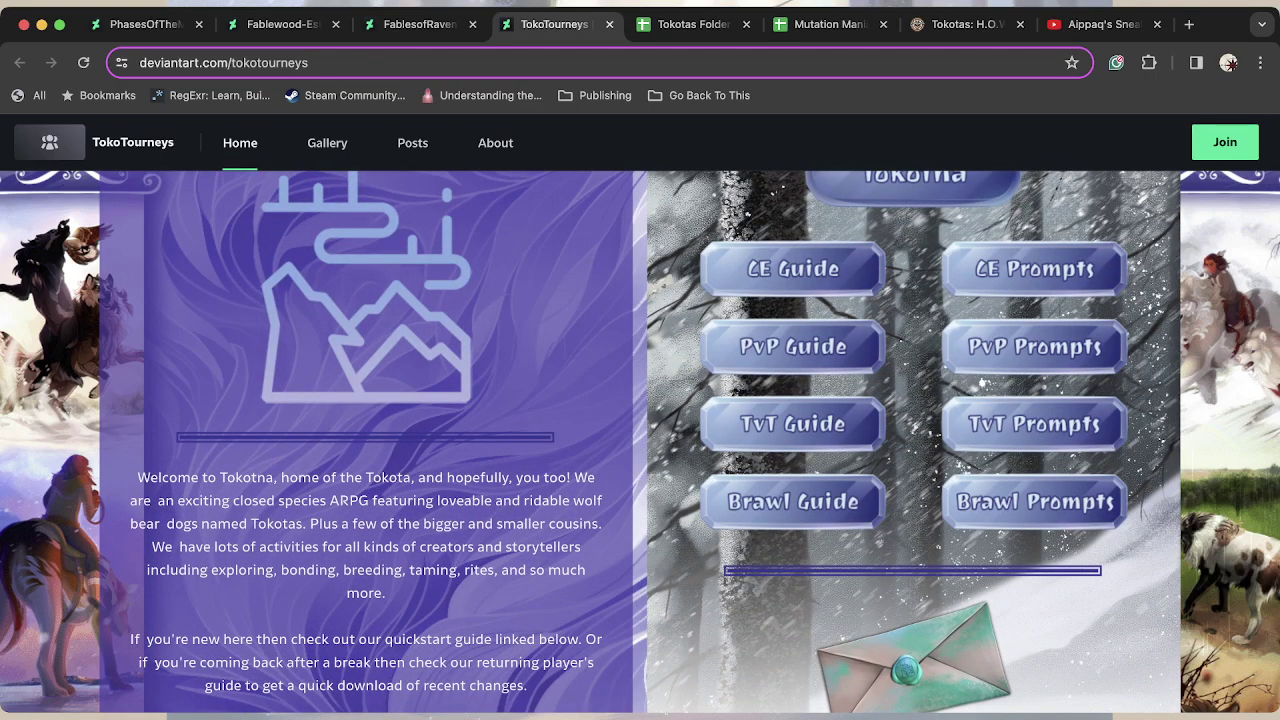
pyautogui.scroll(-4, 640, 438)
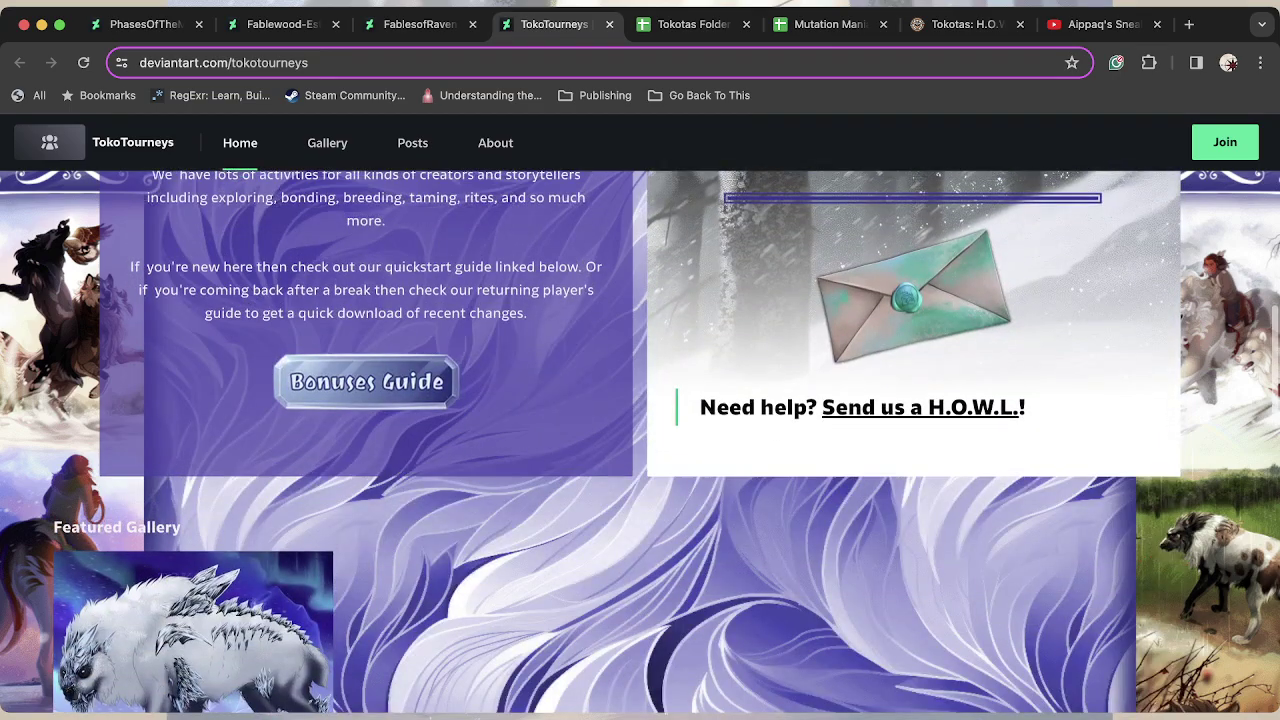
# Review TokoTourneys' Featured Gallery, TokotNet, Toko Treaties and Official Accounts down to the comments, and go back to its header.
pyautogui.scroll(-3, 640, 438)
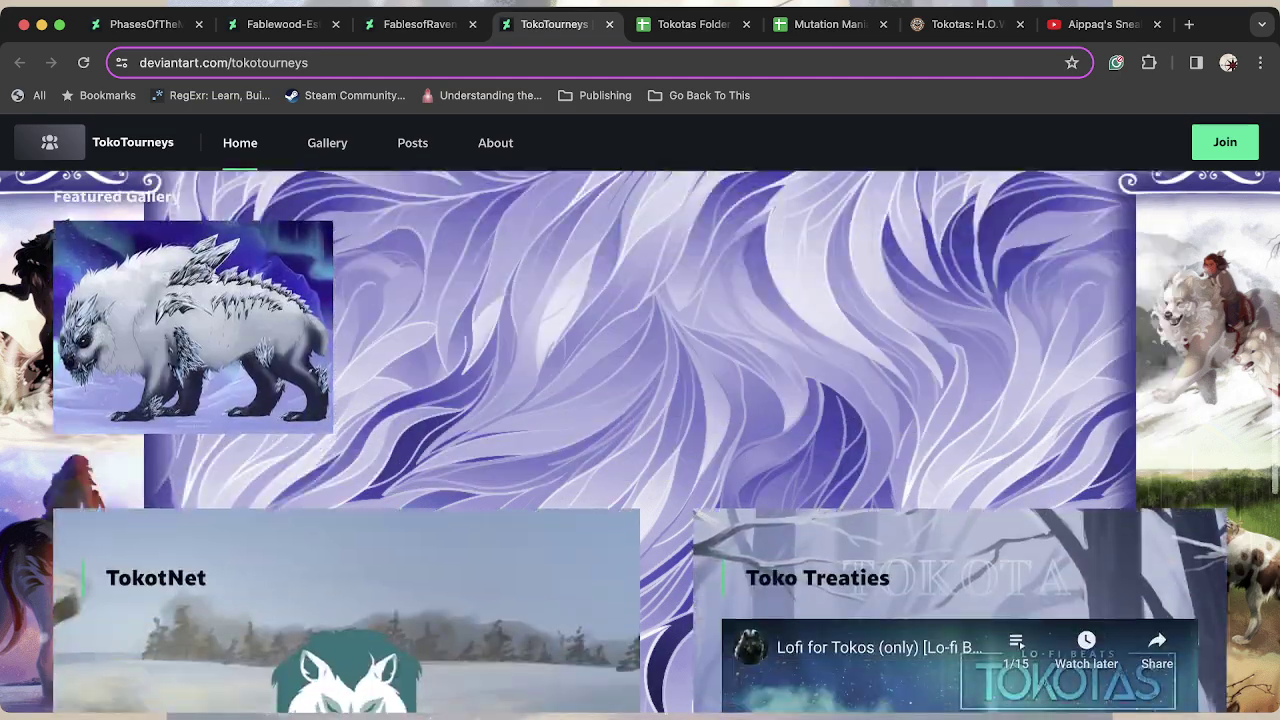
pyautogui.scroll(-4, 640, 438)
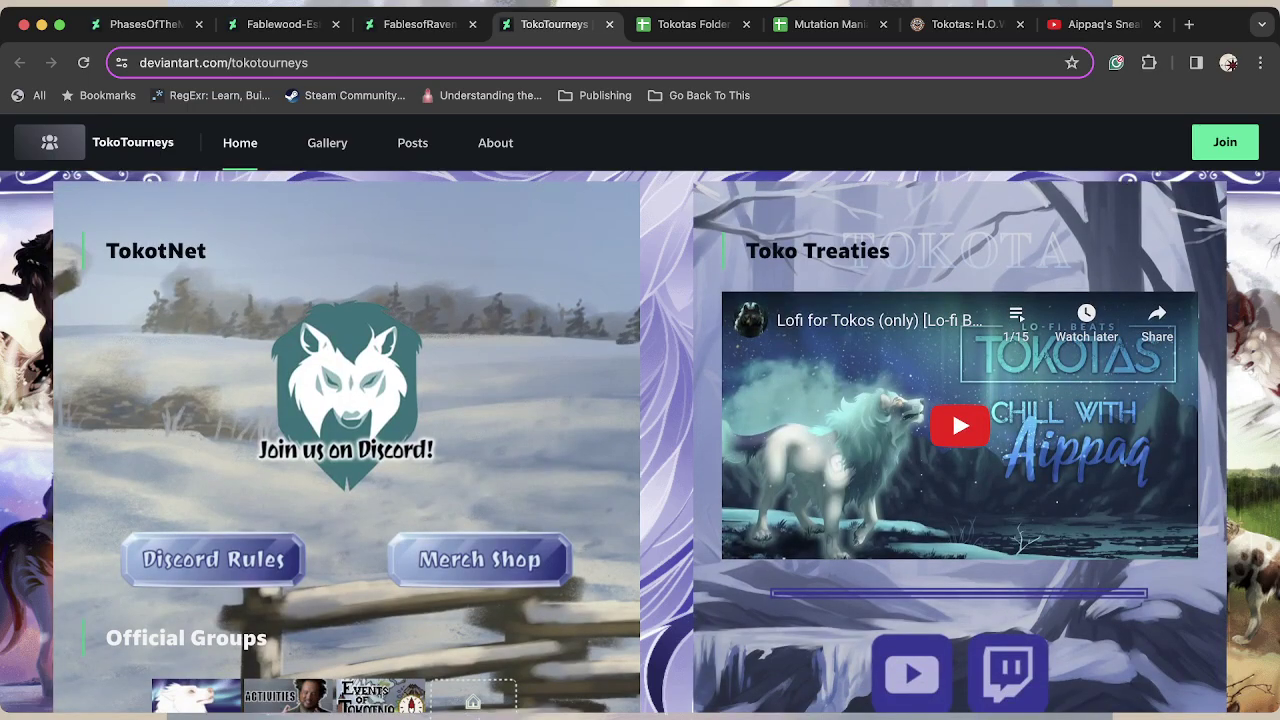
pyautogui.scroll(-3, 640, 438)
pyautogui.scroll(3, 640, 438)
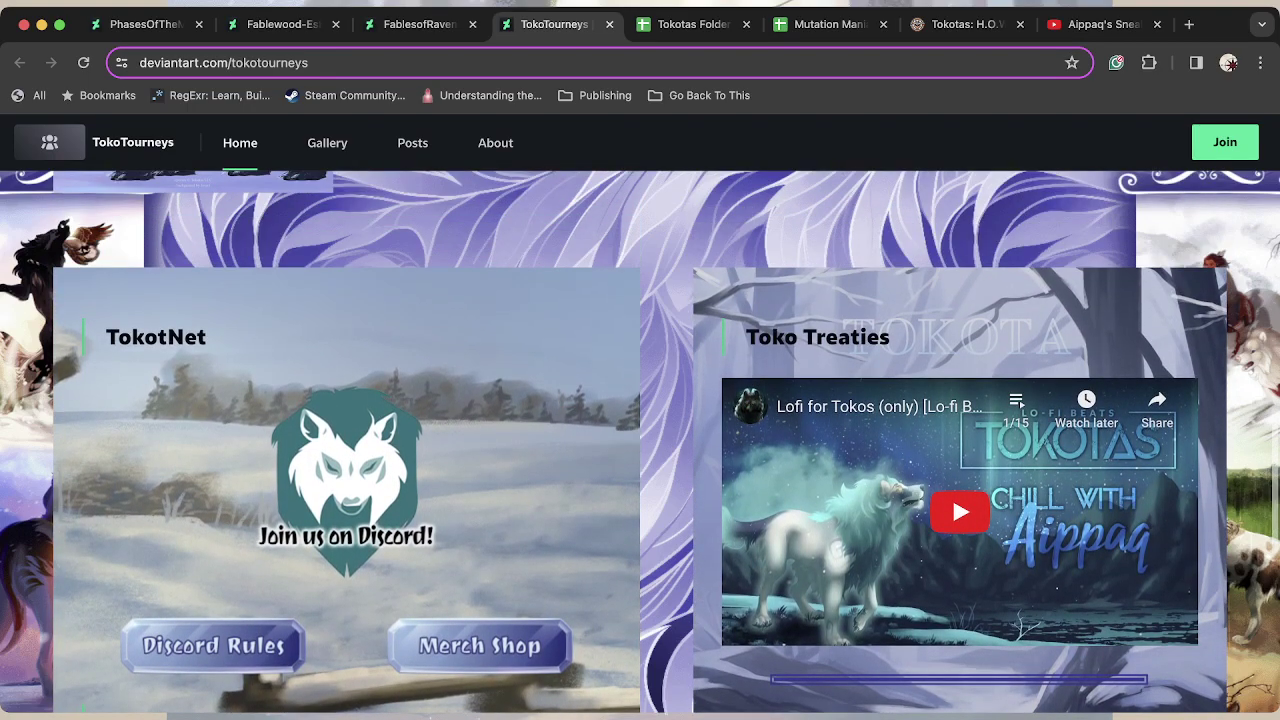
pyautogui.scroll(-5, 640, 438)
pyautogui.scroll(-3, 640, 438)
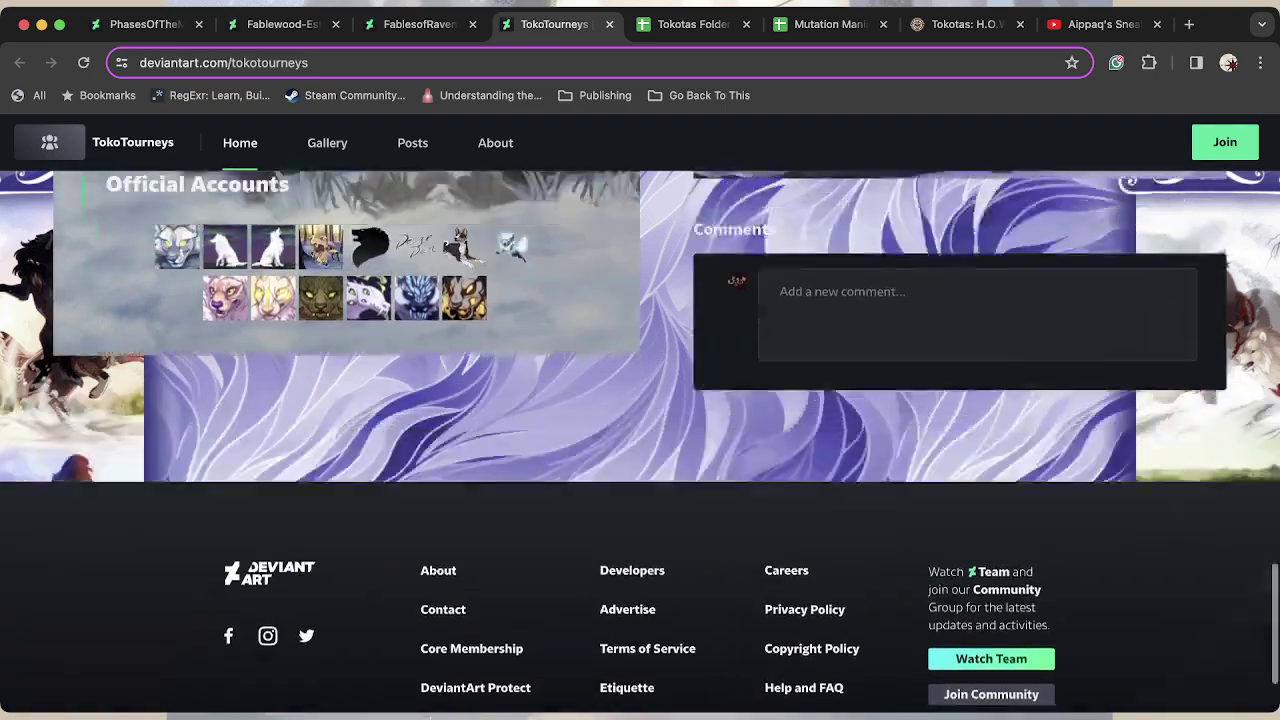
pyautogui.scroll(15, 640, 438)
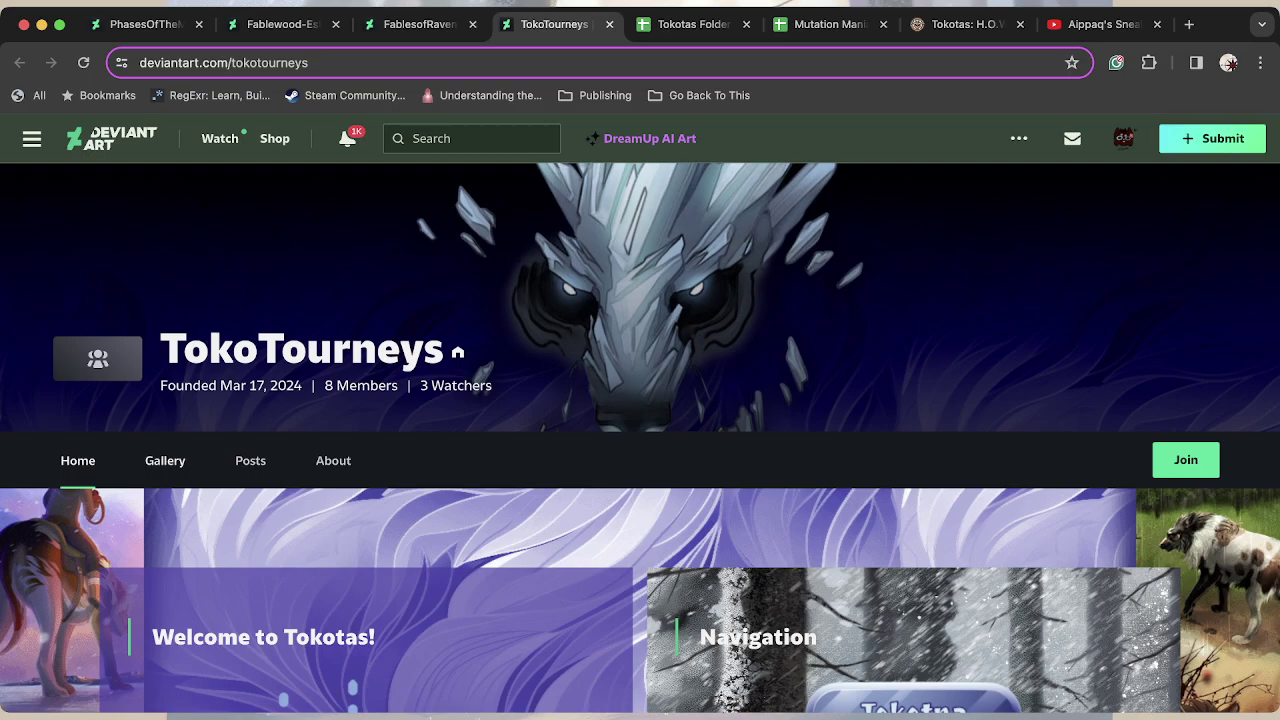
# Open the TokoTourneys gallery and return to the group's home page.
pyautogui.click(165, 460)
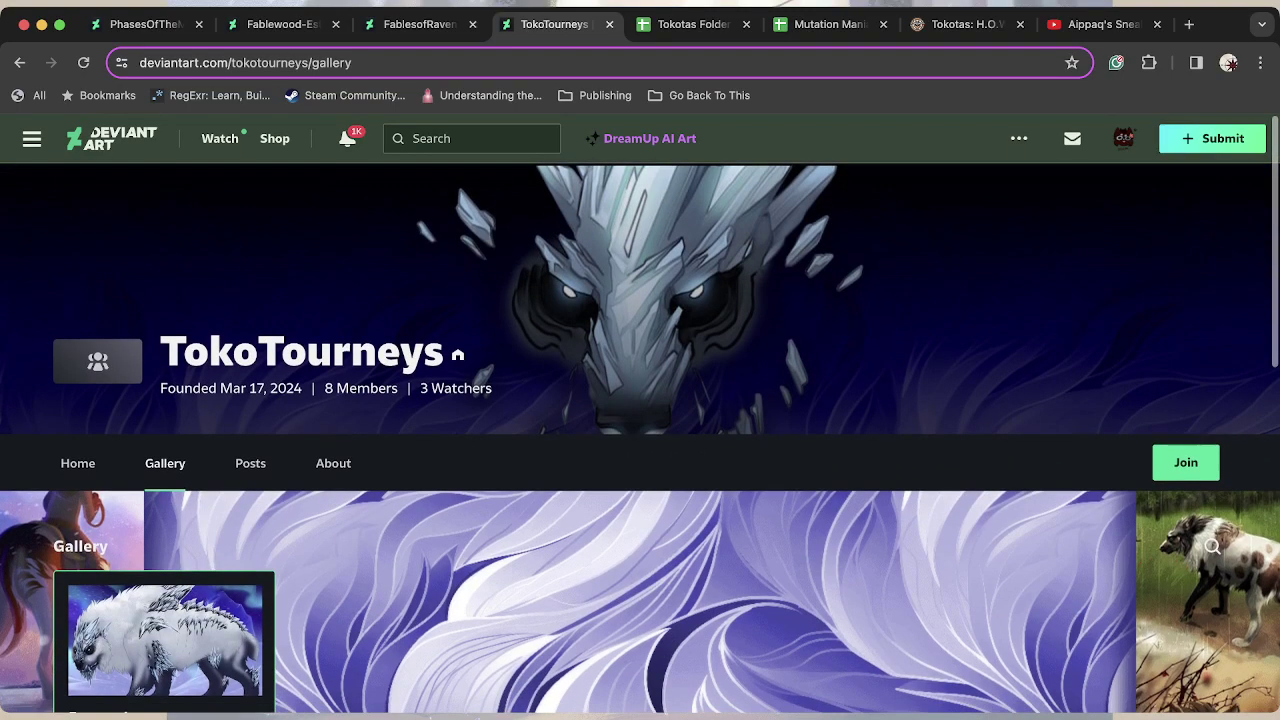
pyautogui.click(78, 460)
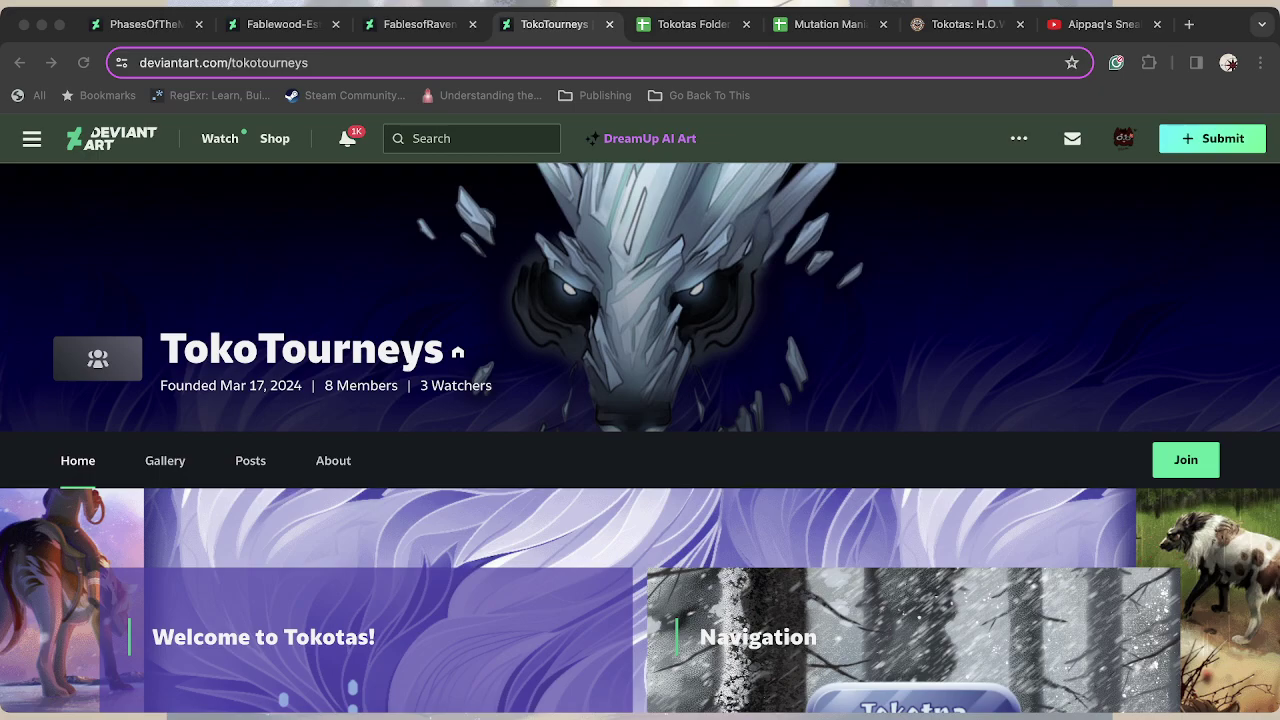
pyautogui.press('super+Tab')
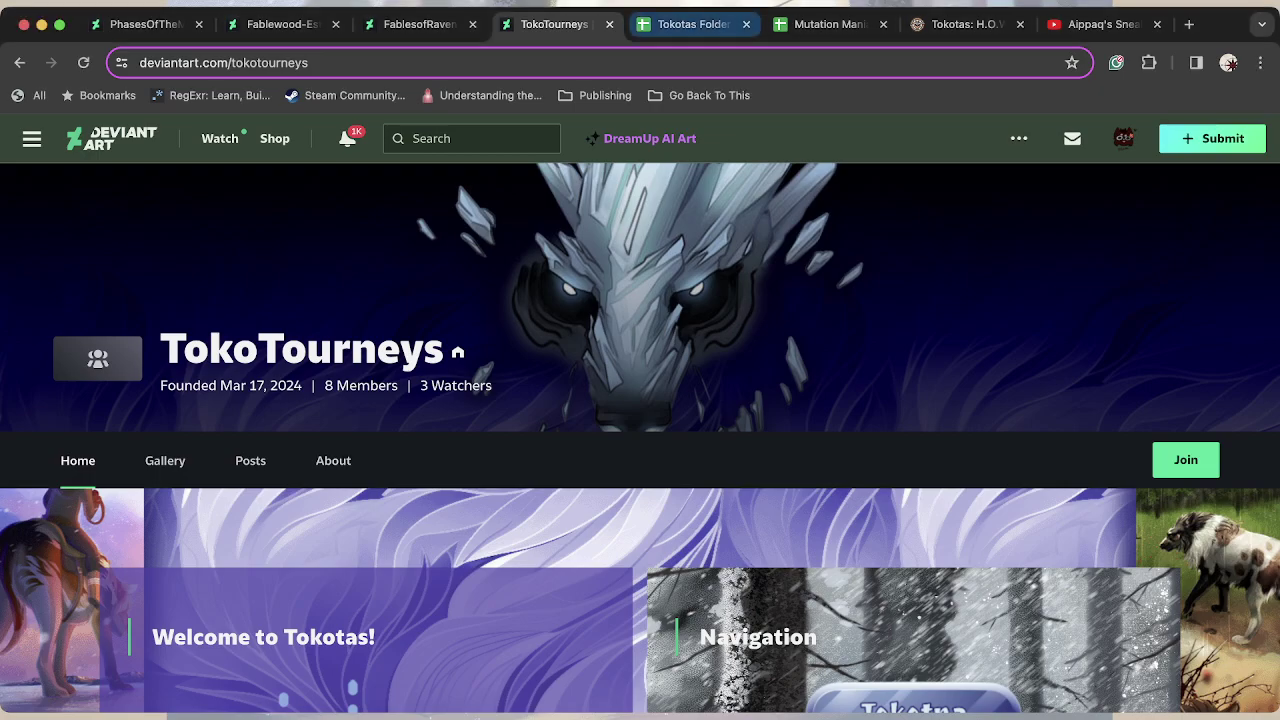
# Switch to the Tokotas Folder Hierarchy spreadsheet and examine the TokoTourneys folders from Continuous Events to Player vs Player.
pyautogui.click(693, 24)
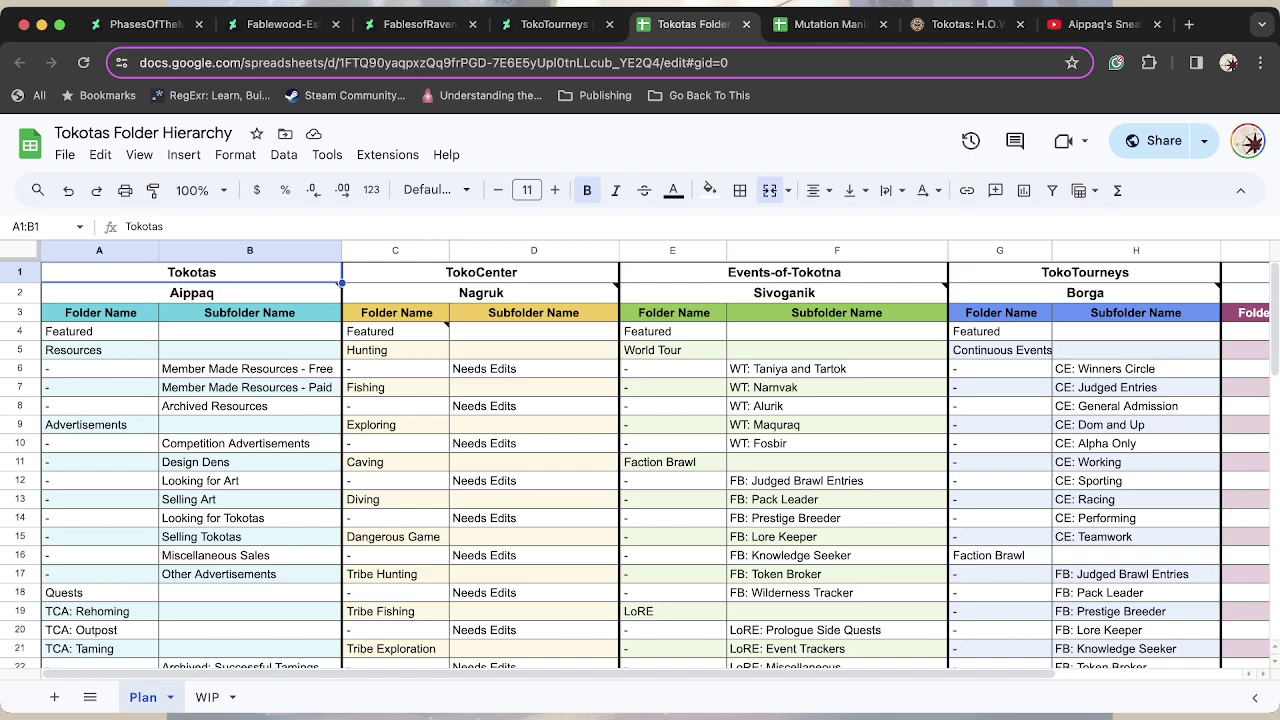
pyautogui.click(1000, 368)
pyautogui.scroll(-5, 640, 456)
pyautogui.hscroll(2, 640, 456)
pyautogui.scroll(-3, 640, 456)
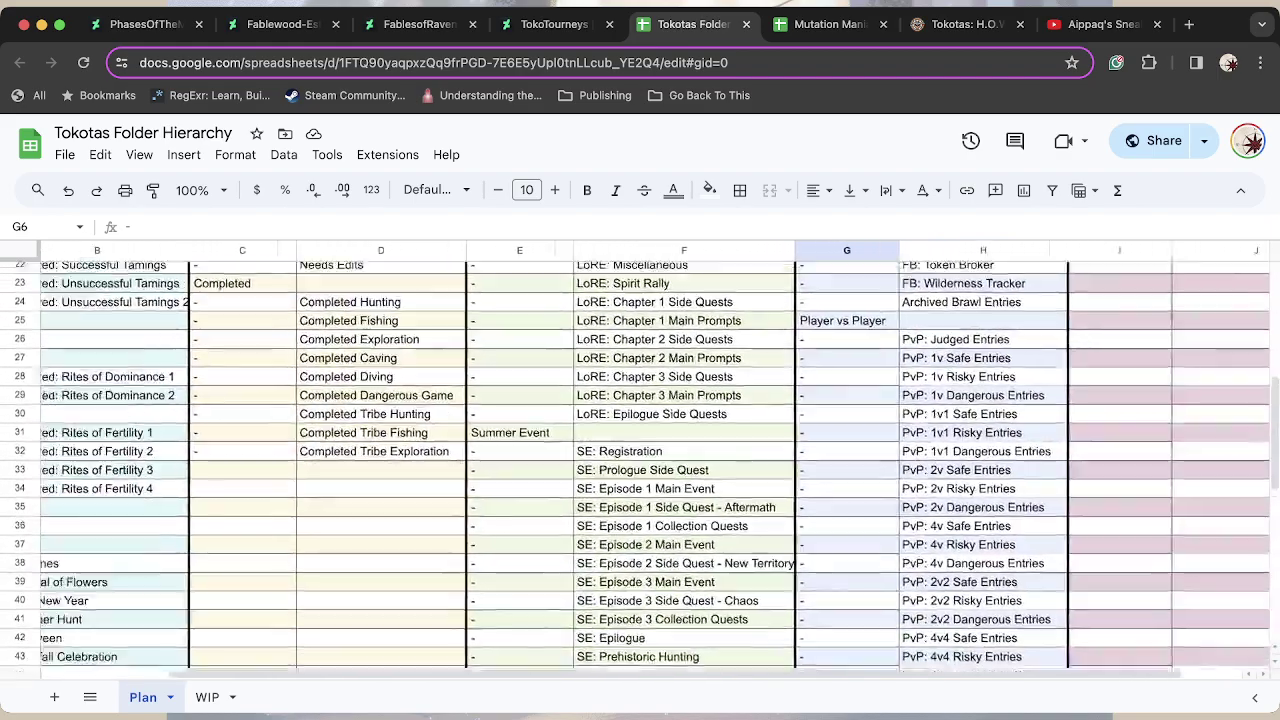
pyautogui.scroll(5, 640, 456)
pyautogui.scroll(3, 640, 456)
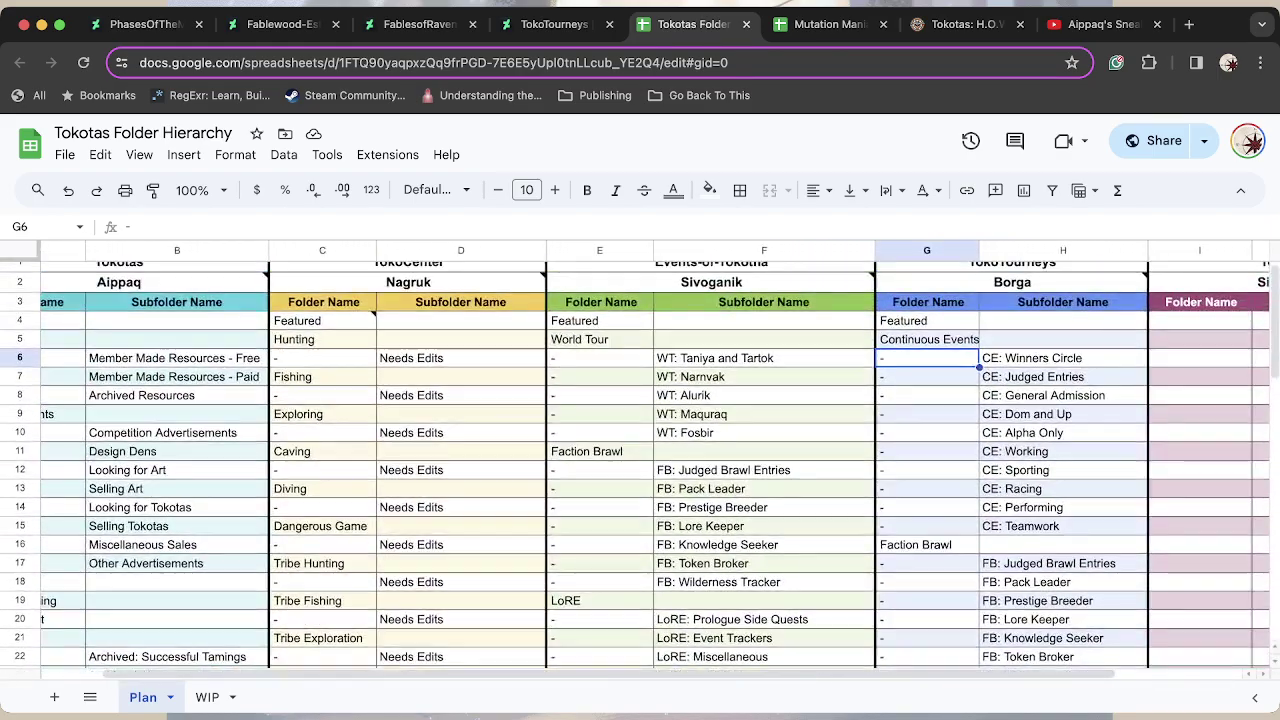
pyautogui.scroll(1, 640, 456)
pyautogui.hscroll(1, 640, 456)
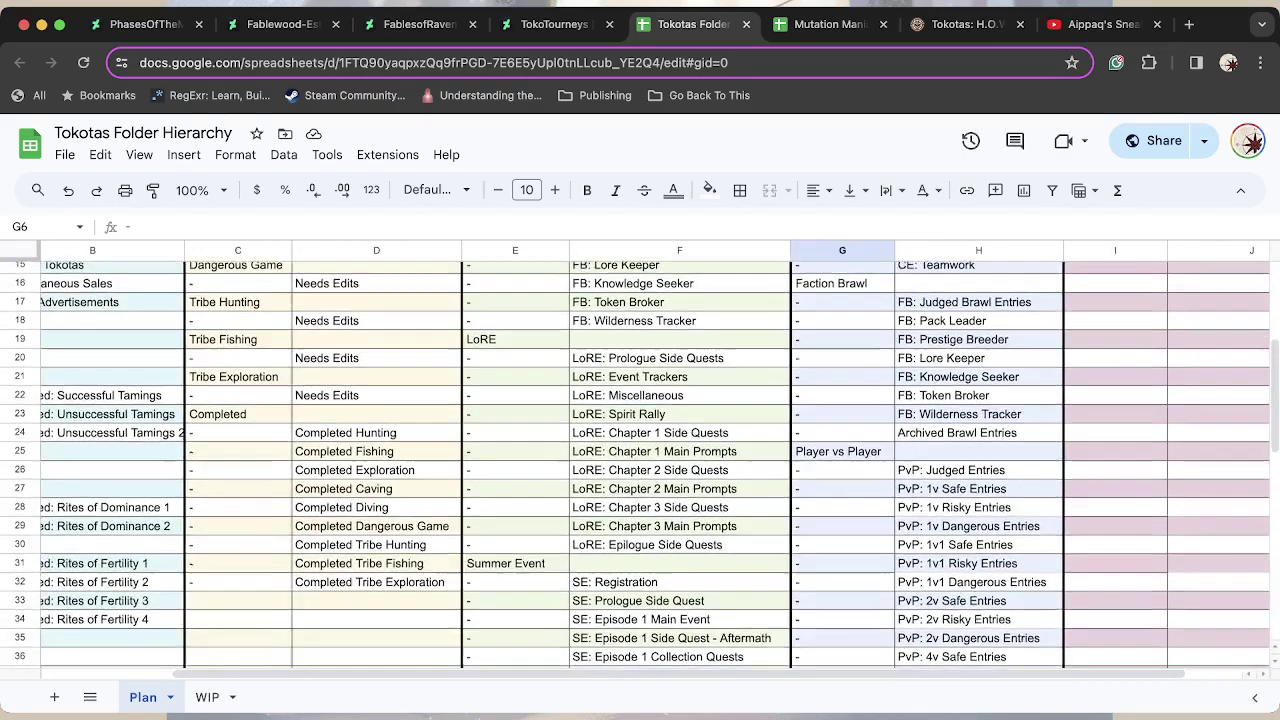
# Examine the Plan sheet's TokoTourneys columns down to the last row and return to the group headings.
pyautogui.scroll(-10, 640, 450)
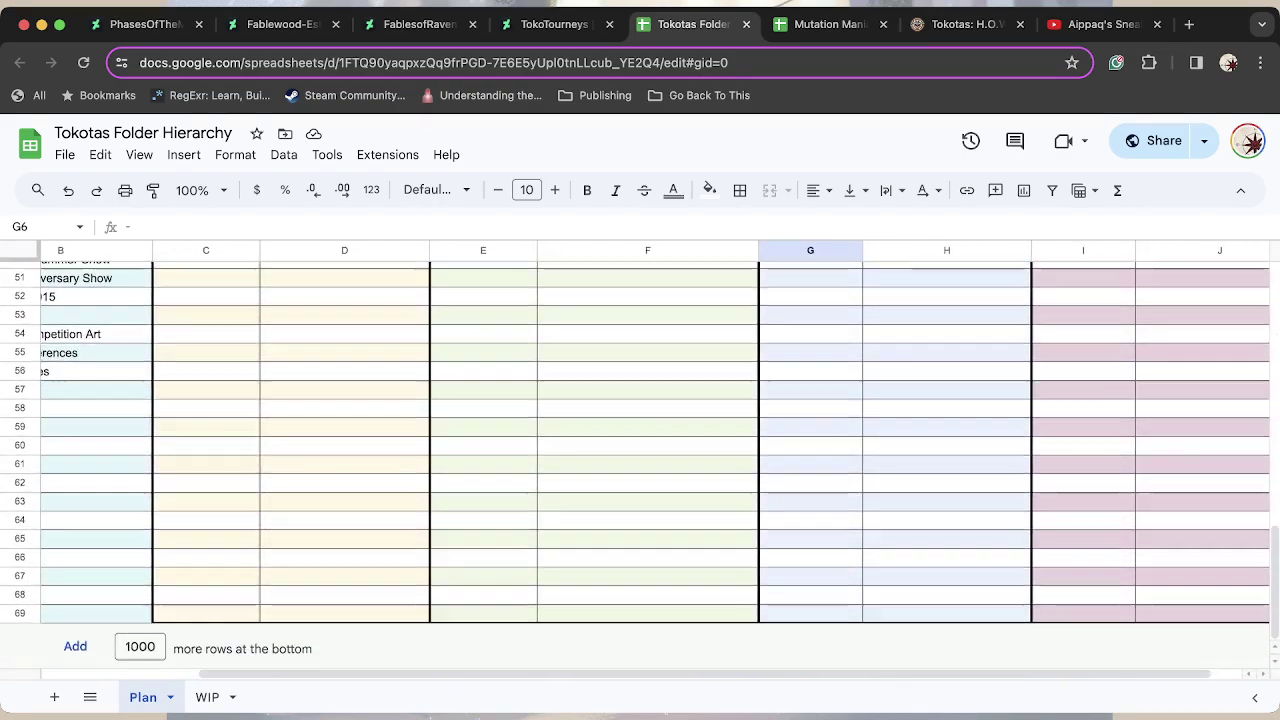
pyautogui.scroll(15, 640, 450)
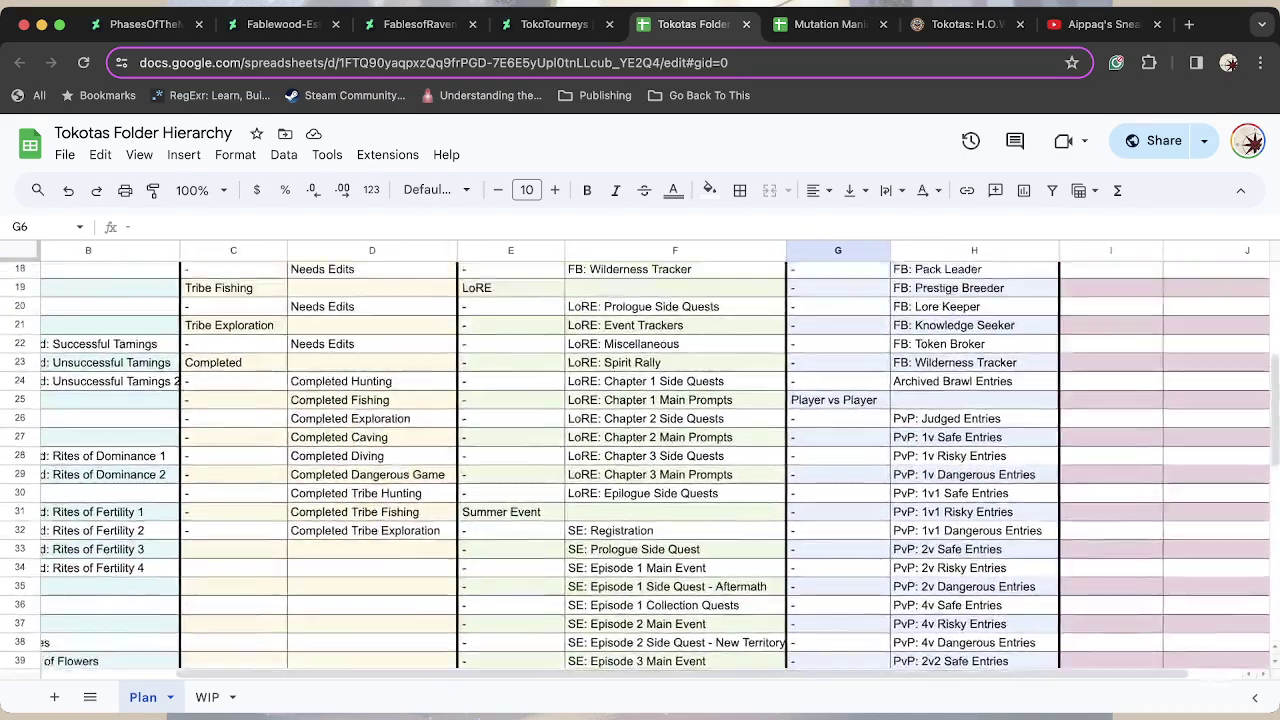
pyautogui.scroll(3, 640, 450)
pyautogui.scroll(-7, 640, 450)
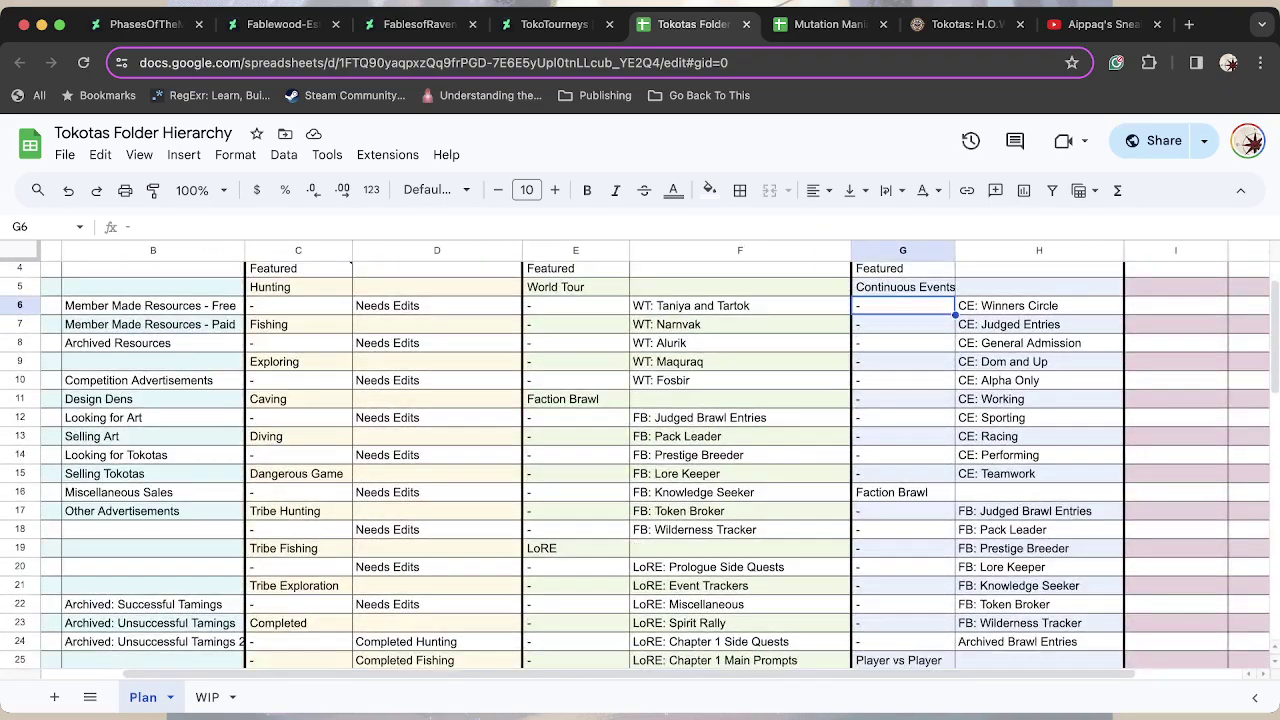
pyautogui.scroll(7, 640, 450)
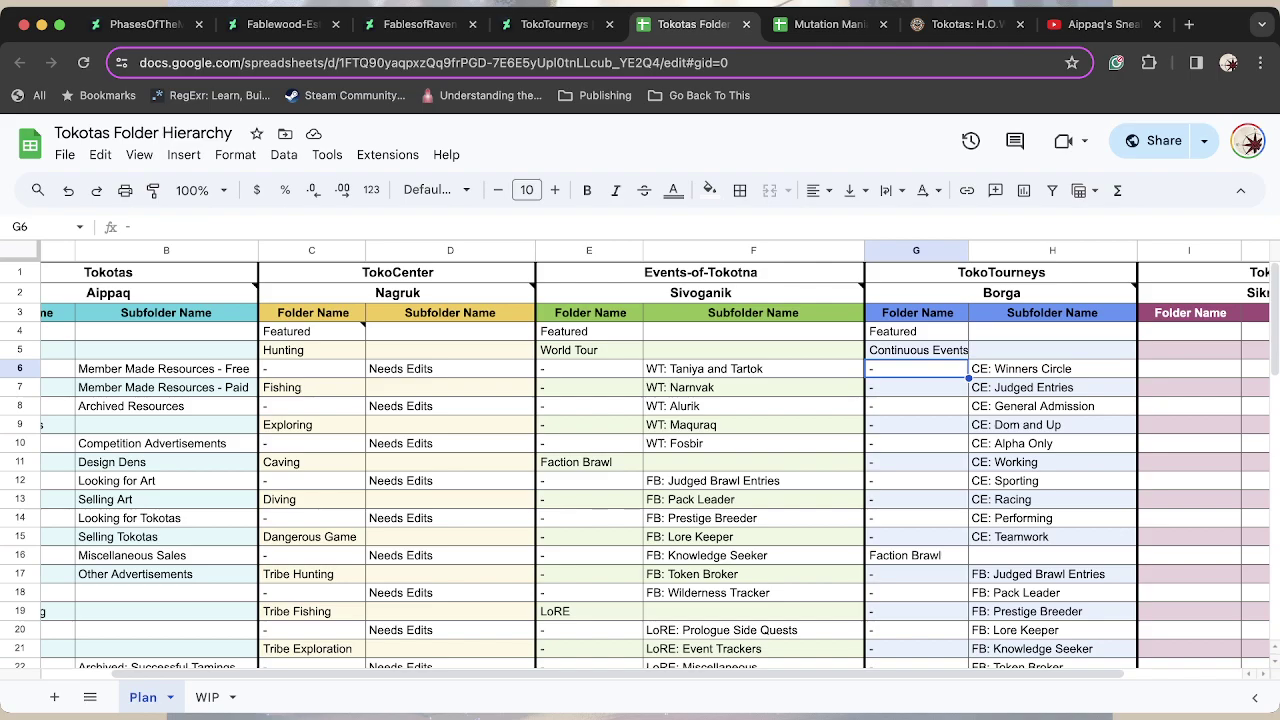
# Look across the group headings of the Plan sheet from Tokotna back to the Tokotas columns.
pyautogui.hscroll(3, 640, 450)
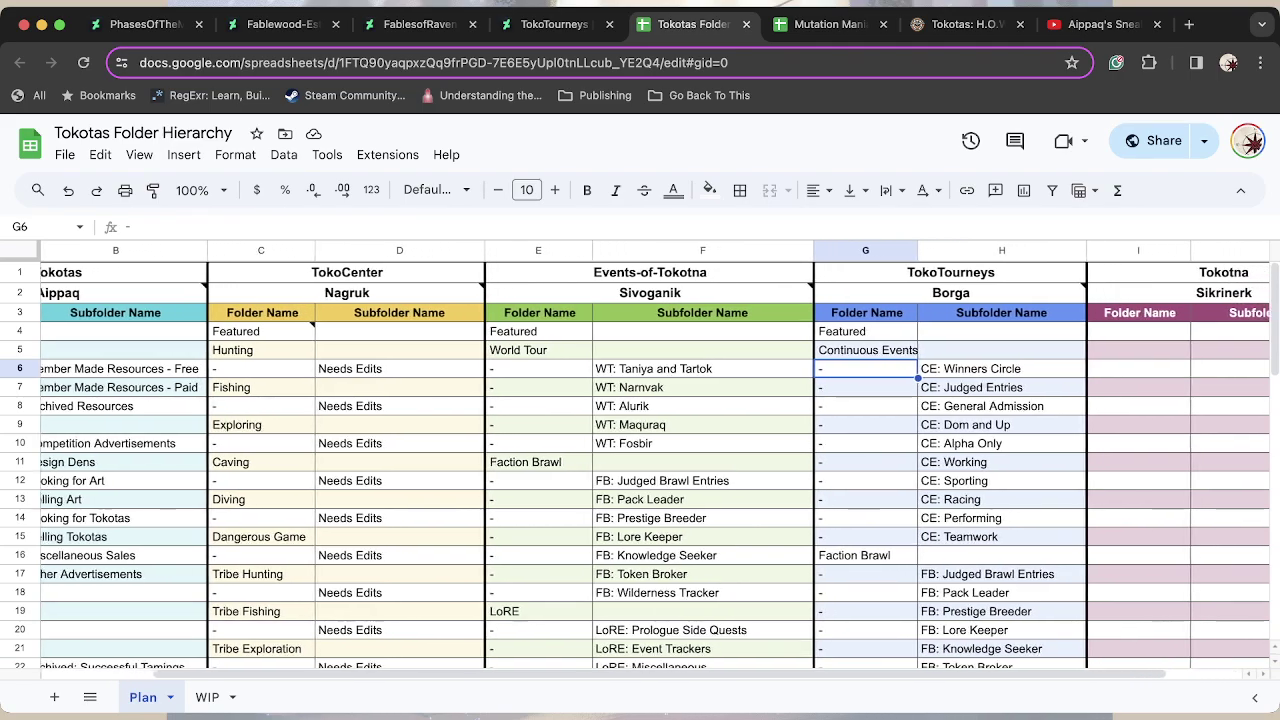
pyautogui.hscroll(-3, 640, 450)
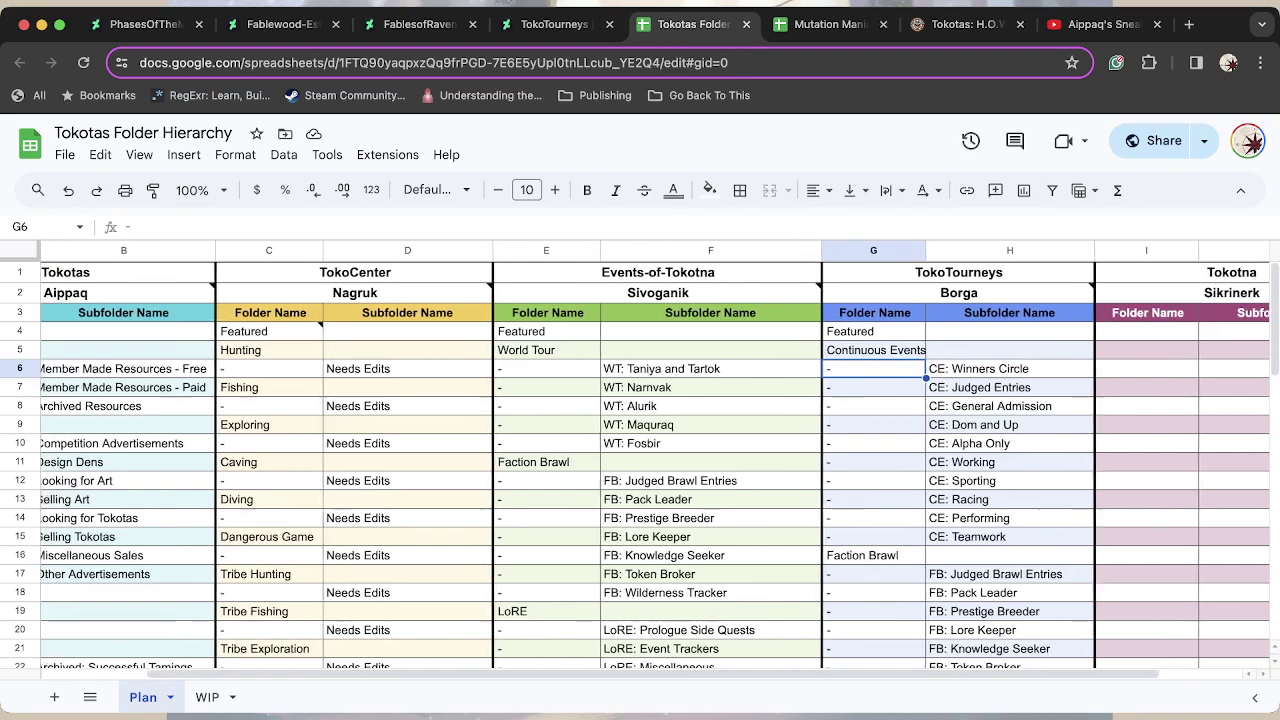
pyautogui.hscroll(-4, 640, 450)
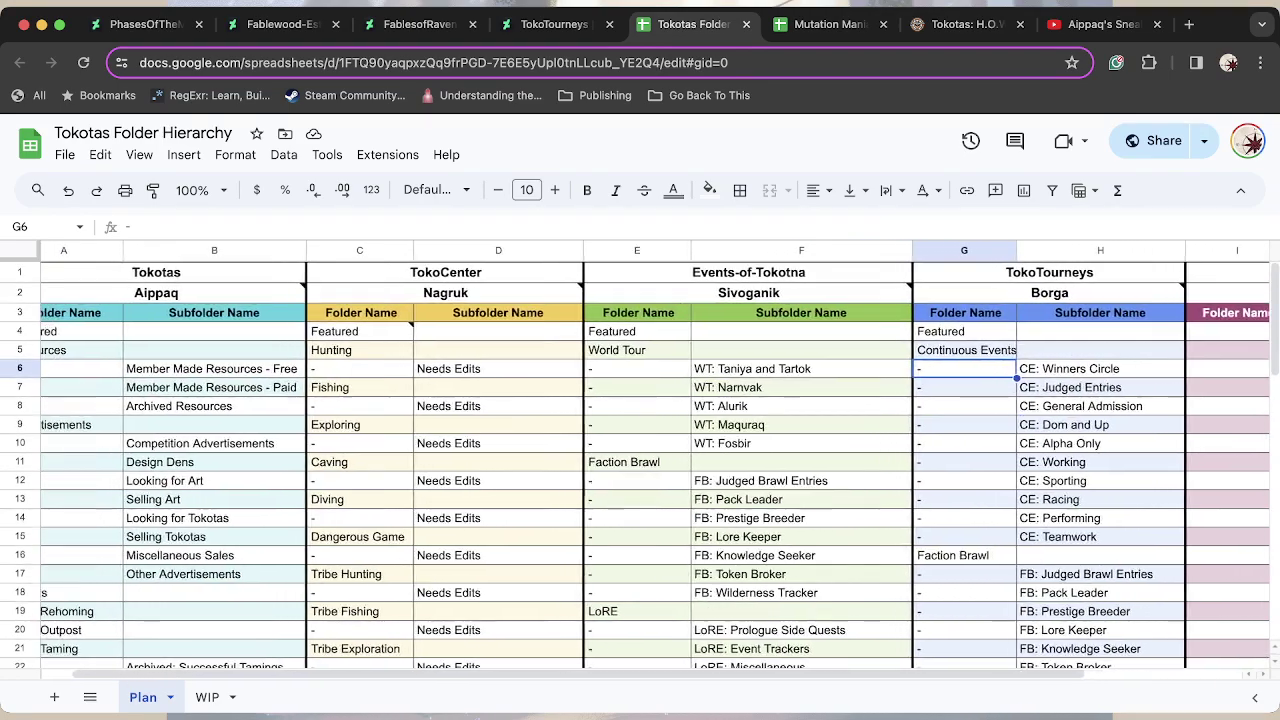
pyautogui.hscroll(-1, 640, 450)
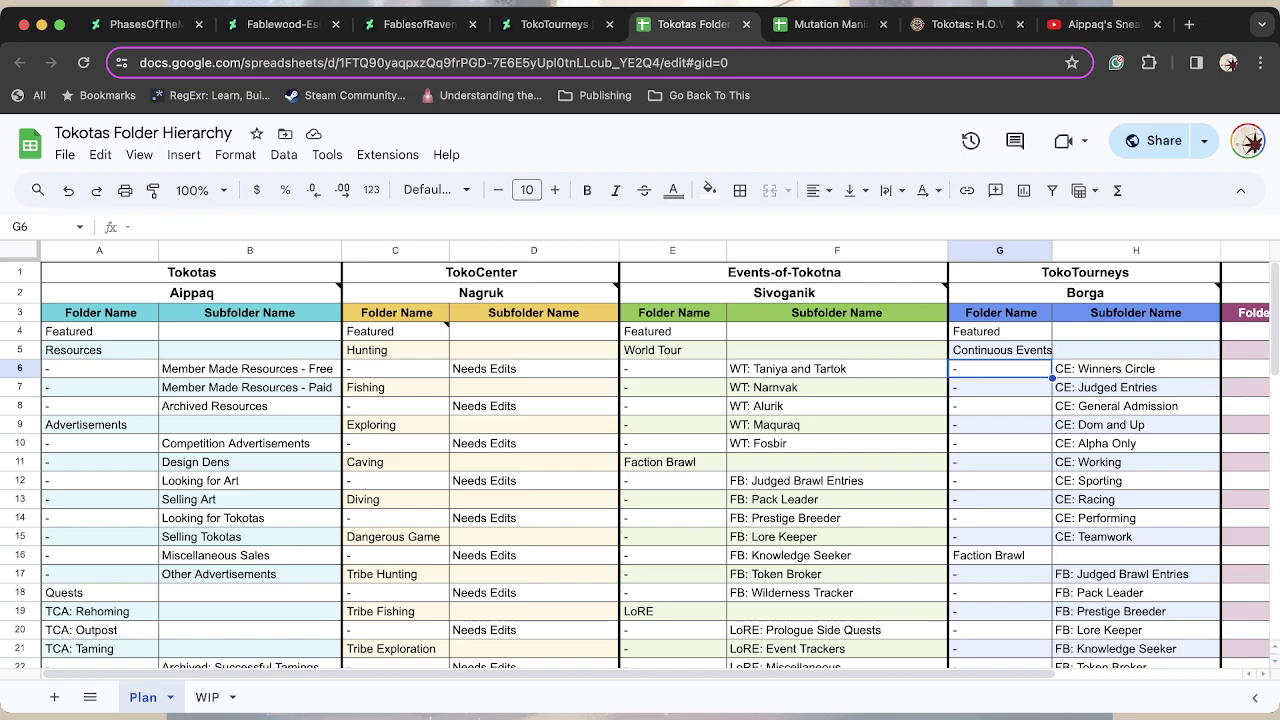
# Review the Tokotas folder list down to the Special Events and Miscellaneous subfolders and go back to its beginning.
pyautogui.scroll(-7, 640, 465)
pyautogui.scroll(-7, 640, 465)
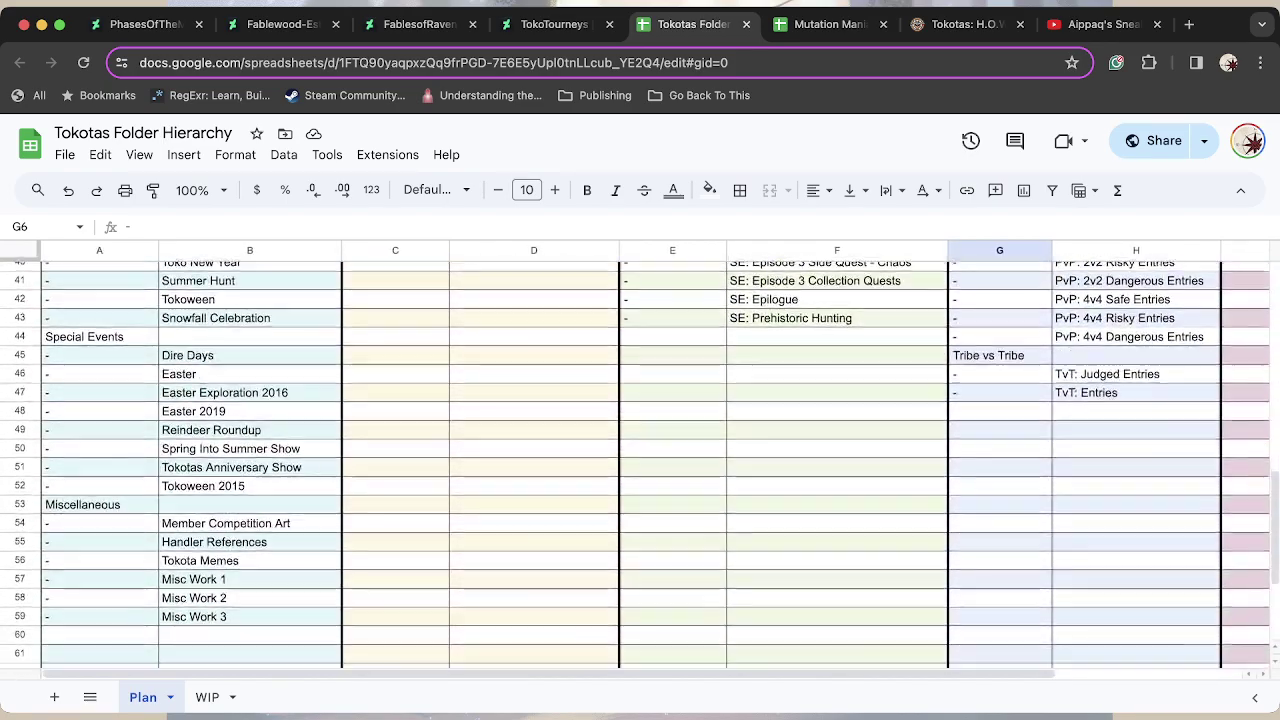
pyautogui.scroll(2, 640, 465)
pyautogui.scroll(6, 640, 465)
pyautogui.scroll(6, 640, 465)
pyautogui.scroll(-1, 640, 465)
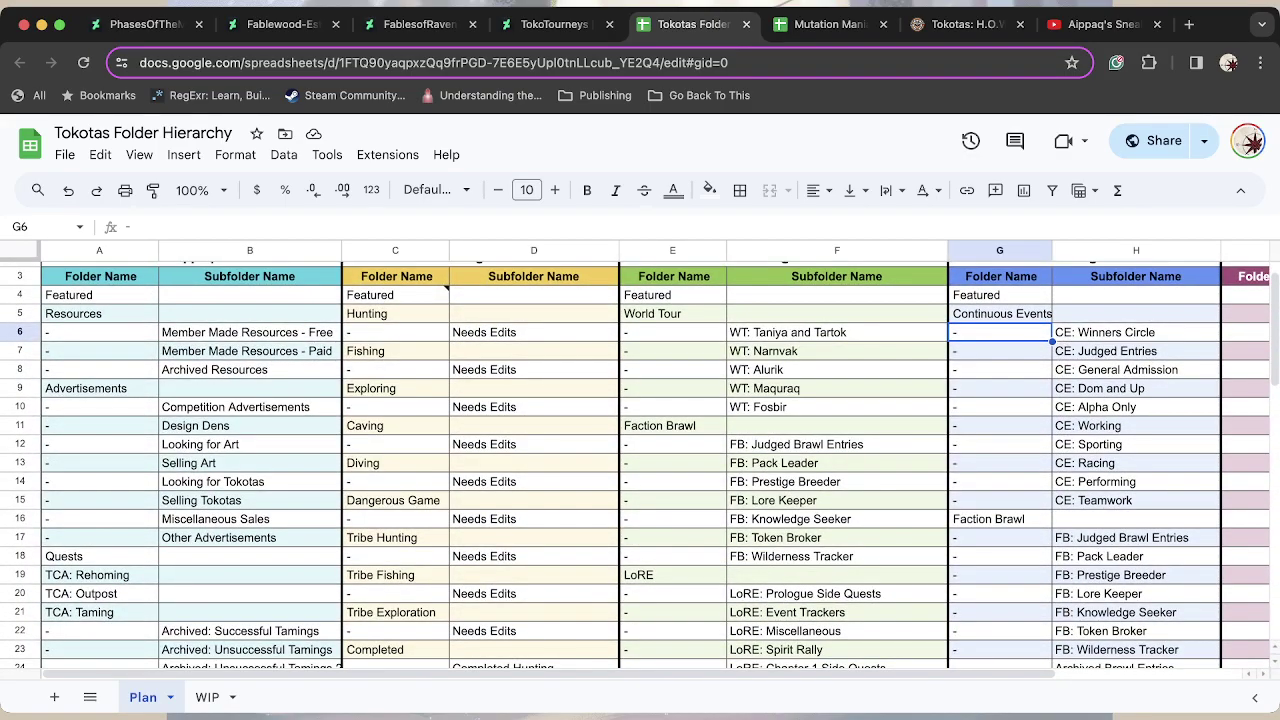
pyautogui.scroll(1, 640, 465)
# Go through the Plan sheet's folders once more from Resources down to Misc Work 3, and return to the first row.
pyautogui.scroll(-2, 640, 465)
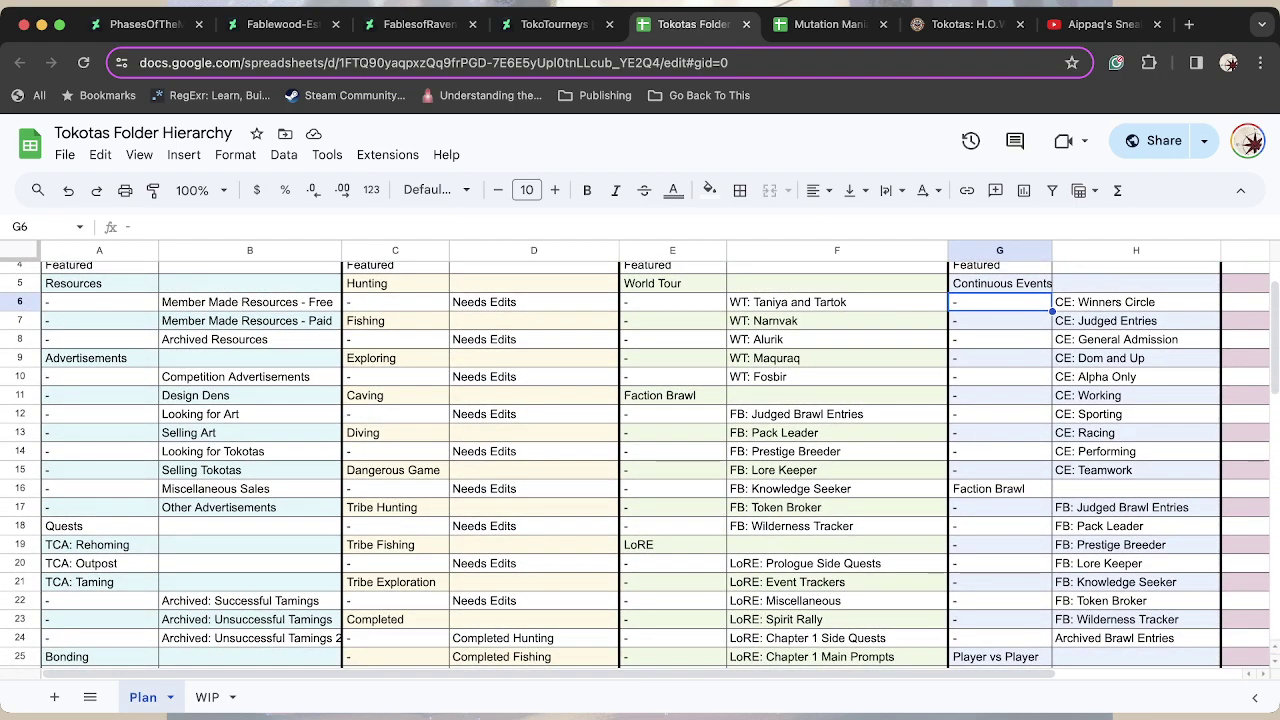
pyautogui.scroll(-6, 640, 465)
pyautogui.scroll(-3, 640, 465)
pyautogui.scroll(-4, 640, 465)
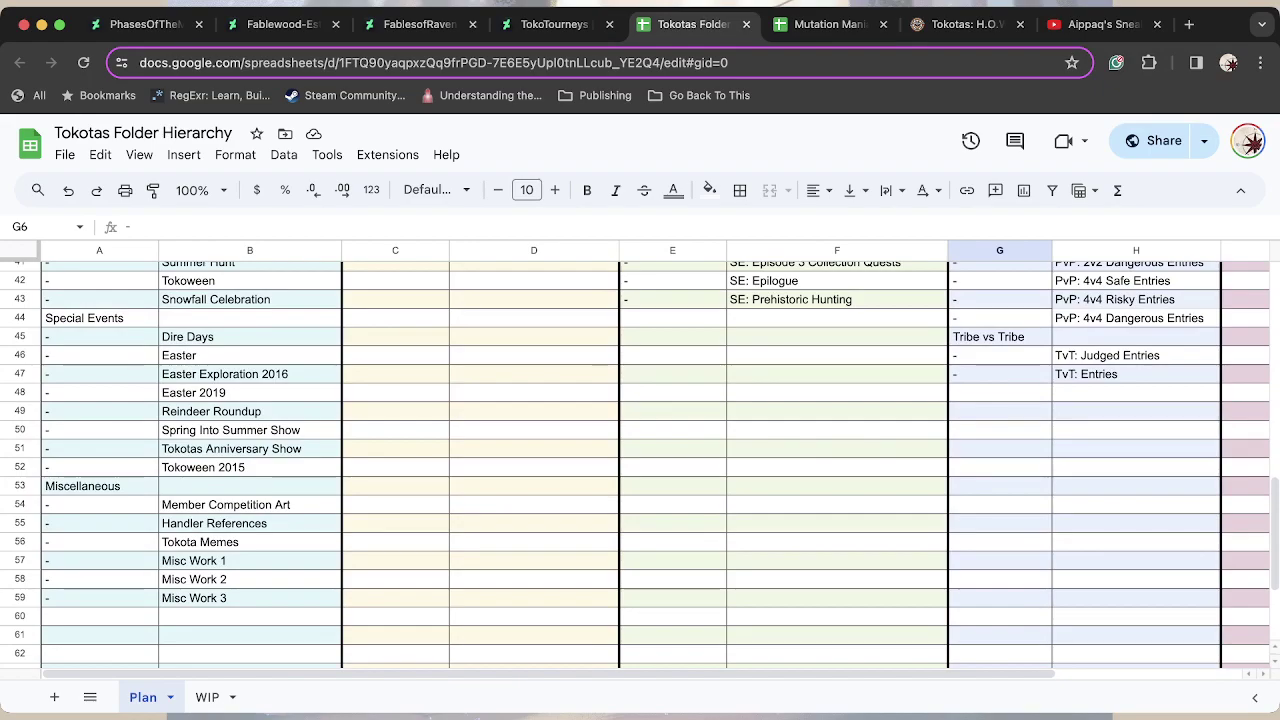
pyautogui.scroll(15, 640, 465)
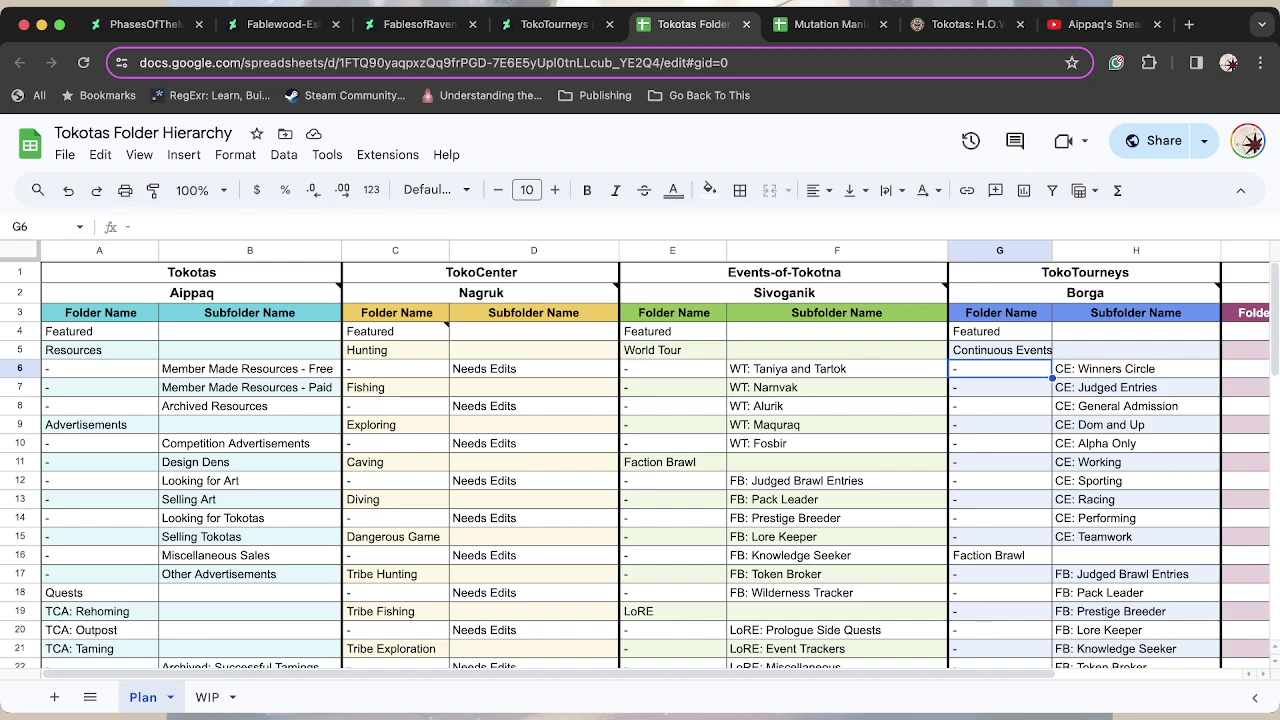
# Bring up the Plan sheet's middle rows covering Bonding, Rites of Dominance, Rites of Fertility, Holidays and Summer Event folders.
pyautogui.scroll(-5, 640, 465)
pyautogui.scroll(-4, 640, 465)
pyautogui.scroll(-1, 640, 465)
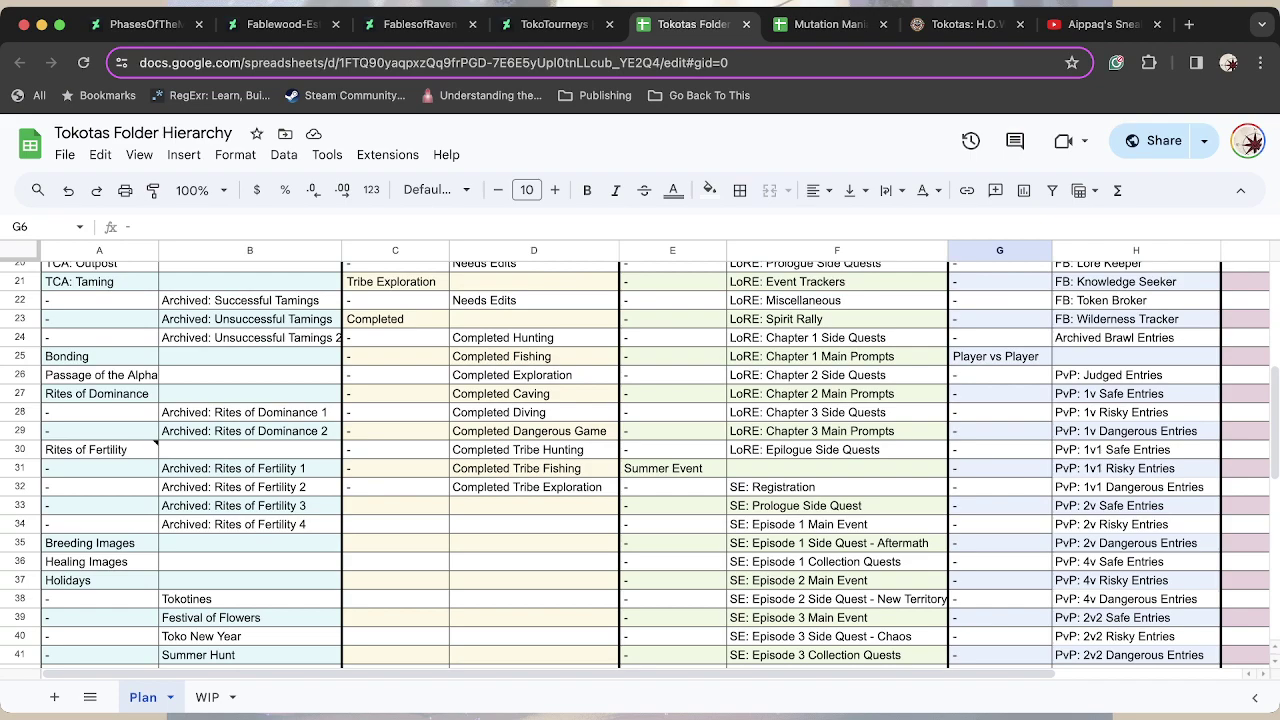
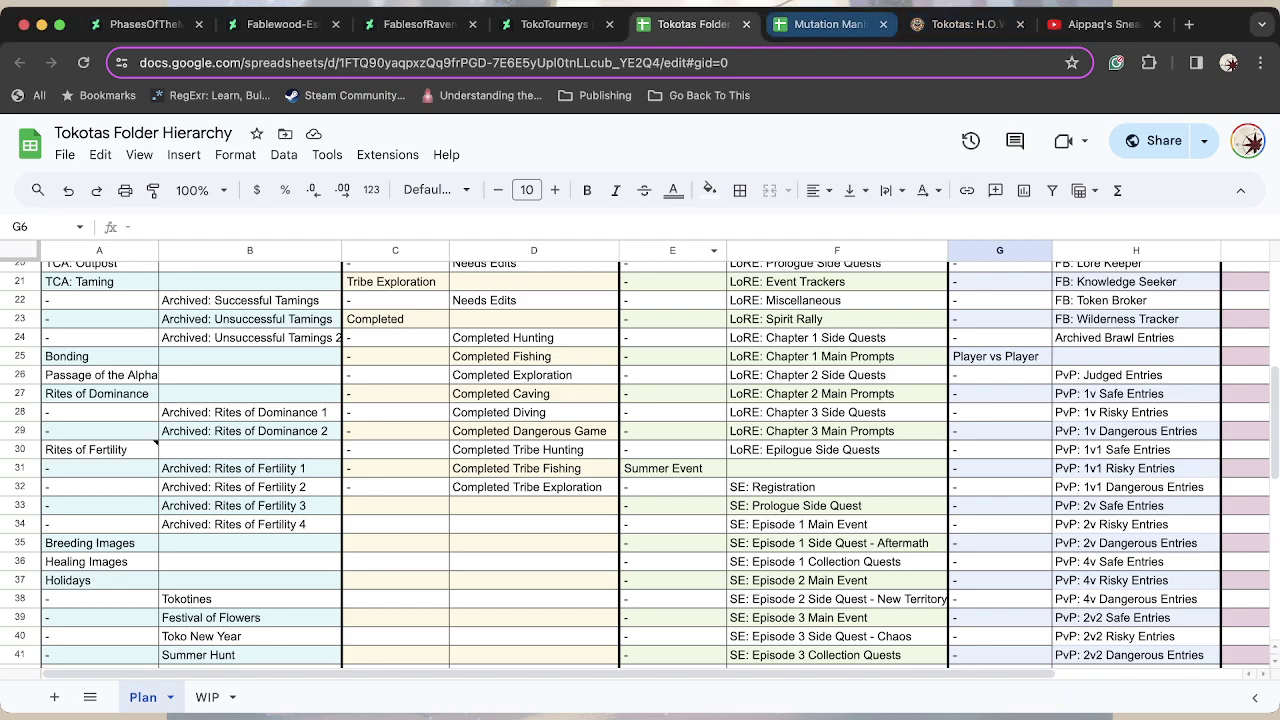
# Switch to the Tokotas site's H.O.W.L inbox, view its existing entries and reload the page.
pyautogui.click(965, 24)
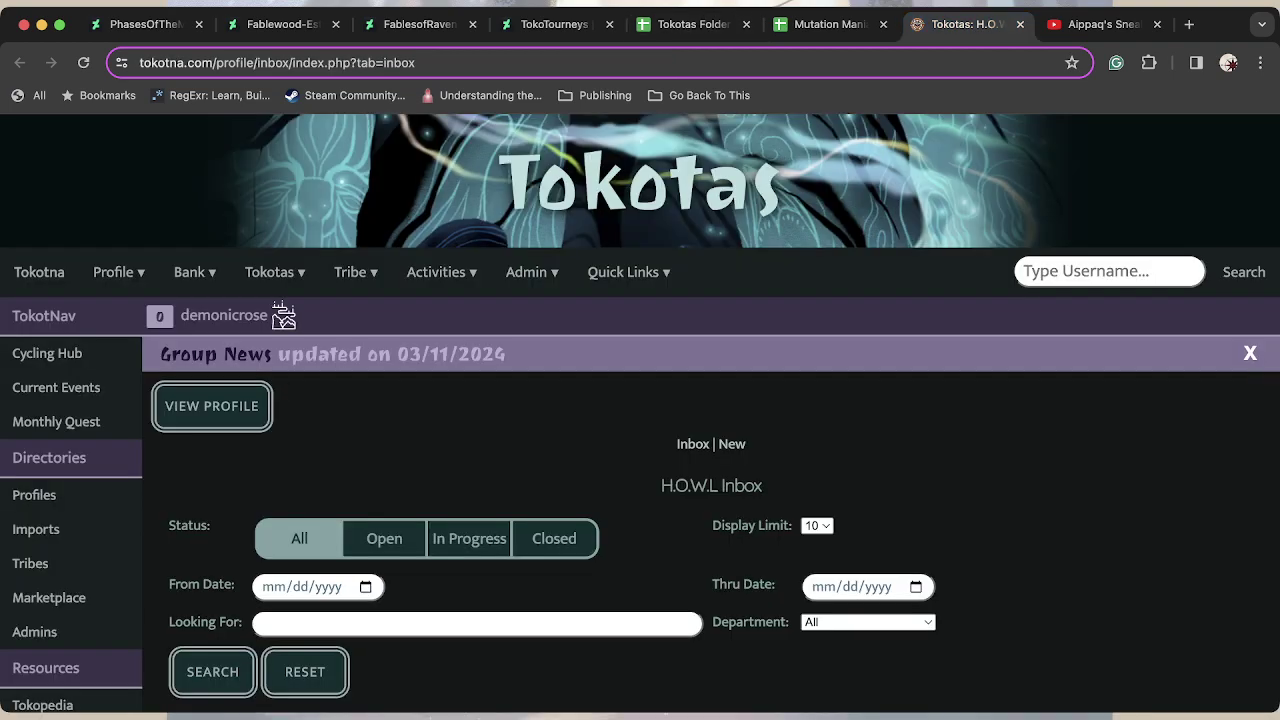
pyautogui.moveTo(270, 272)
pyautogui.scroll(-3, 640, 414)
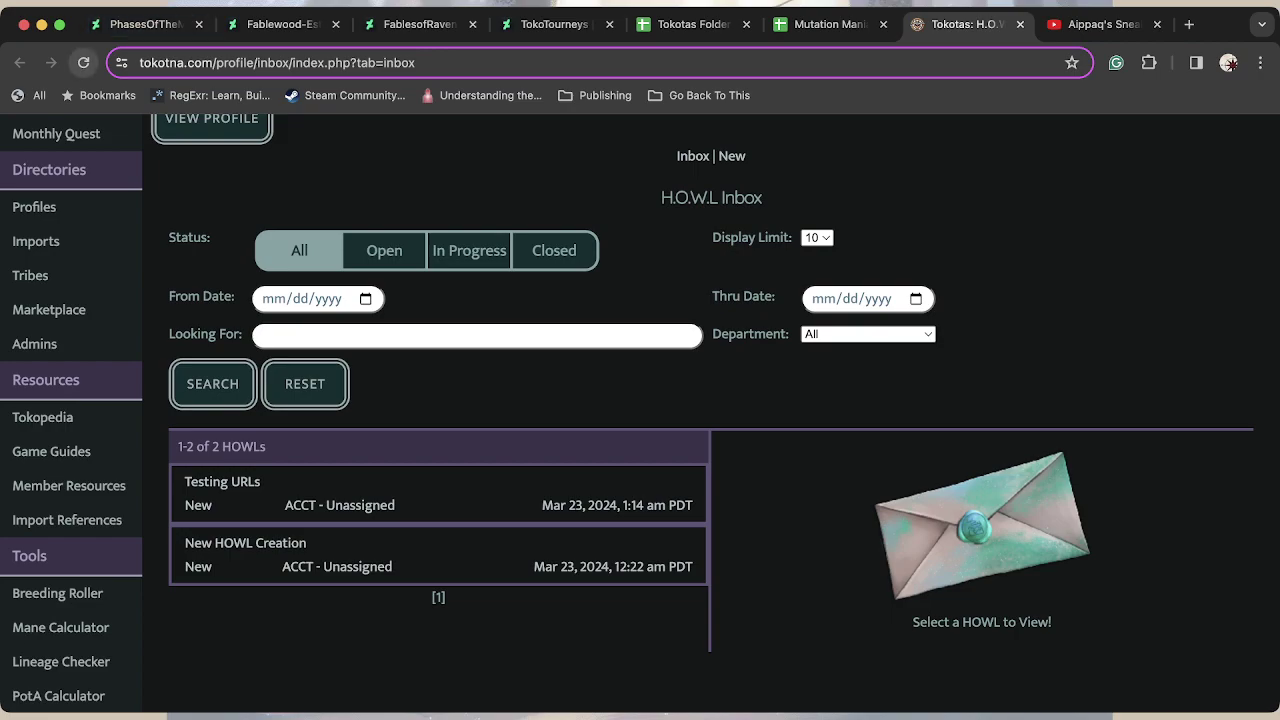
pyautogui.click(84, 62)
pyautogui.scroll(-3, 640, 400)
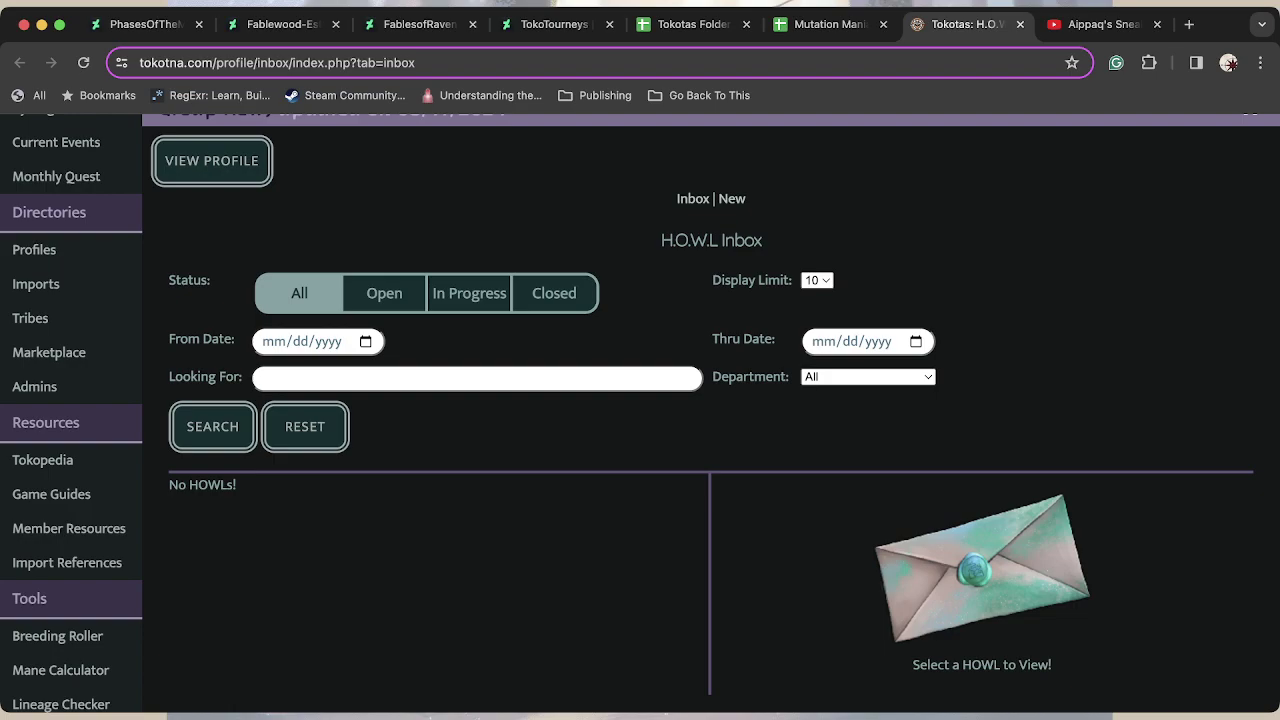
# Start a new H.O.W.L and give it the subject "Crafting issue with duplicates".
pyautogui.click(732, 198)
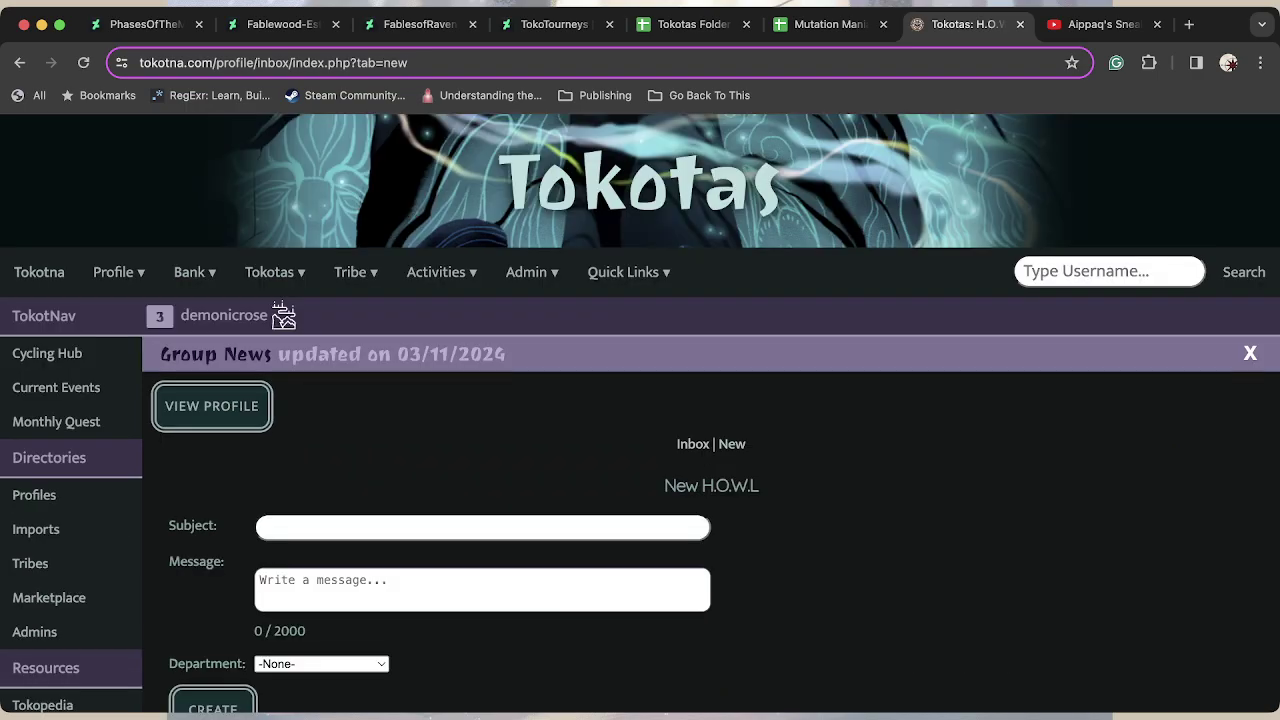
pyautogui.scroll(-3, 640, 413)
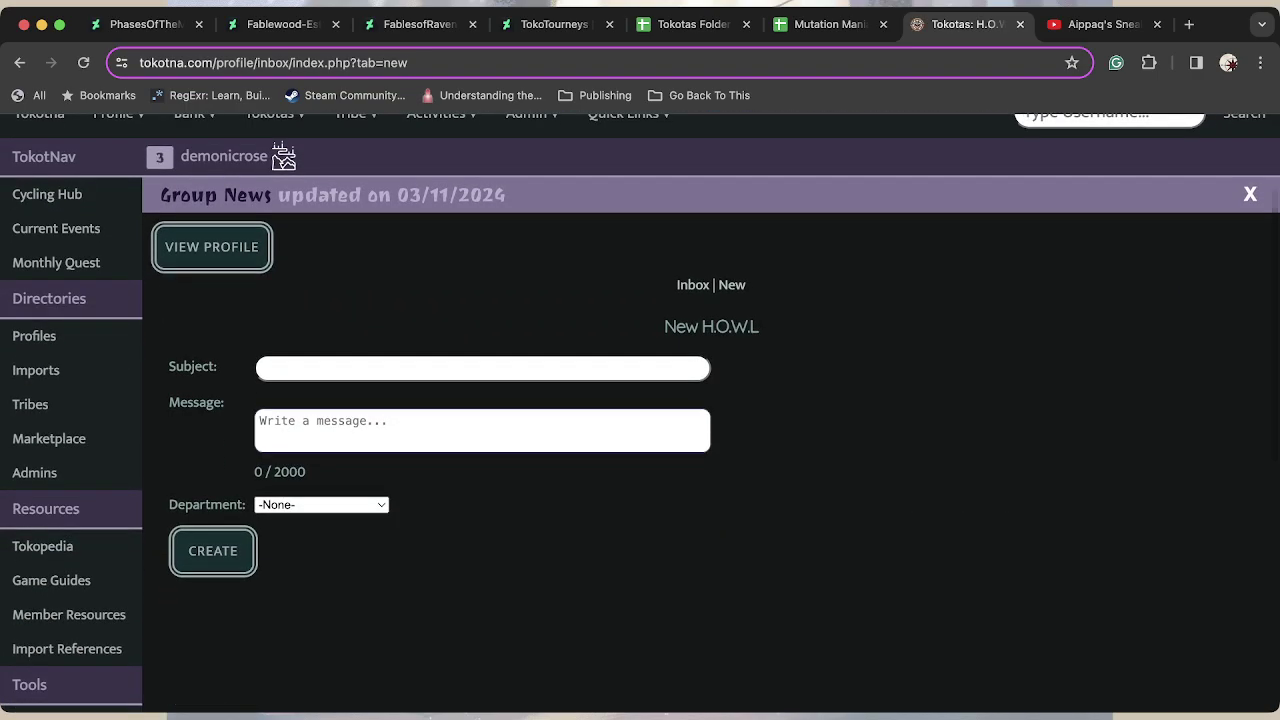
pyautogui.write('Hey!n')
pyautogui.press('BackSpace')
pyautogui.press('BackSpace')
pyautogui.press('BackSpace')
pyautogui.press('BackSpace')
pyautogui.press('BackSpace')
pyautogui.write('Transfer')
pyautogui.press('super+a')
pyautogui.write('Crafting issue with duplicated')
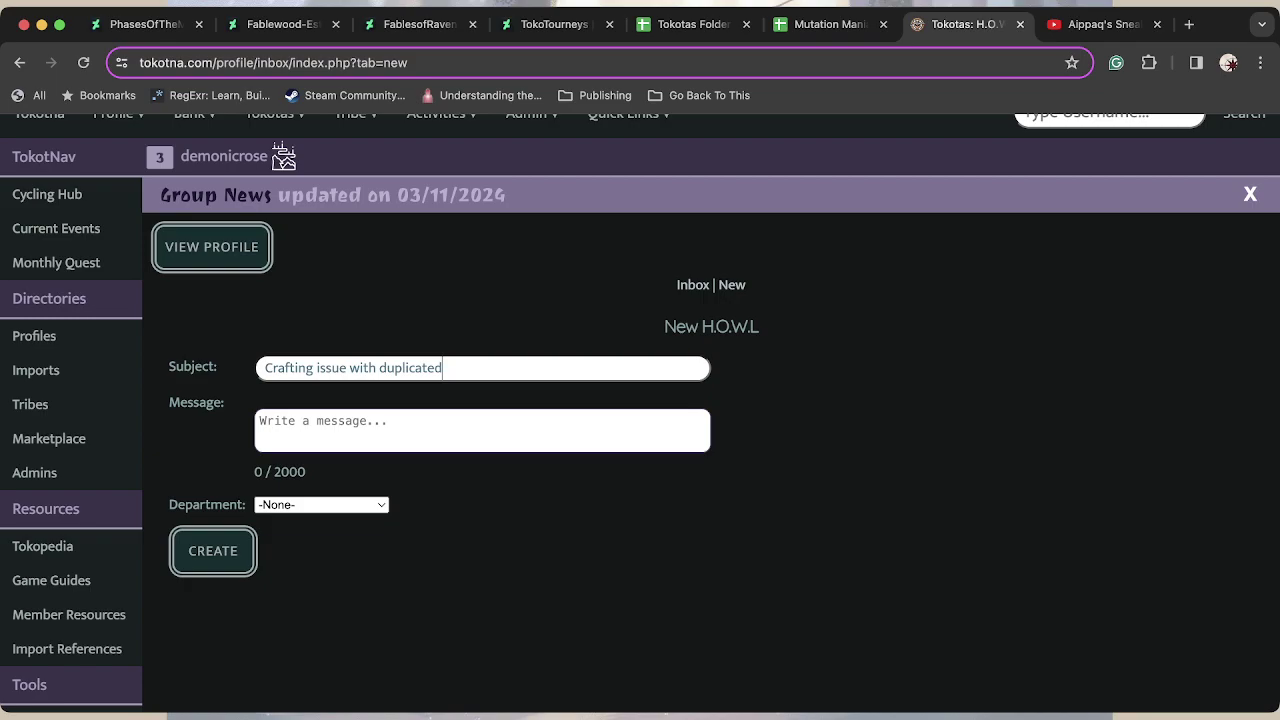
pyautogui.press('BackSpace')
pyautogui.write('s')
# Write the message "Hey, I'm having an issue with crafting and not getting the duplicated items I expected. Check my log here.".
pyautogui.press('Tab')
pyautogui.write('Hey')
pyautogui.write(", I'm having an")
pyautogui.write(' issue with cra')
pyautogui.write('fting and not getti')
pyautogui.write('ng the duplciat')
pyautogui.write('ed iss')
pyautogui.press('BackSpace')
pyautogui.press('BackSpace')
pyautogui.write('tems I expected. Check my log here.')
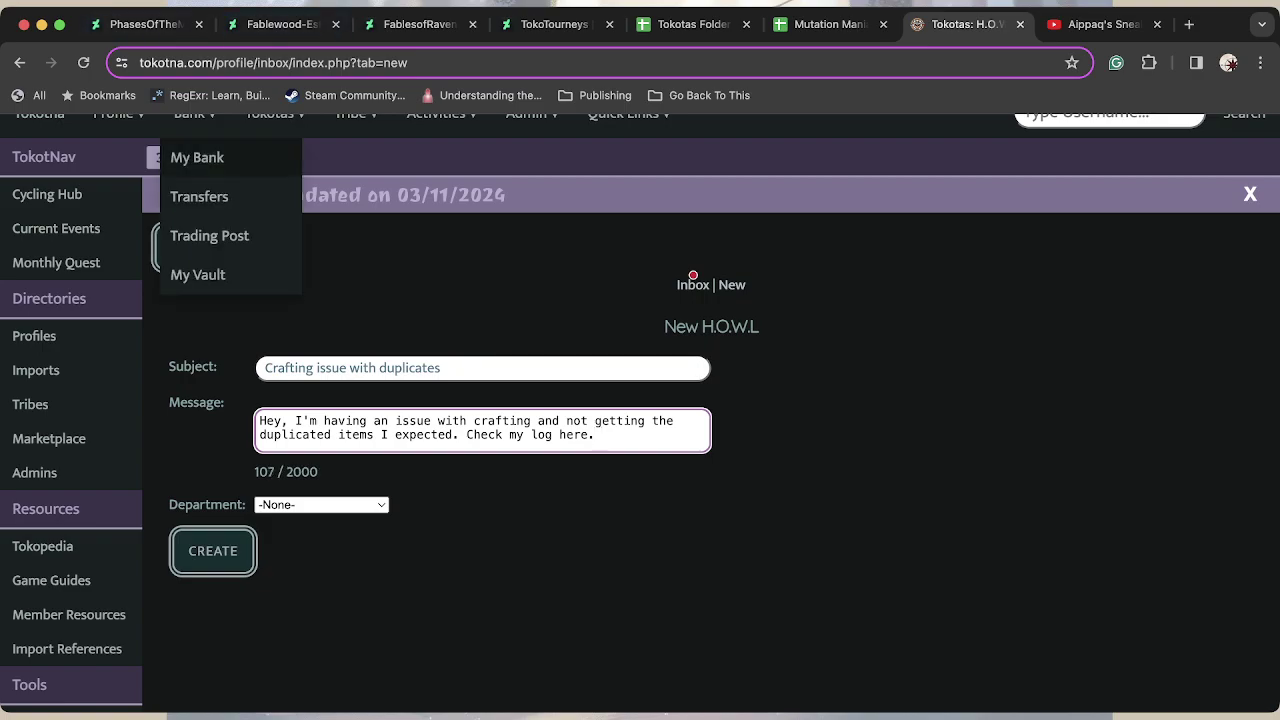
# Add the link to the account's own profile page below the message text, after a blank line.
pyautogui.scroll(2, 692, 275)
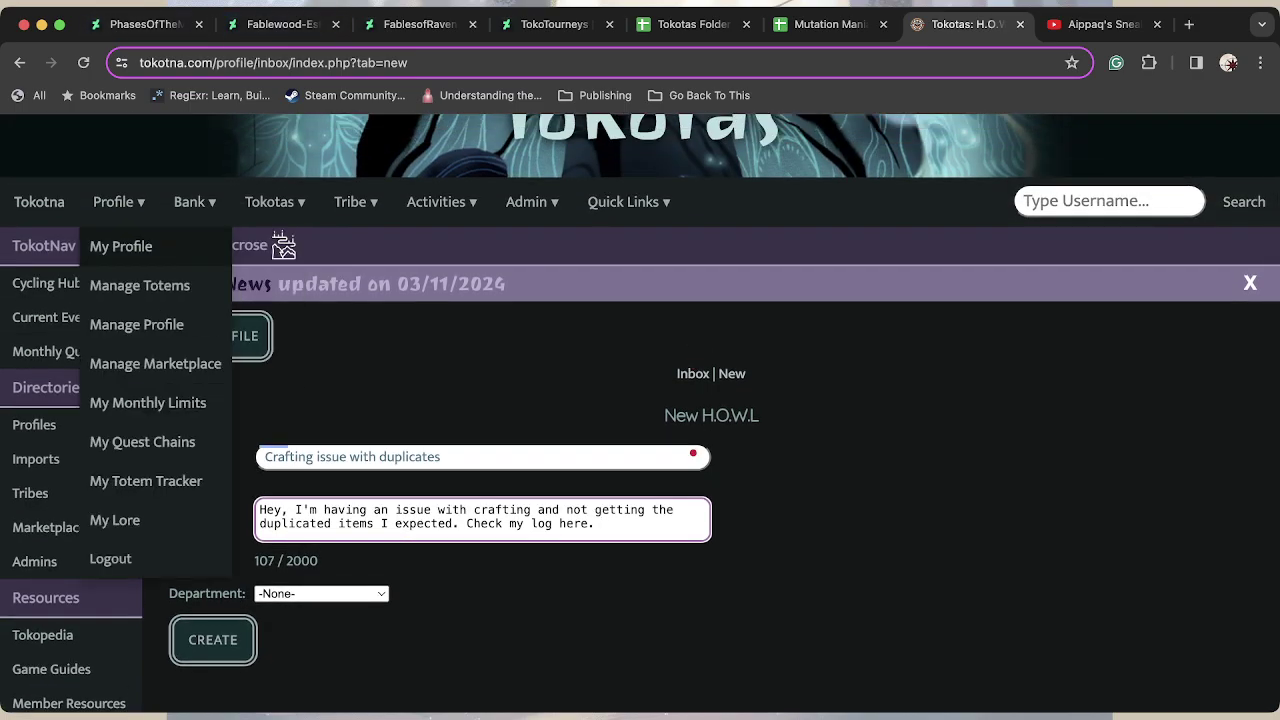
pyautogui.click(120, 246)
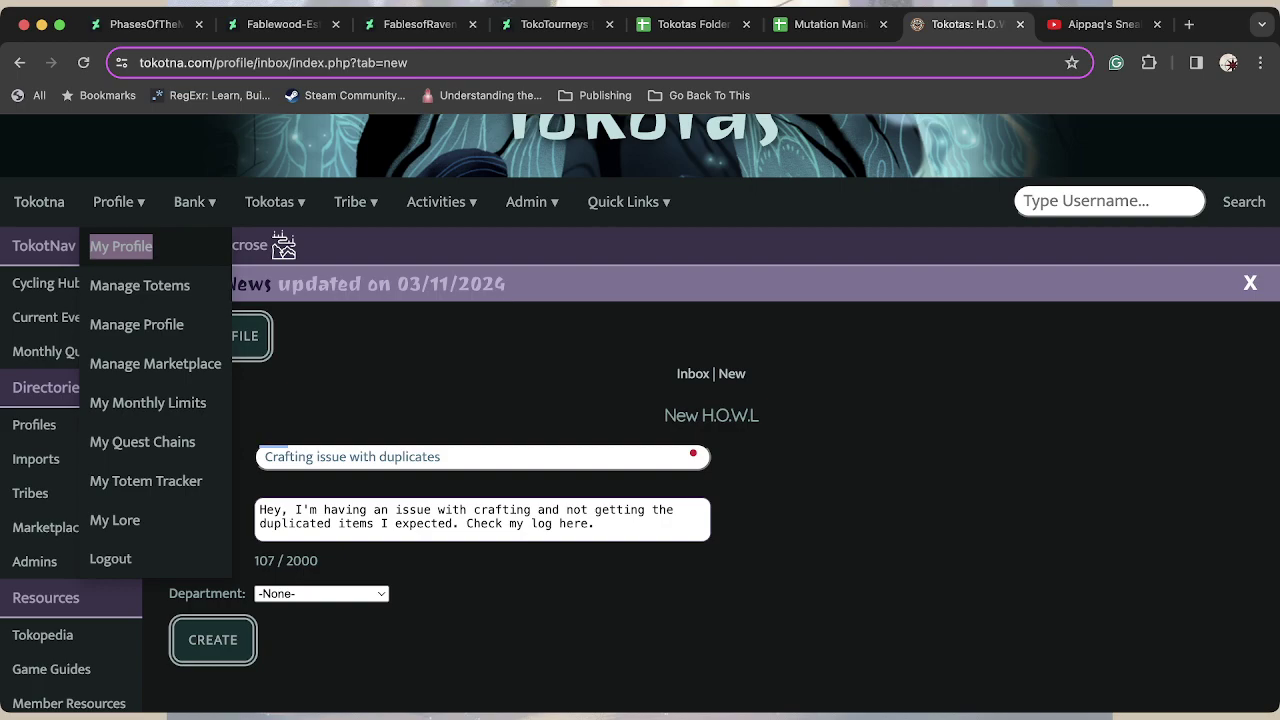
pyautogui.click(601, 523)
pyautogui.press('Return')
pyautogui.press('Return')
pyautogui.write('https://tokotna.com/profile/index.php?user=demonicrose')
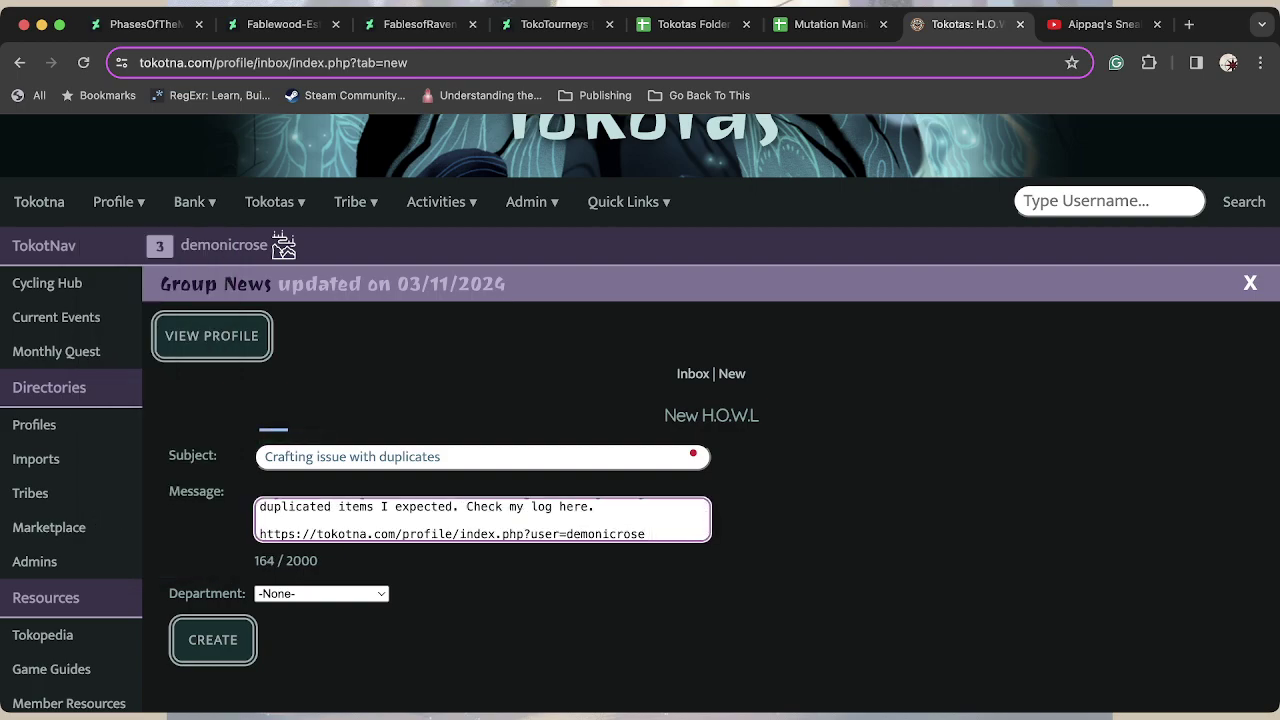
pyautogui.scroll(2, 482, 519)
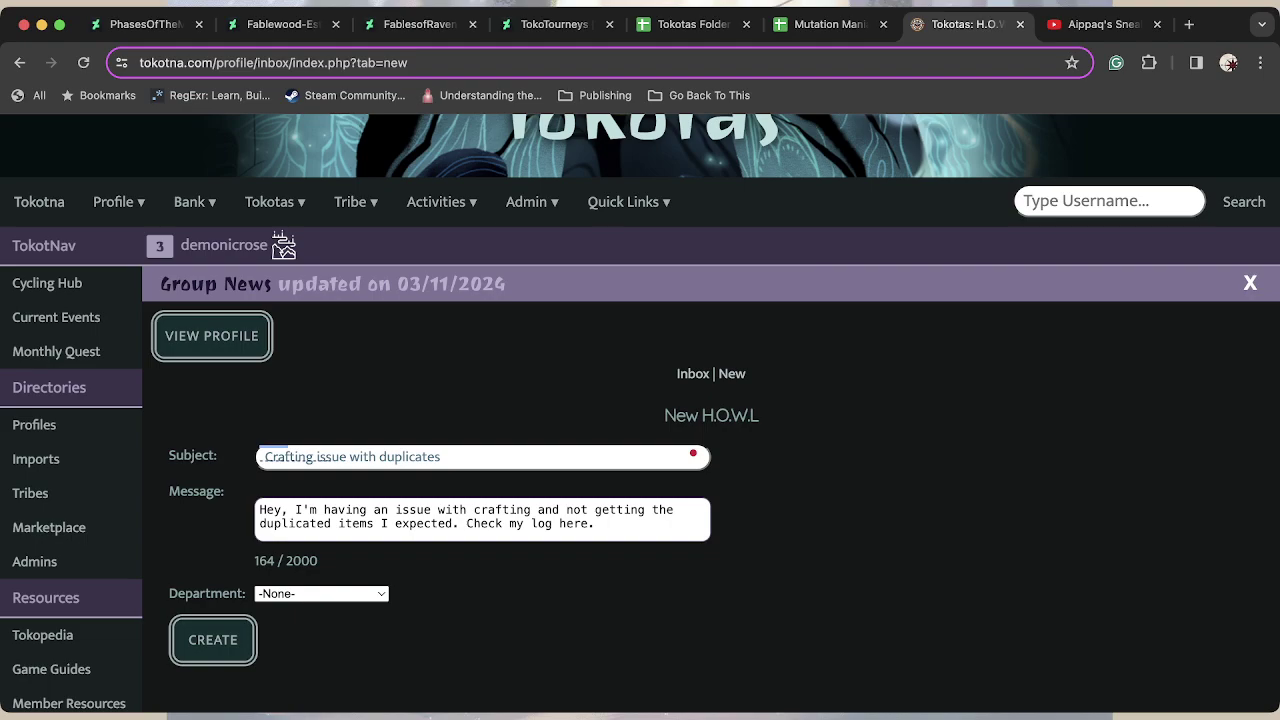
# Set the new H.O.W.L's department to Crafting and look over the message.
pyautogui.press('c')
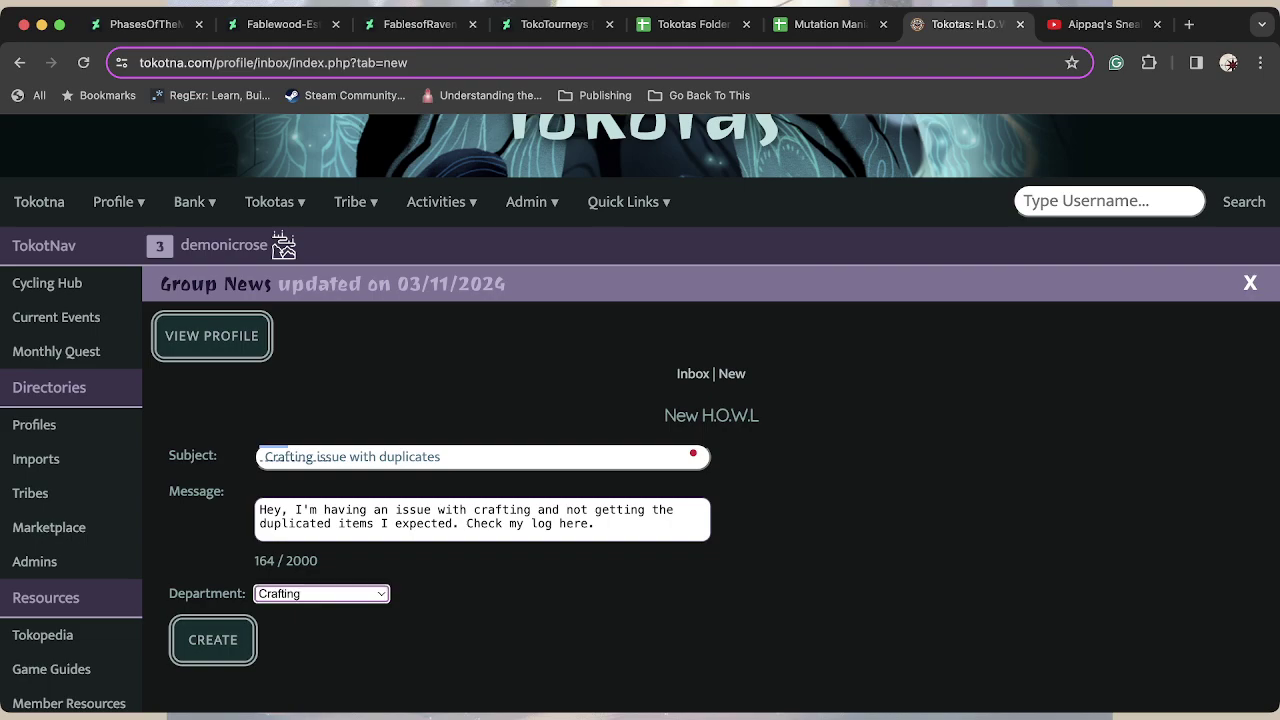
pyautogui.scroll(-2, 482, 519)
pyautogui.scroll(2, 482, 519)
pyautogui.scroll(-2, 482, 519)
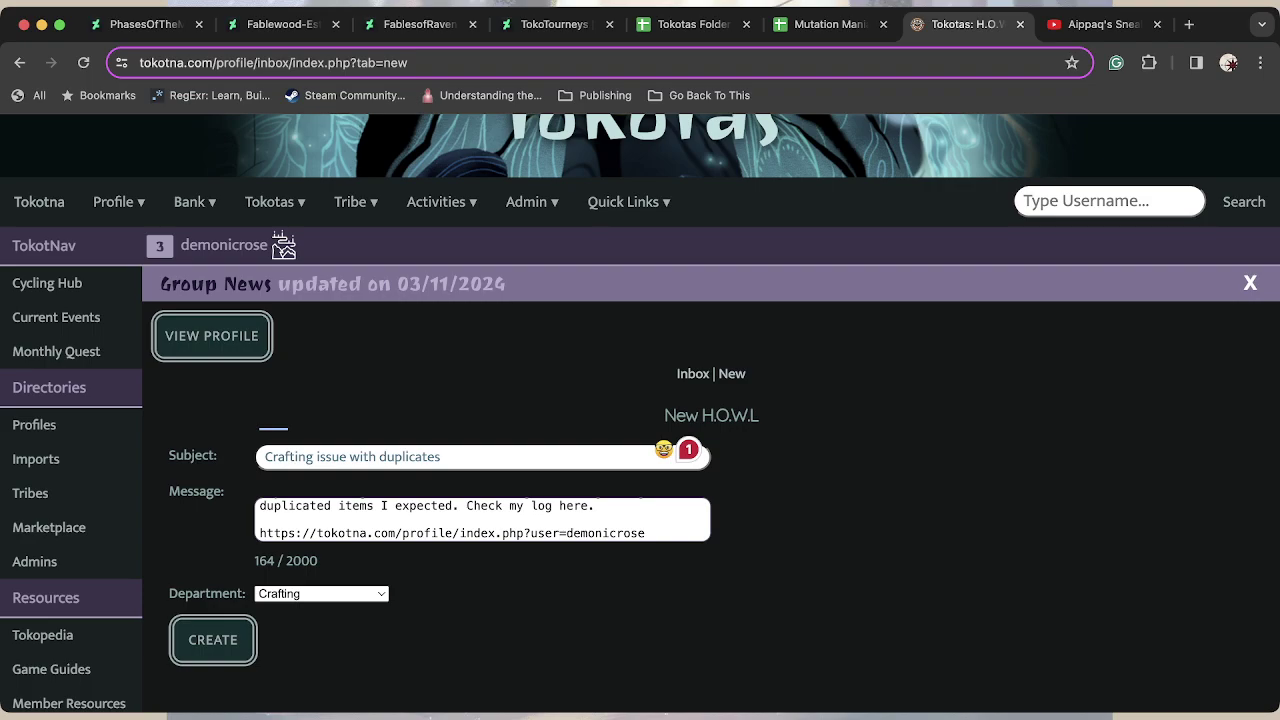
# Try the Group Leadership and PSD/PNG Request departments for the new H.O.W.L.
pyautogui.press('Tab')
pyautogui.press('g')
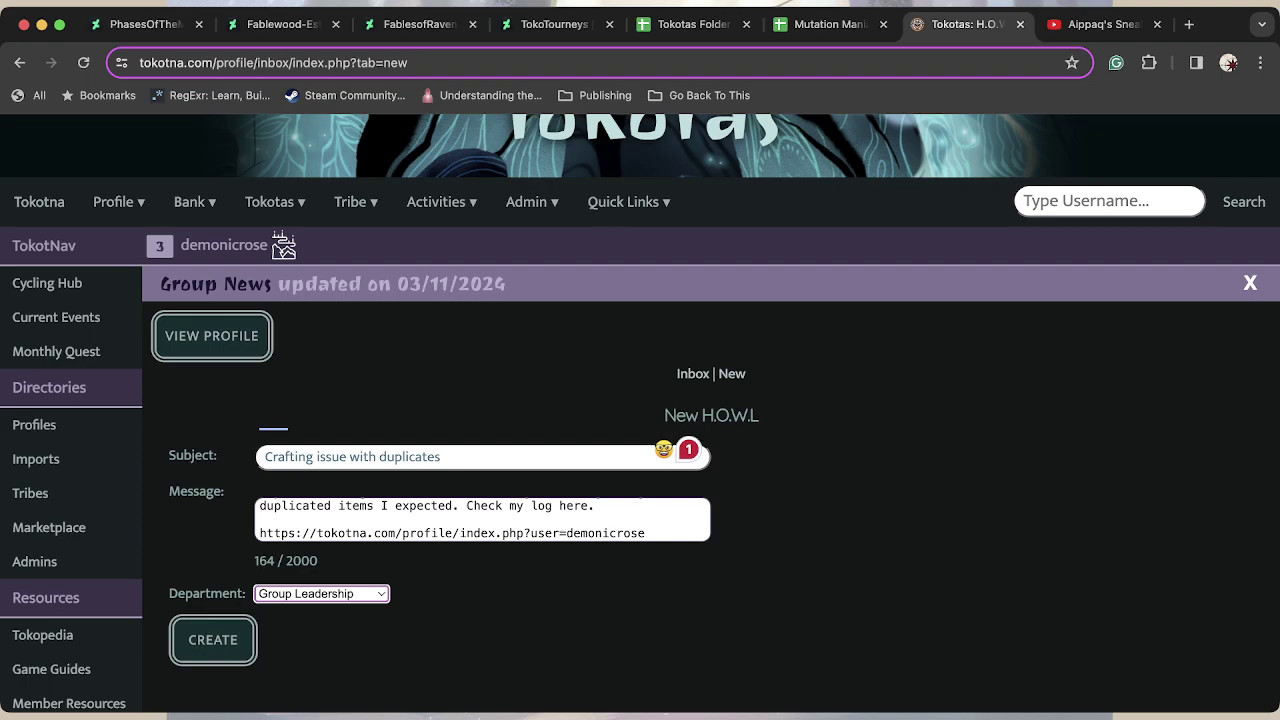
pyautogui.press('Tab')
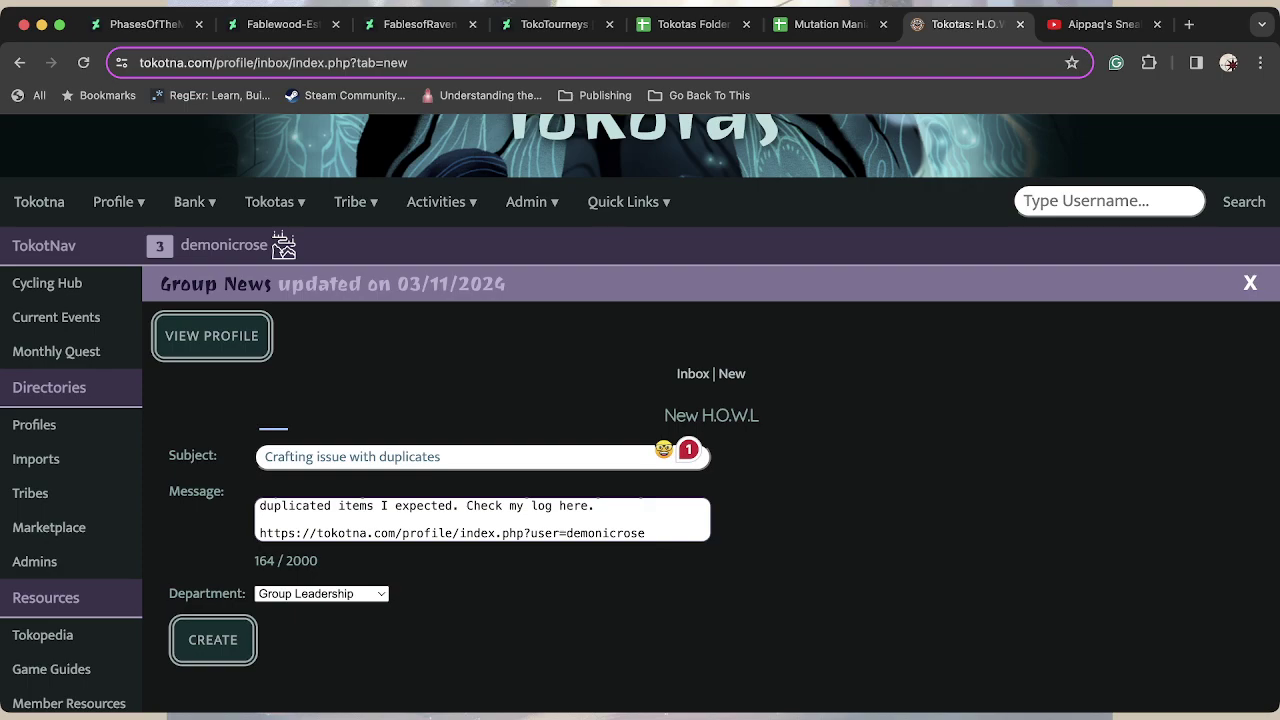
pyautogui.hotkey('shift', 'Tab')
pyautogui.press('p')
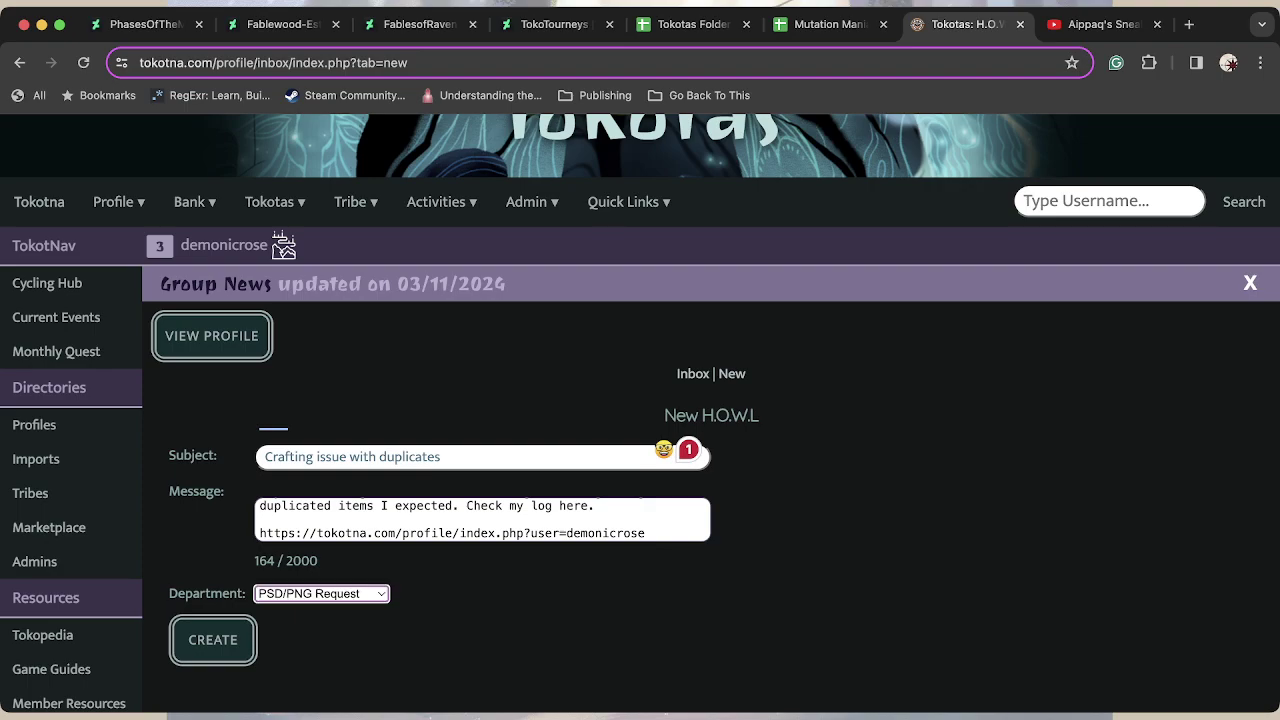
pyautogui.press('Tab')
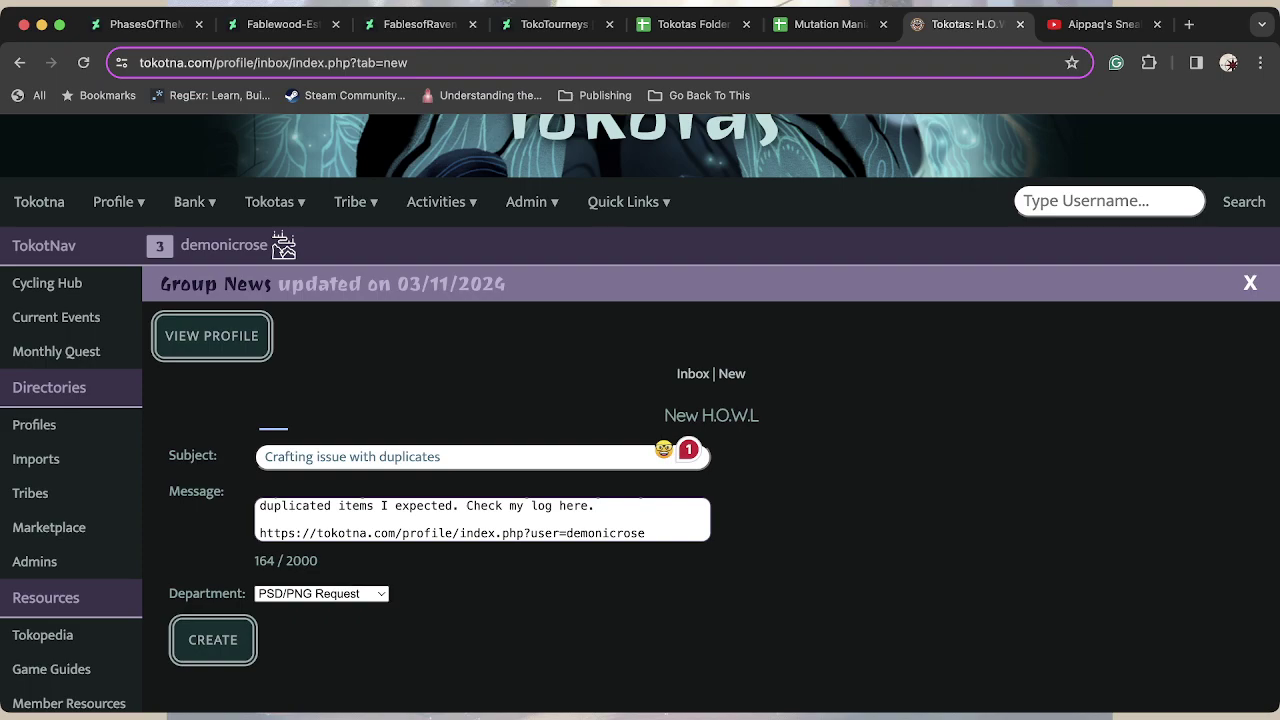
pyautogui.press('s')
pyautogui.press('g')
# Set the department to Crafting and create the H.O.W.L, bringing its details and message into view.
pyautogui.click(321, 593)
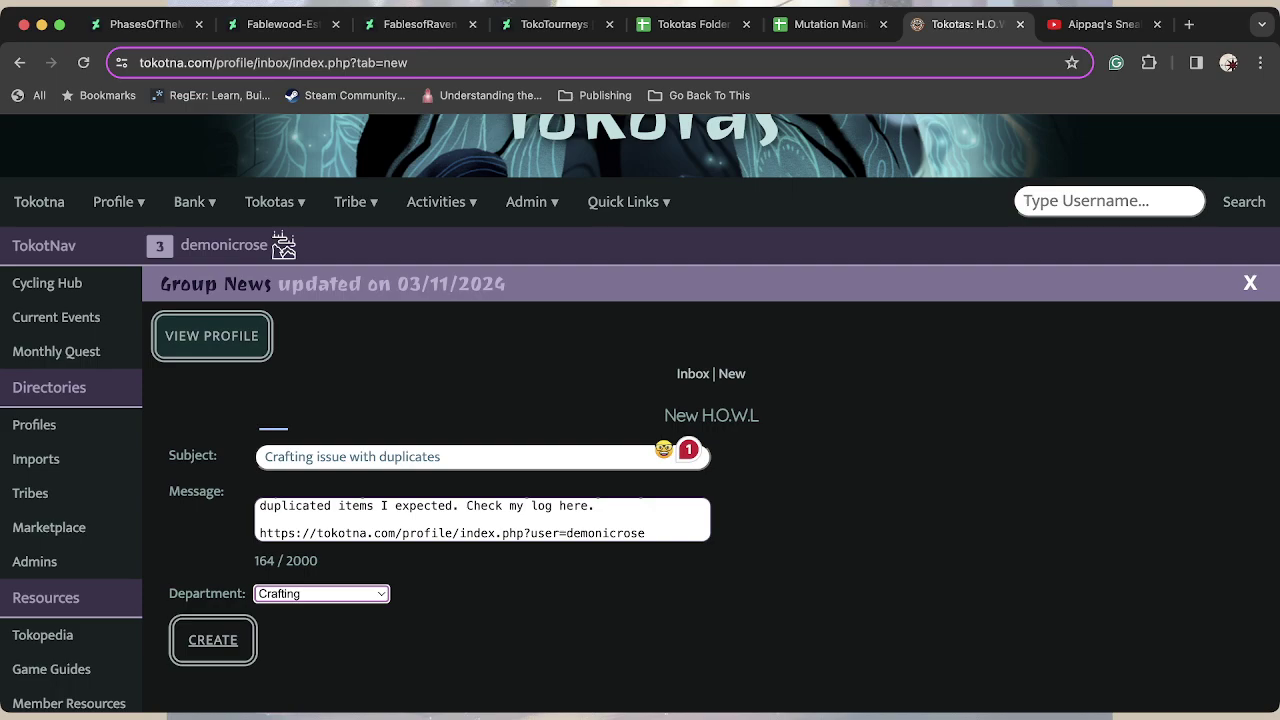
pyautogui.click(213, 640)
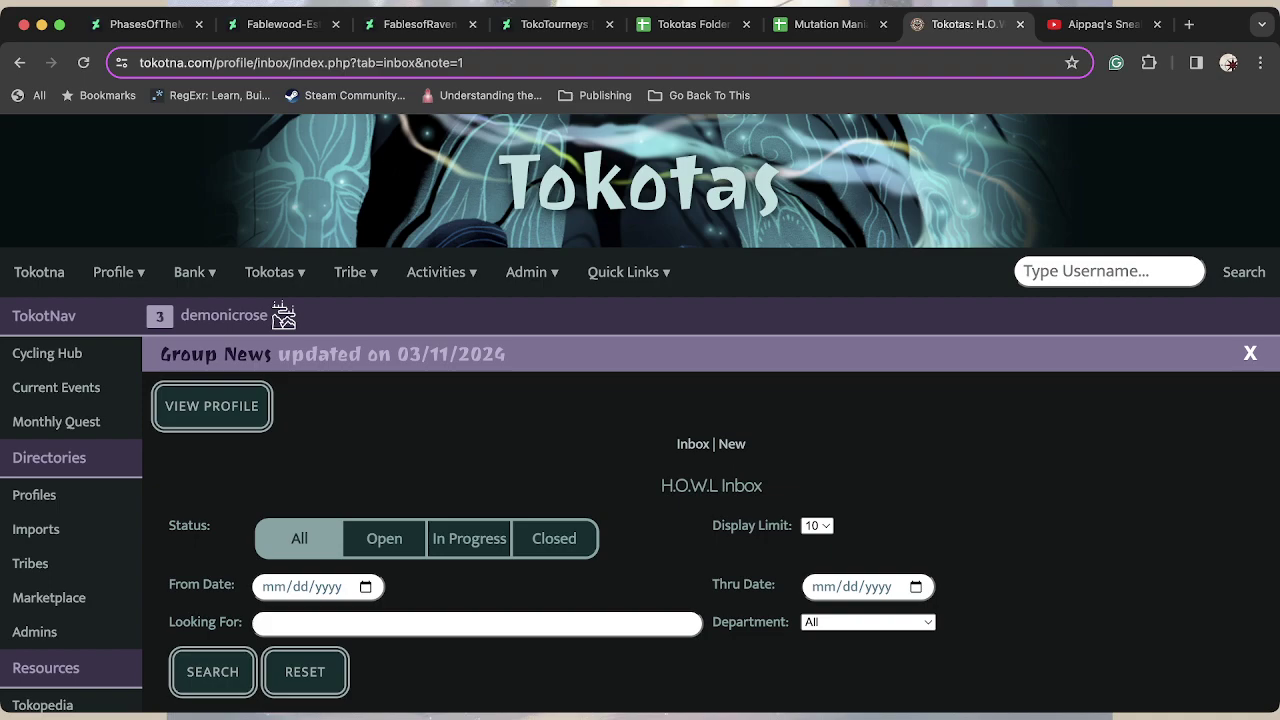
pyautogui.scroll(-5, 640, 414)
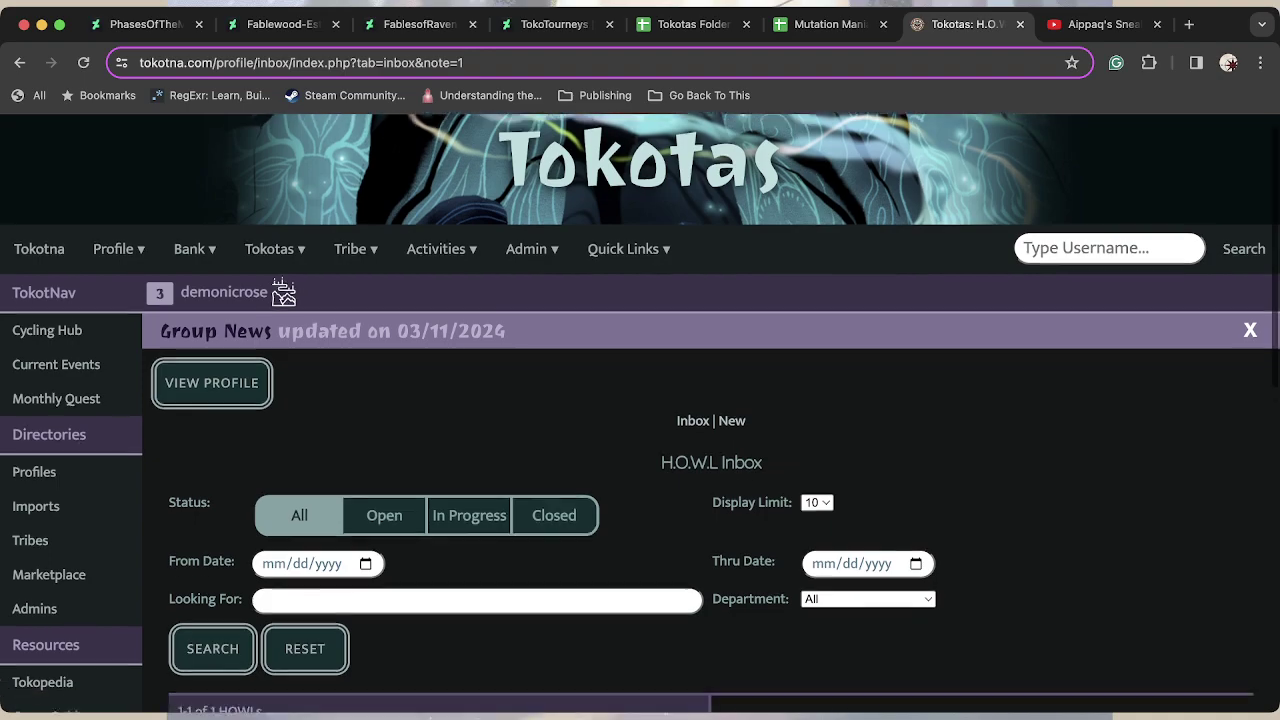
pyautogui.scroll(-3, 640, 414)
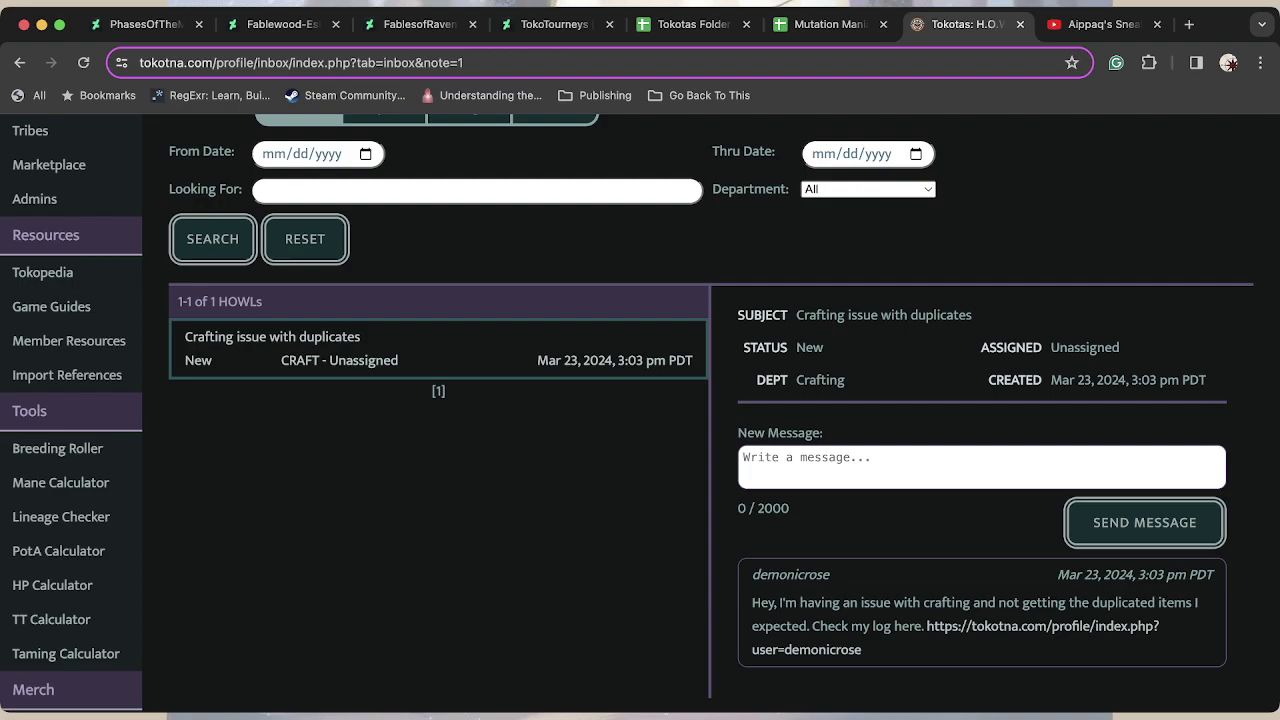
# Return to the full H.O.W.L inbox list and open the "Crafting issue with duplicates" entry.
pyautogui.scroll(3, 640, 414)
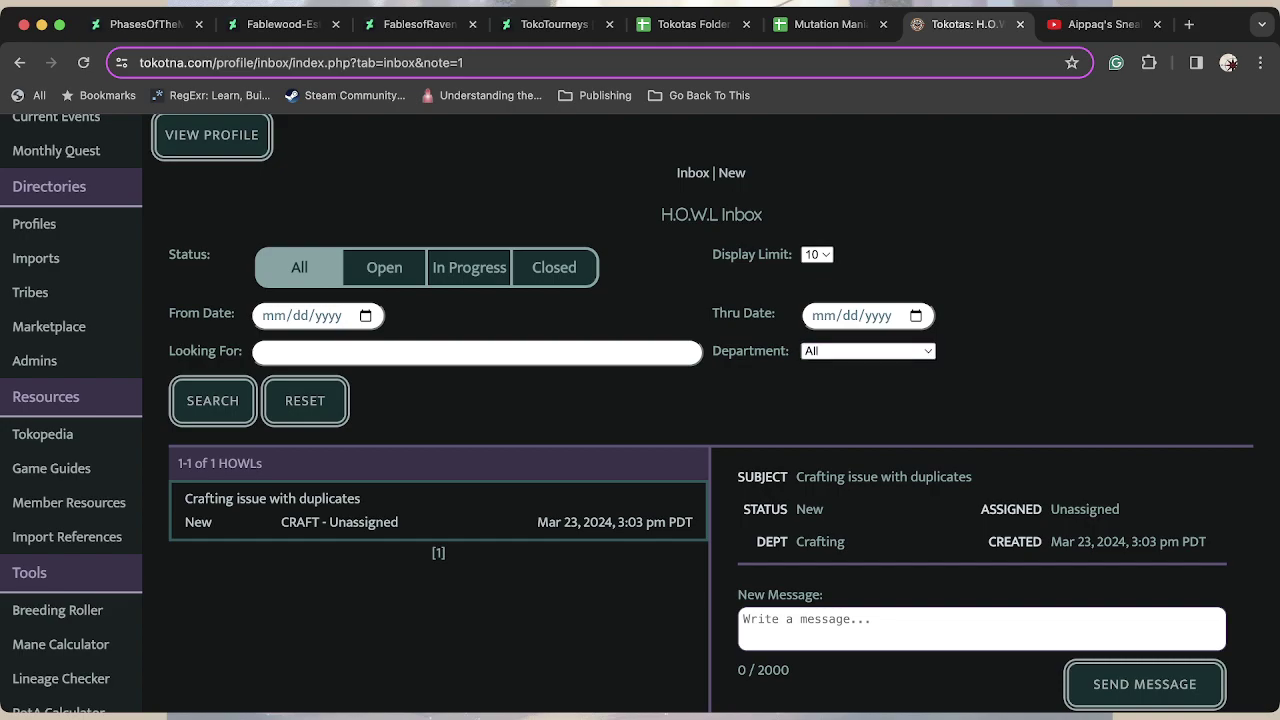
pyautogui.press('Tab')
pyautogui.scroll(-5, 640, 400)
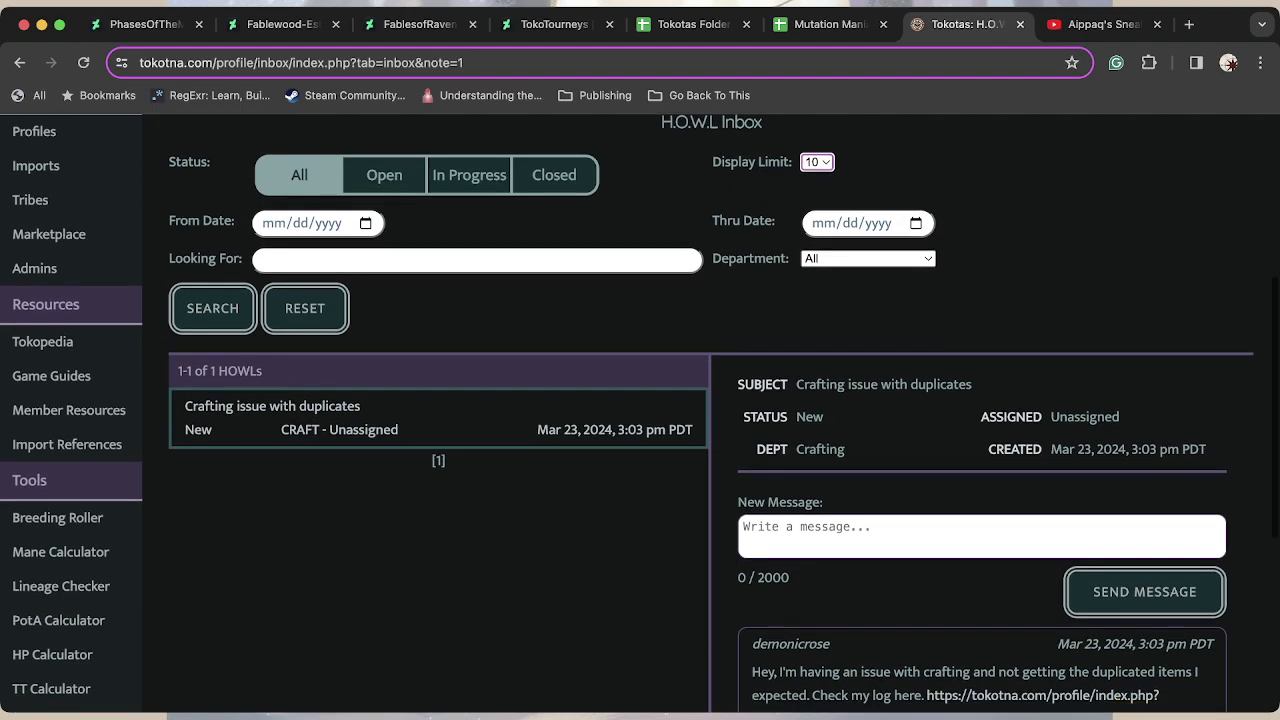
pyautogui.scroll(4, 640, 400)
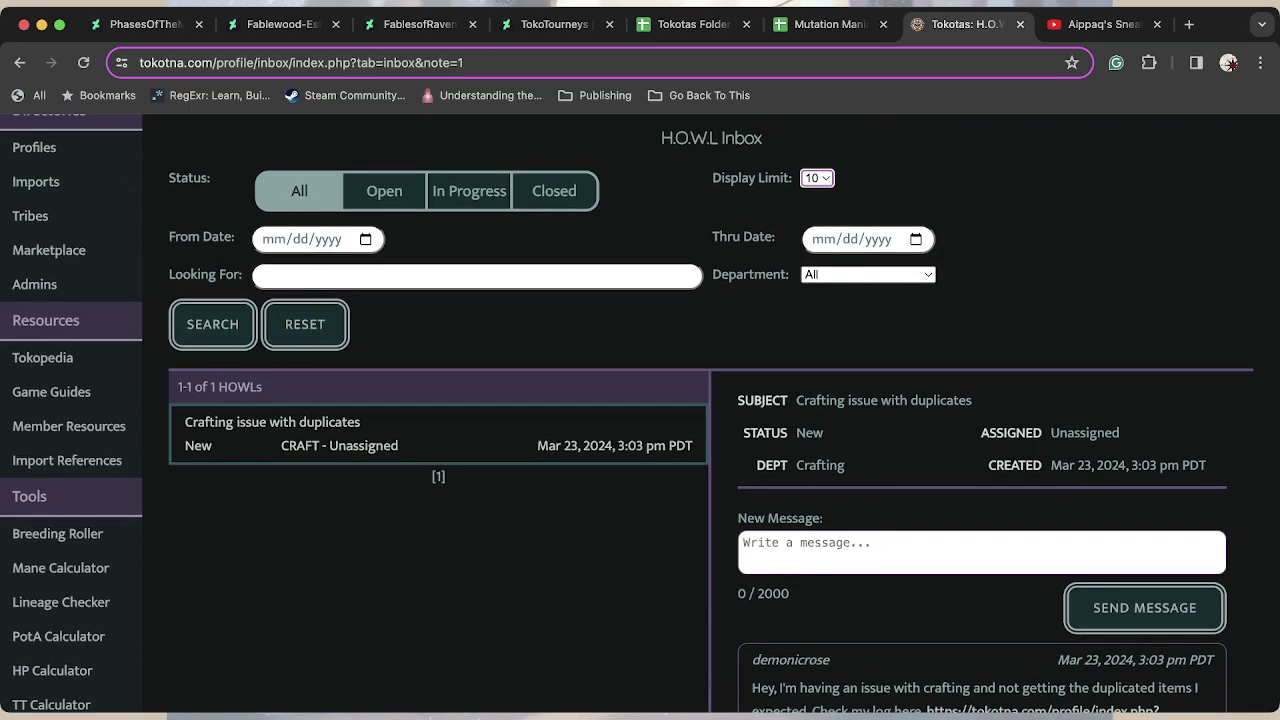
pyautogui.scroll(-3, 640, 415)
pyautogui.scroll(10, 640, 415)
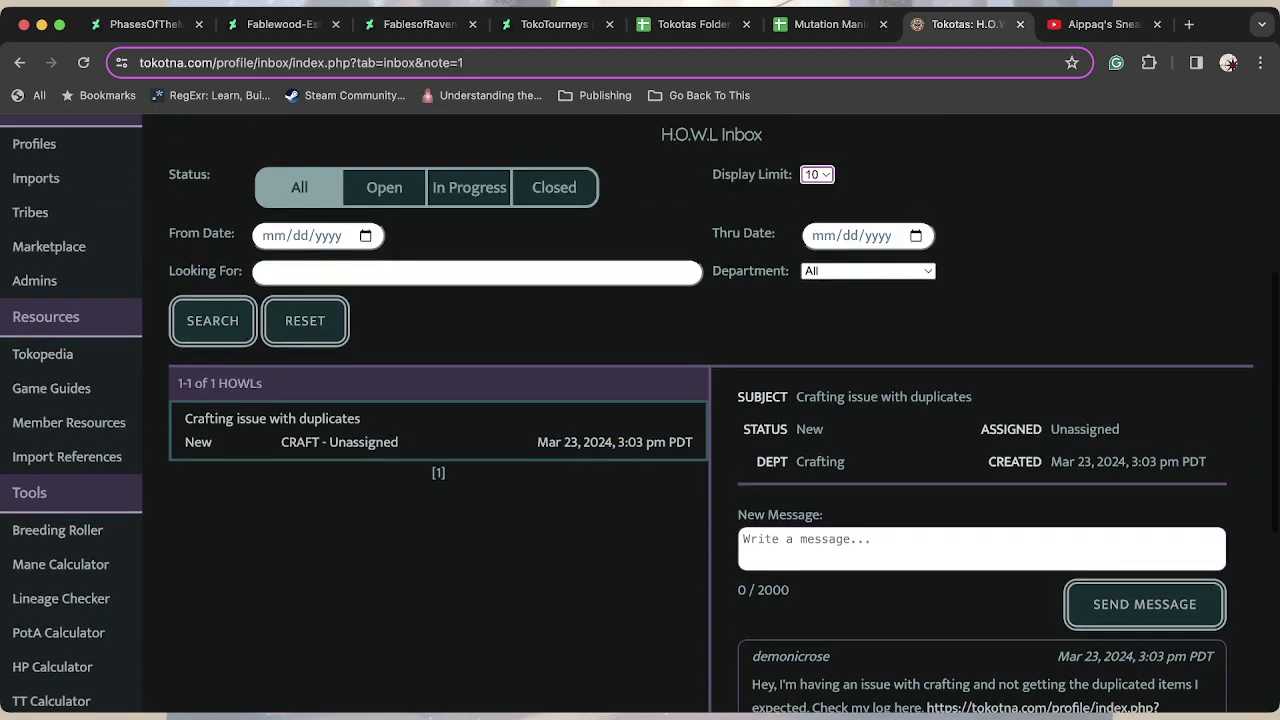
pyautogui.click(692, 351)
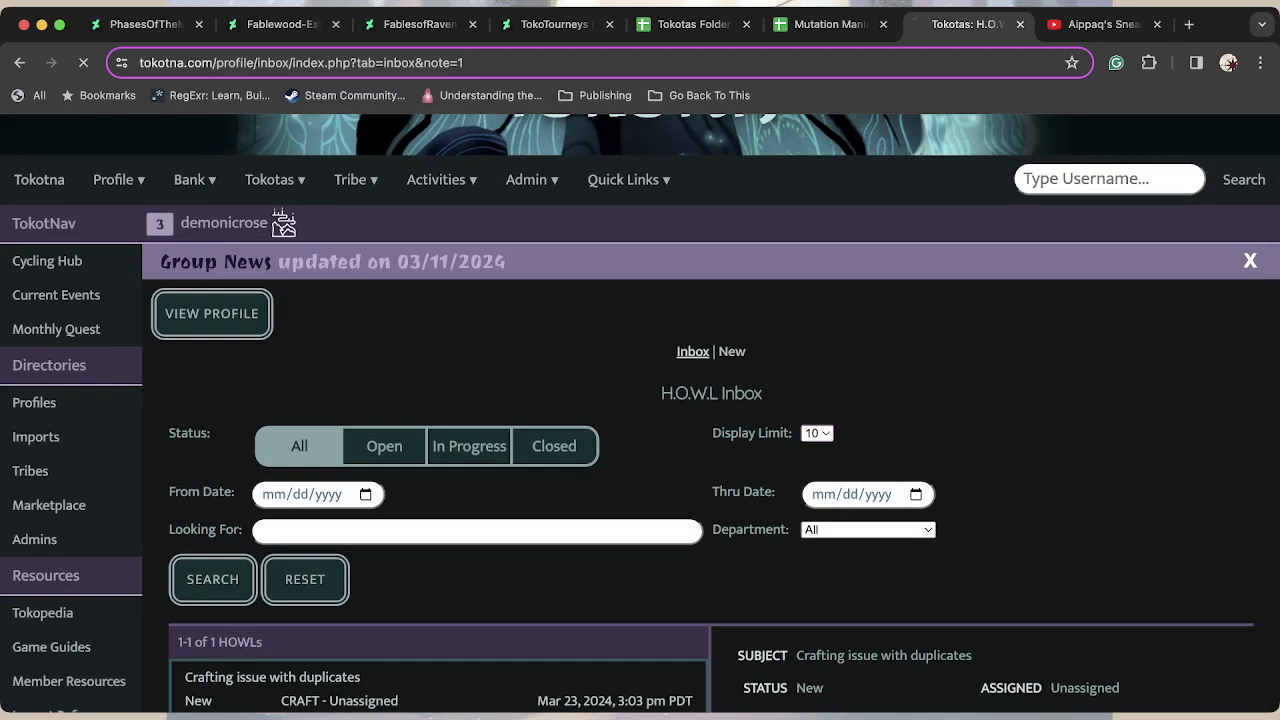
pyautogui.scroll(-8, 640, 415)
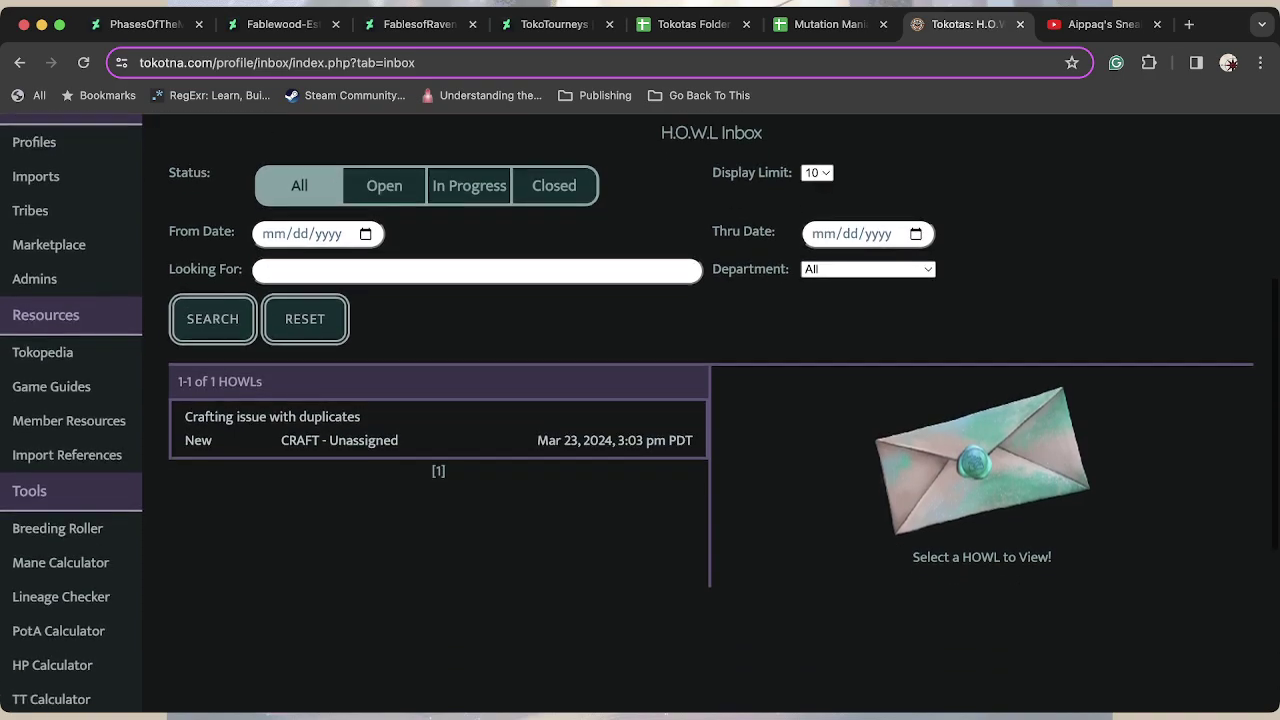
pyautogui.click(340, 428)
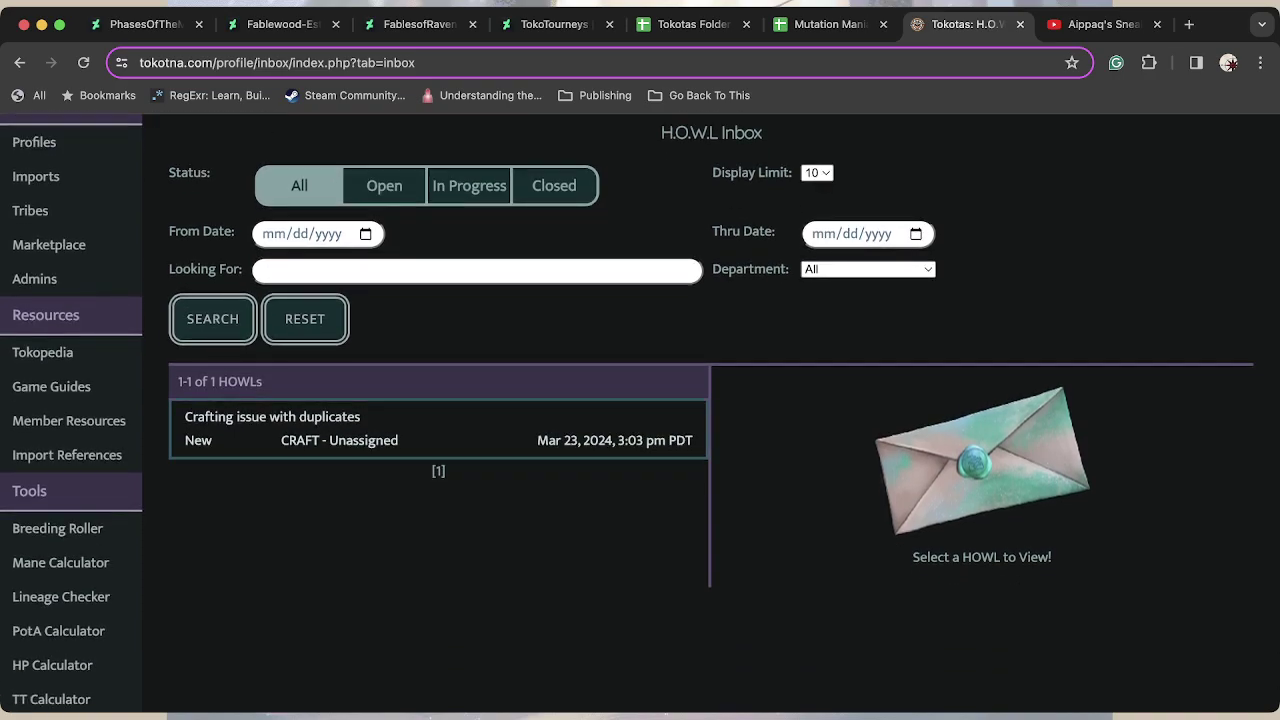
pyautogui.scroll(-1, 640, 415)
pyautogui.scroll(-10, 640, 415)
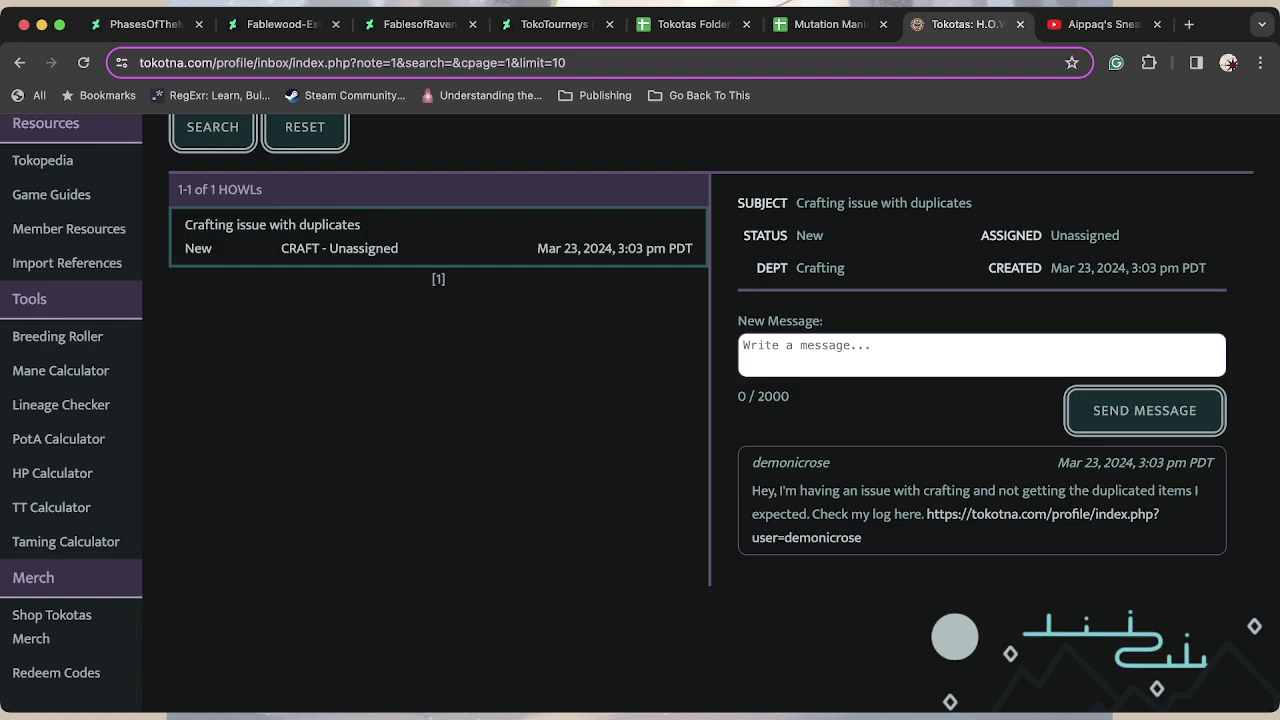
# Write the follow-up message "Hey I figured out that it only happens with starter slots for some reason." in the open H.O.W.L.
pyautogui.click(743, 345)
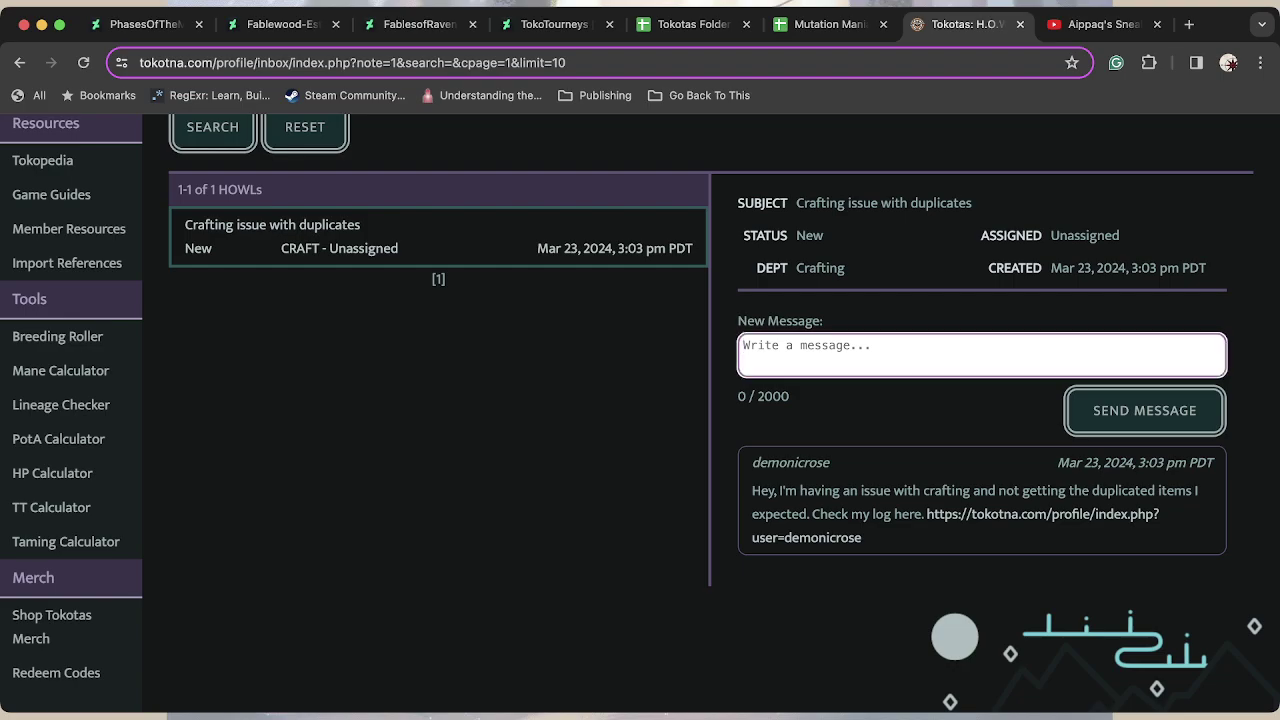
pyautogui.write('Hey ')
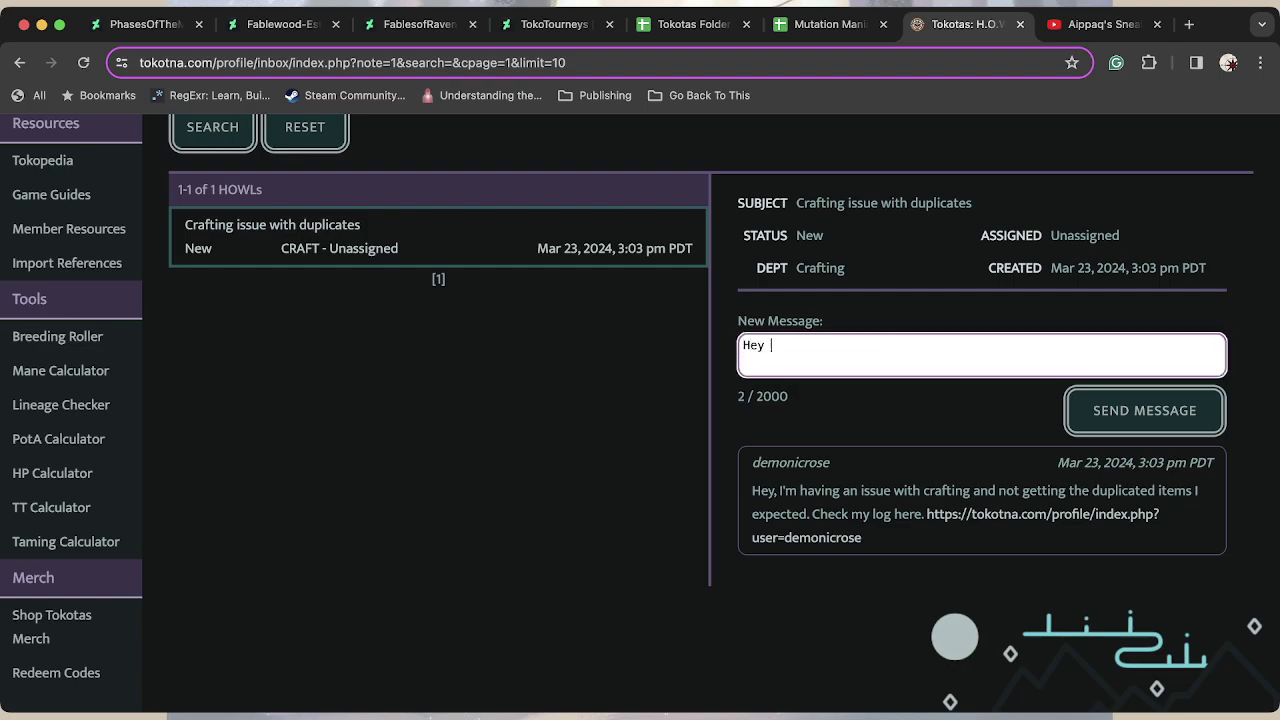
pyautogui.write('I figured out that it onl')
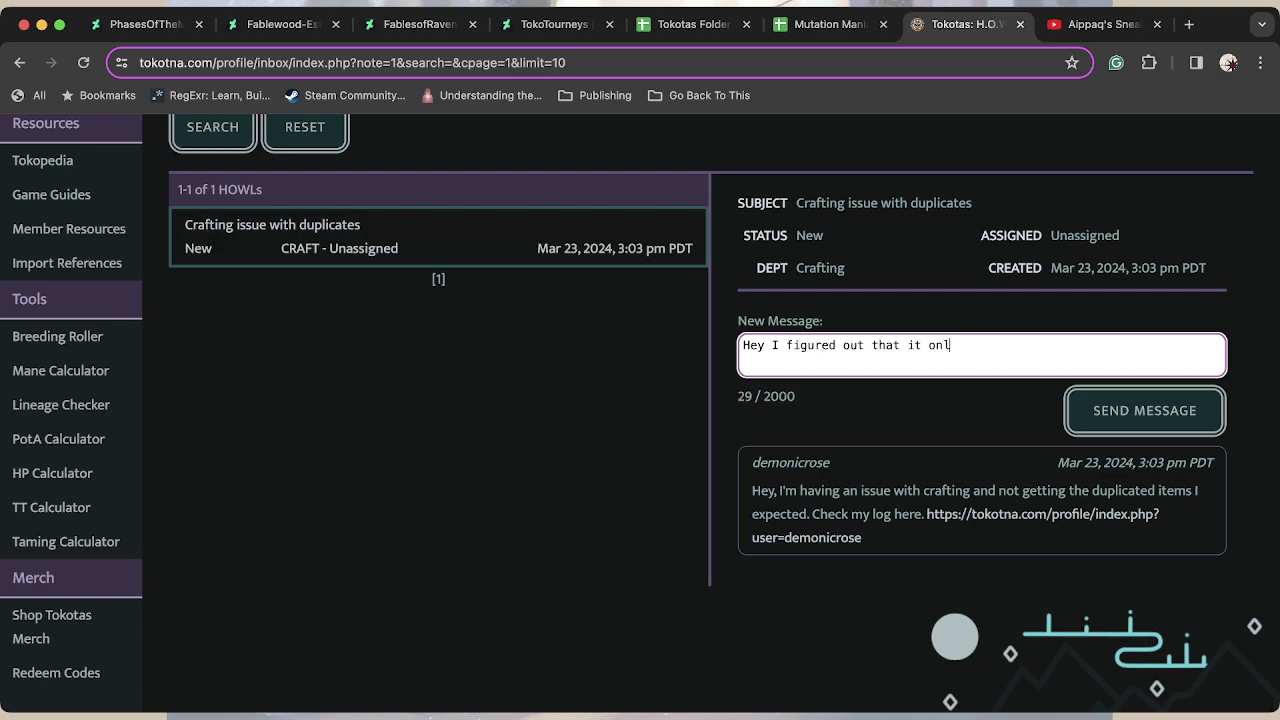
pyautogui.write('y happens with ')
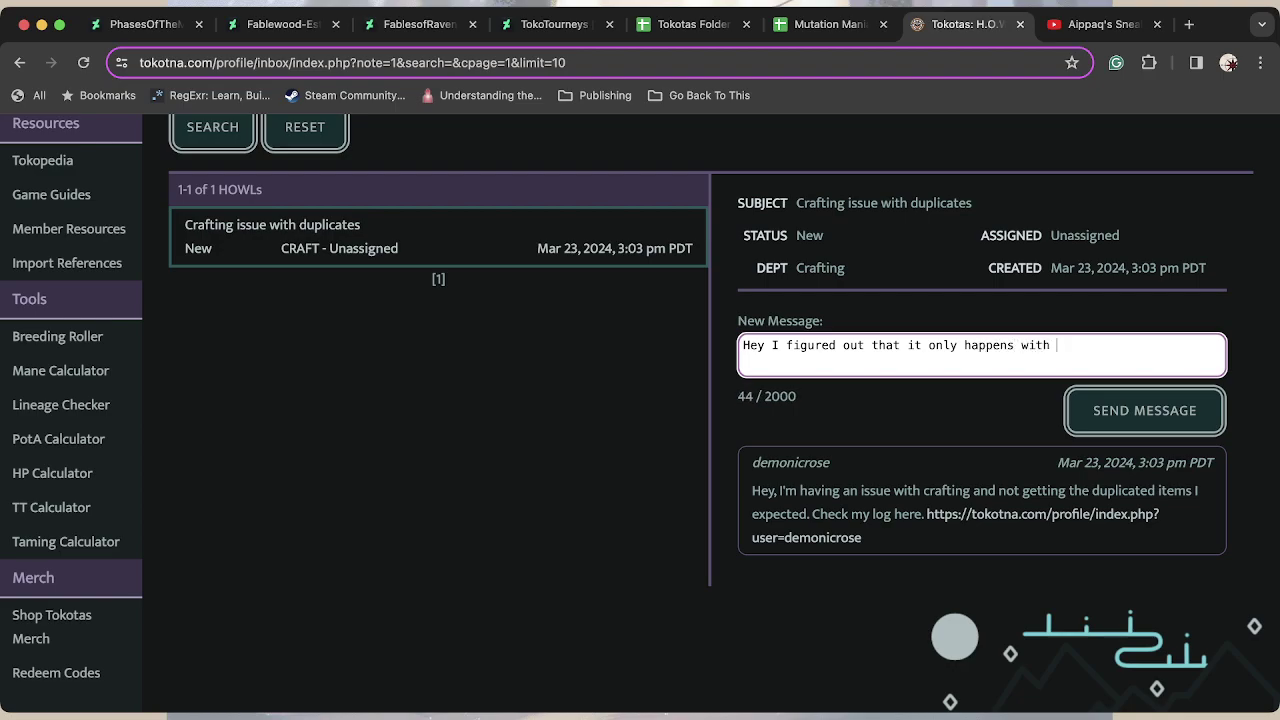
pyautogui.write('starter slots for some reason.')
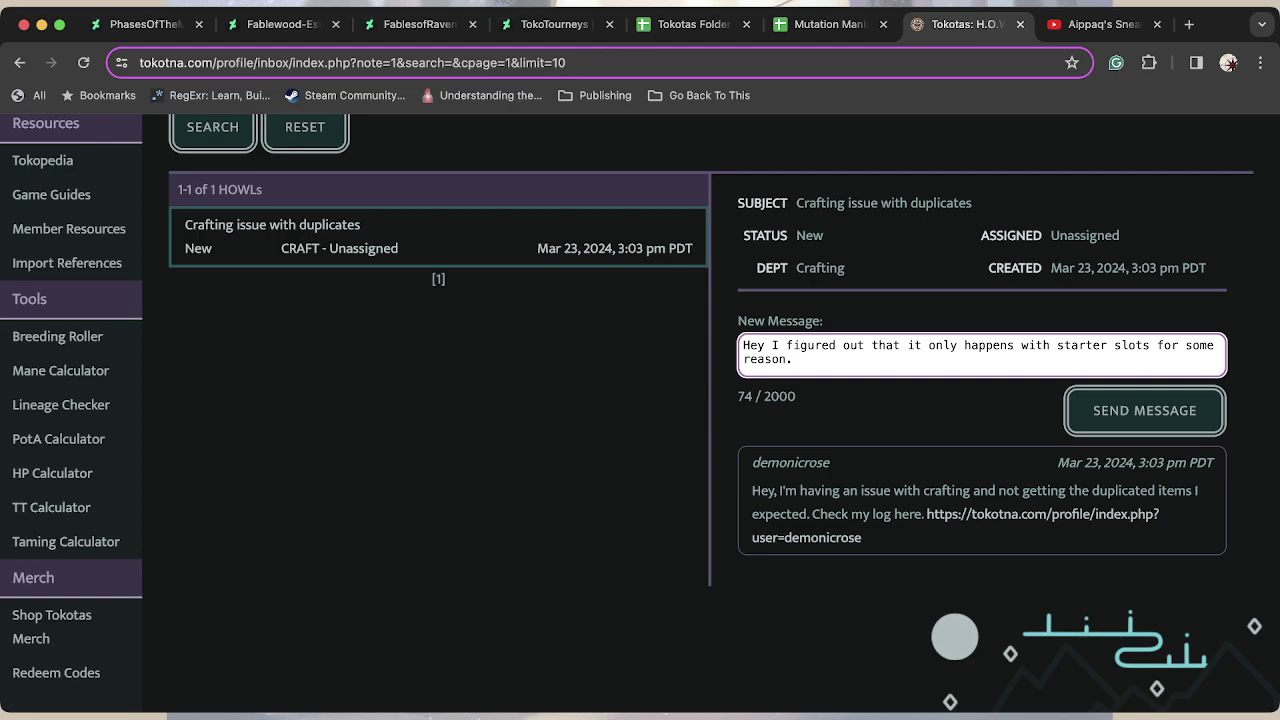
pyautogui.press('Tab')
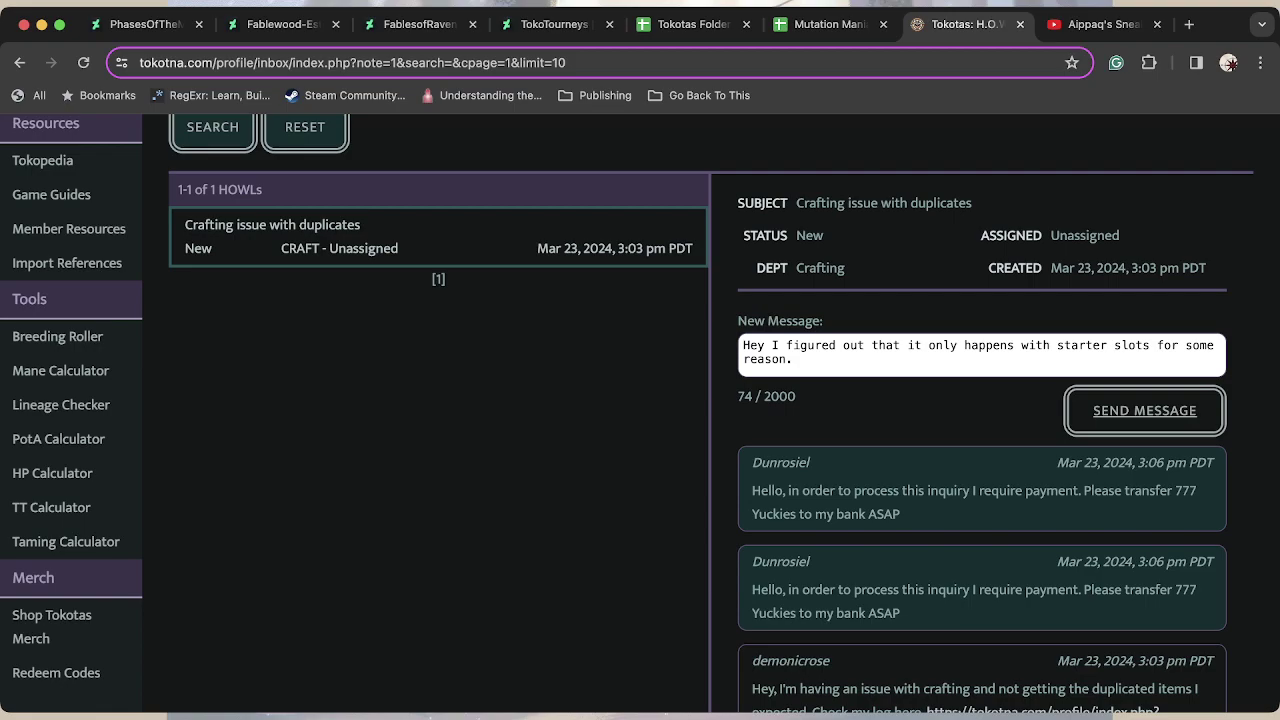
# Send the follow-up message in the open H.O.W.L and reload the page to review the conversation.
pyautogui.click(1144, 410)
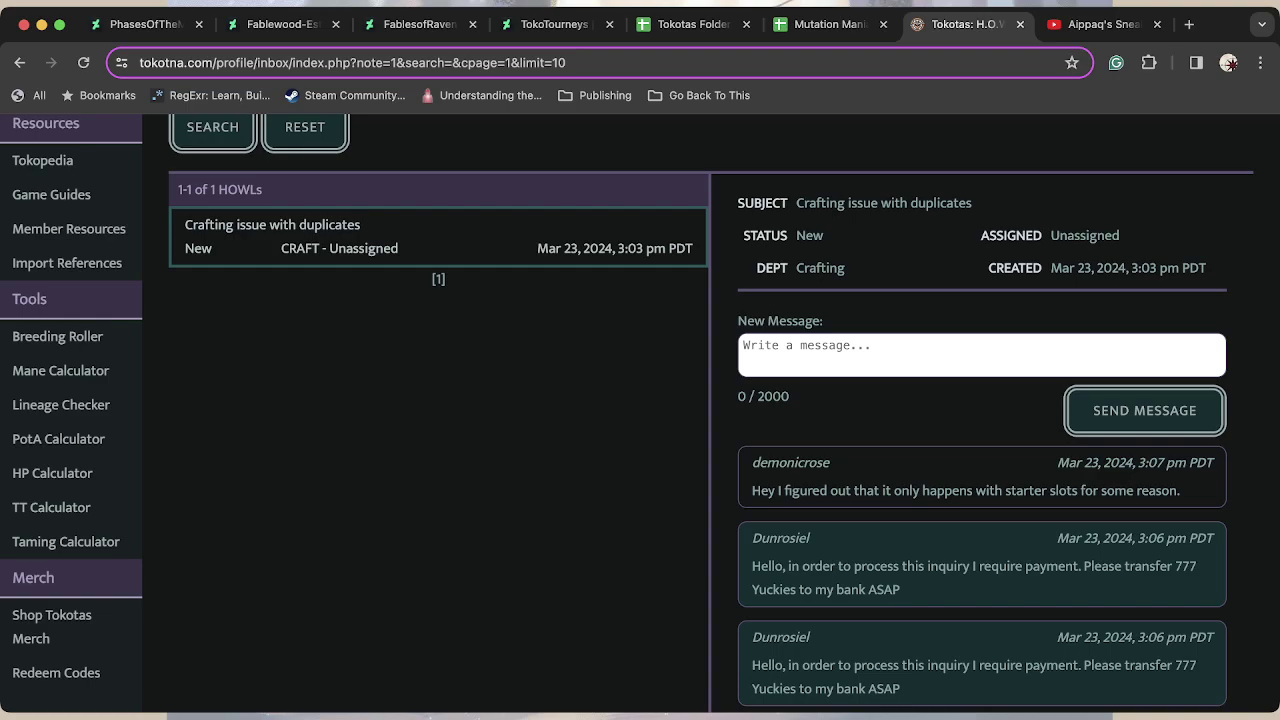
pyautogui.click(84, 62)
pyautogui.scroll(-10, 640, 413)
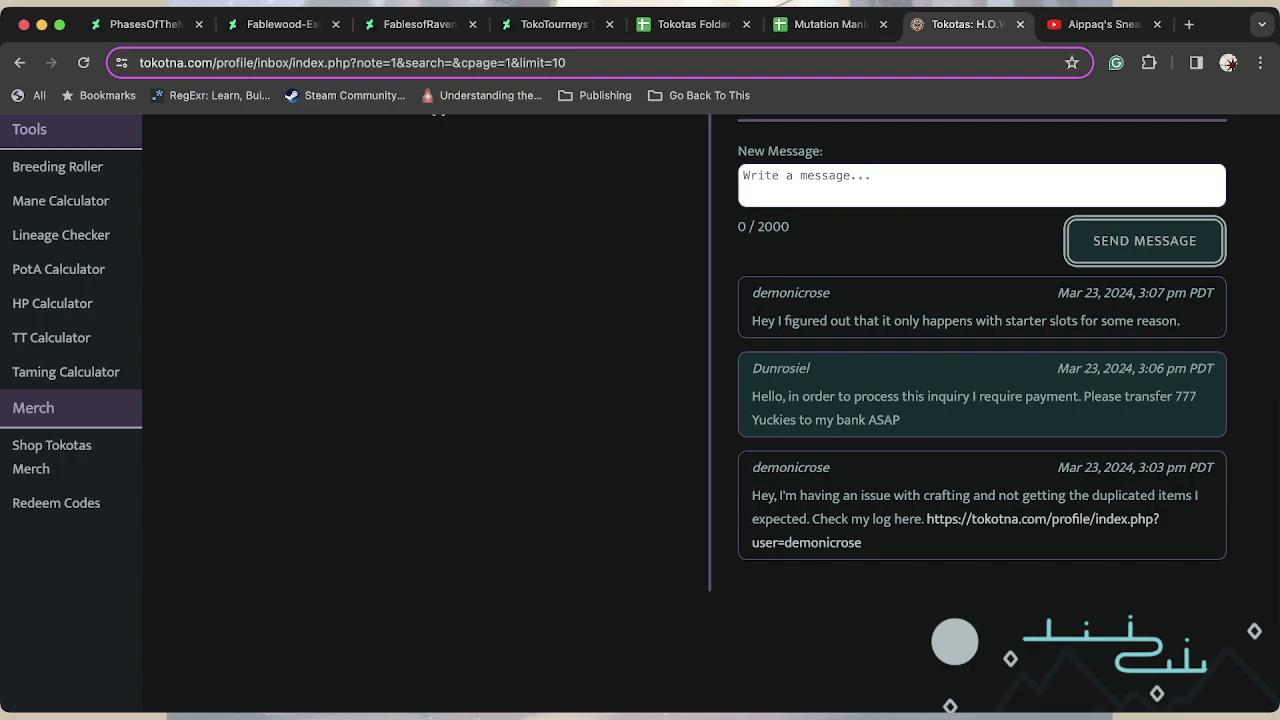
pyautogui.scroll(2, 640, 413)
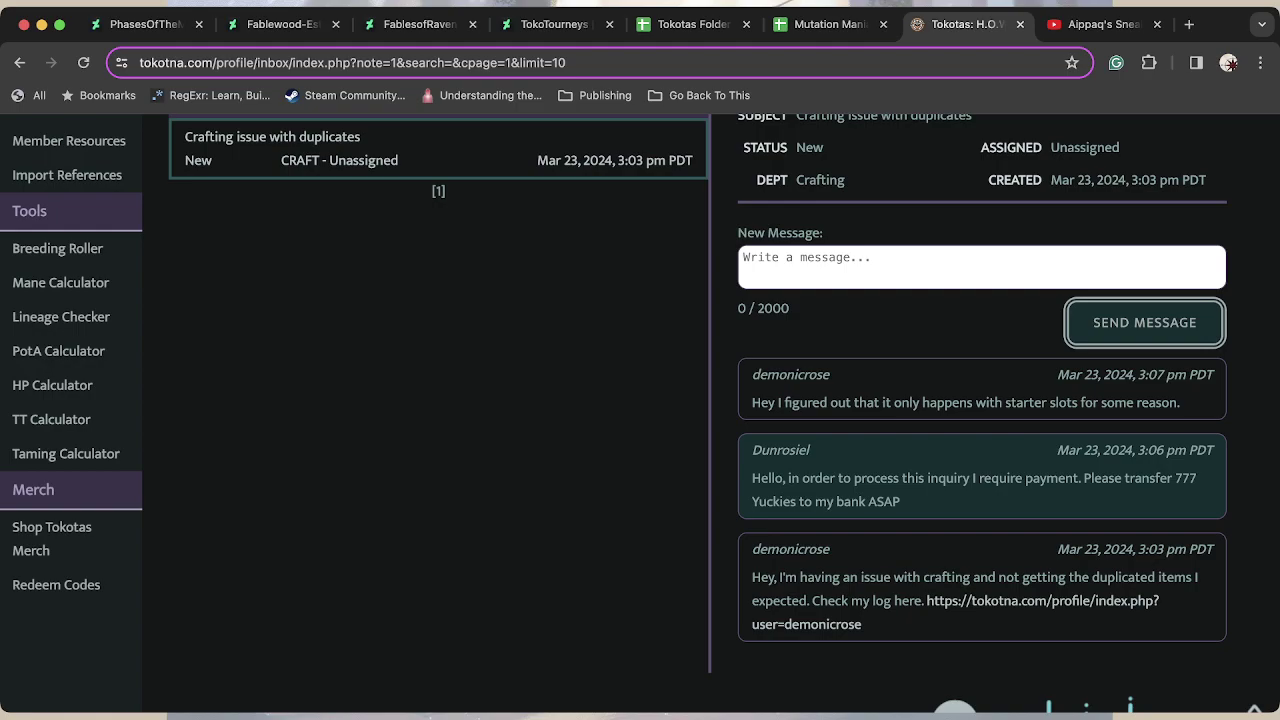
pyautogui.scroll(1, 700, 400)
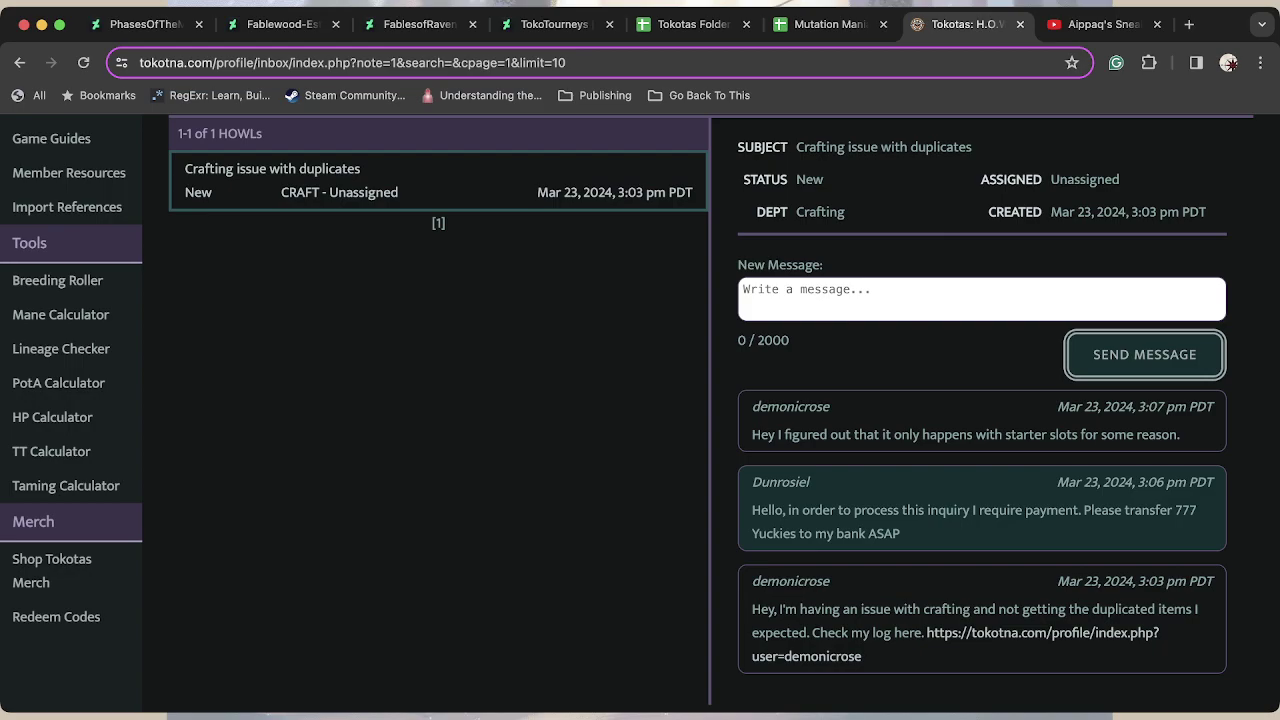
# Return to the H.O.W.L inbox list and reopen the "Crafting issue with duplicates" entry to review its details and conversation.
pyautogui.scroll(5, 640, 412)
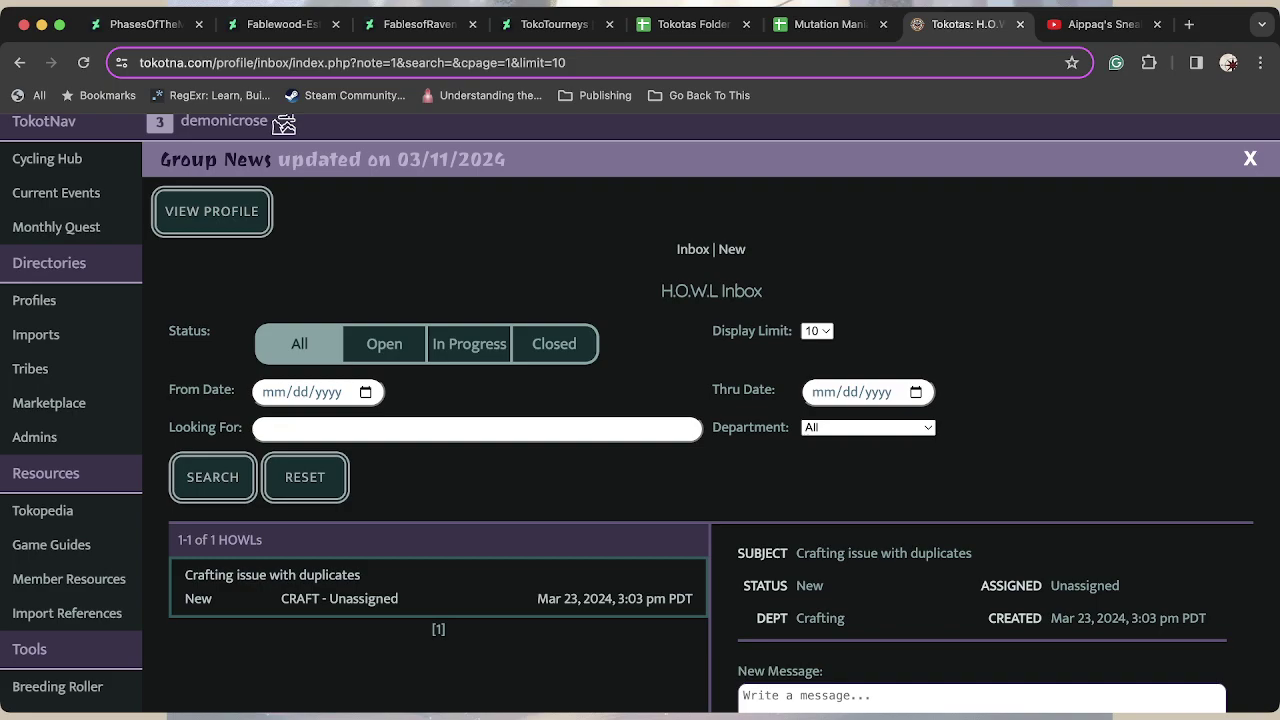
pyautogui.scroll(-2, 640, 412)
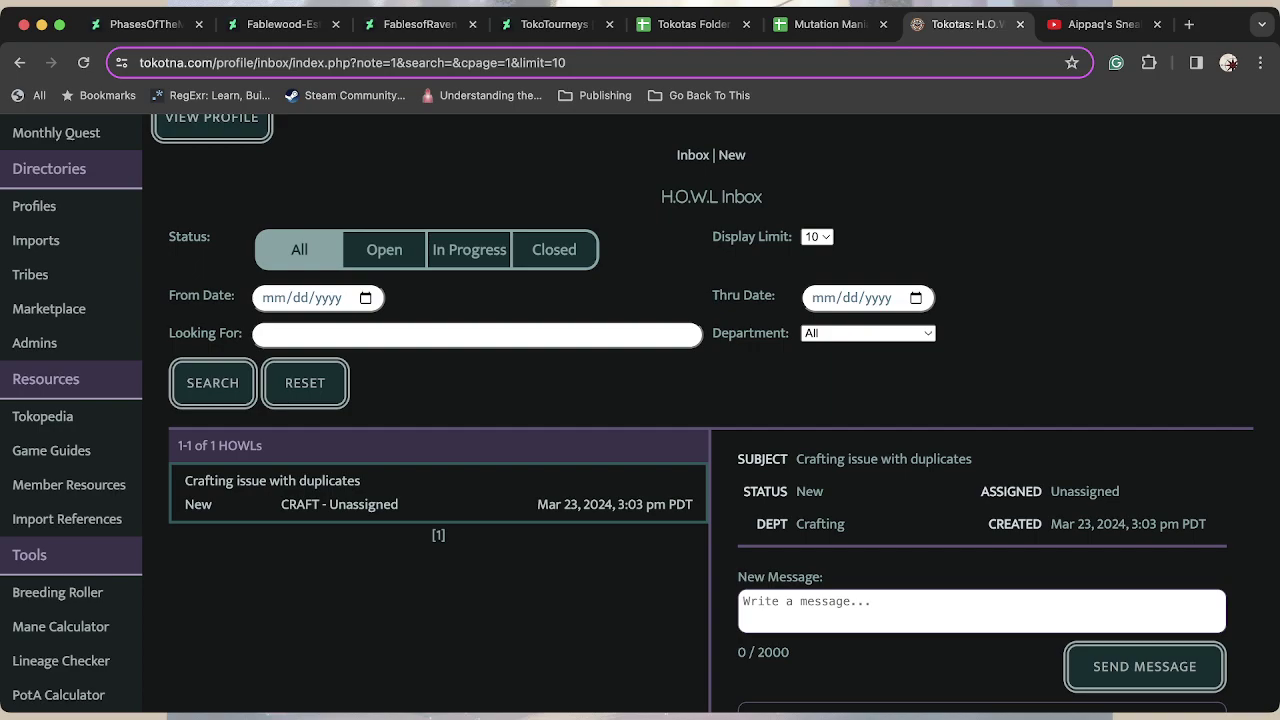
pyautogui.scroll(-5, 1145, 400)
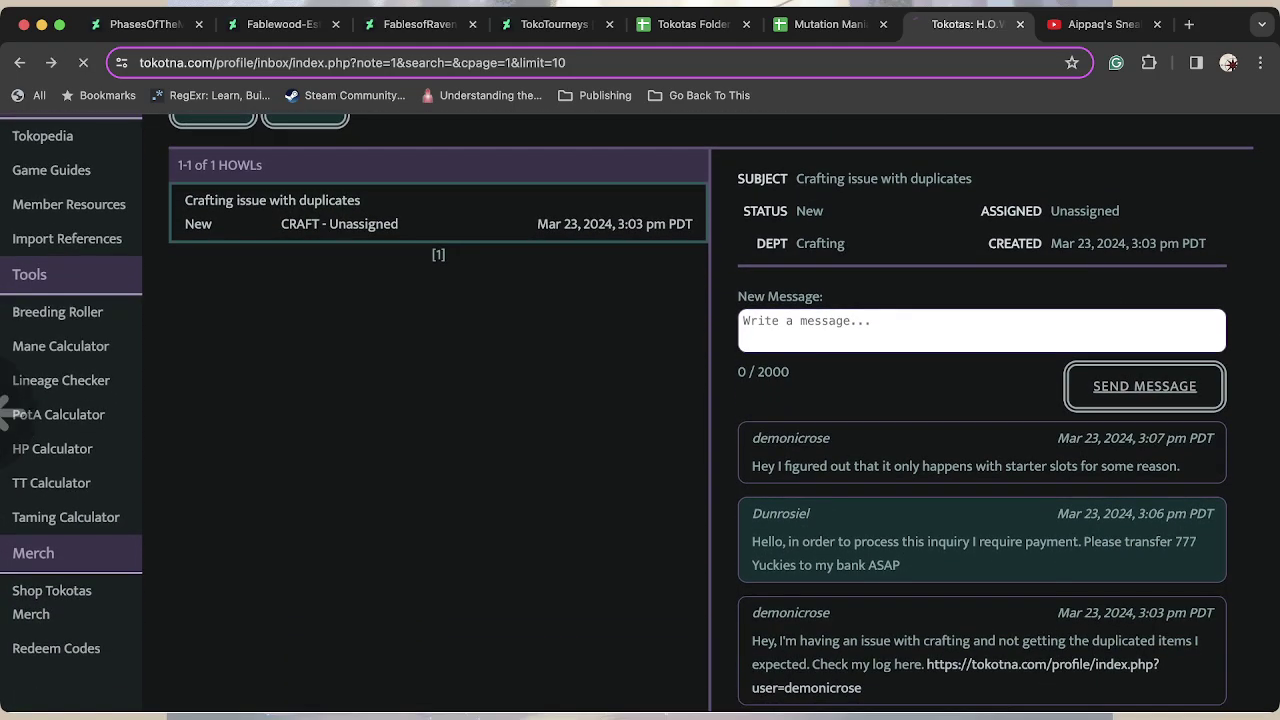
pyautogui.scroll(-5, 640, 400)
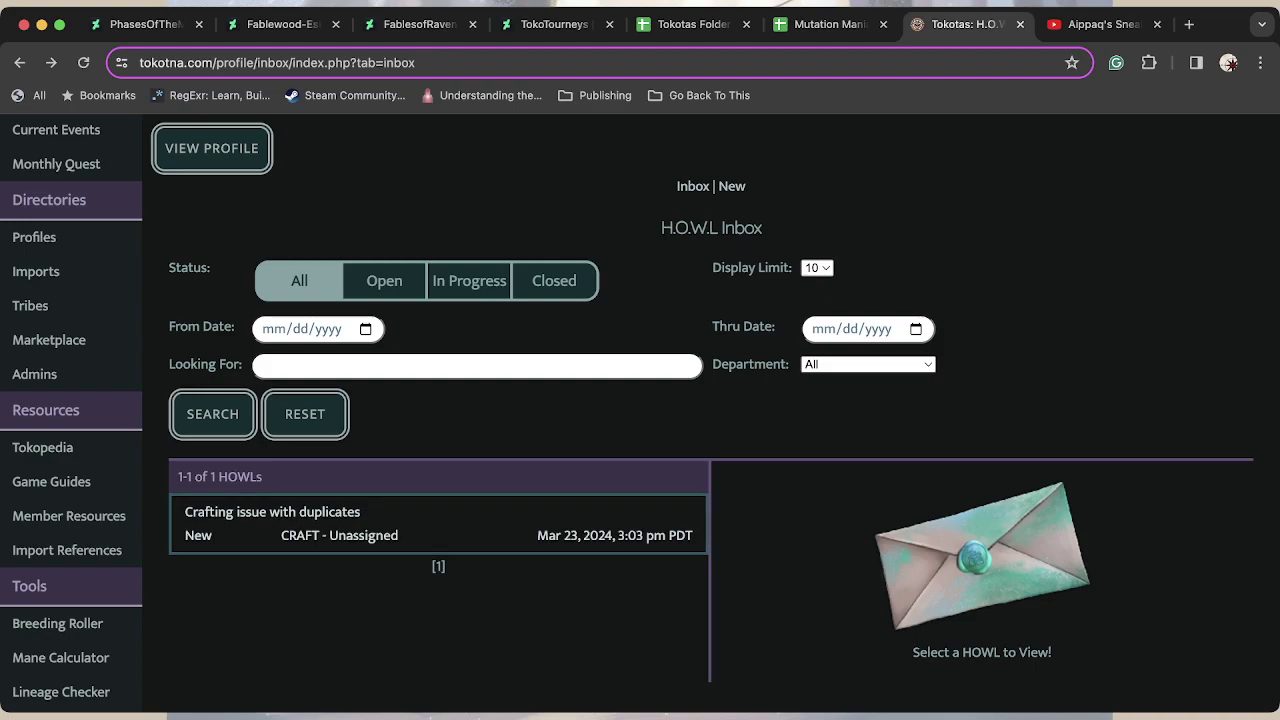
pyautogui.press('Return')
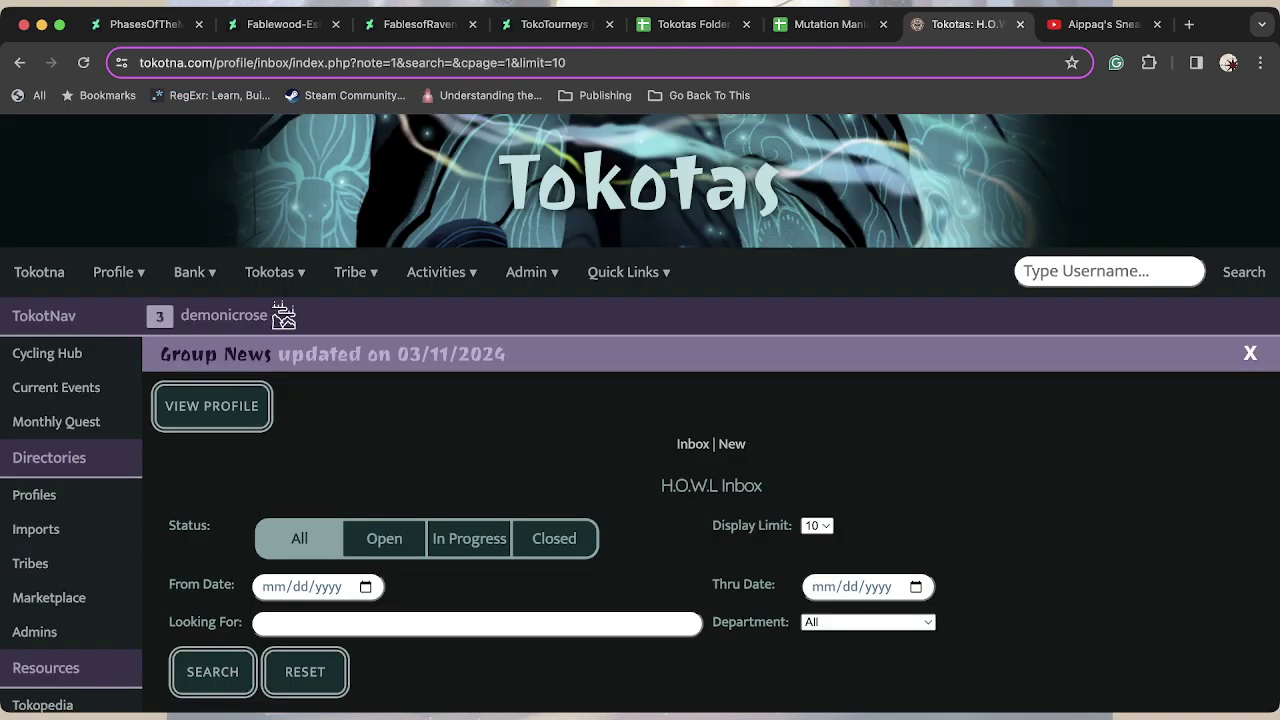
pyautogui.scroll(-5, 283, 315)
pyautogui.scroll(2, 283, 315)
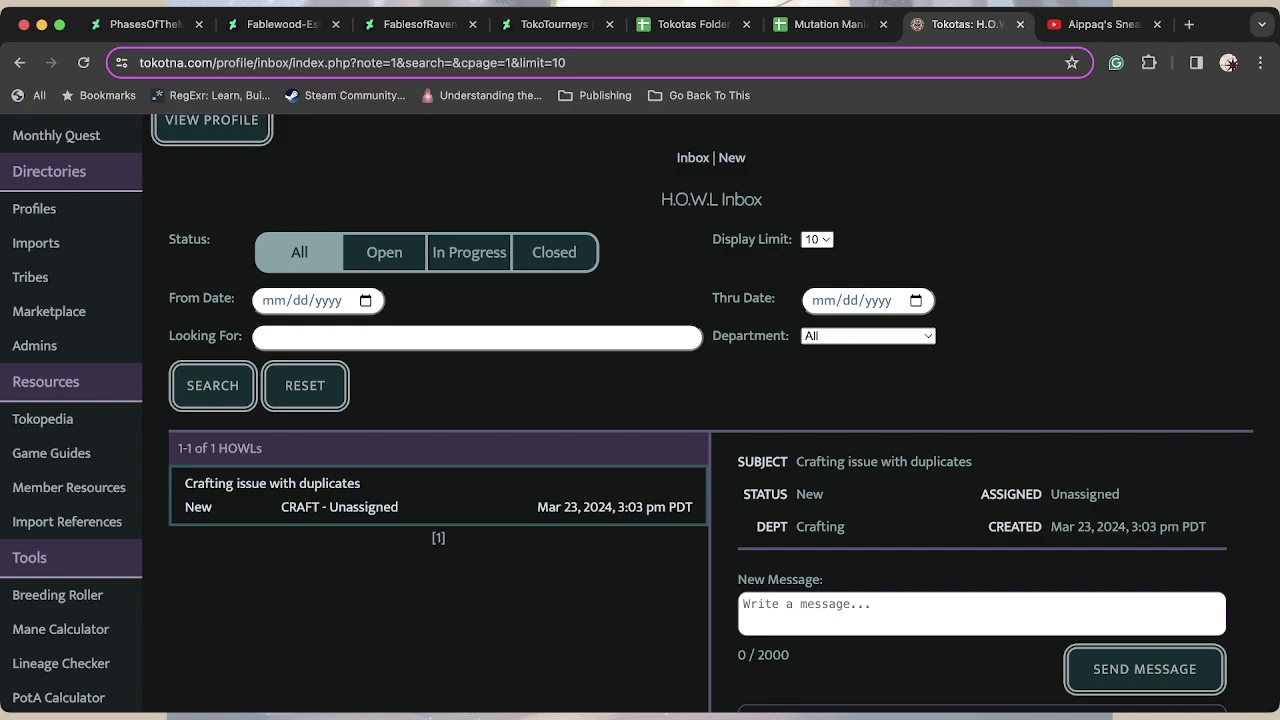
pyautogui.scroll(-3, 710, 413)
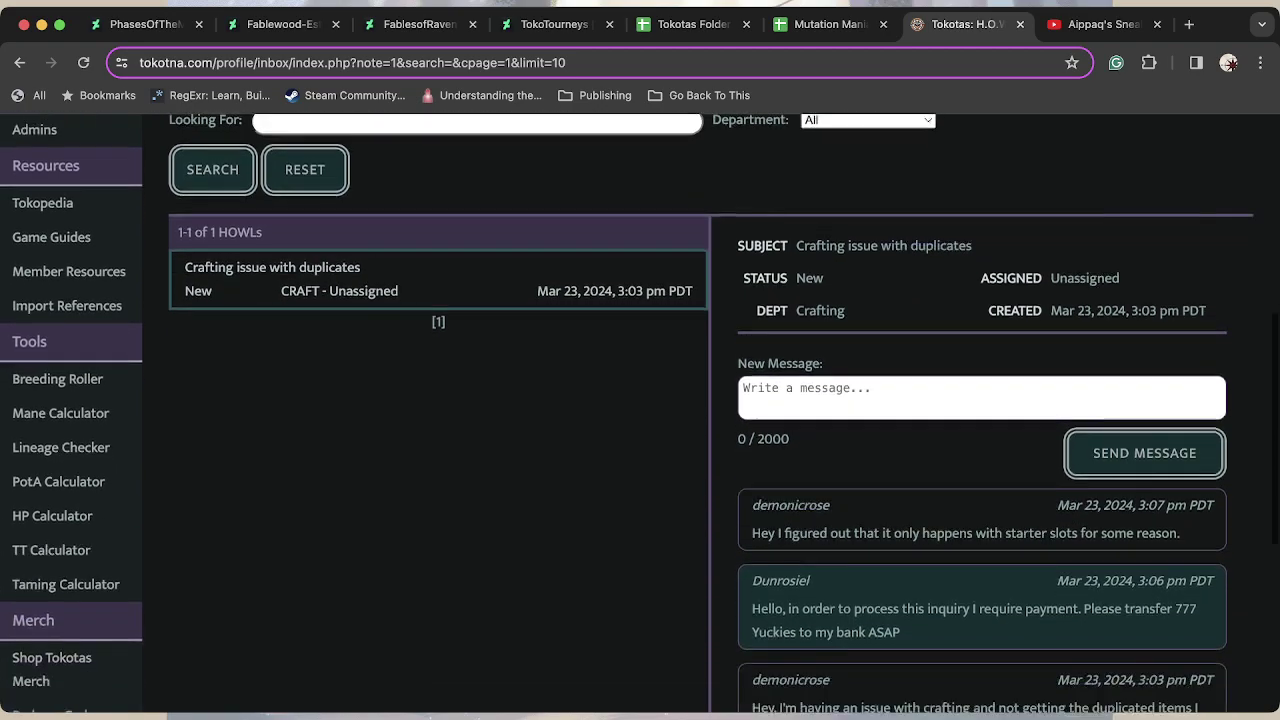
pyautogui.scroll(1, 710, 413)
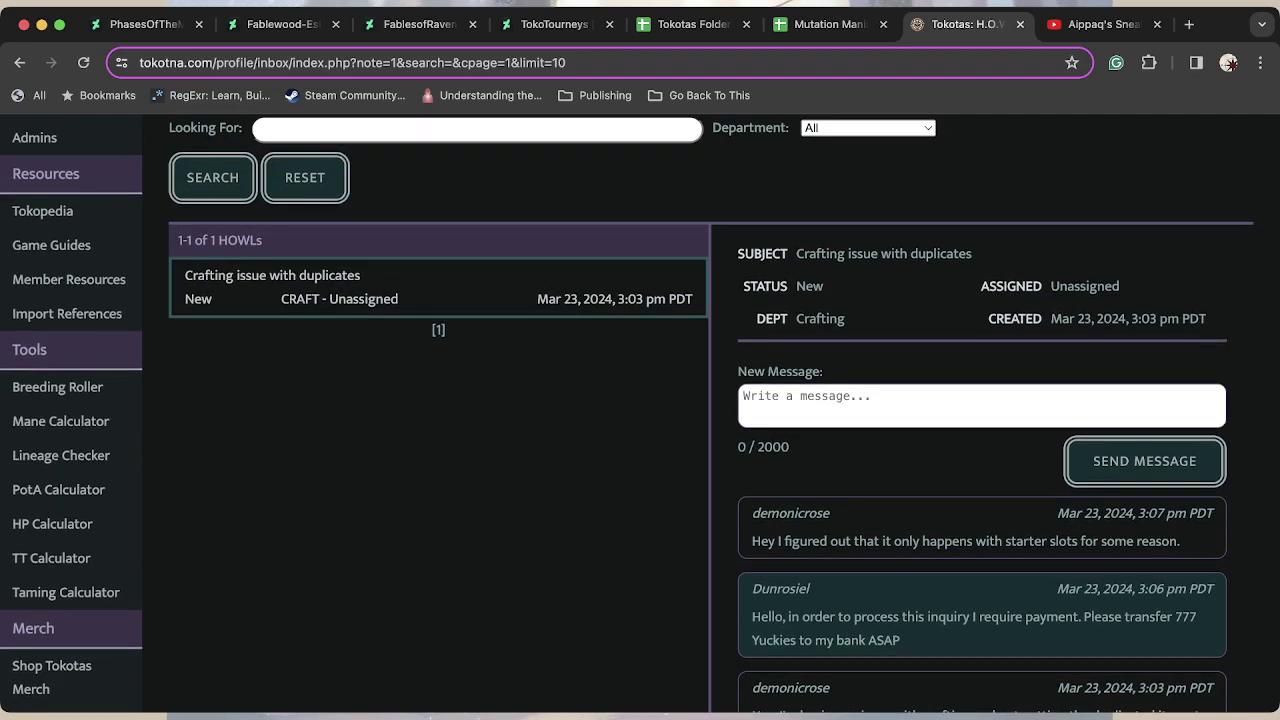
# Reload the open H.O.W.L and examine its assigned admin, status and message history.
pyautogui.click(84, 62)
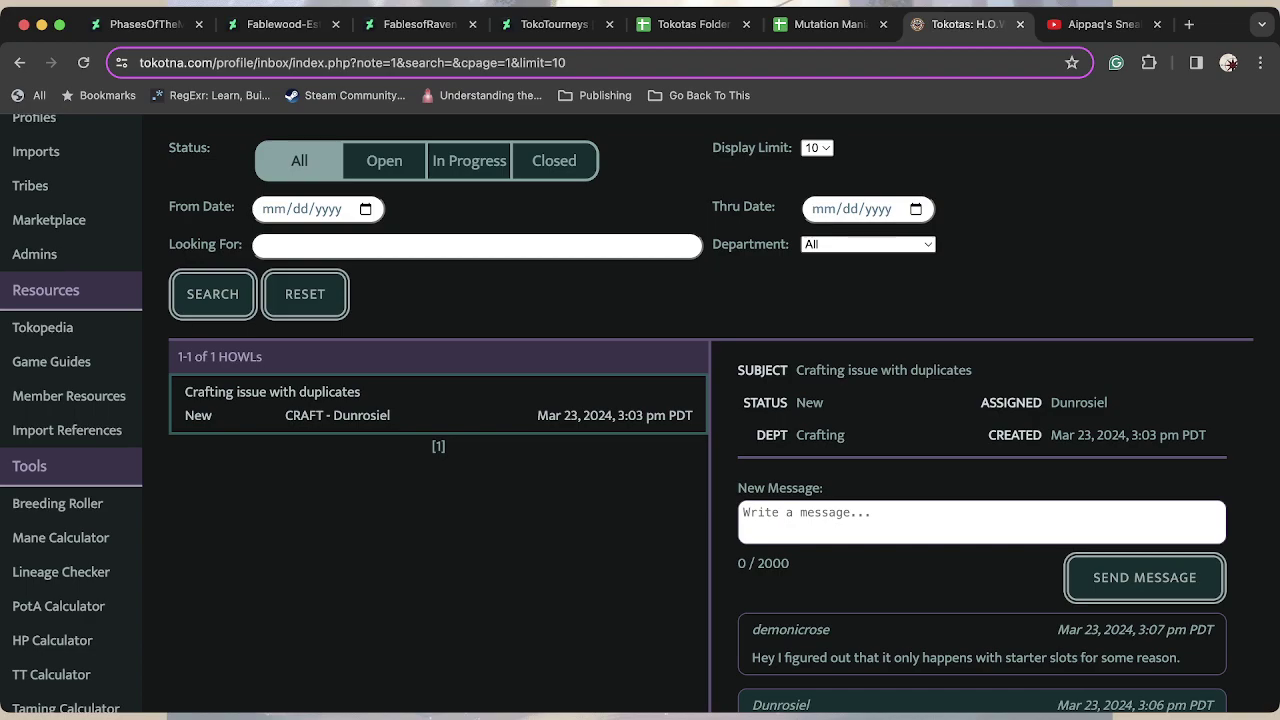
pyautogui.doubleClick(1078, 402)
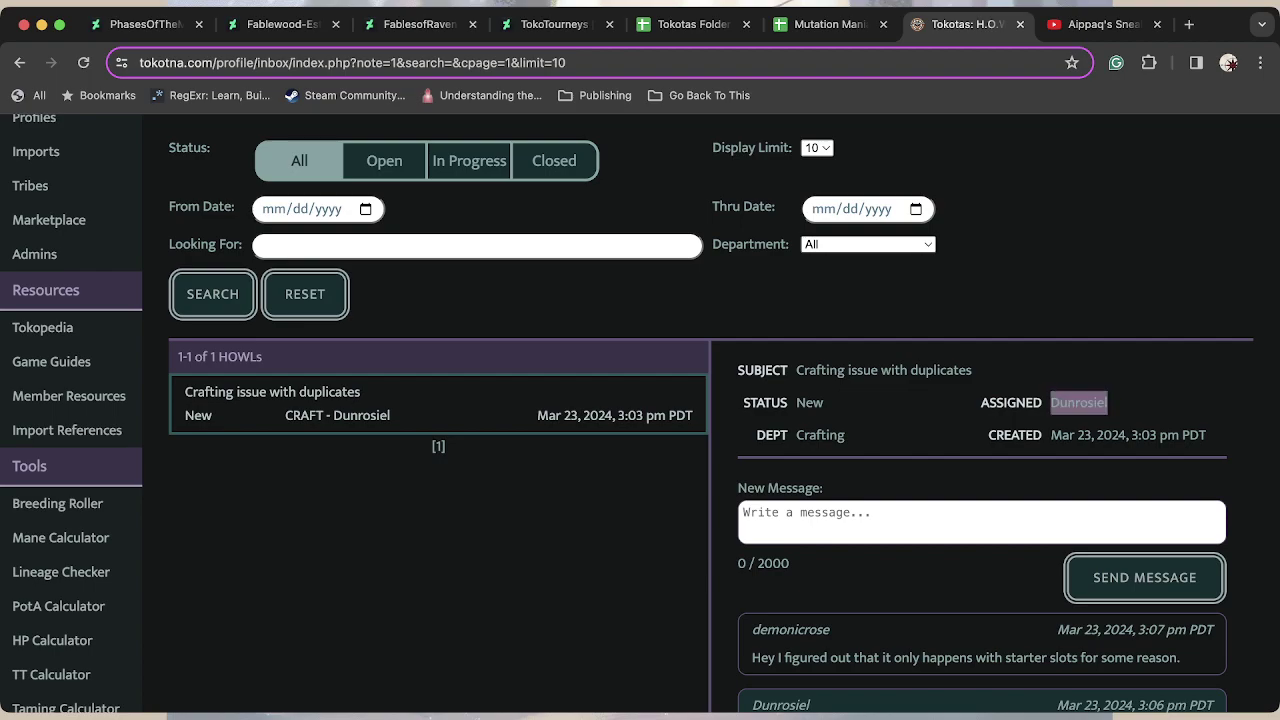
pyautogui.doubleClick(809, 402)
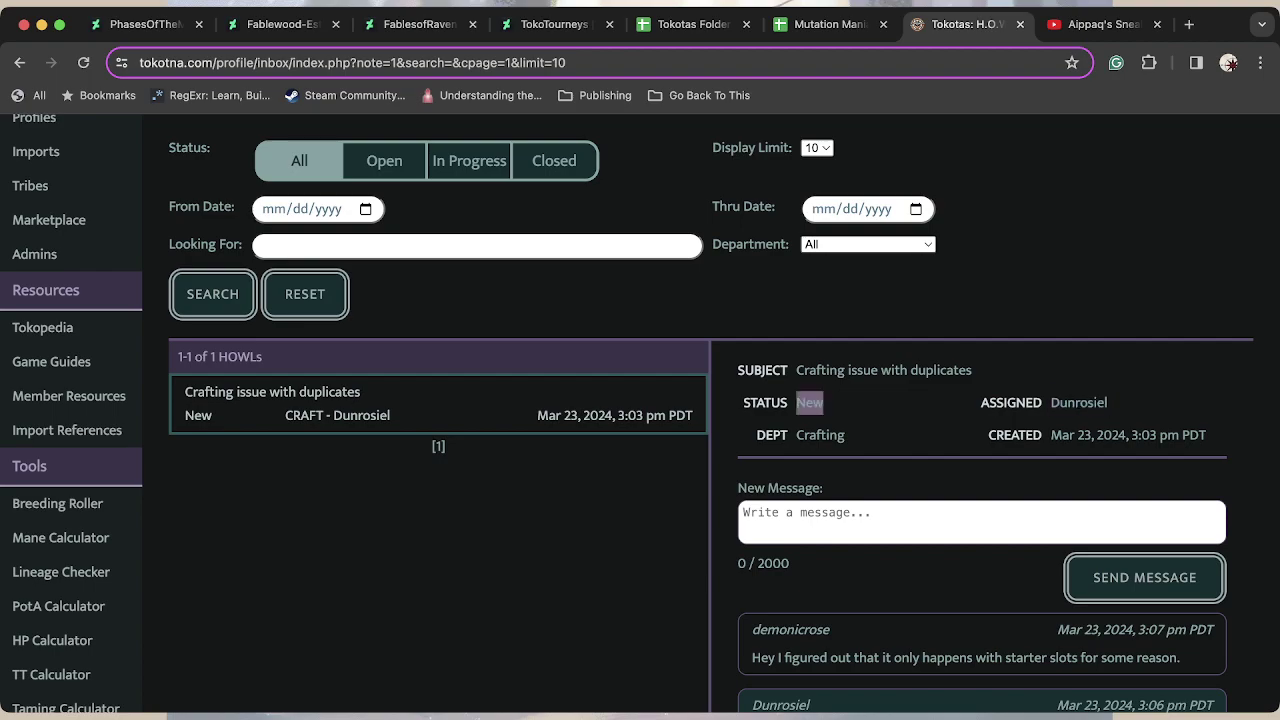
pyautogui.click(809, 402)
pyautogui.scroll(-3, 640, 412)
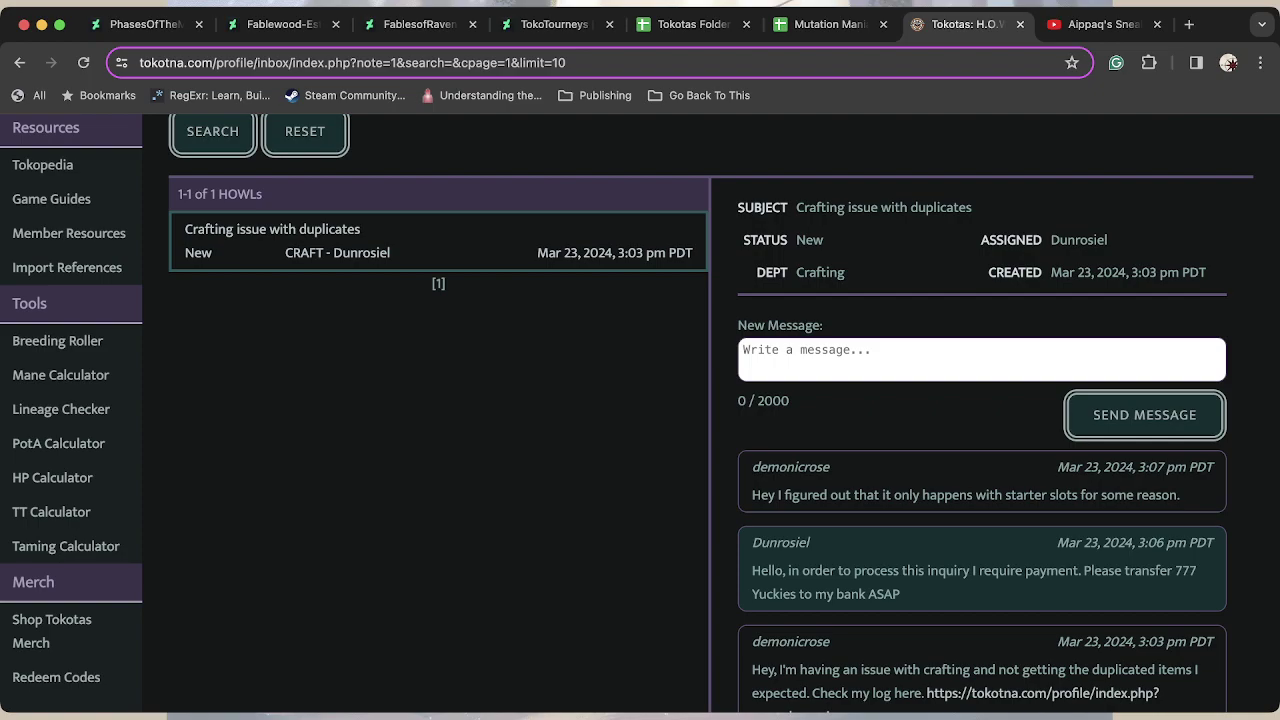
pyautogui.scroll(-2, 640, 412)
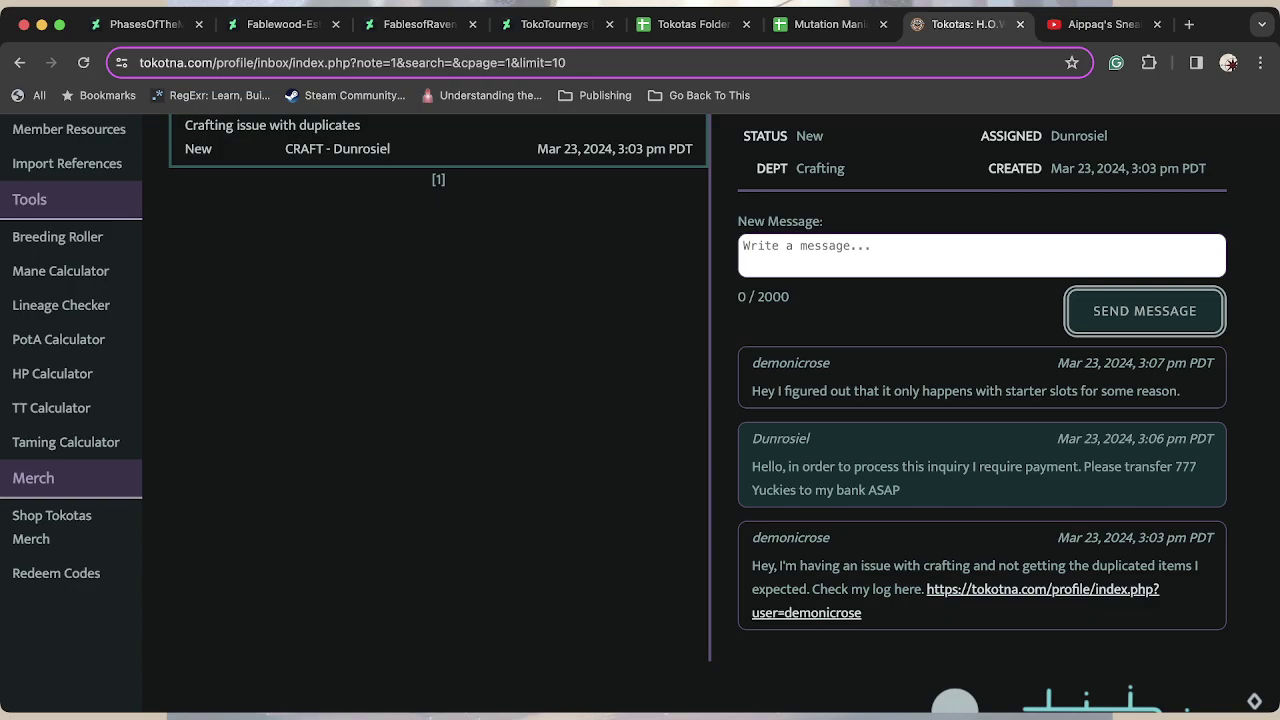
# Show the account's notifications list beside the username and close it again.
pyautogui.scroll(6, 640, 412)
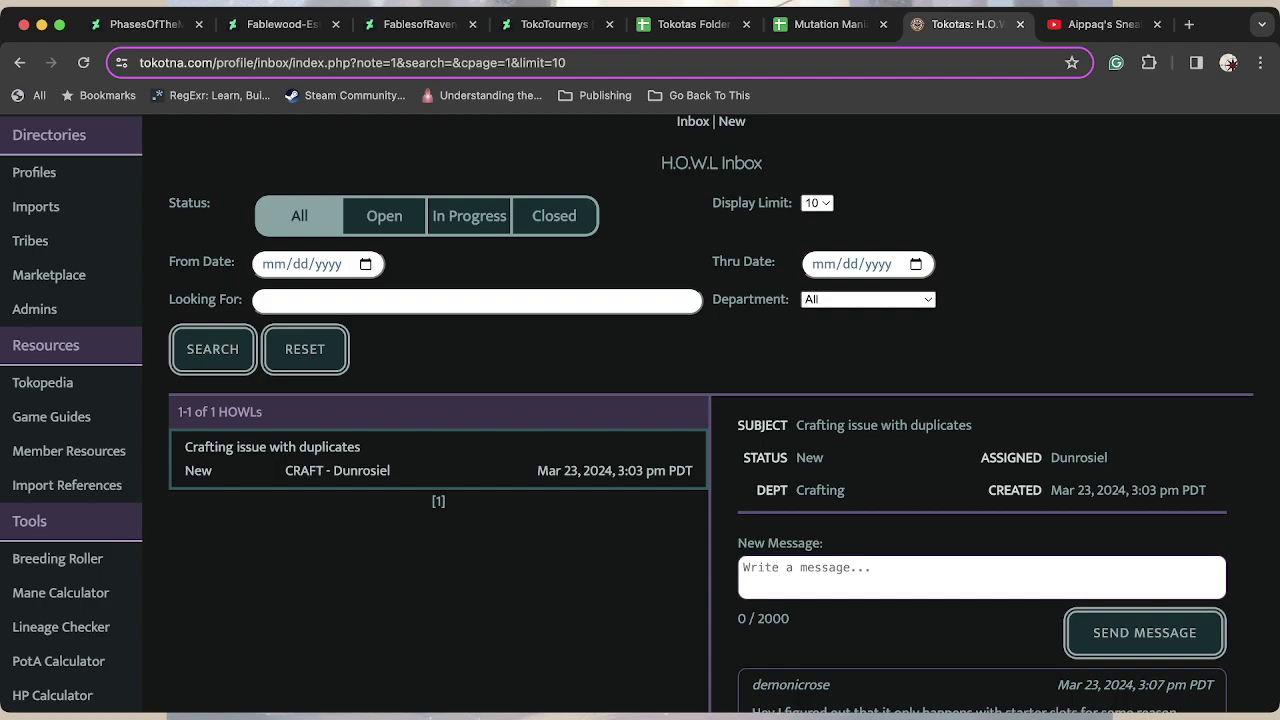
pyautogui.scroll(6, 283, 315)
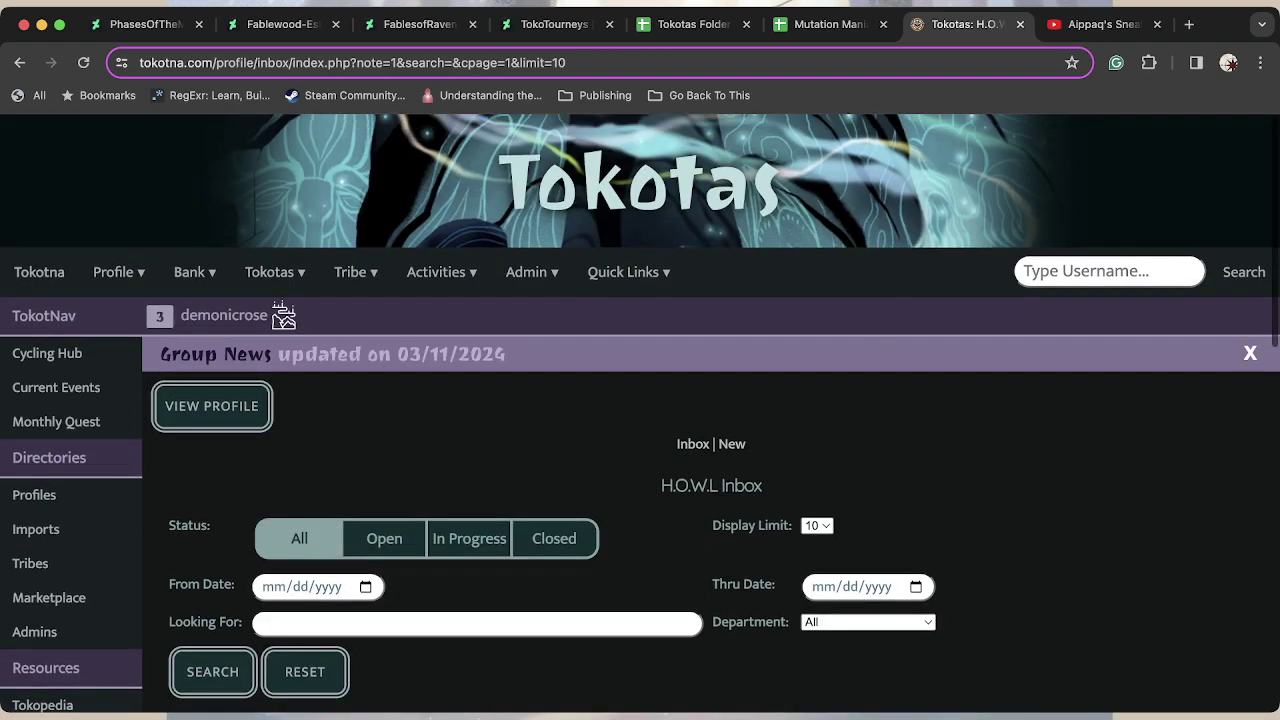
pyautogui.click(283, 315)
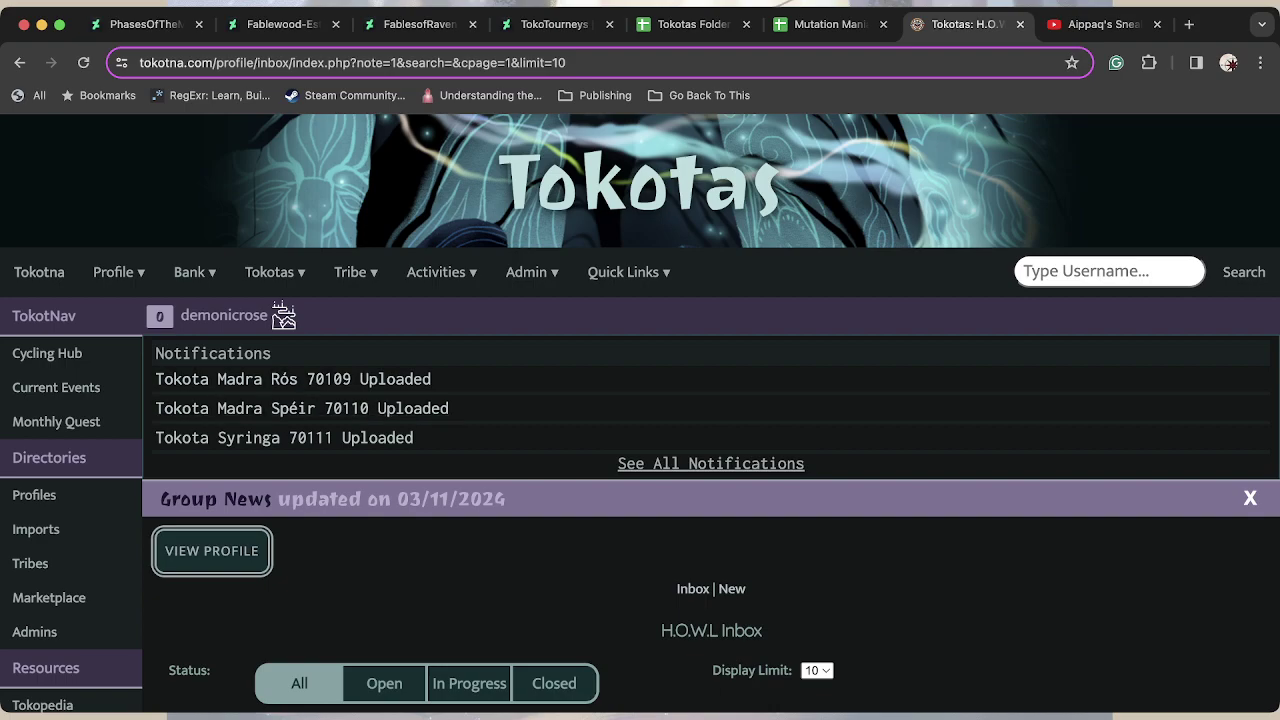
pyautogui.click(283, 315)
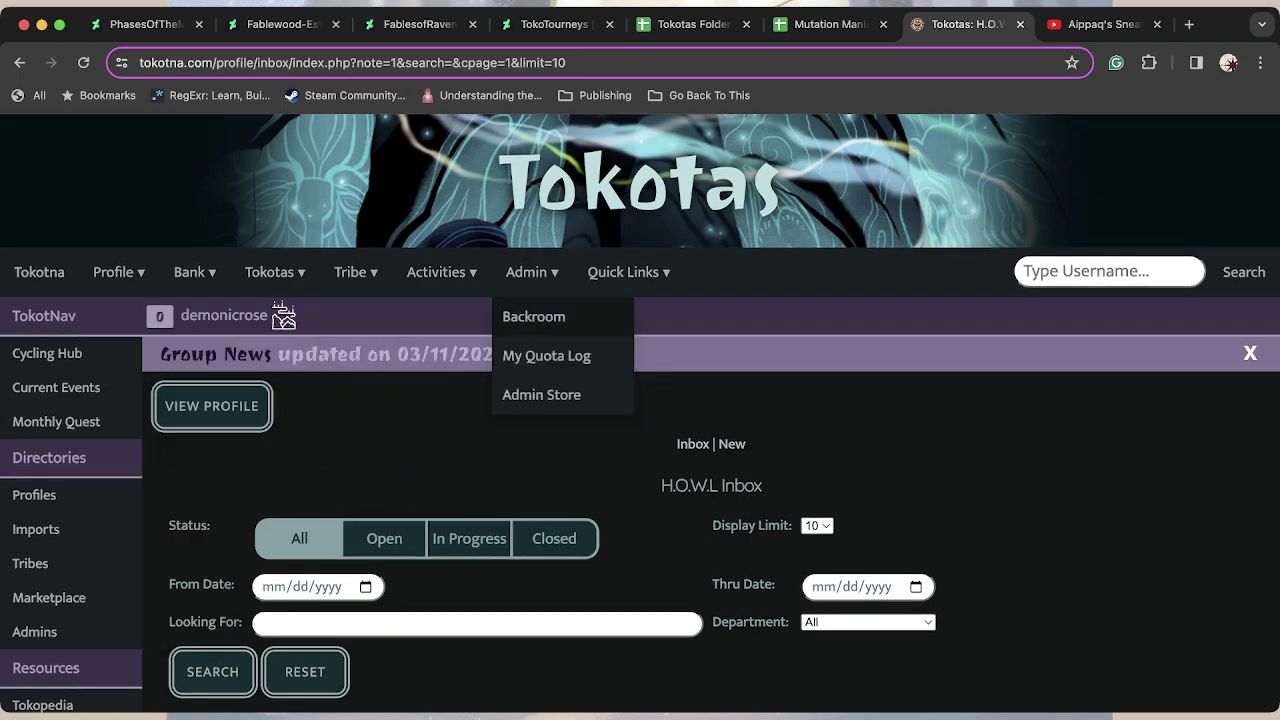
pyautogui.scroll(-10, 640, 414)
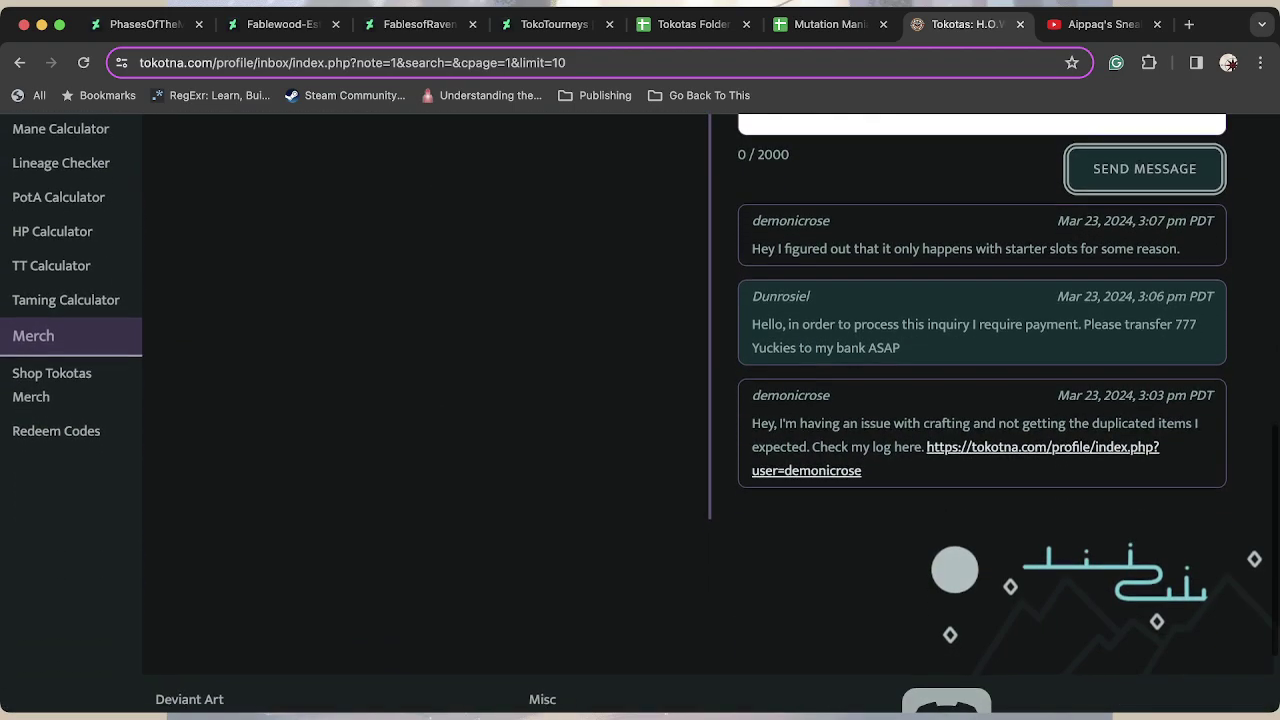
pyautogui.scroll(15, 640, 414)
pyautogui.scroll(-2, 640, 414)
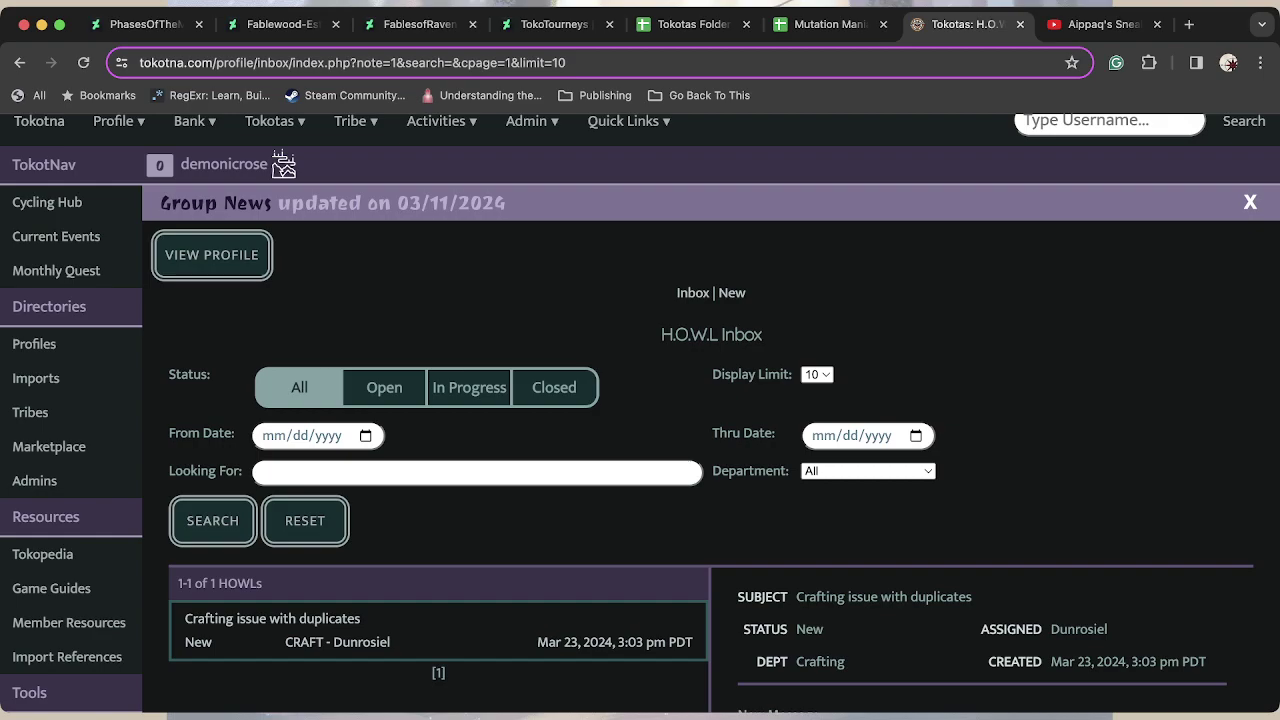
pyautogui.scroll(-1, 640, 413)
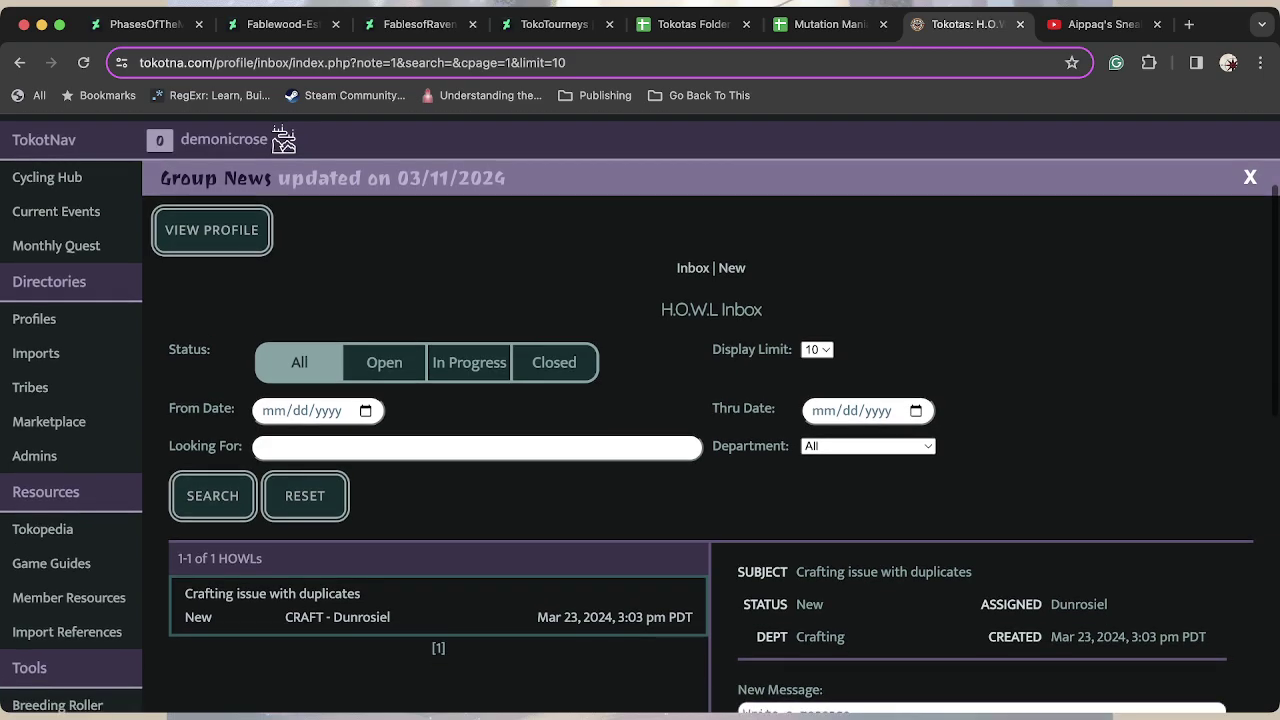